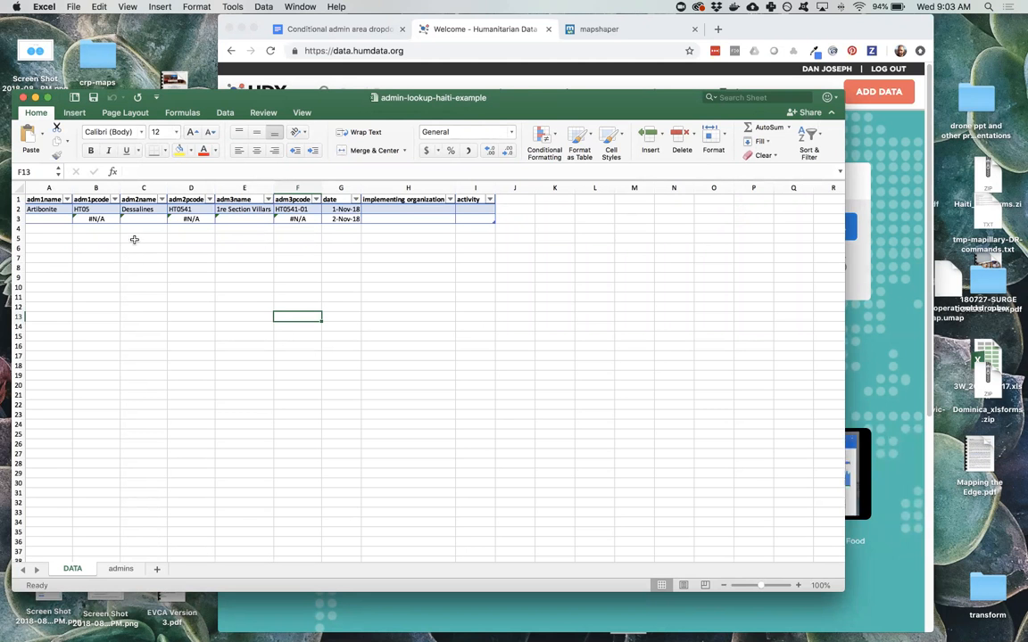
# Step: Open the list of adm1name choices in cell A3 of the DATA sheet
pyautogui.moveTo(207, 106)
pyautogui.mouseDown()
pyautogui.moveTo(213, 94)
pyautogui.moveTo(206, 103)
pyautogui.mouseUp()
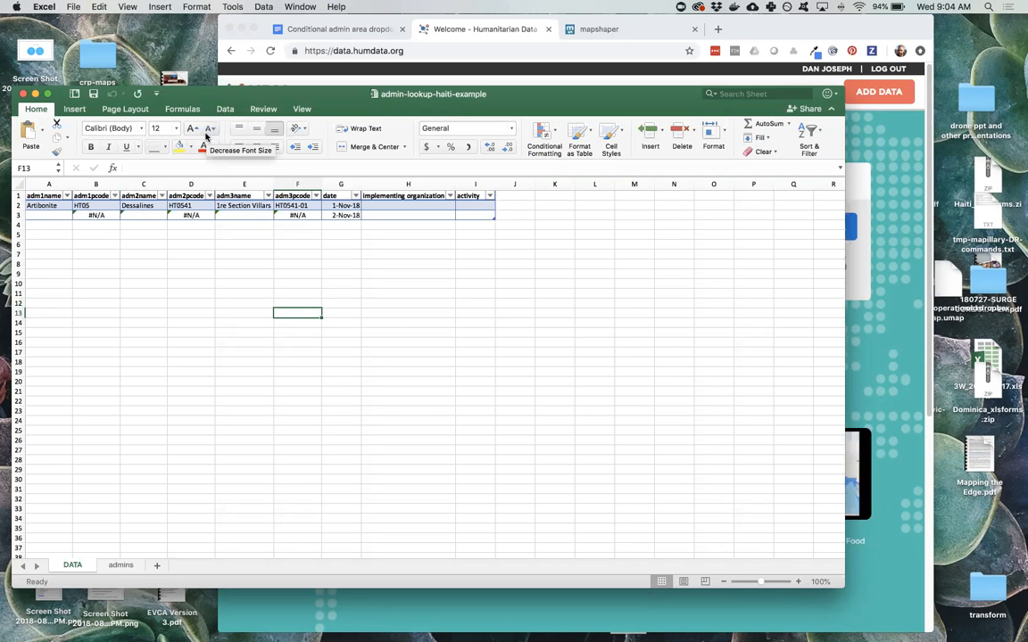
pyautogui.moveTo(216, 95)
pyautogui.mouseDown()
pyautogui.moveTo(230, 73)
pyautogui.moveTo(216, 37)
pyautogui.moveTo(220, 90)
pyautogui.mouseUp()
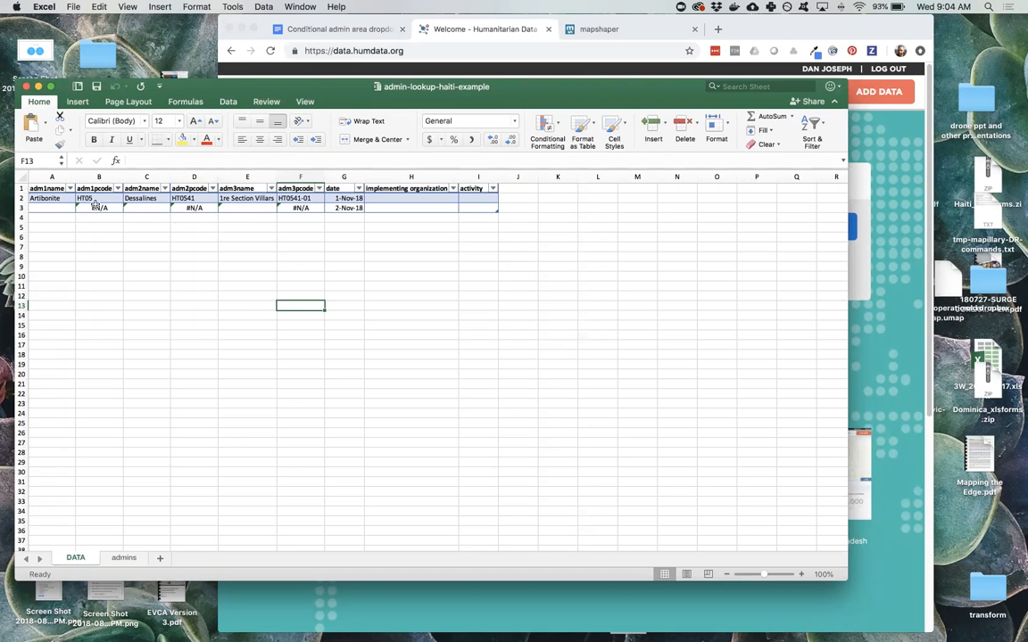
pyautogui.click(59, 209)
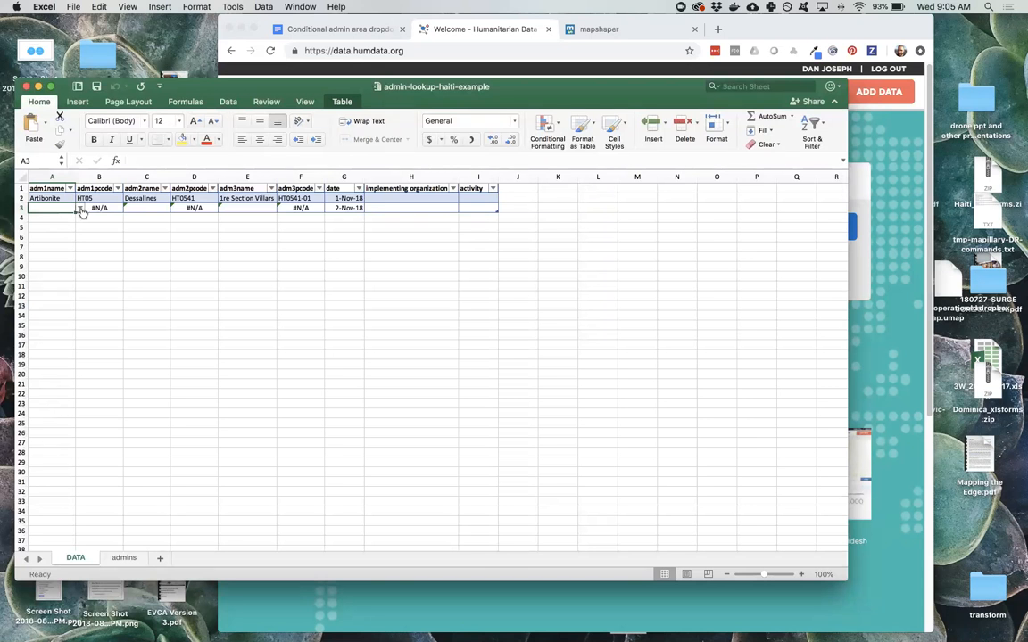
pyautogui.click(80, 209)
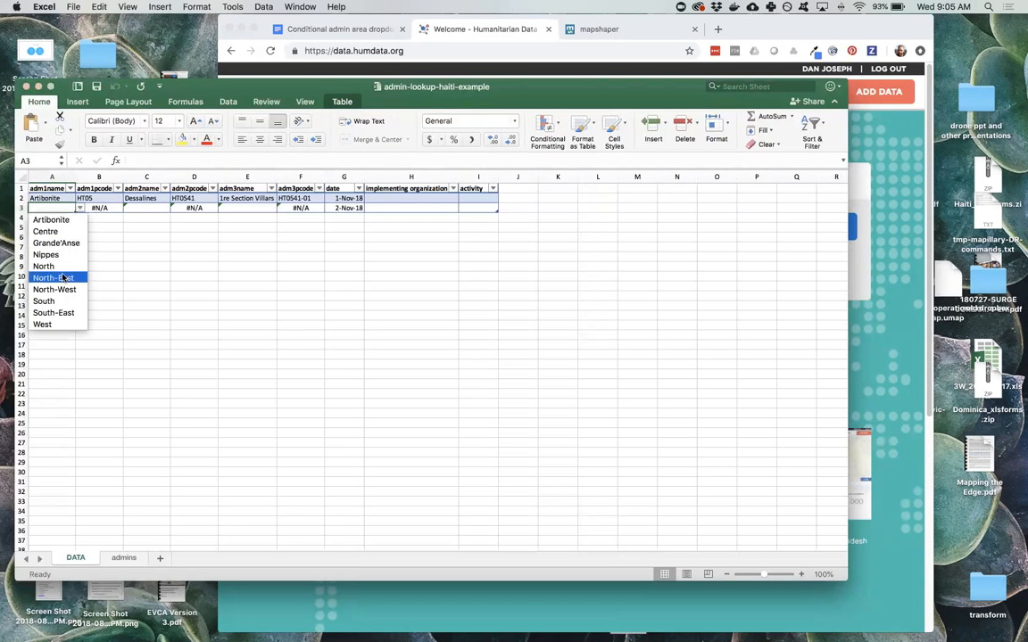
# Step: Switch to Chrome and read the section on administrative boundary datasets in the "Conditional admin area dropdowns in Excel" document
pyautogui.click(236, 69)
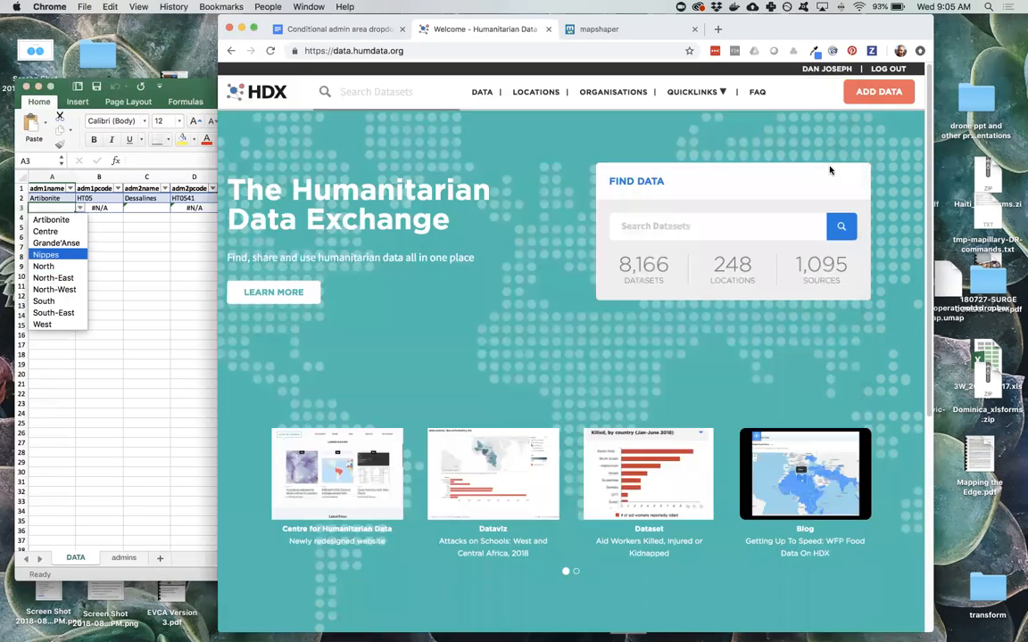
pyautogui.moveTo(218, 15); pyautogui.dragTo(231, 82)
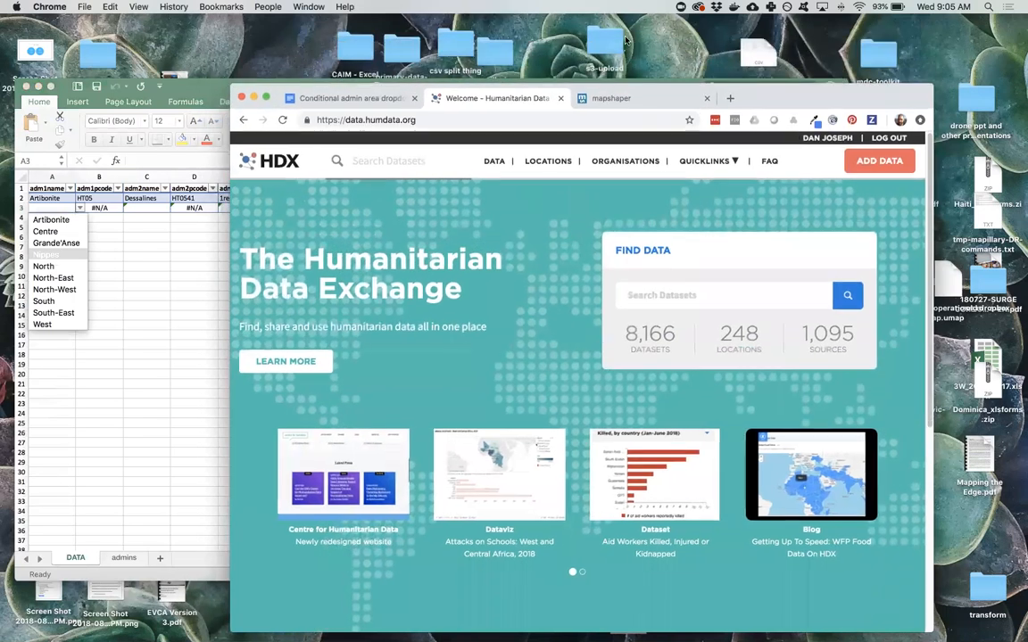
pyautogui.click(349, 96)
pyautogui.scroll(-5, 449, 336)
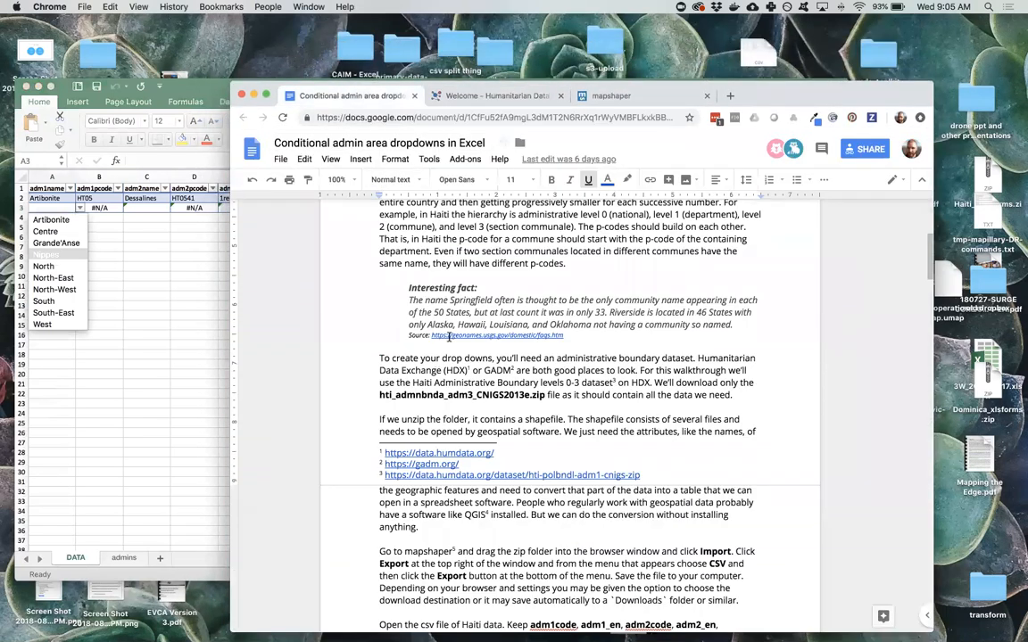
# Step: Switch back to the Excel workbook and try to open the adm1name dropdown in cell A3 again
pyautogui.click(93, 324)
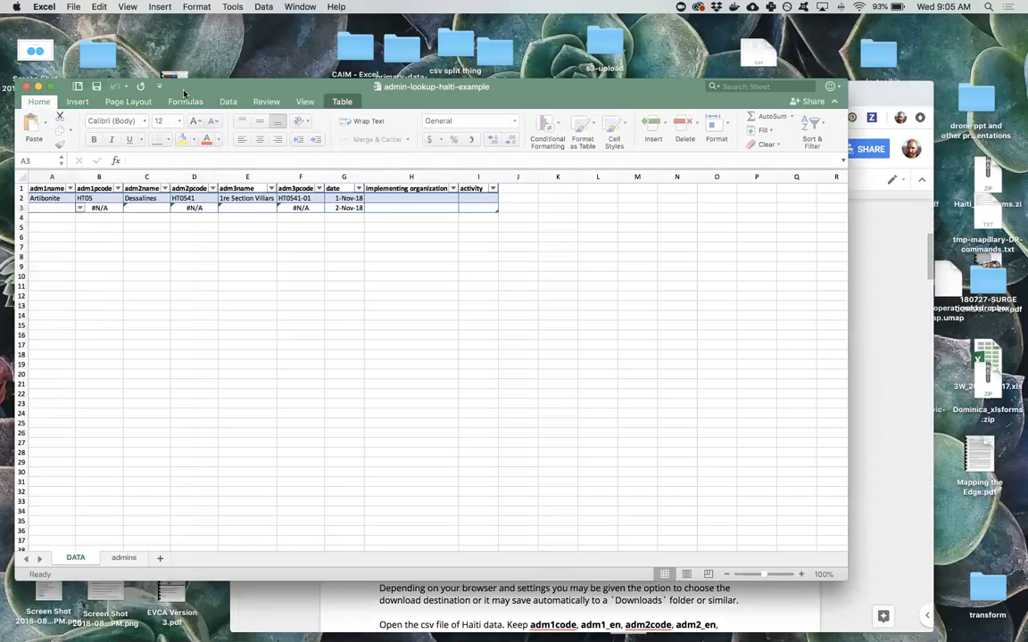
pyautogui.moveTo(183, 92); pyautogui.dragTo(269, 28)
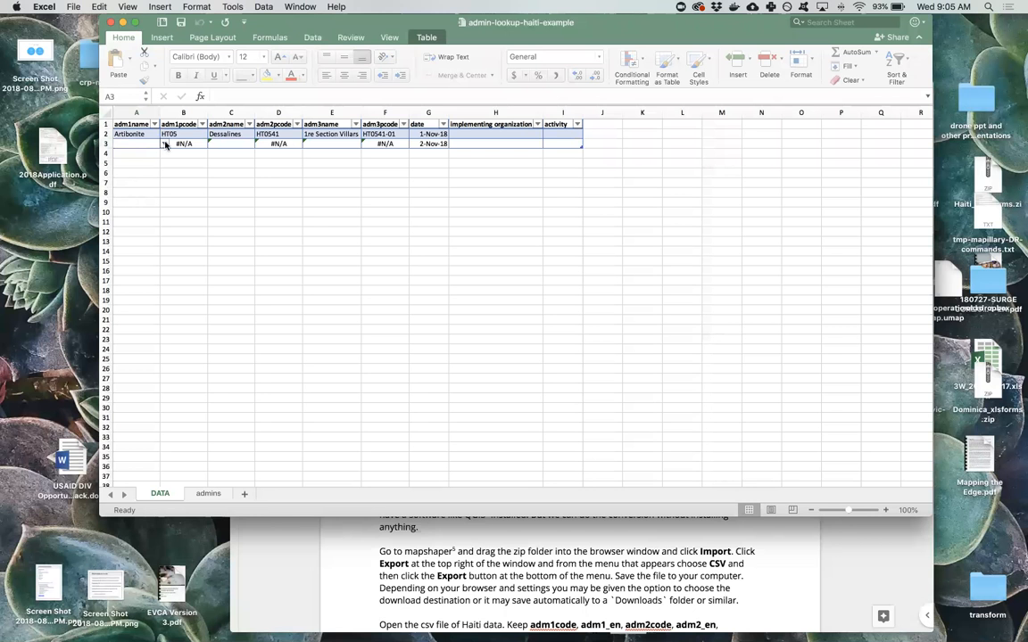
pyautogui.click(148, 133)
pyautogui.click(157, 142)
pyautogui.click(204, 144)
pyautogui.click(155, 142)
pyautogui.moveTo(243, 18); pyautogui.dragTo(193, 85)
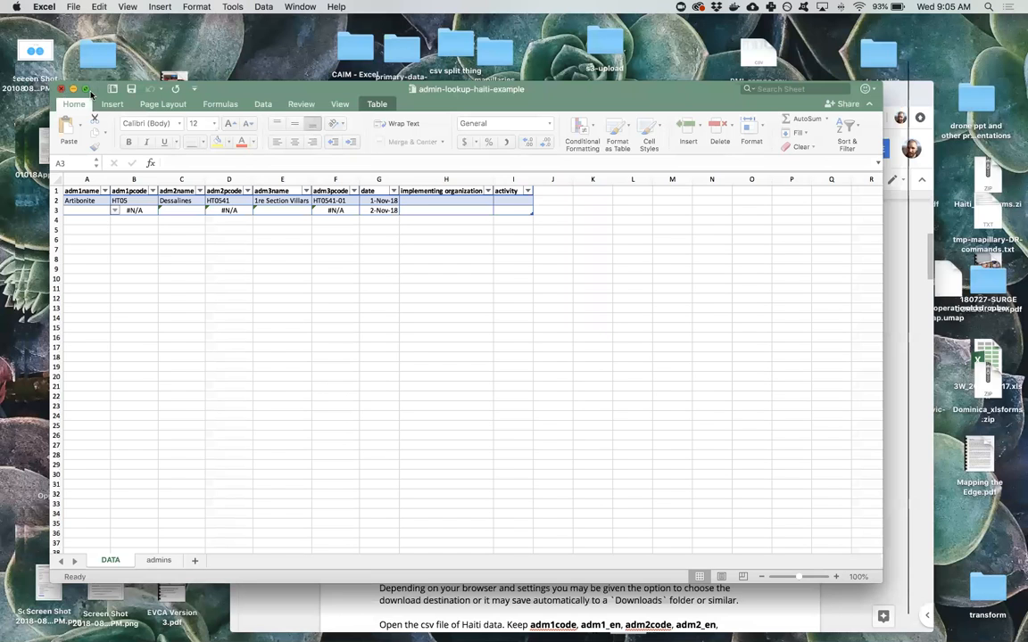
# Step: Close the workbook and reopen admin-lookup-haiti-example from the recent files
pyautogui.click(62, 88)
pyautogui.click(37, 7)
pyautogui.moveTo(73, 6)
pyautogui.moveTo(77, 56)
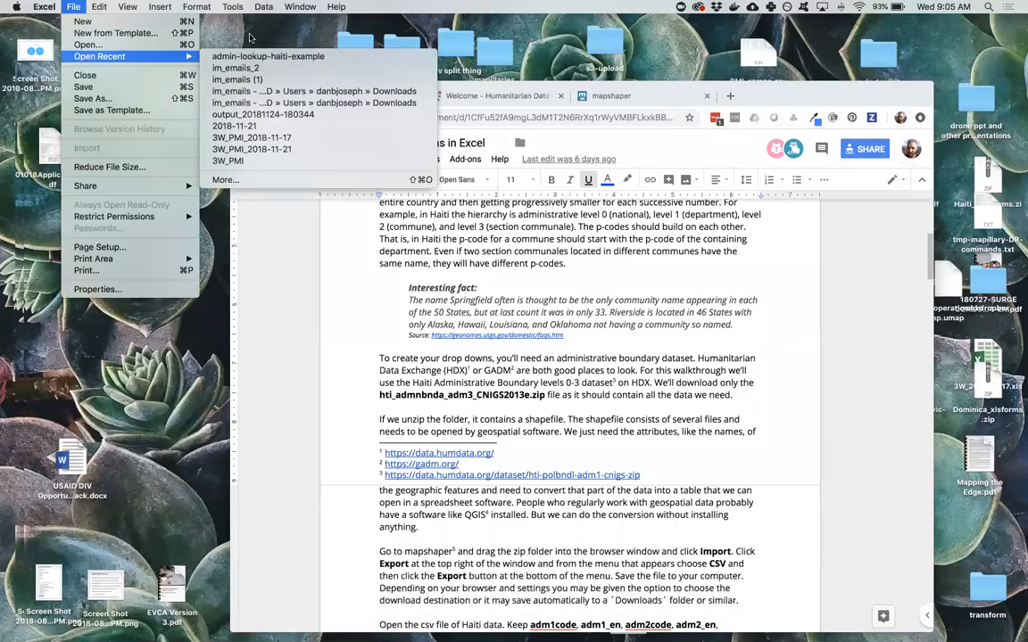
pyautogui.click(259, 57)
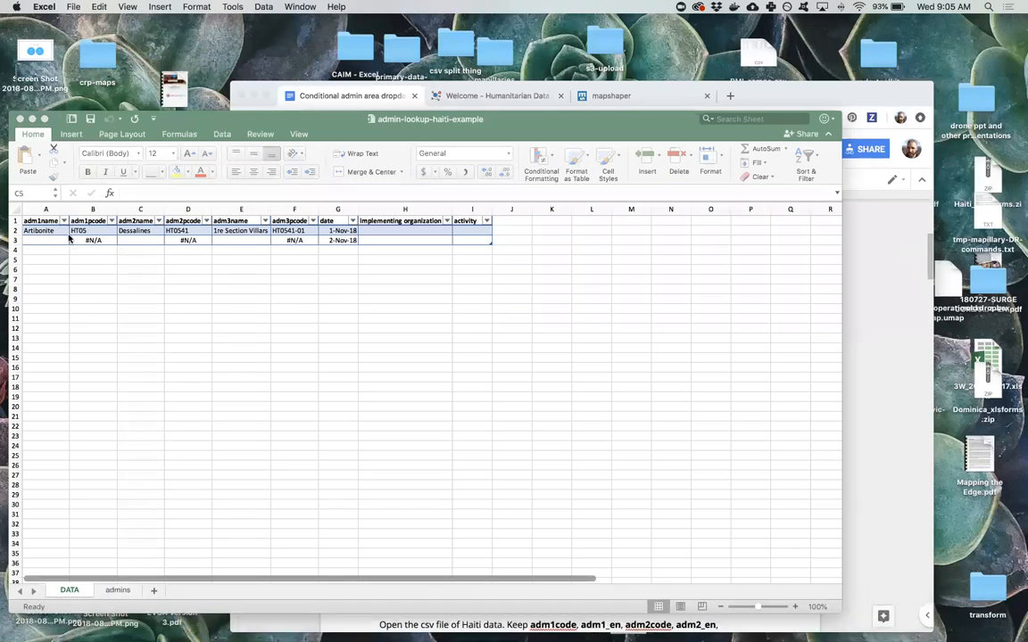
# Step: Look over the DATA sheet of the reopened workbook and close it
pyautogui.scroll(-5, 67, 223)
pyautogui.scroll(5, 57, 258)
pyautogui.click(19, 118)
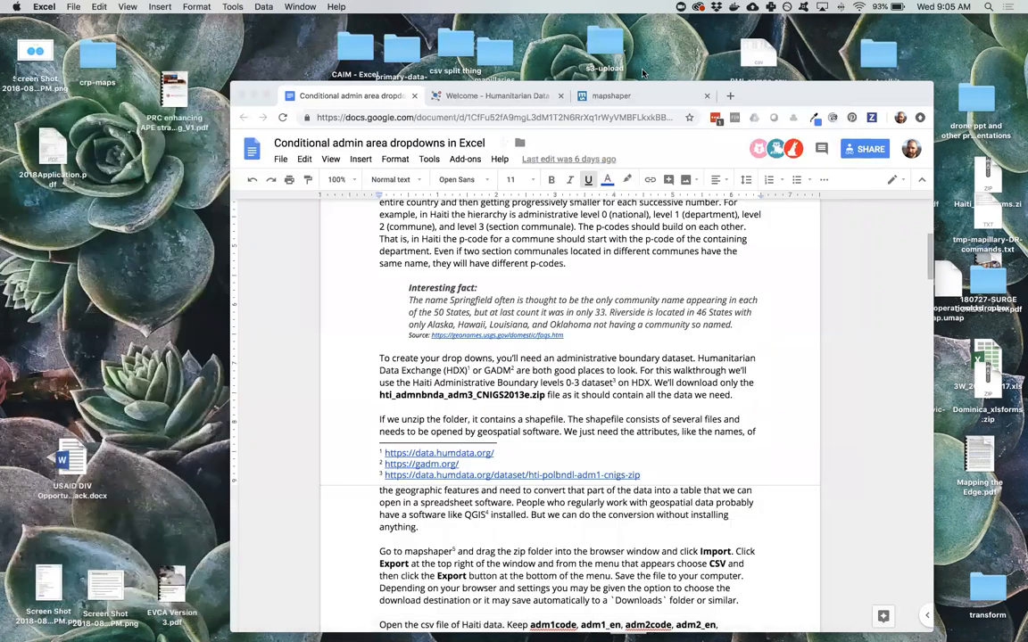
# Step: Switch to the Humanitarian Data Exchange page in Chrome and search its datasets for "haiti"
pyautogui.click(495, 100)
pyautogui.click(691, 298)
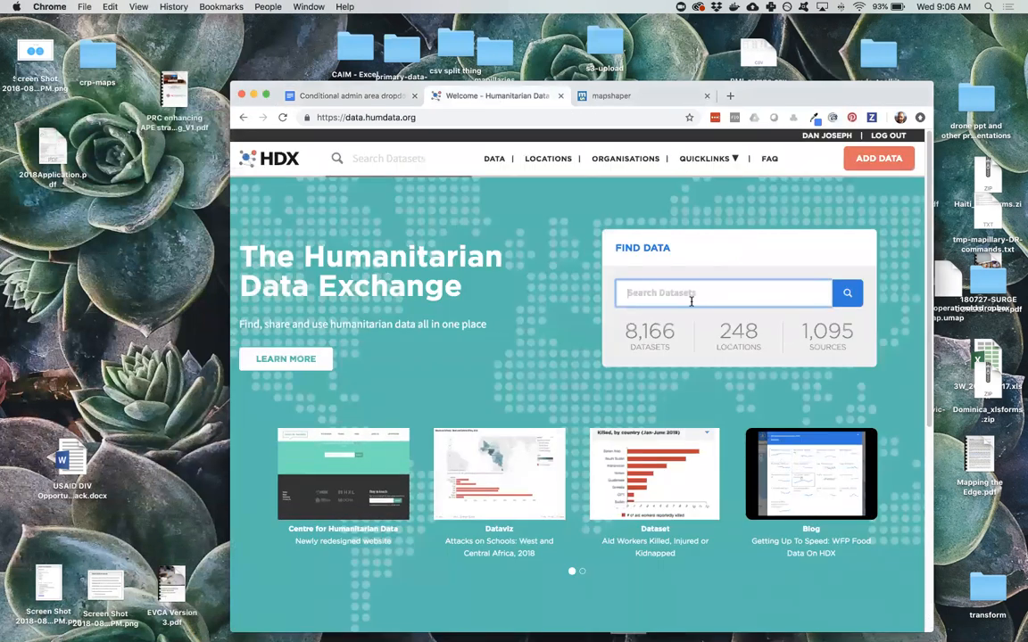
pyautogui.moveTo(248, 84); pyautogui.dragTo(200, 67)
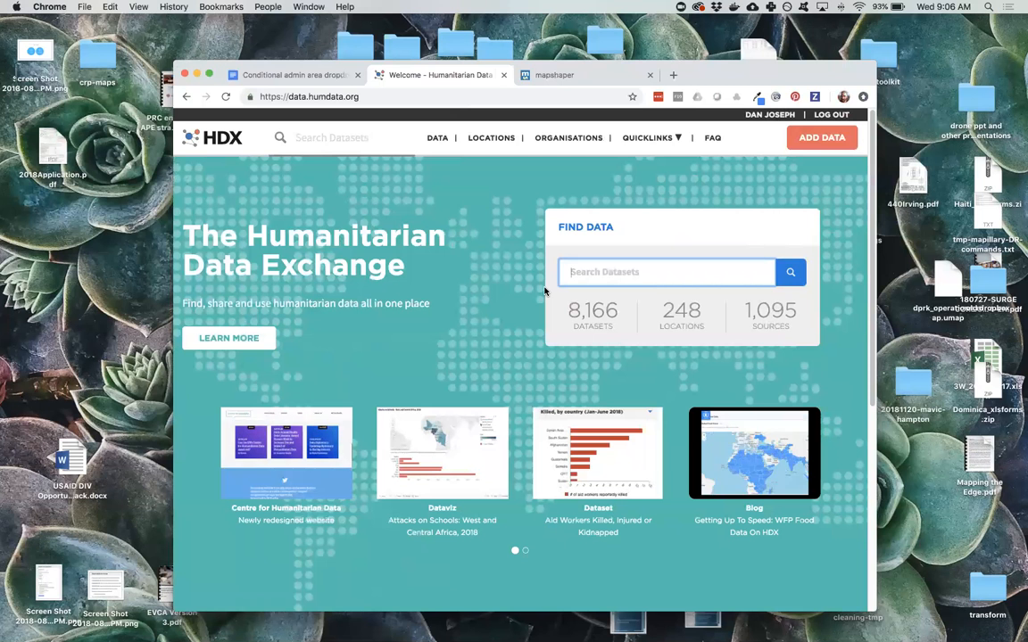
pyautogui.write('ha')
pyautogui.press('BackSpace')
pyautogui.press('BackSpace')
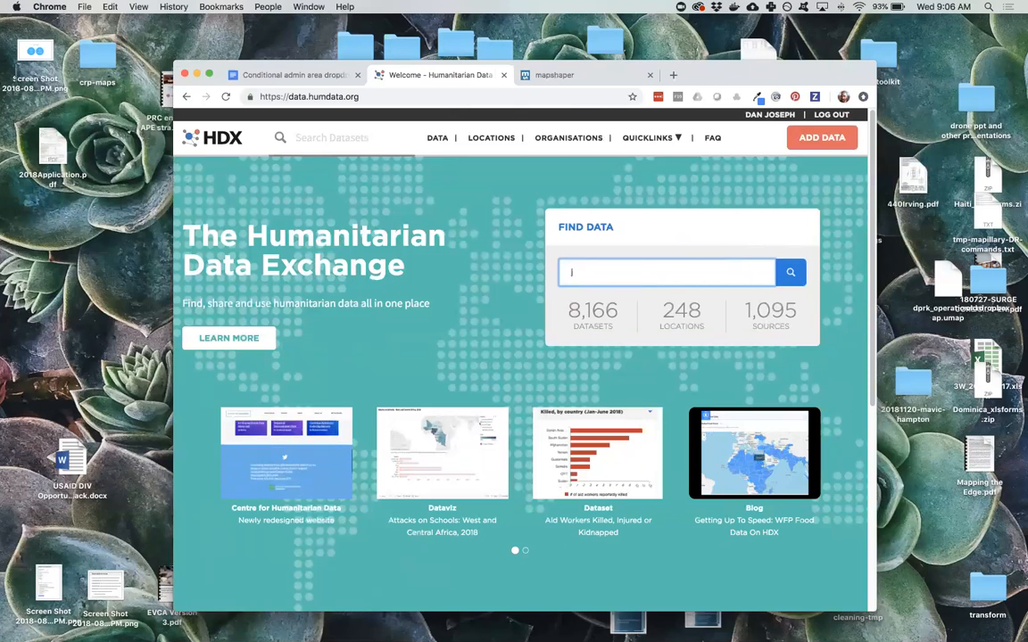
pyautogui.write('haiti')
pyautogui.press('Return')
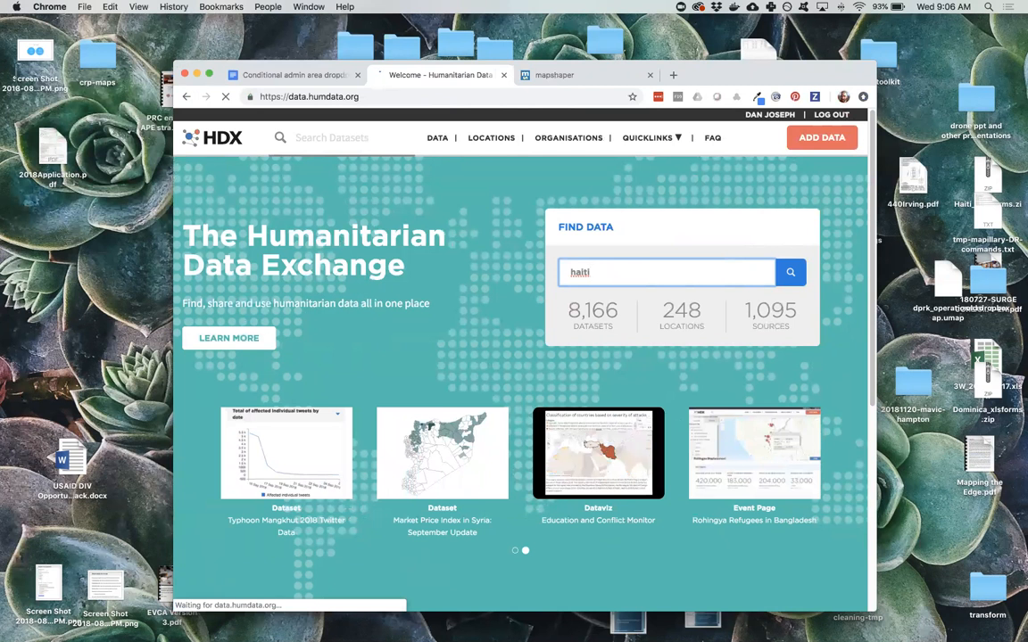
# Step: Filter the search results to CODs and open the Haiti Administrative Boundary levels 0 - 3 dataset
pyautogui.moveTo(176, 60); pyautogui.dragTo(109, 46)
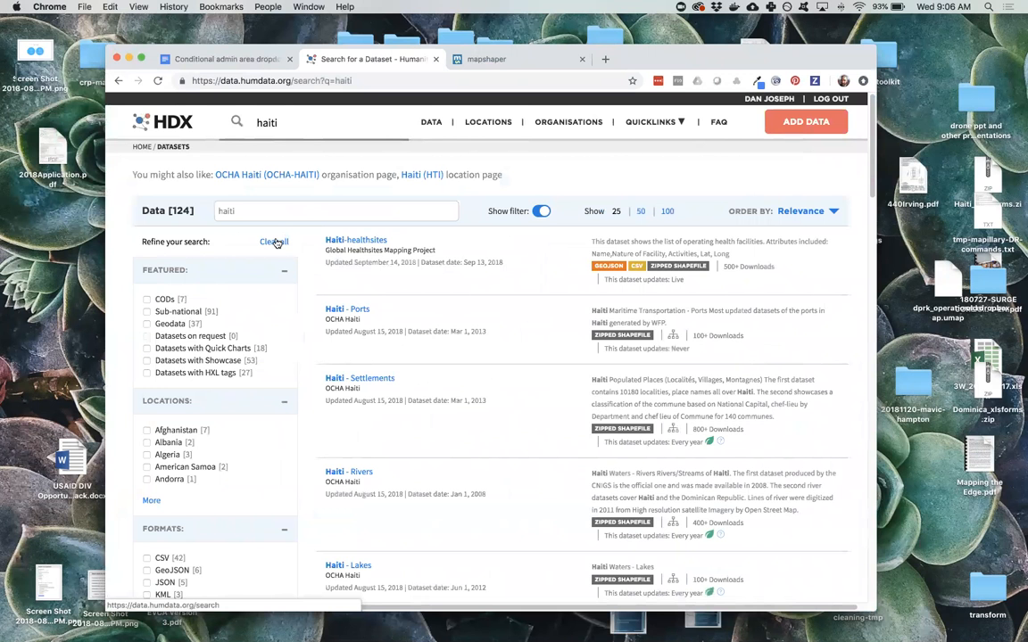
pyautogui.click(147, 300)
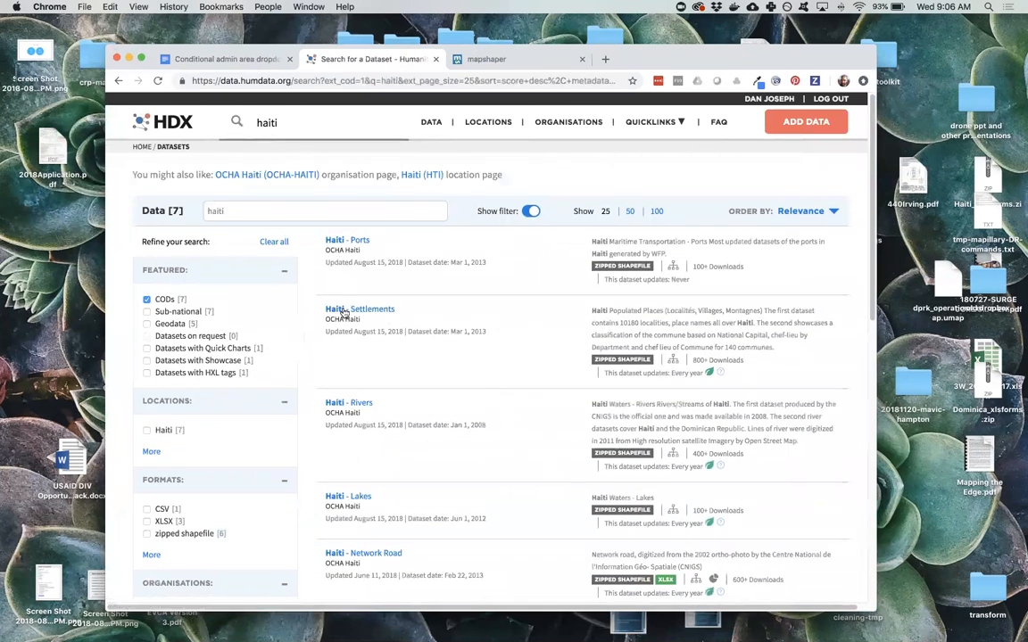
pyautogui.scroll(-2, 362, 318)
pyautogui.scroll(-5, 362, 317)
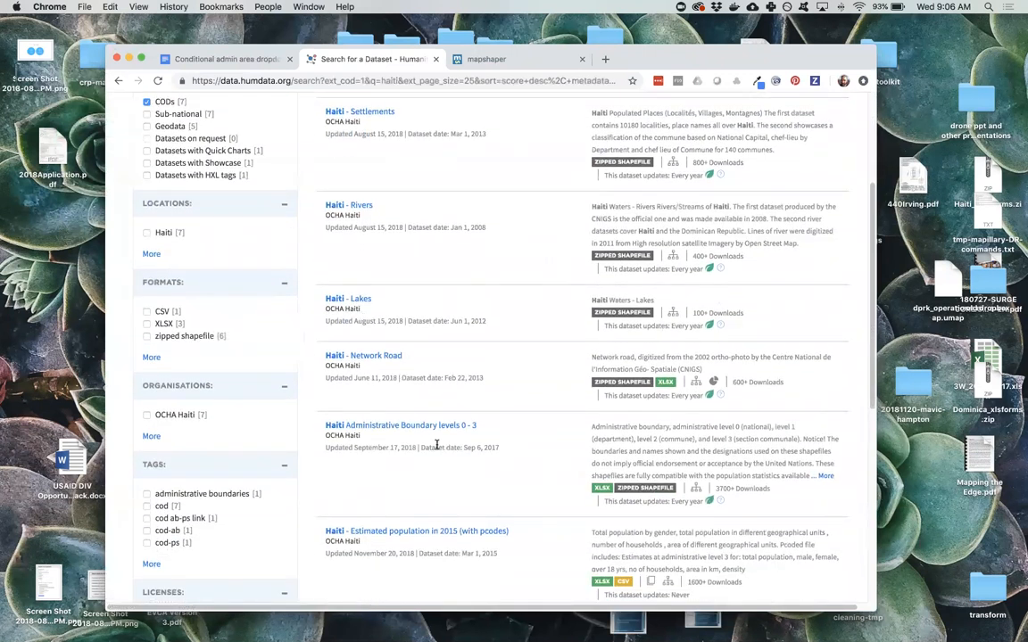
pyautogui.click(376, 428)
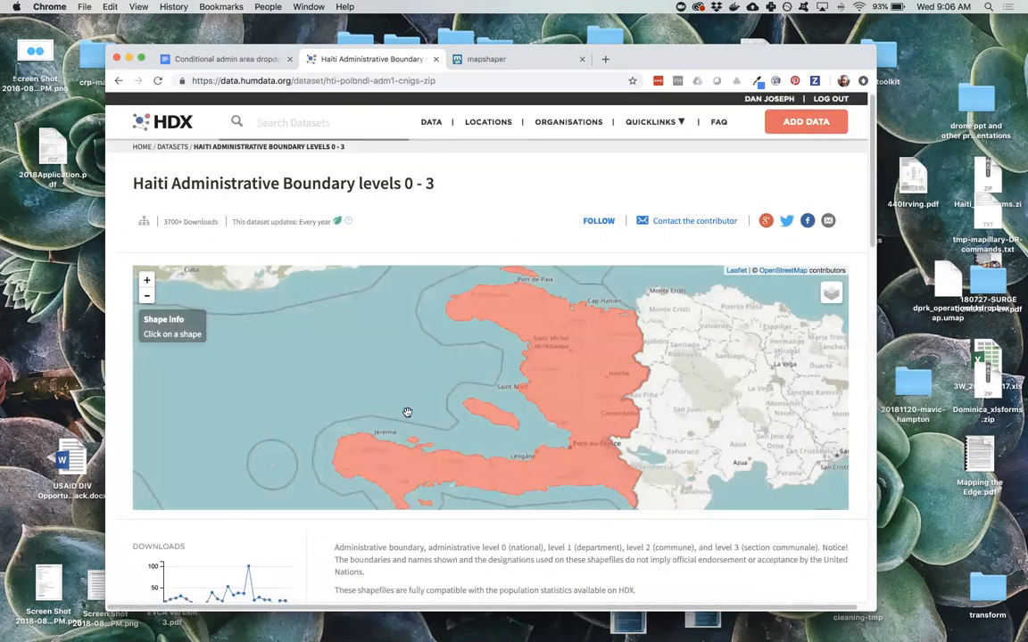
# Step: Download hti_admnbndl_adm_CNIGS2013c.zip from the dataset's resources and save it to the Downloads folder
pyautogui.scroll(-2, 406, 419)
pyautogui.scroll(-6, 406, 432)
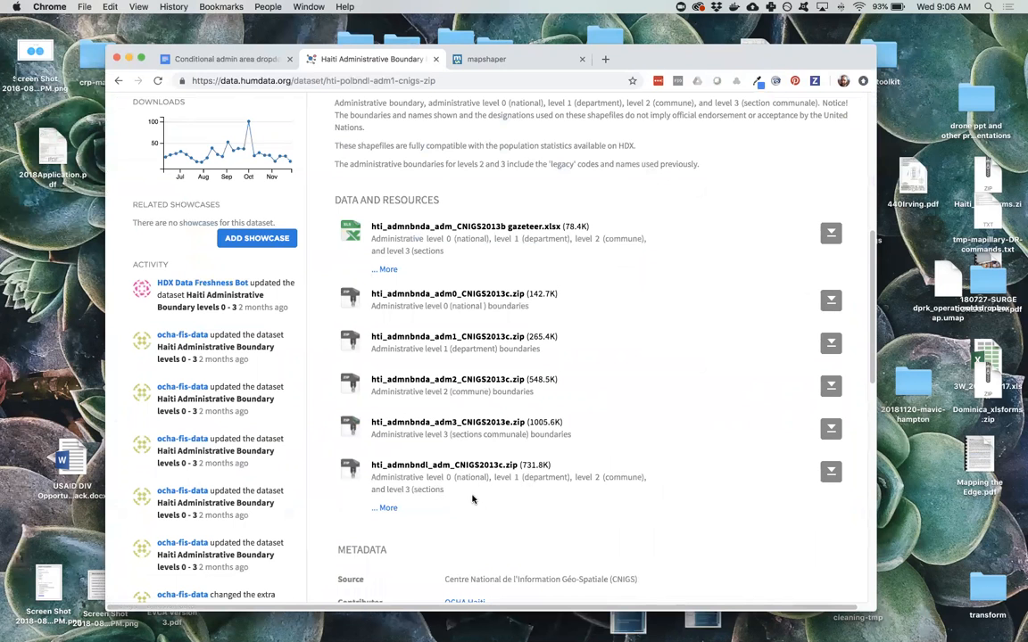
pyautogui.click(828, 475)
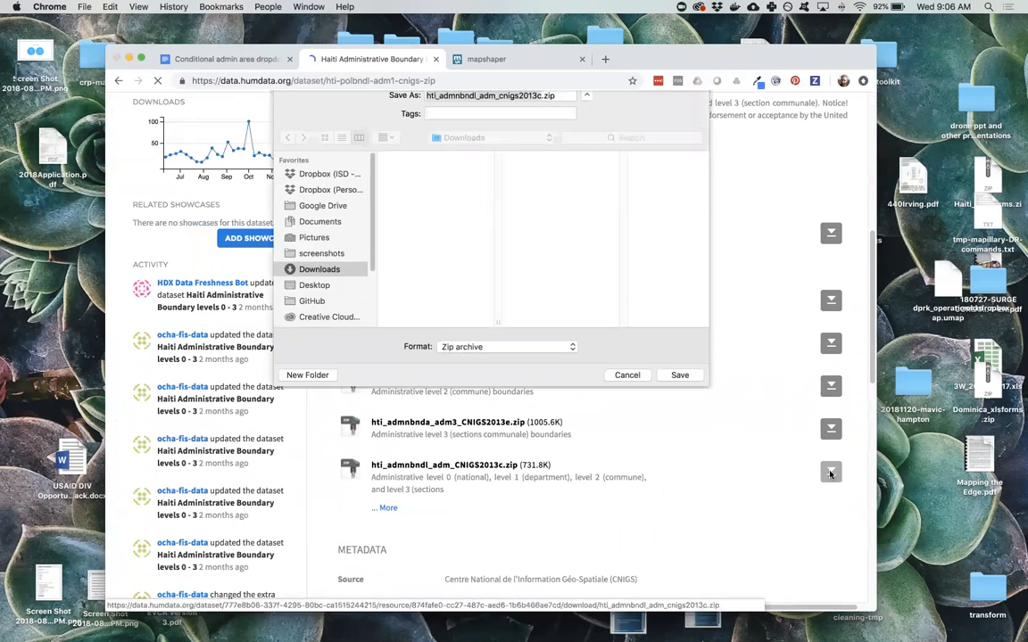
pyautogui.press('Return')
# Step: Extract the downloaded archive and expand the hti_admnbndl_adm_cnigs2013c folder in Finder to show its shapefile components
pyautogui.click(170, 596)
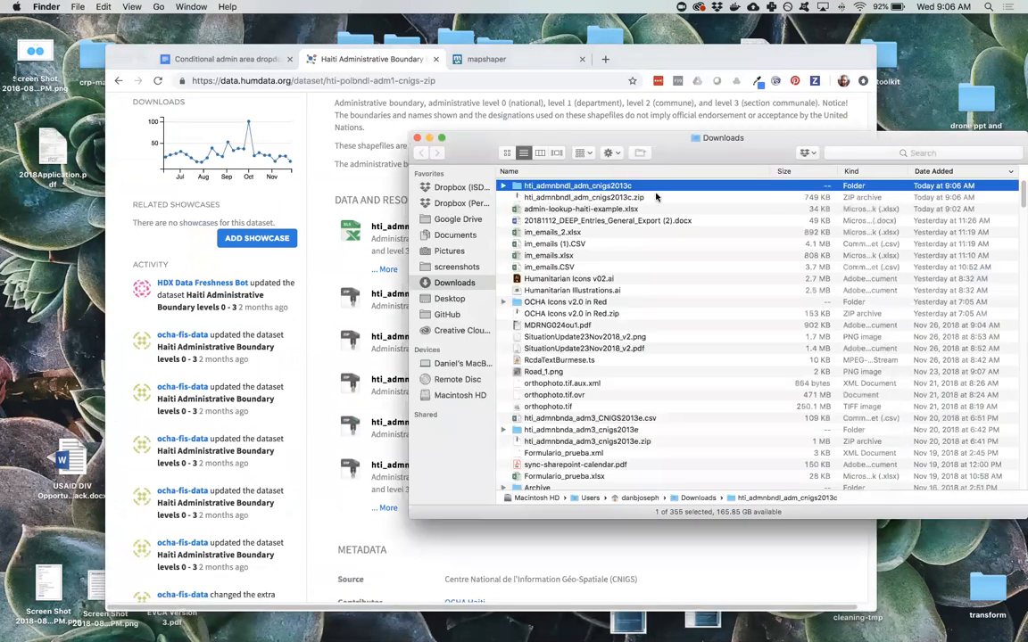
pyautogui.click(502, 185)
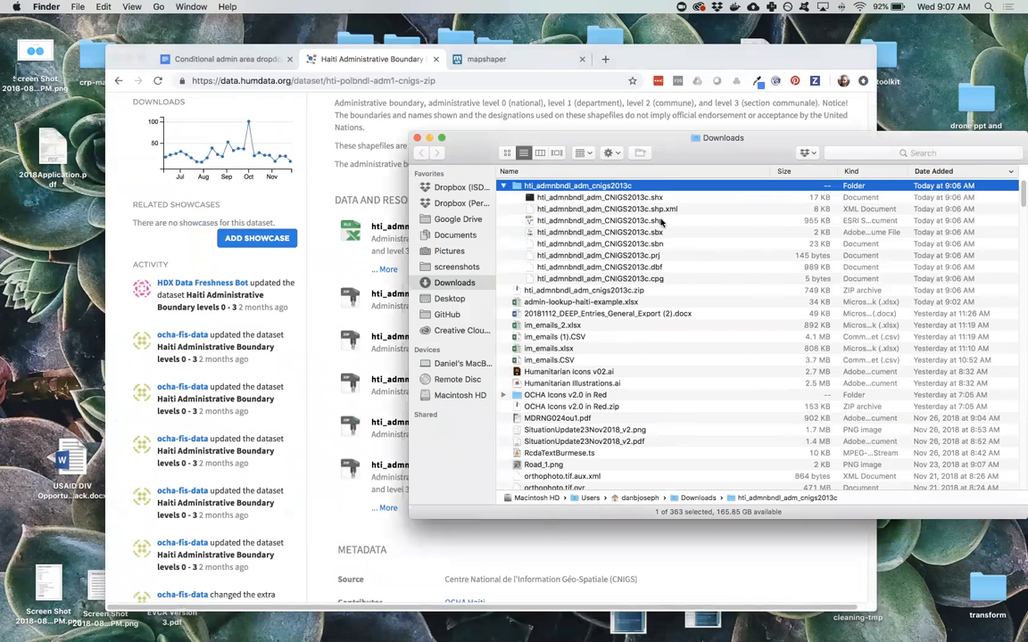
pyautogui.moveTo(664, 141); pyautogui.dragTo(640, 130)
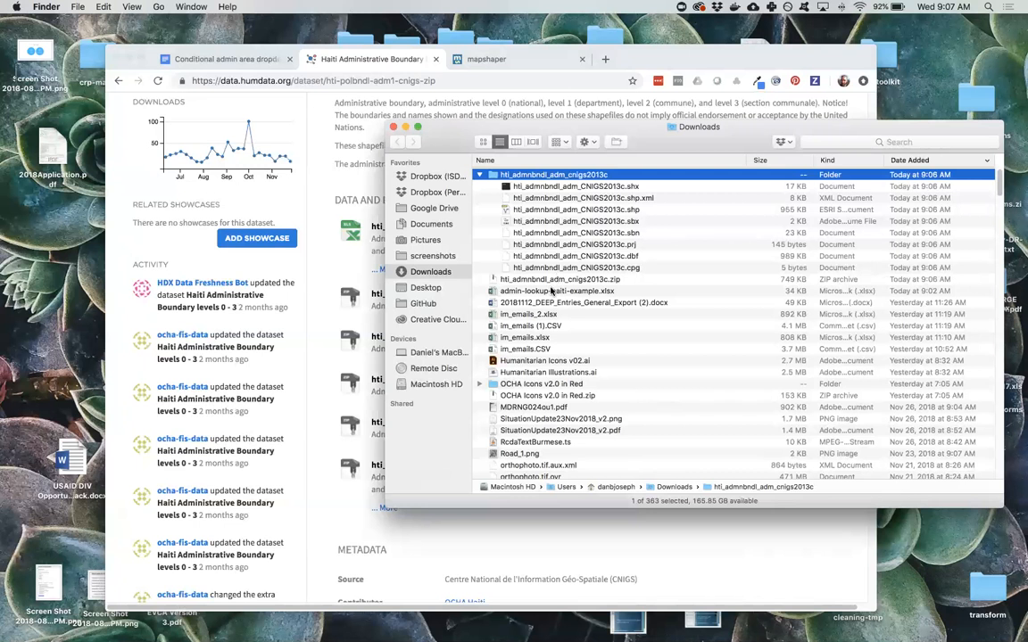
# Step: Arrange the Downloads and browser windows so both are accessible, and switch to the mapshaper page in Chrome
pyautogui.click(536, 279)
pyautogui.moveTo(486, 134); pyautogui.dragTo(103, 141)
pyautogui.moveTo(222, 49); pyautogui.dragTo(274, 55)
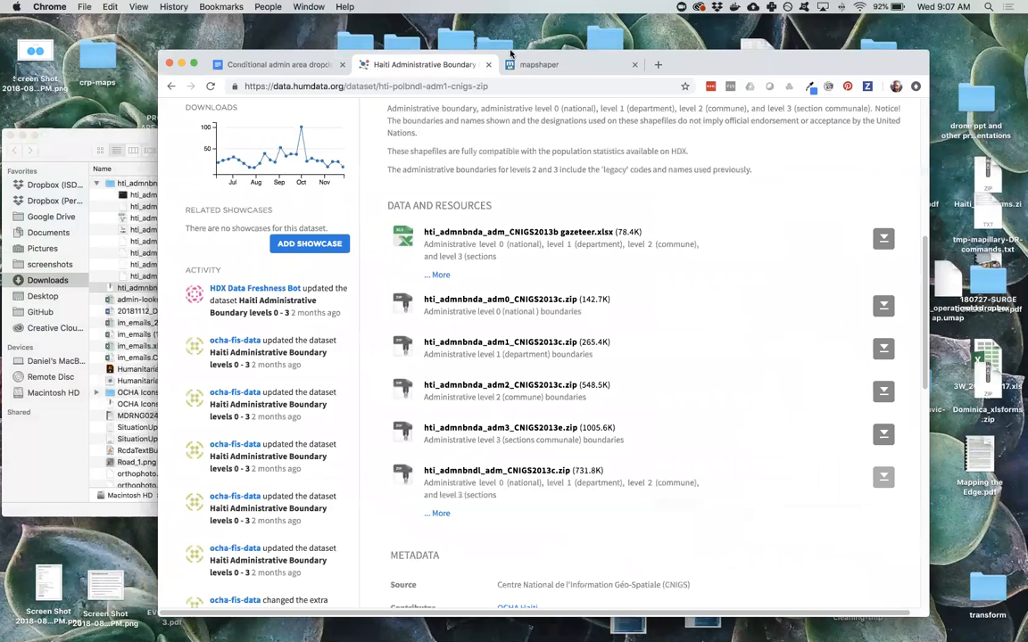
pyautogui.click(531, 64)
pyautogui.moveTo(730, 65); pyautogui.dragTo(738, 80)
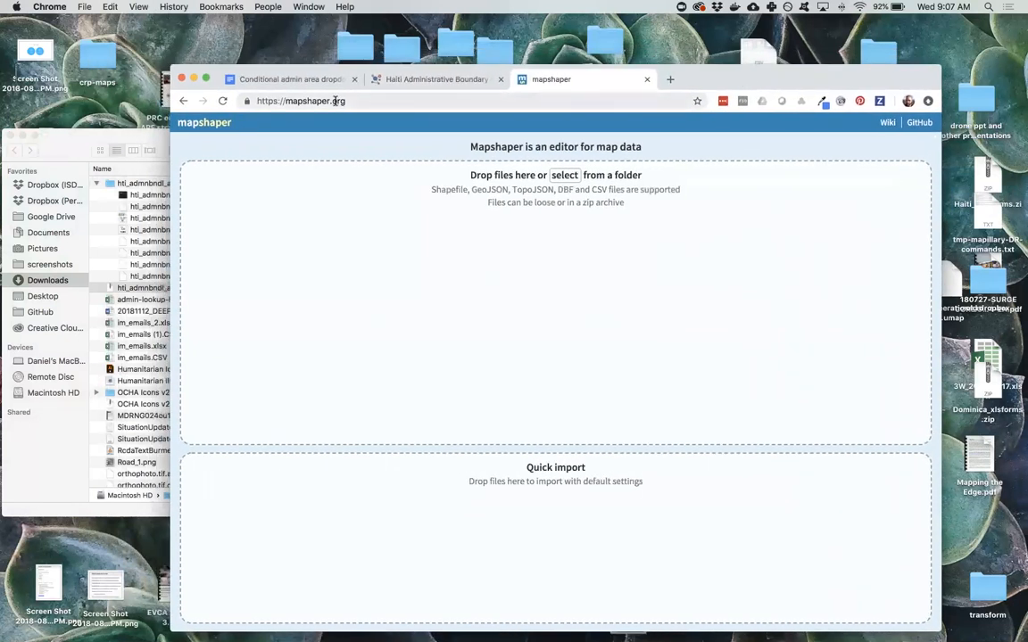
# Step: Import hti_admnbndl_adm_cnigs2013c.zip from the Downloads folder into mapshaper
pyautogui.click(69, 142)
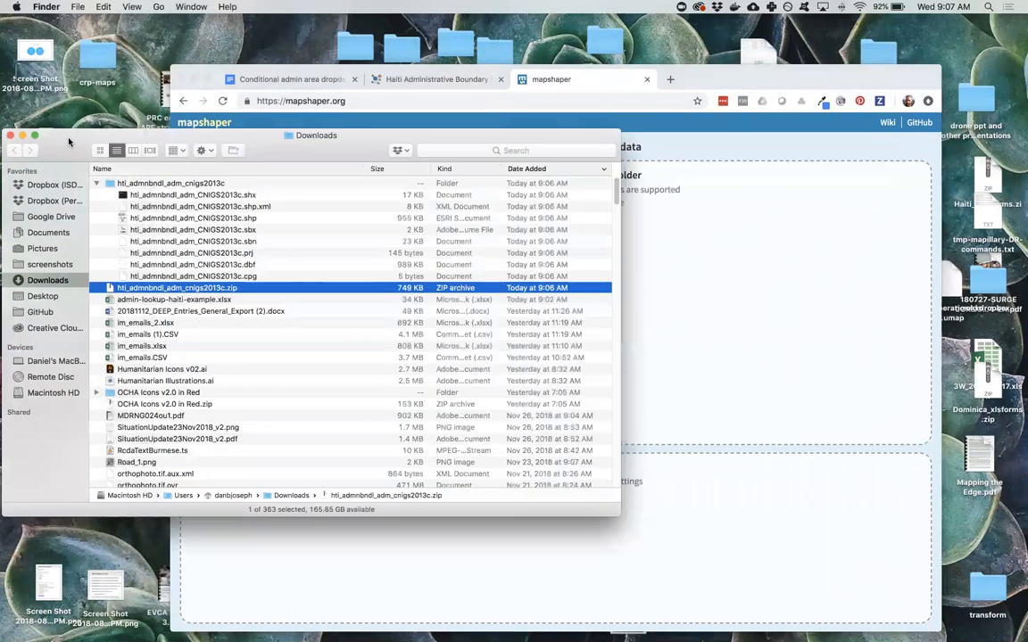
pyautogui.click(181, 218)
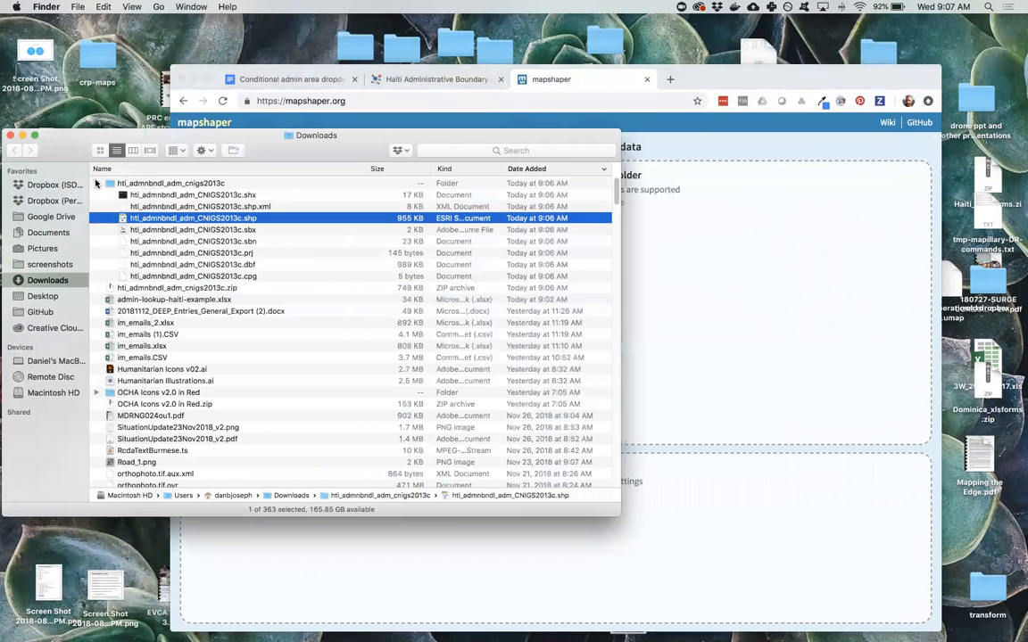
pyautogui.click(95, 183)
pyautogui.click(178, 207)
pyautogui.moveTo(167, 196); pyautogui.dragTo(766, 314)
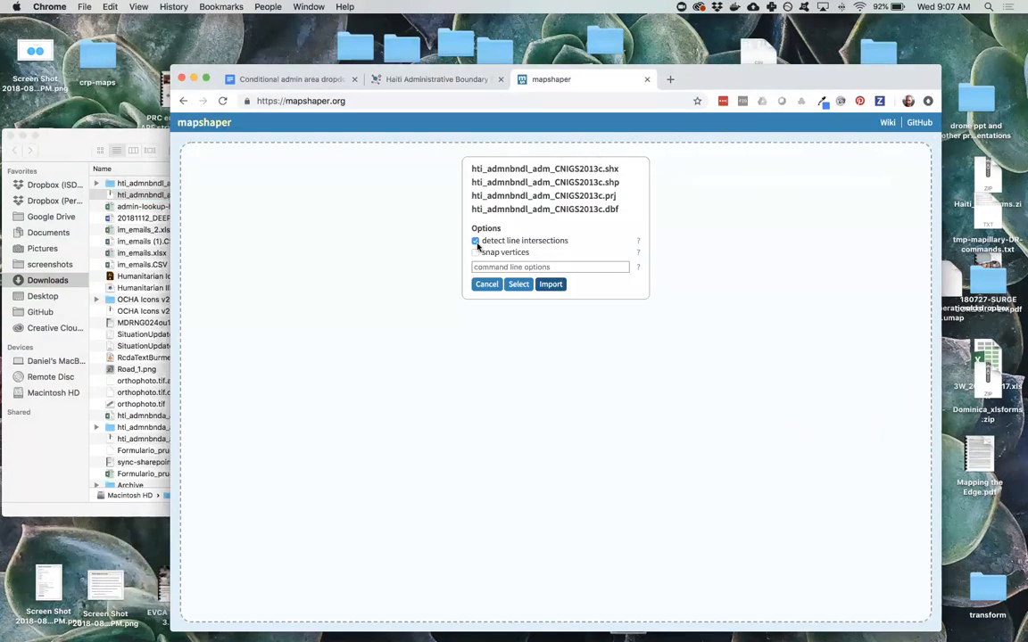
pyautogui.click(555, 284)
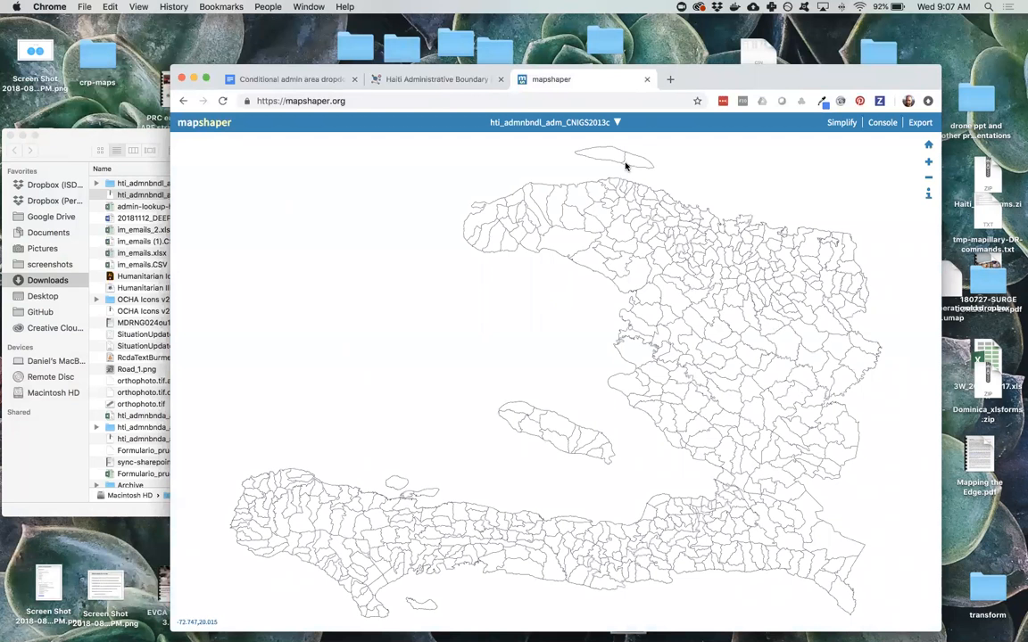
# Step: Export the imported boundary layer from mapshaper in CSV format, saving hti_admnbndl_adm_CNIGS2013c.csv to the Downloads folder
pyautogui.click(920, 123)
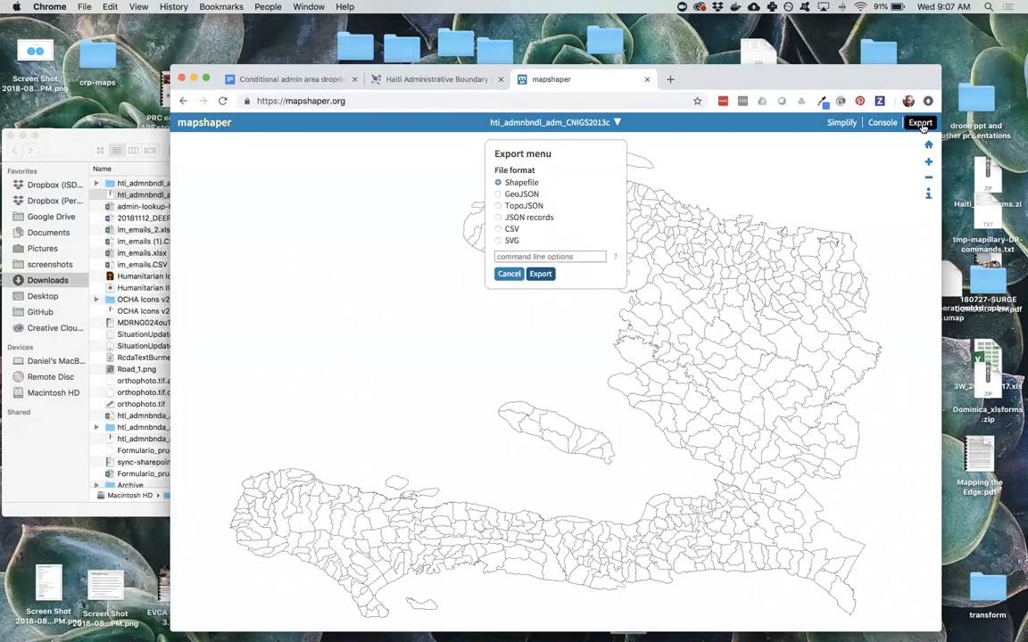
pyautogui.click(498, 229)
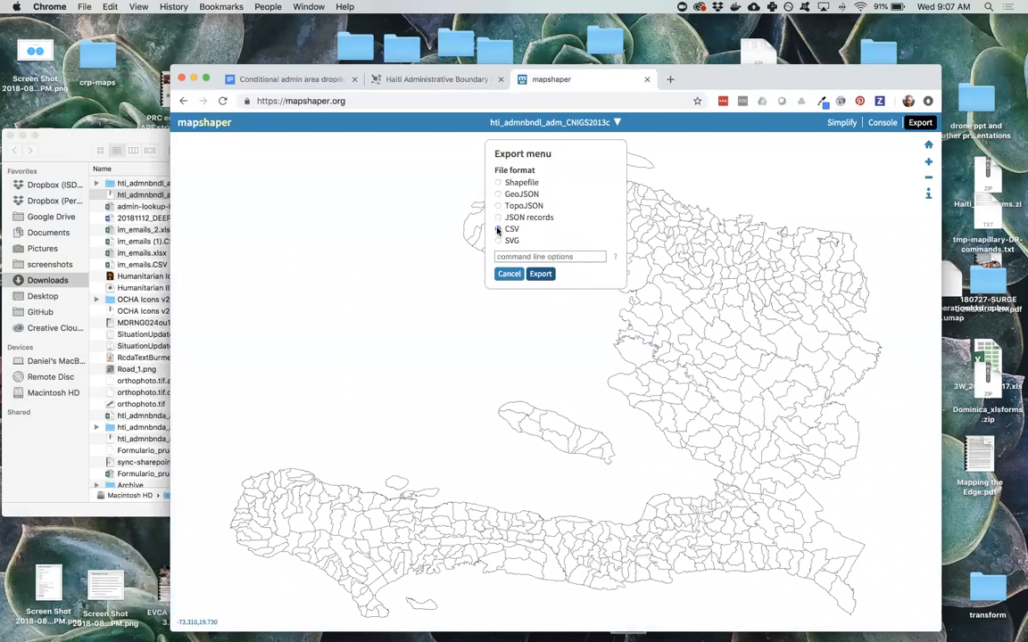
pyautogui.click(546, 274)
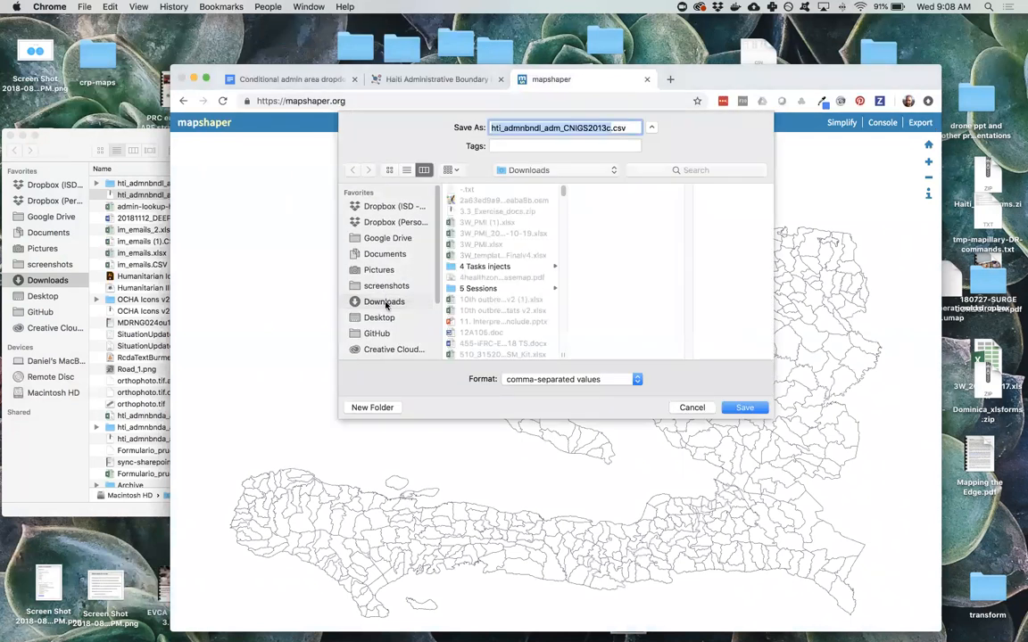
pyautogui.click(724, 407)
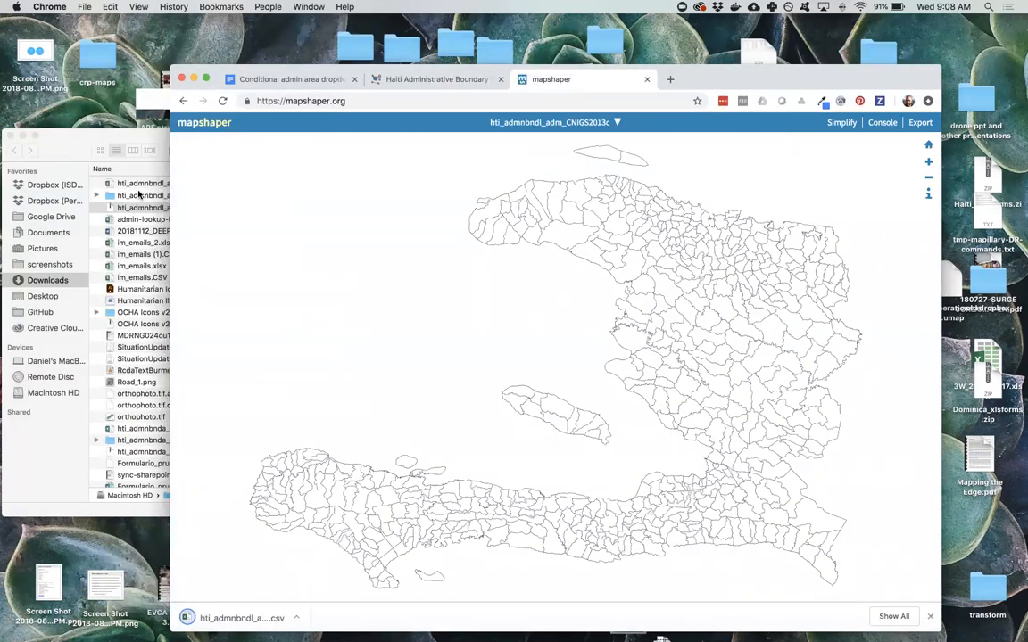
# Step: Open hti_admnbndl_adm_CNIGS2013c.csv from the Downloads folder in Excel to view its attribute columns
pyautogui.click(139, 195)
pyautogui.click(158, 183)
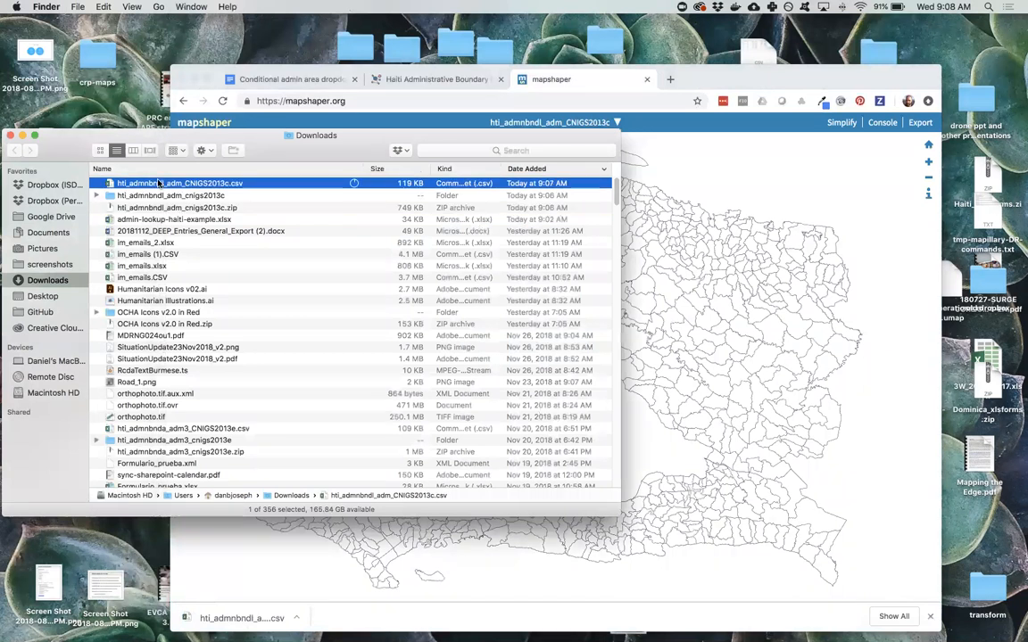
pyautogui.doubleClick(158, 183)
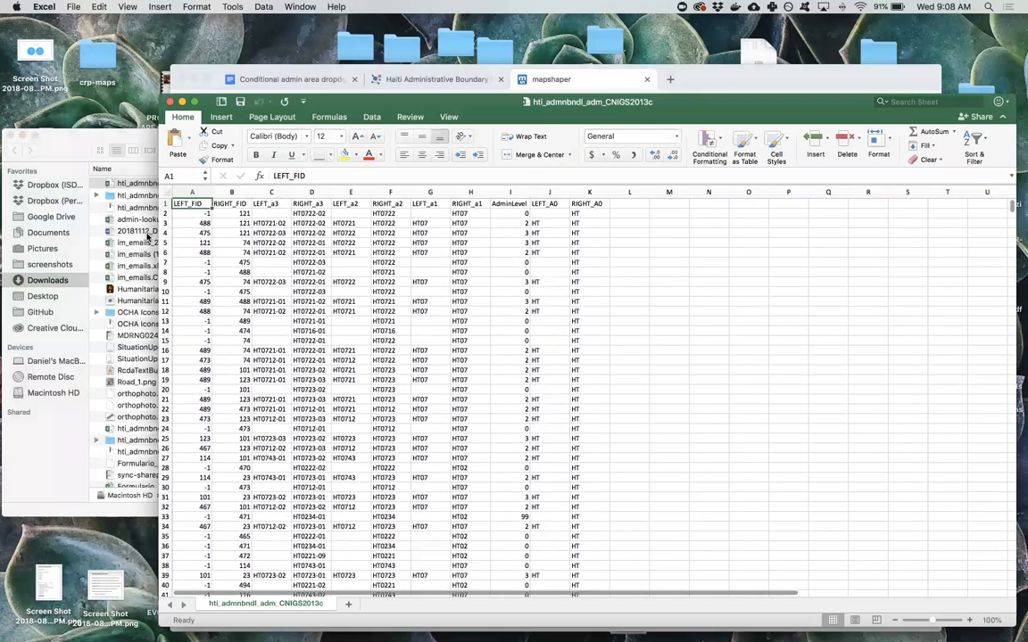
# Step: Expand the hti_admnbndl_adm_cnigs2013c folder in Finder and open hti_admnbndl_adm_CNIGS2013c.shp in QGIS
pyautogui.click(160, 186)
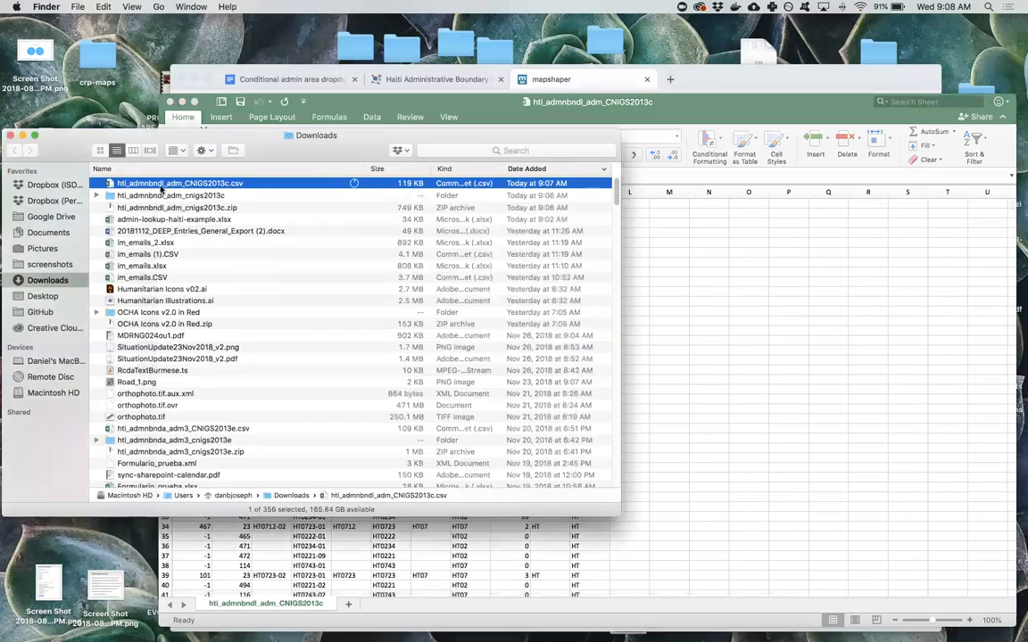
pyautogui.click(95, 195)
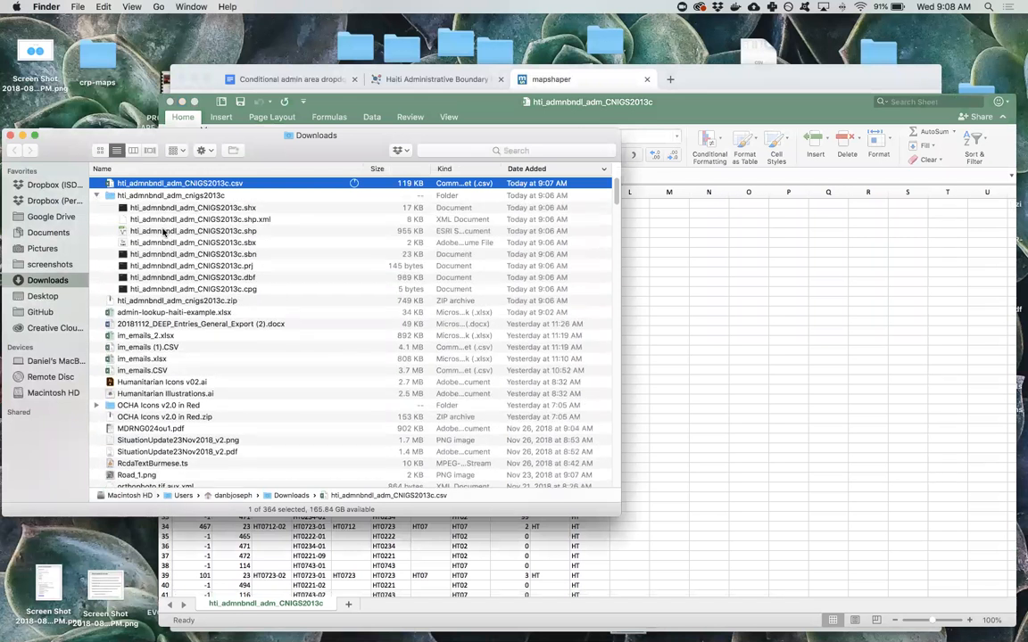
pyautogui.click(165, 231)
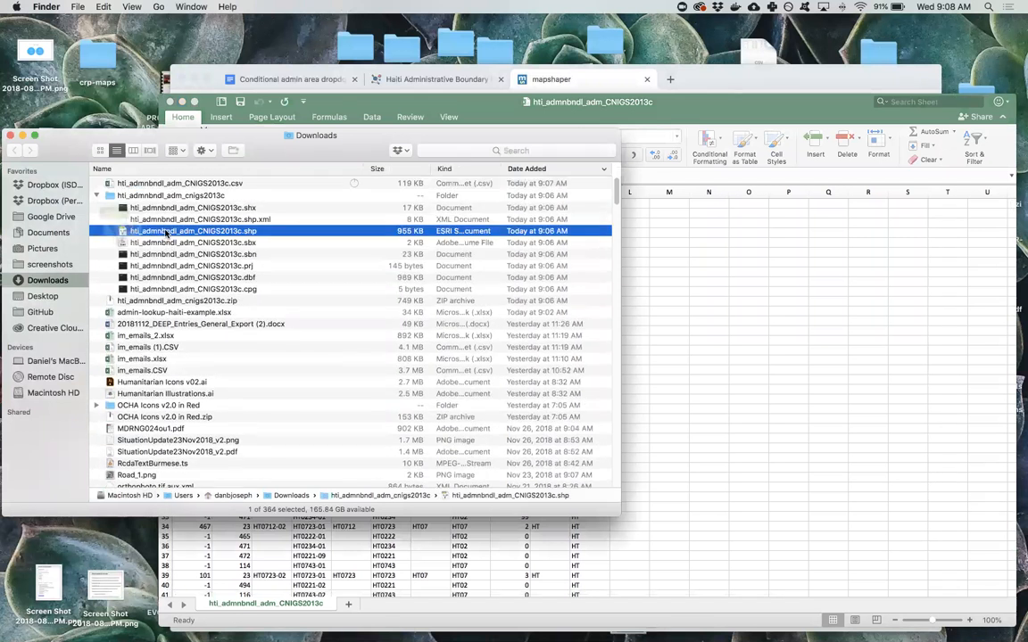
# Step: Return to the HDX dataset page in Chrome and read the full description of hti_admnbndl_adm_CNIGS2013c.zip
pyautogui.click(402, 81)
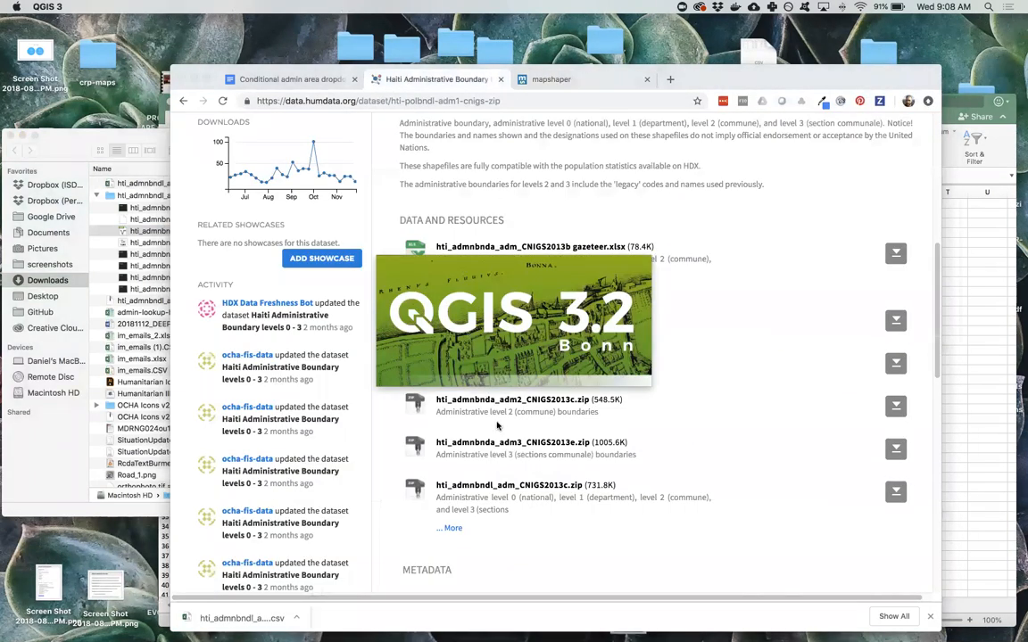
pyautogui.click(451, 528)
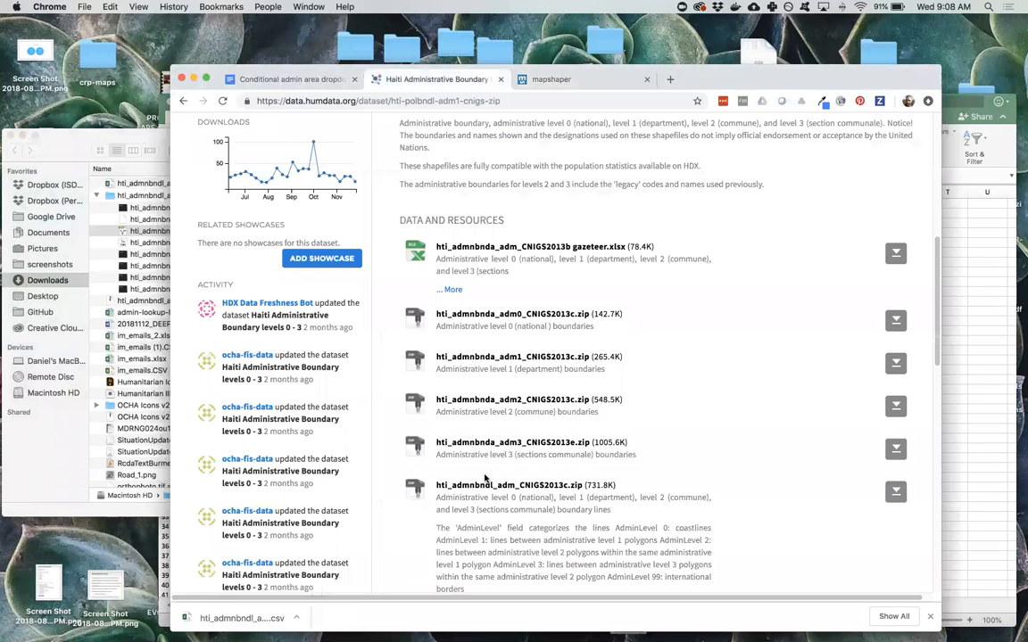
pyautogui.scroll(-3, 485, 479)
pyautogui.scroll(2, 485, 479)
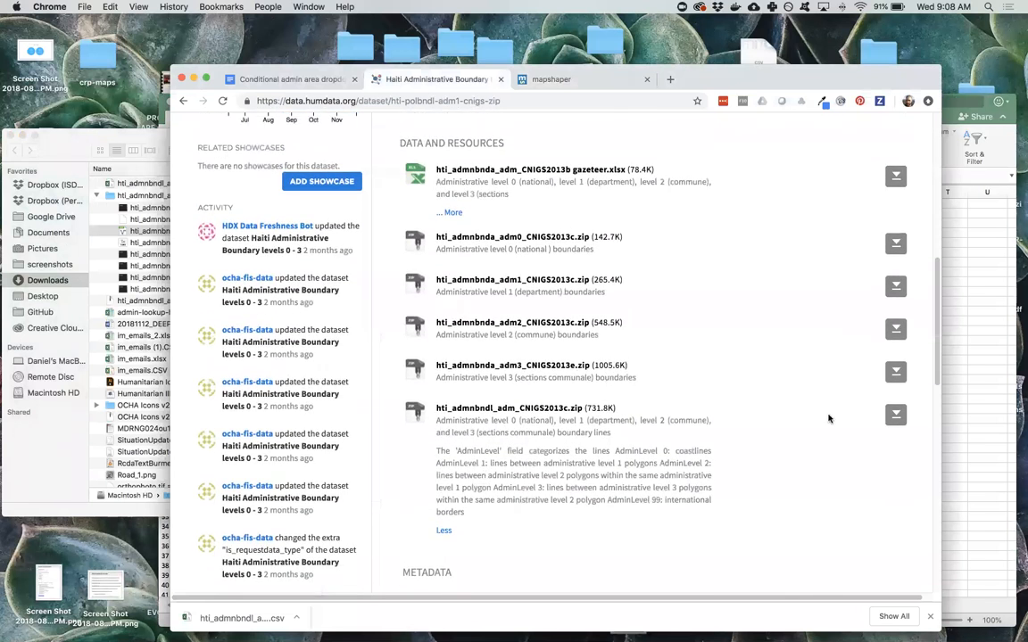
# Step: Download hti_admnbnda_adm3_CNIGS2013e.zip, the level 3 boundaries, to the Downloads folder, extract it, and select the archive in Finder
pyautogui.click(899, 371)
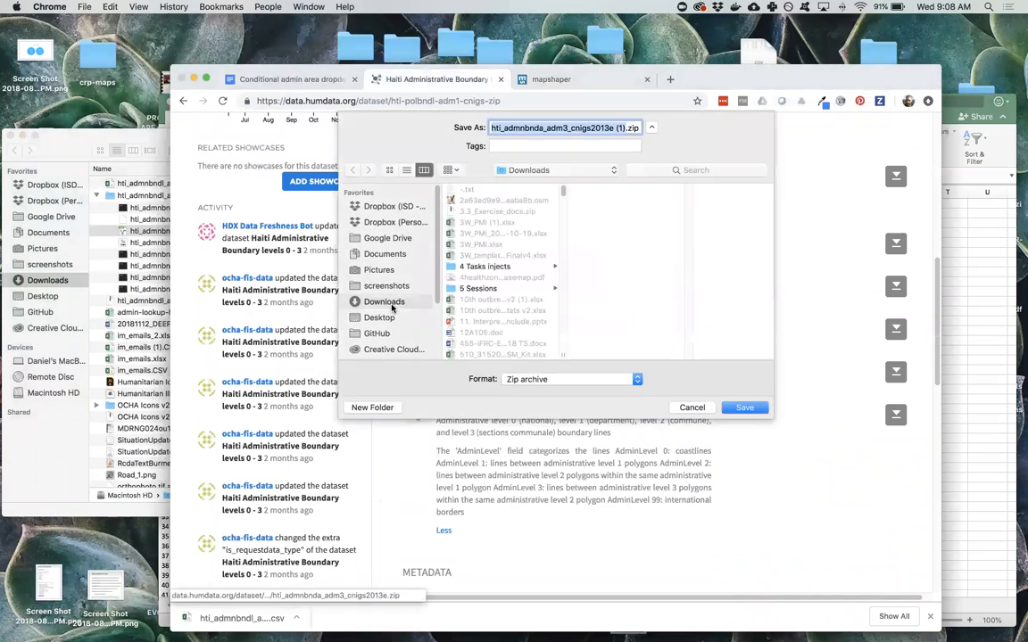
pyautogui.click(743, 408)
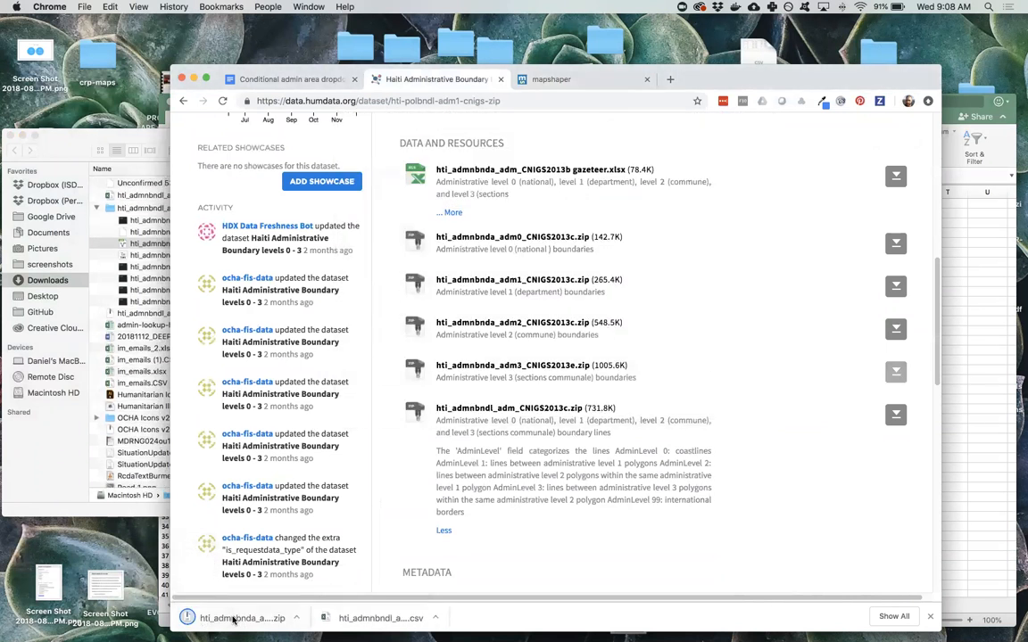
pyautogui.click(233, 618)
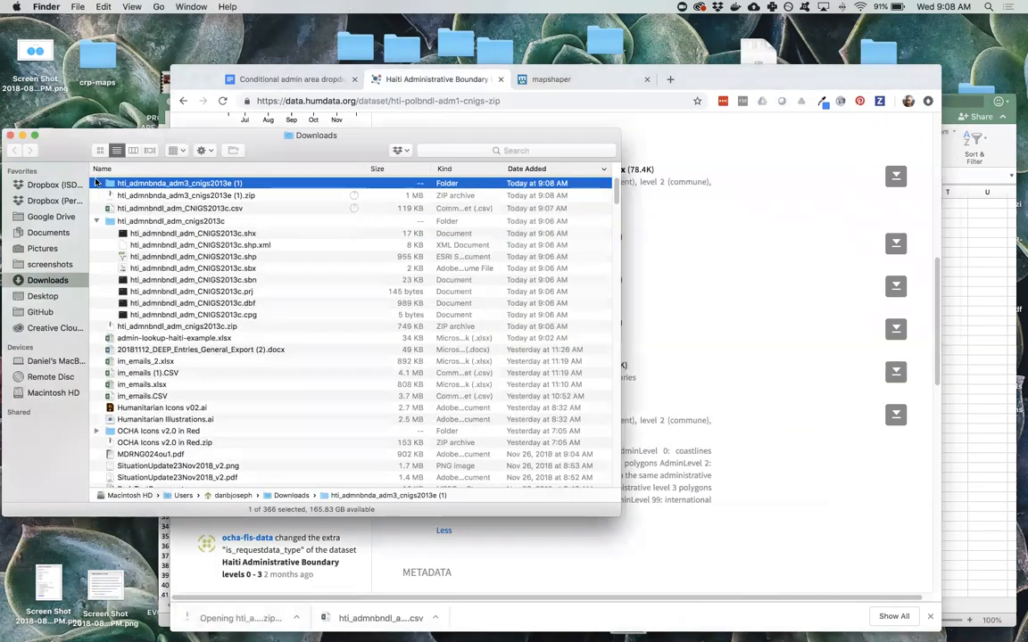
pyautogui.click(118, 197)
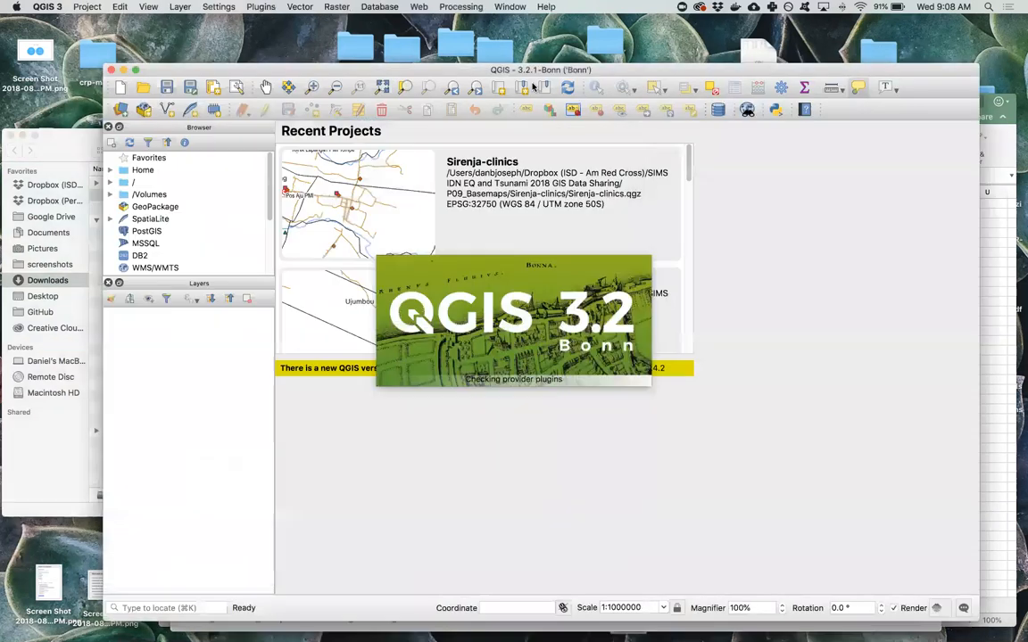
# Step: Examine the attribute table columns of the hti_admnbndl_adm_CNIGS2013c layer in QGIS, and quit without saving the project
pyautogui.moveTo(170, 173); pyautogui.dragTo(163, 165)
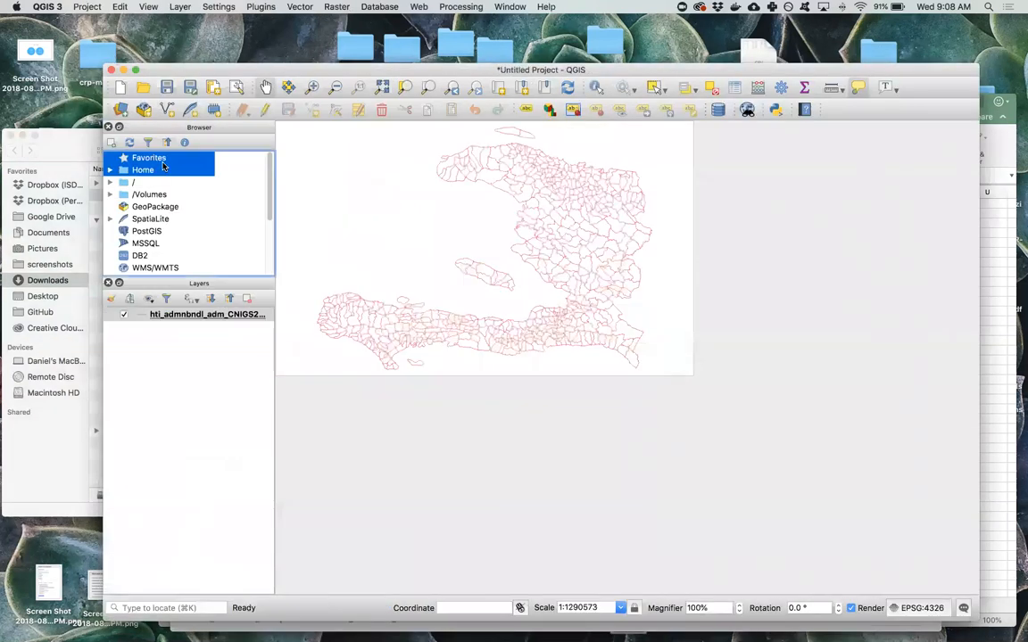
pyautogui.click(160, 270)
pyautogui.rightClick(234, 313)
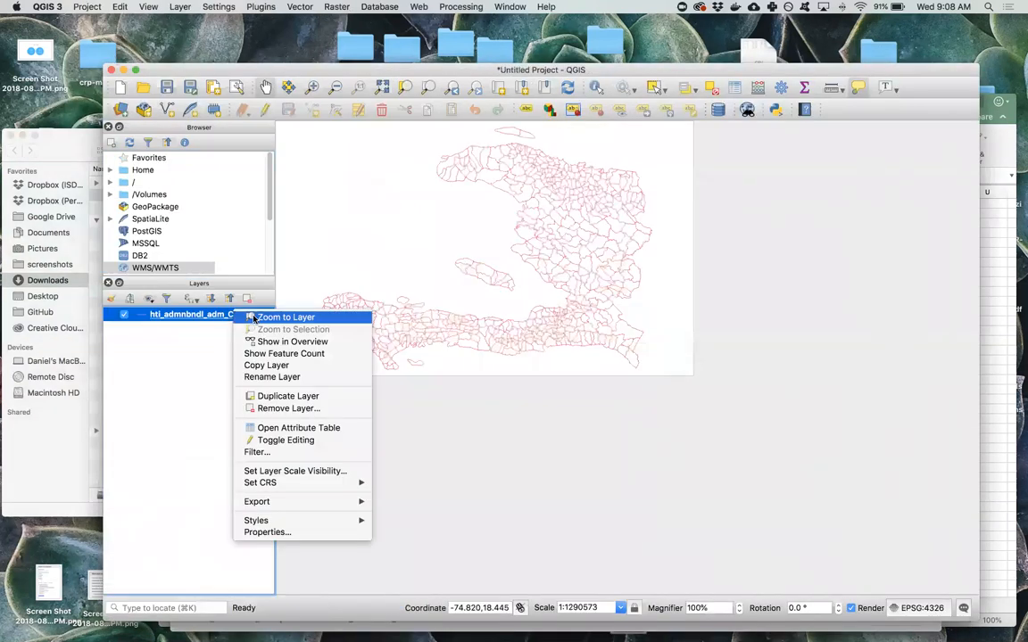
pyautogui.click(272, 429)
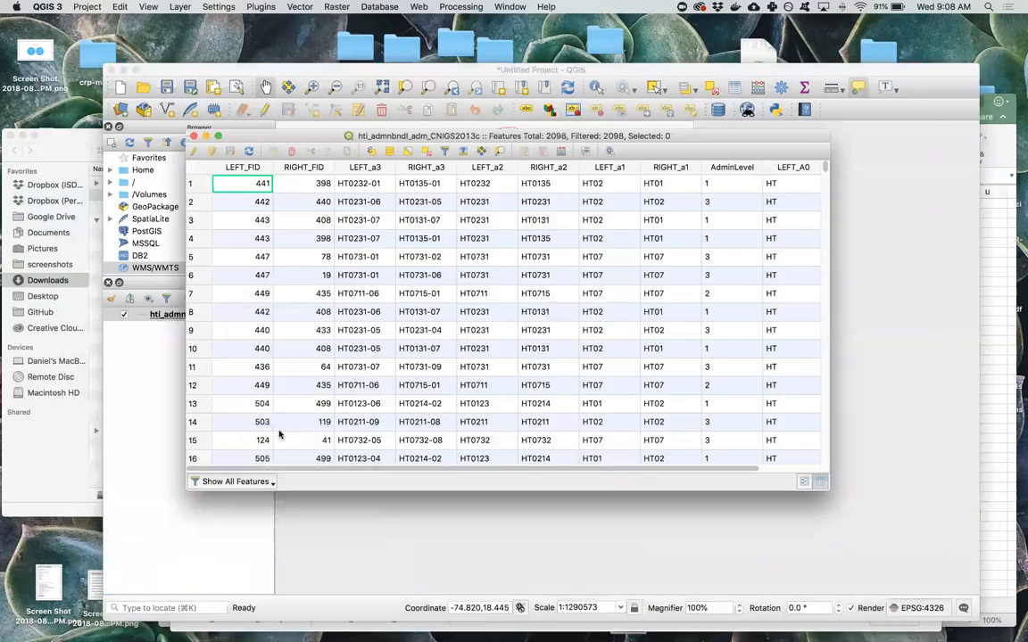
pyautogui.hscroll(2, 308, 329)
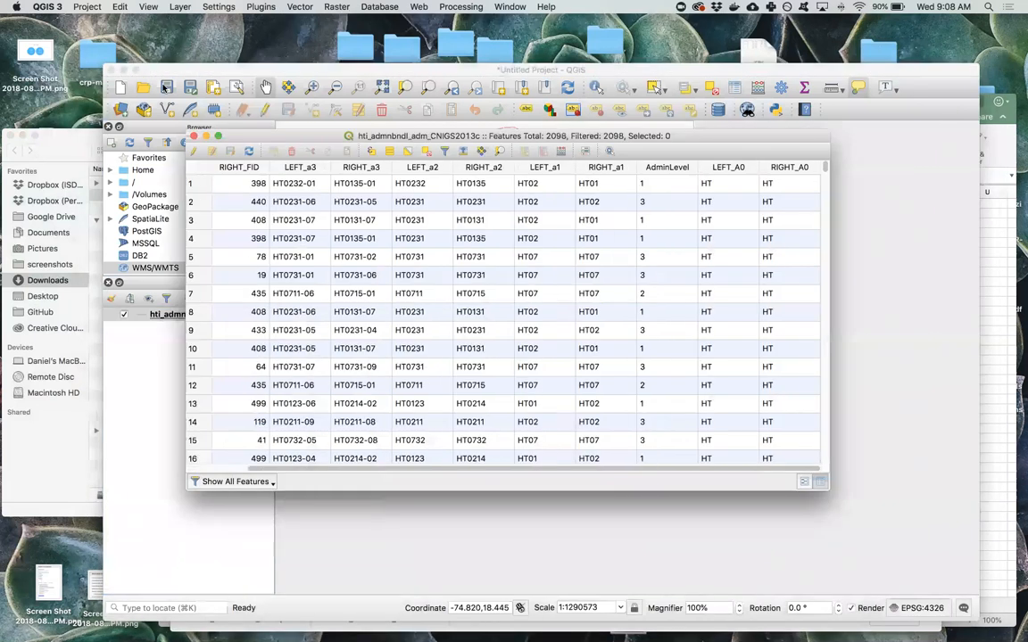
pyautogui.click(193, 137)
pyautogui.click(111, 70)
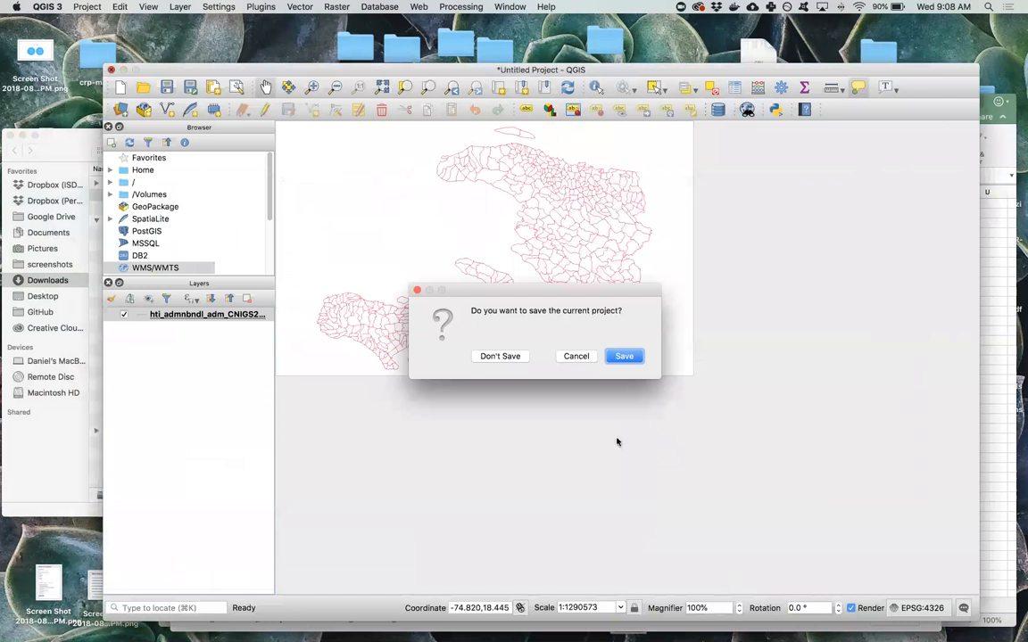
pyautogui.click(501, 360)
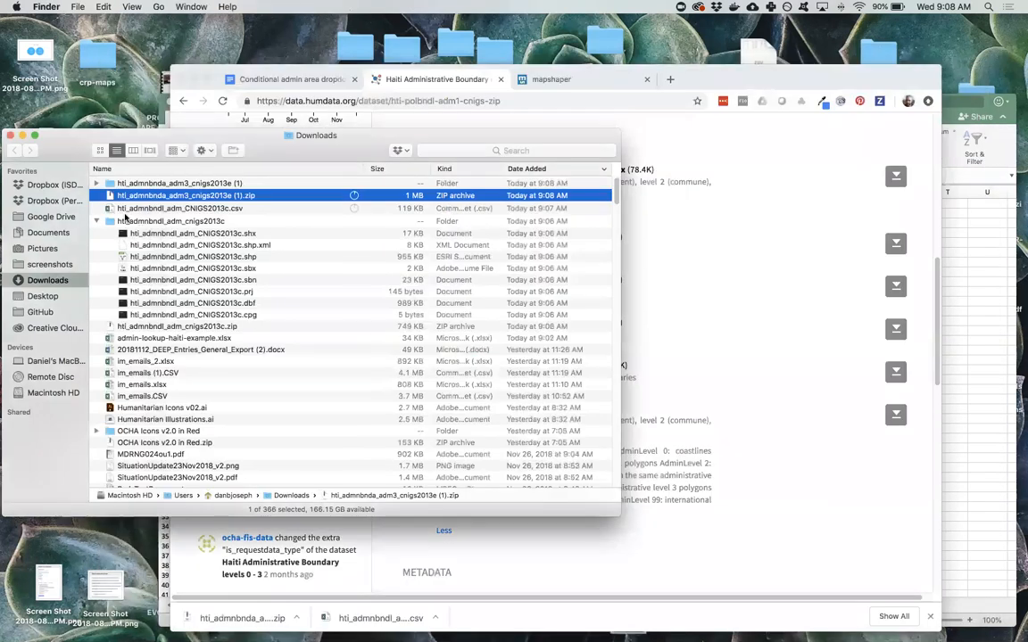
# Step: Collapse the hti_admnbndl_adm_cnigs2013c folder in Finder and check the hti_admnbnda_adm3_CNIGS2013e.zip entry on the HDX page
pyautogui.click(96, 221)
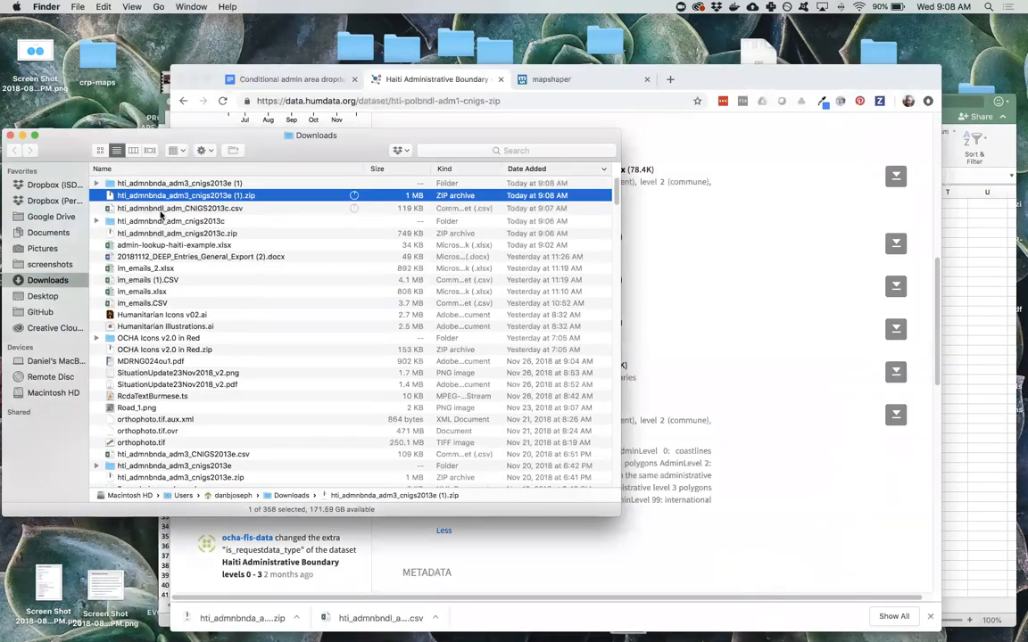
pyautogui.click(148, 182)
pyautogui.click(628, 394)
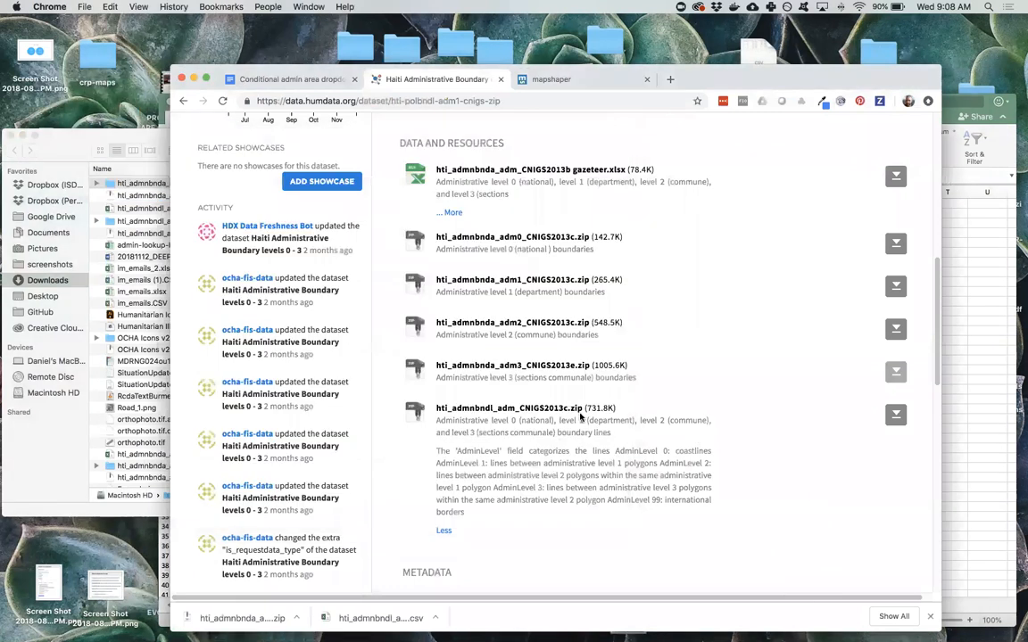
pyautogui.moveTo(437, 361); pyautogui.dragTo(638, 378)
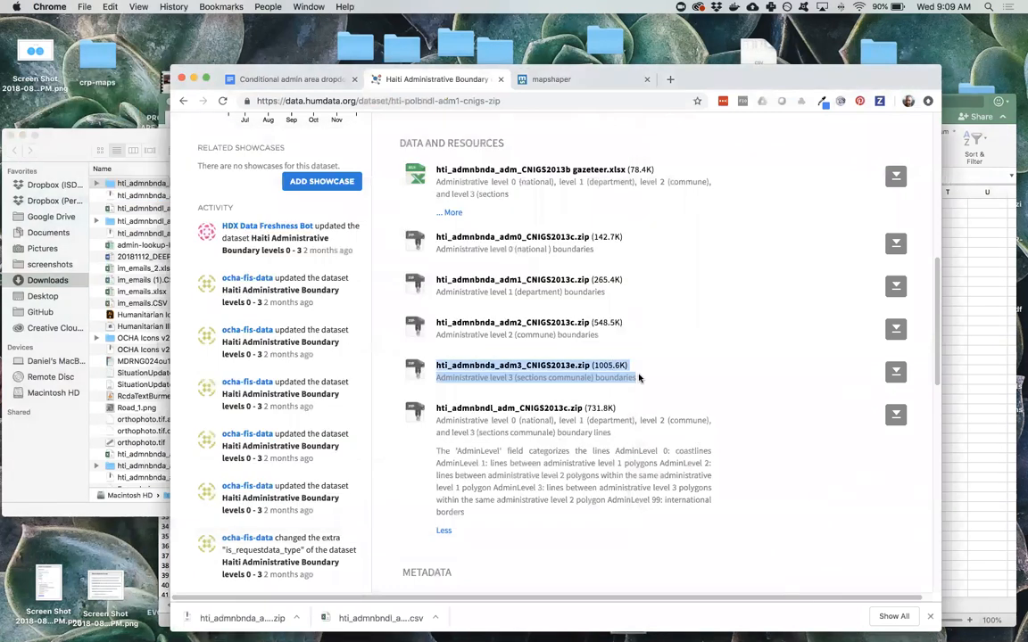
pyautogui.click(638, 379)
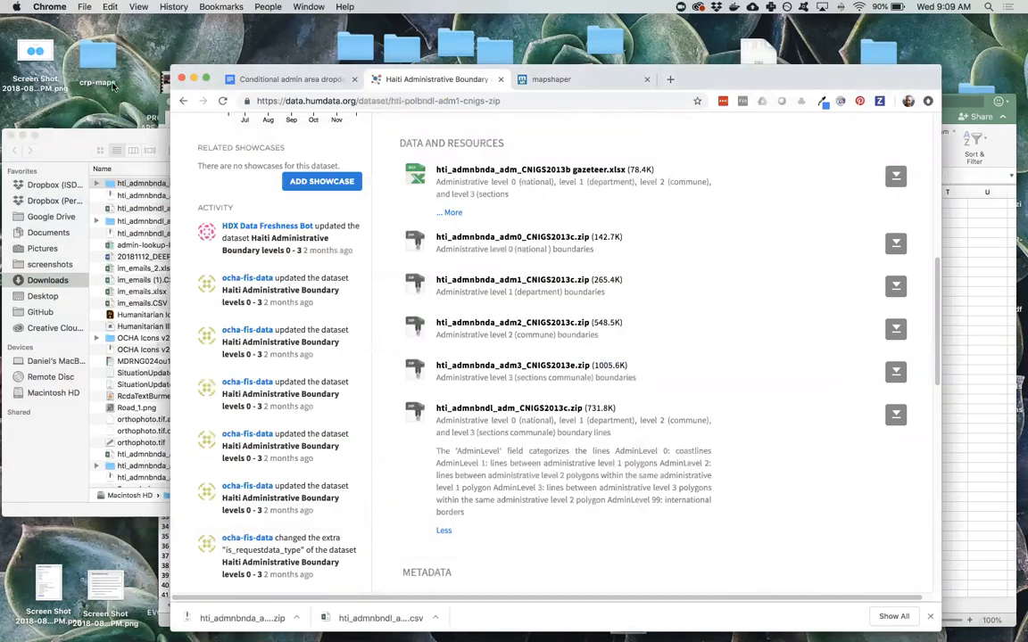
# Step: Reload mapshaper to clear the current layer and import hti_admnbnda_adm3_cnigs2013e (1).zip from the Downloads folder with line intersection detection on
pyautogui.click(127, 182)
pyautogui.click(546, 80)
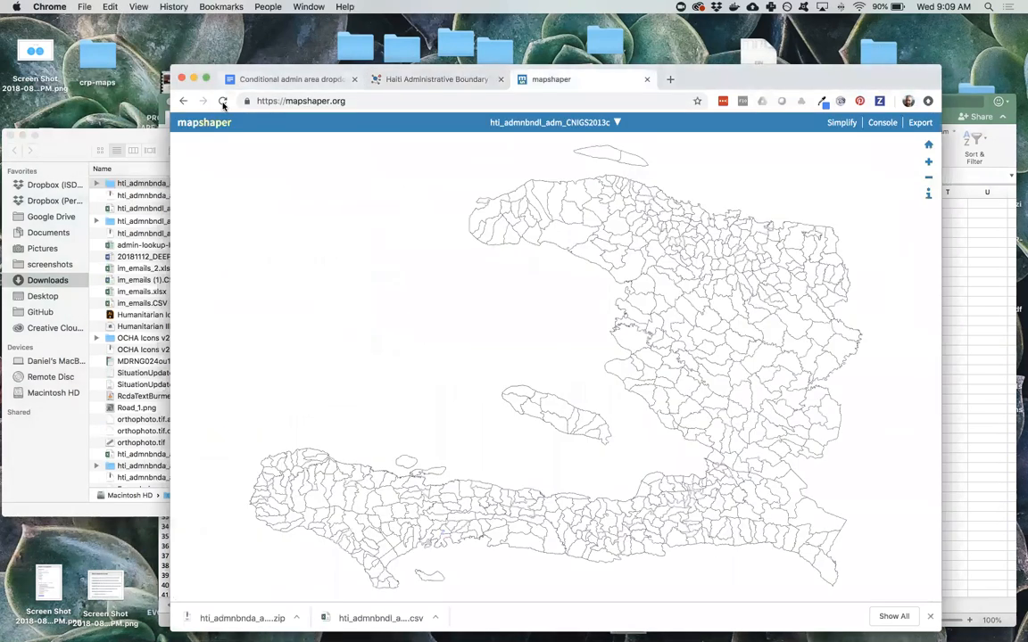
pyautogui.click(222, 101)
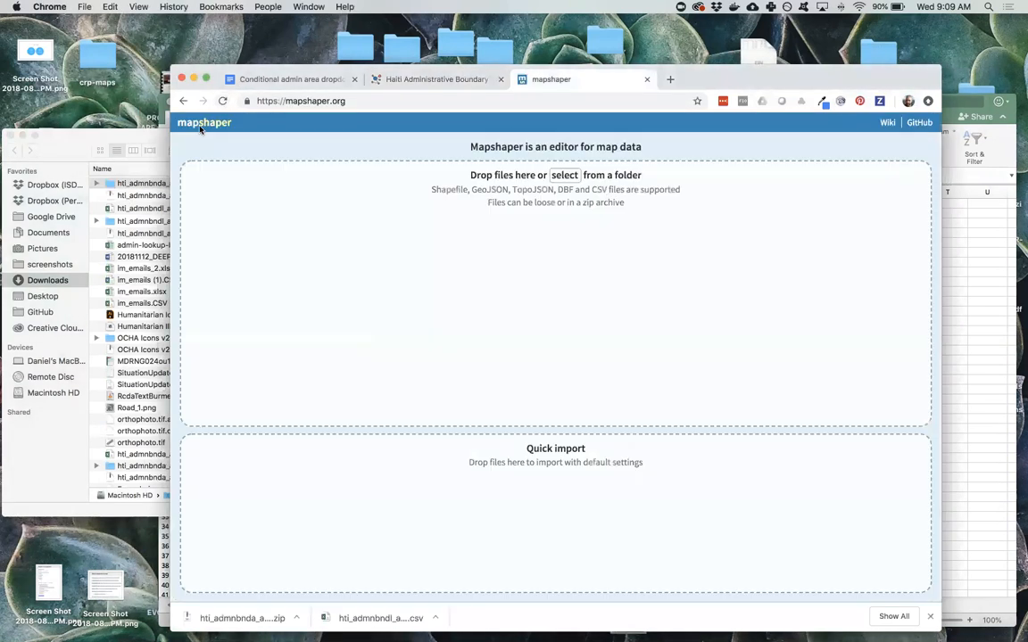
pyautogui.click(140, 189)
pyautogui.click(196, 196)
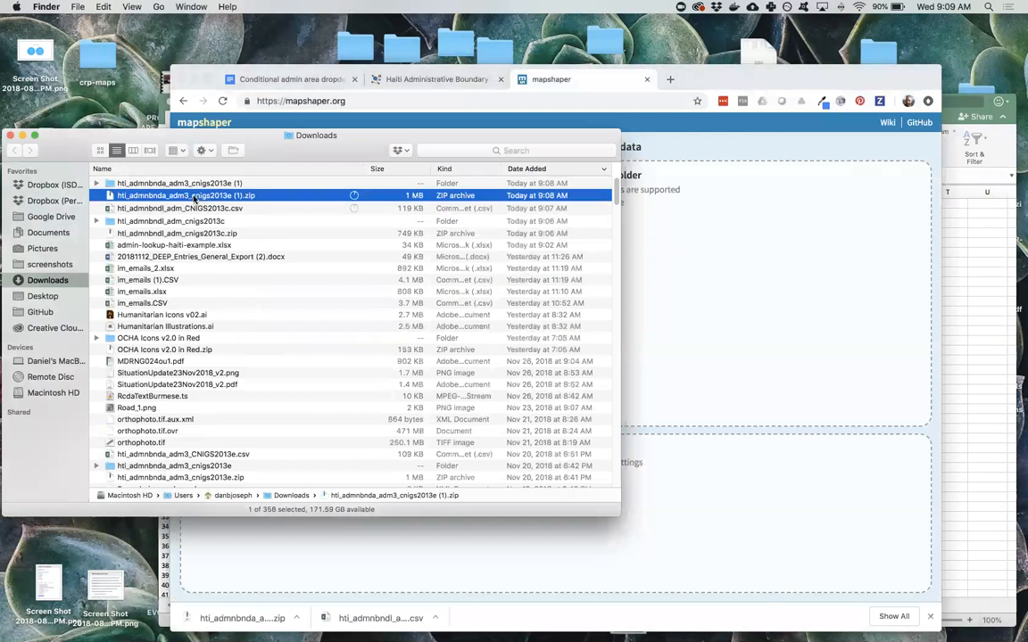
pyautogui.moveTo(828, 276); pyautogui.dragTo(830, 276)
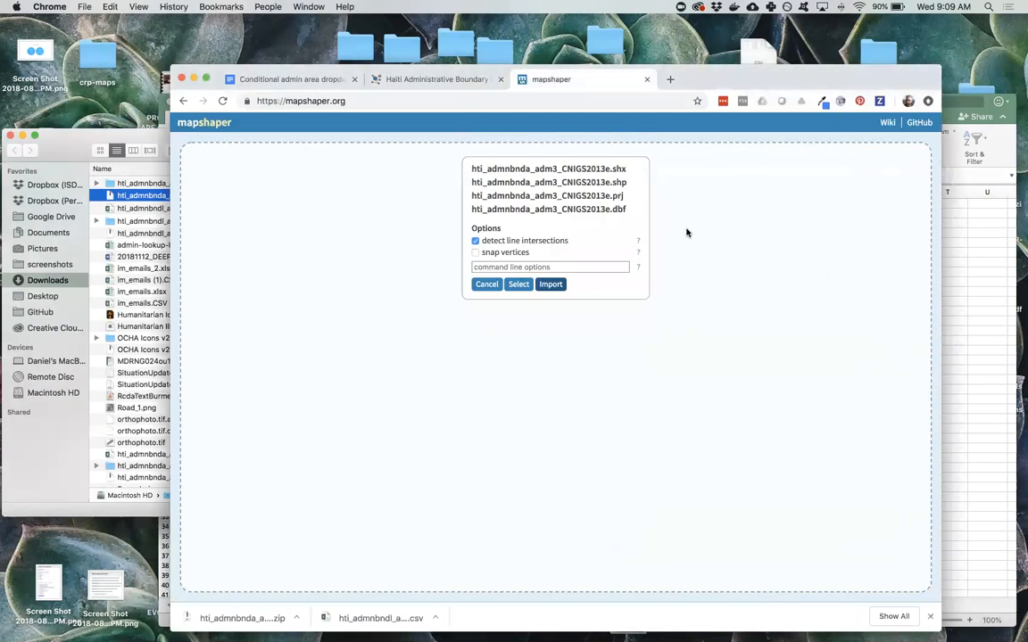
pyautogui.click(550, 285)
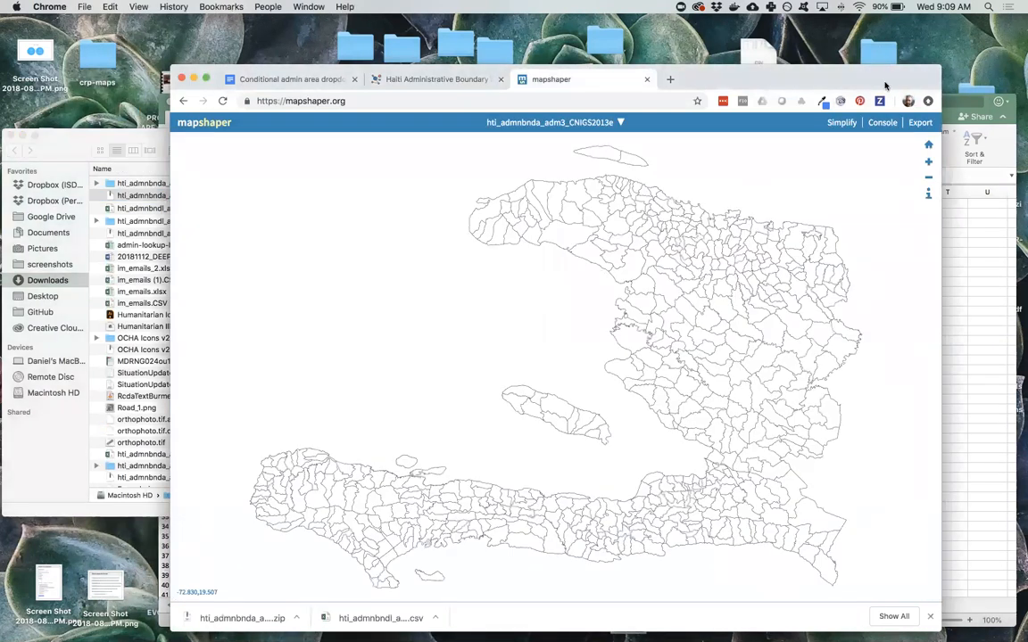
# Step: Export the level 3 layer as CSV to Downloads under the name hti_admnbnda_adm3_CNIGS2013e (1).csv and open it in Excel
pyautogui.click(920, 123)
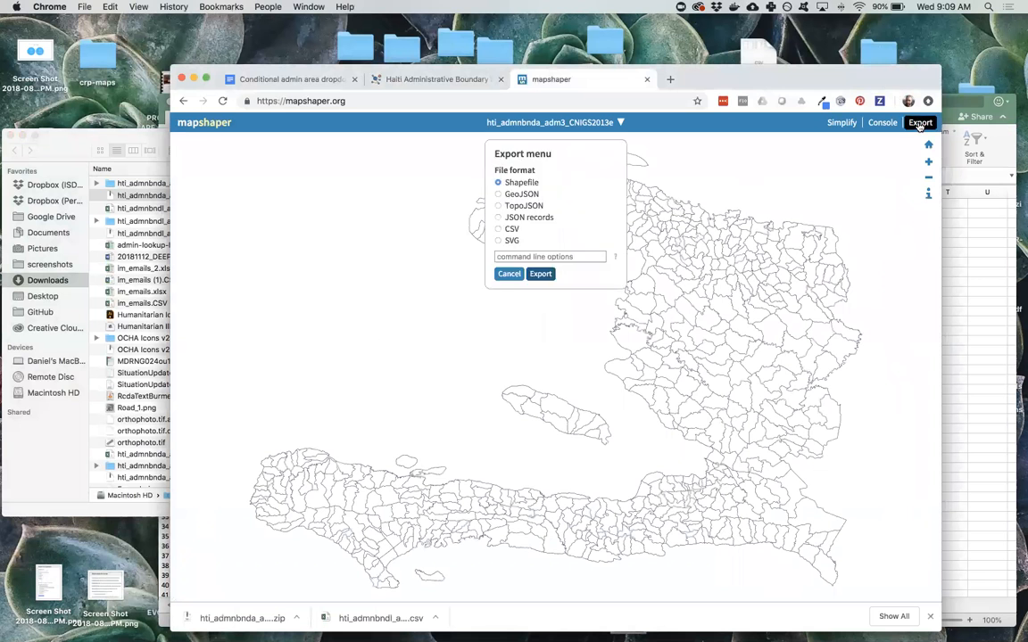
pyautogui.click(500, 230)
pyautogui.click(540, 274)
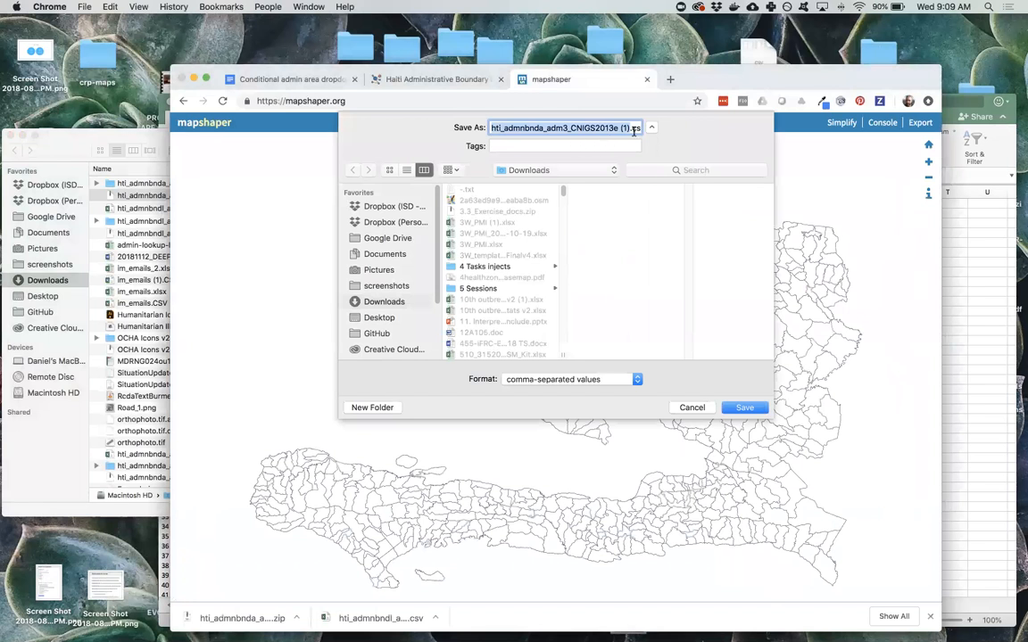
pyautogui.click(744, 406)
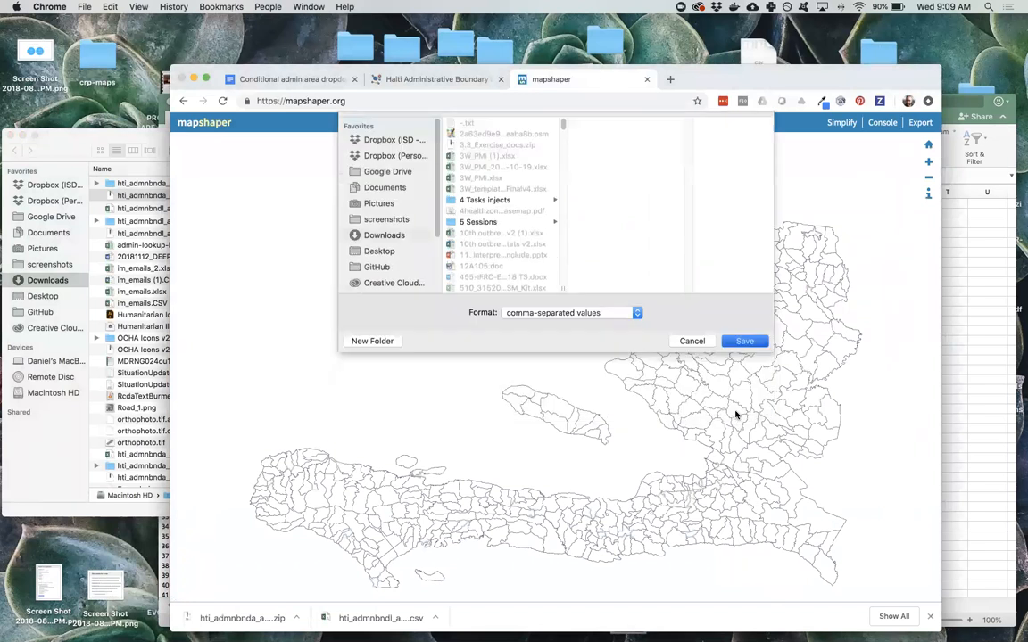
pyautogui.click(257, 617)
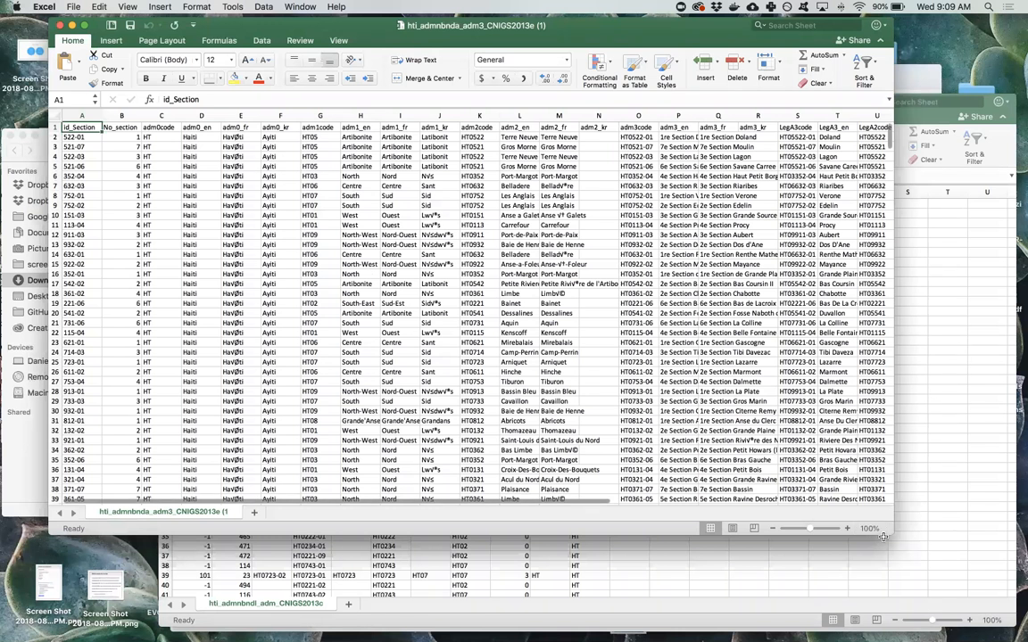
# Step: Enlarge the CSV view to 130% and examine the code and name columns for admin levels 0 and 1
pyautogui.moveTo(890, 534); pyautogui.dragTo(990, 533)
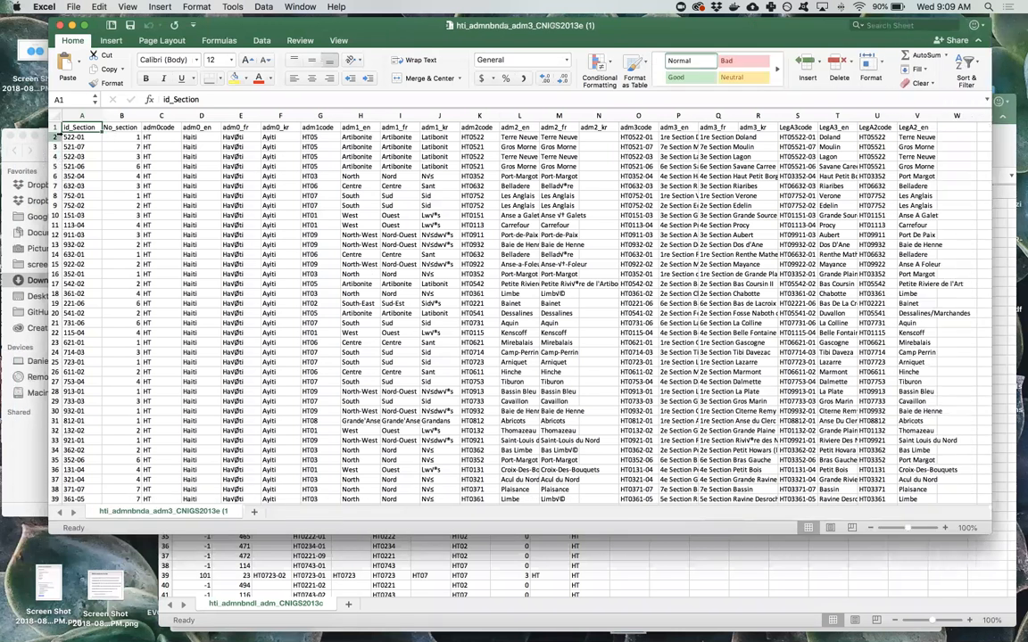
pyautogui.click(945, 528)
pyautogui.click(944, 528)
pyautogui.click(945, 528)
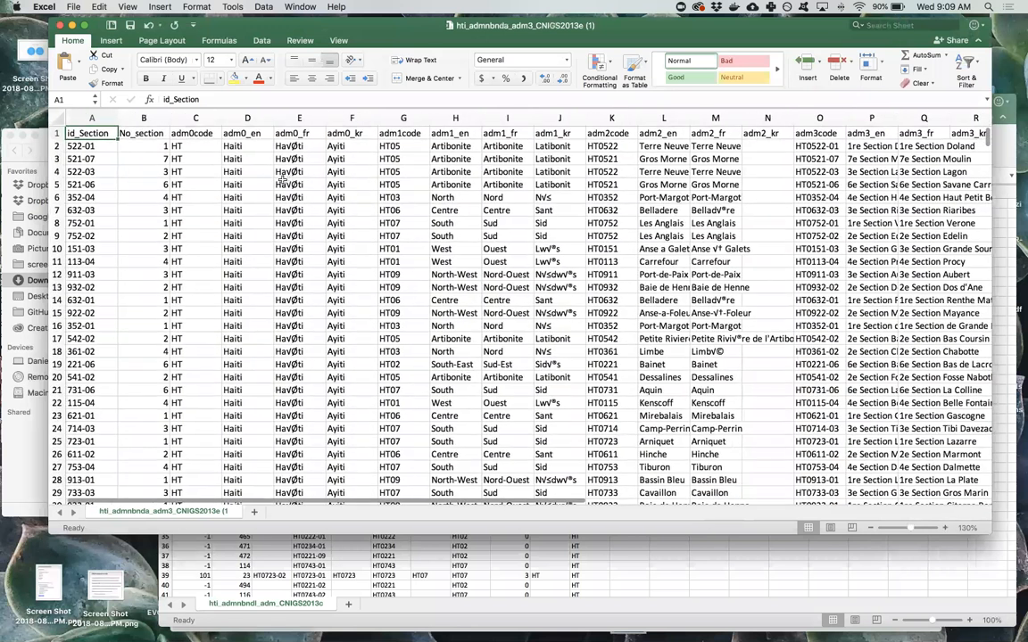
pyautogui.click(201, 117)
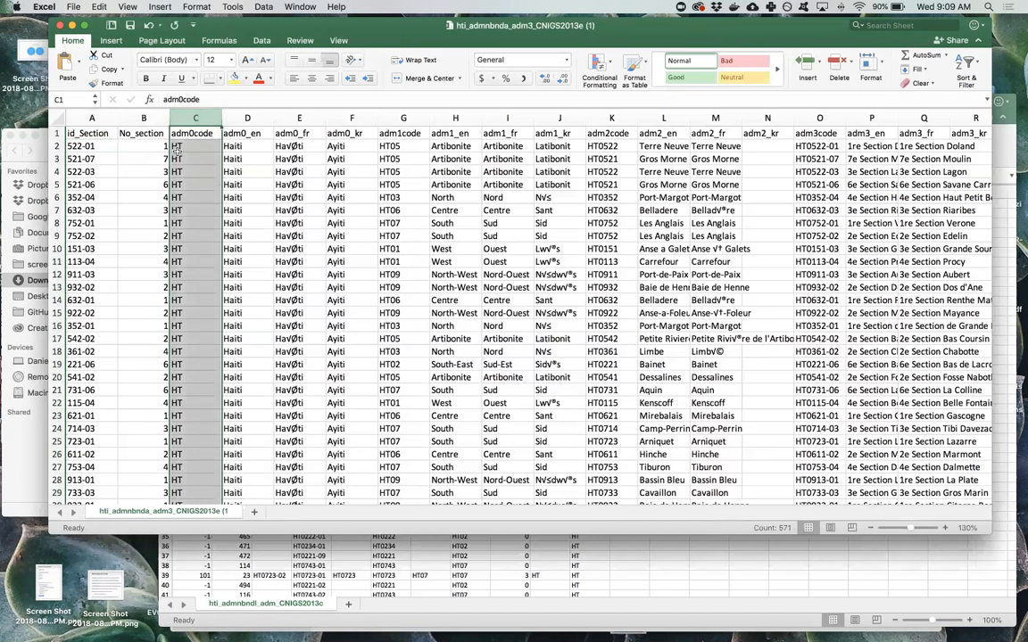
pyautogui.click(183, 155)
pyautogui.click(247, 133)
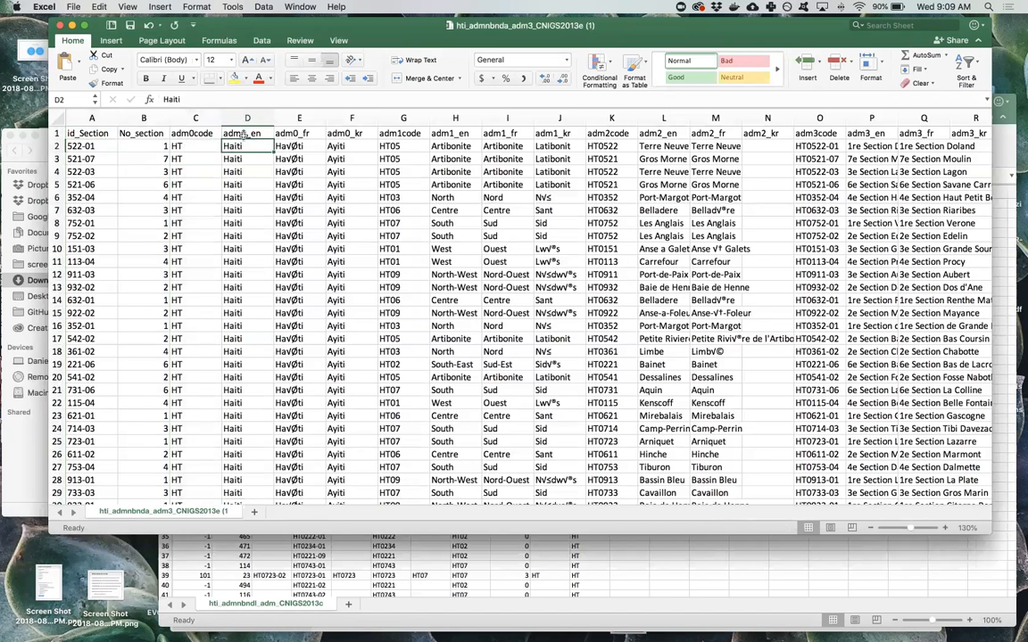
pyautogui.press('Down')
pyautogui.click(178, 145)
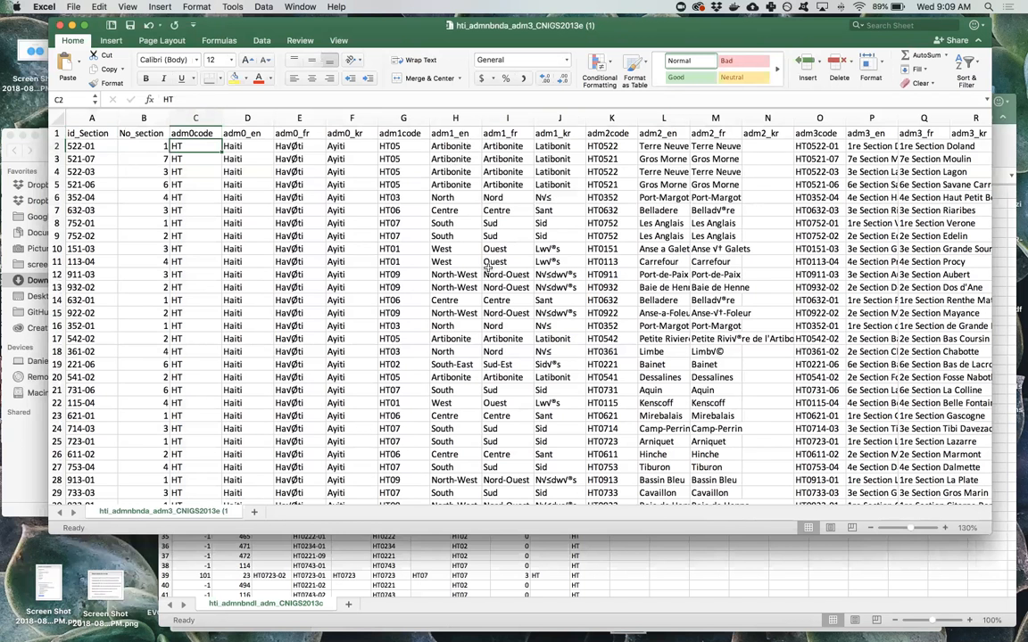
pyautogui.moveTo(438, 233); pyautogui.dragTo(442, 180)
pyautogui.click(412, 168)
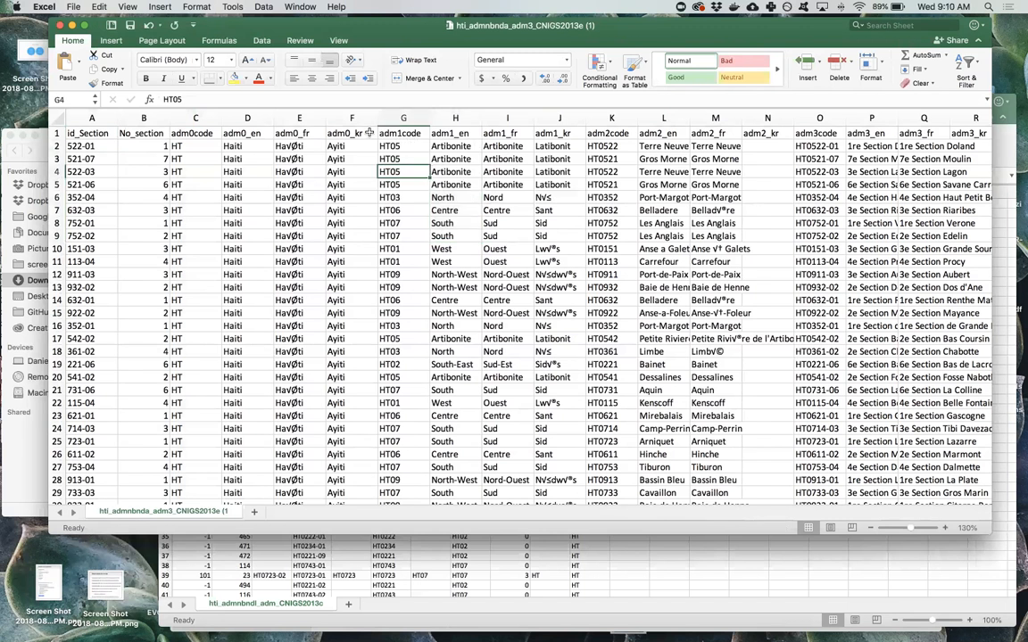
# Step: Create a new blank workbook and rename its sheet ADMINS
pyautogui.click(74, 8)
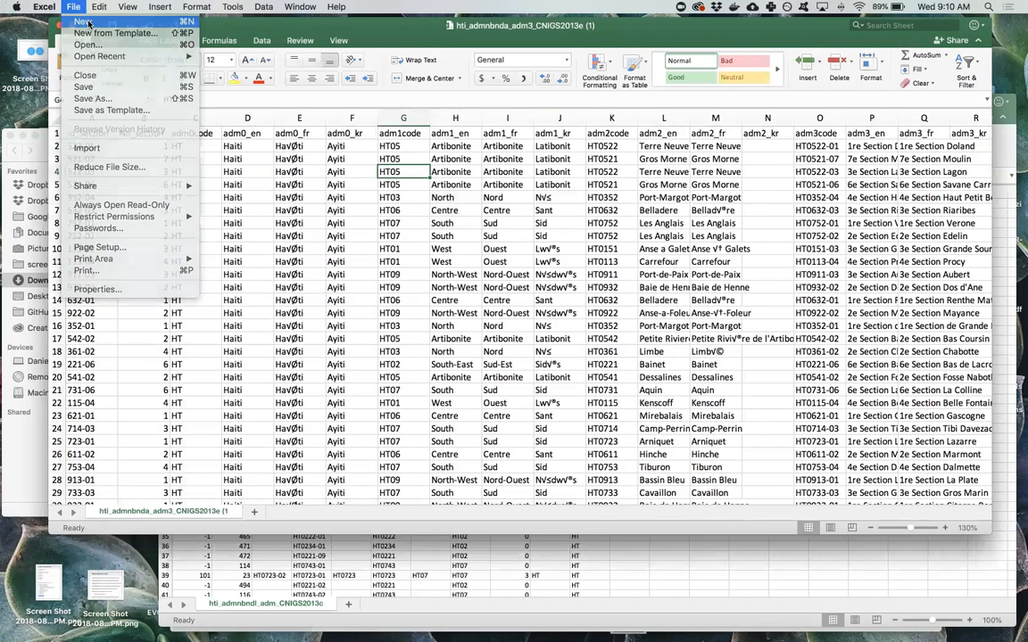
pyautogui.click(85, 21)
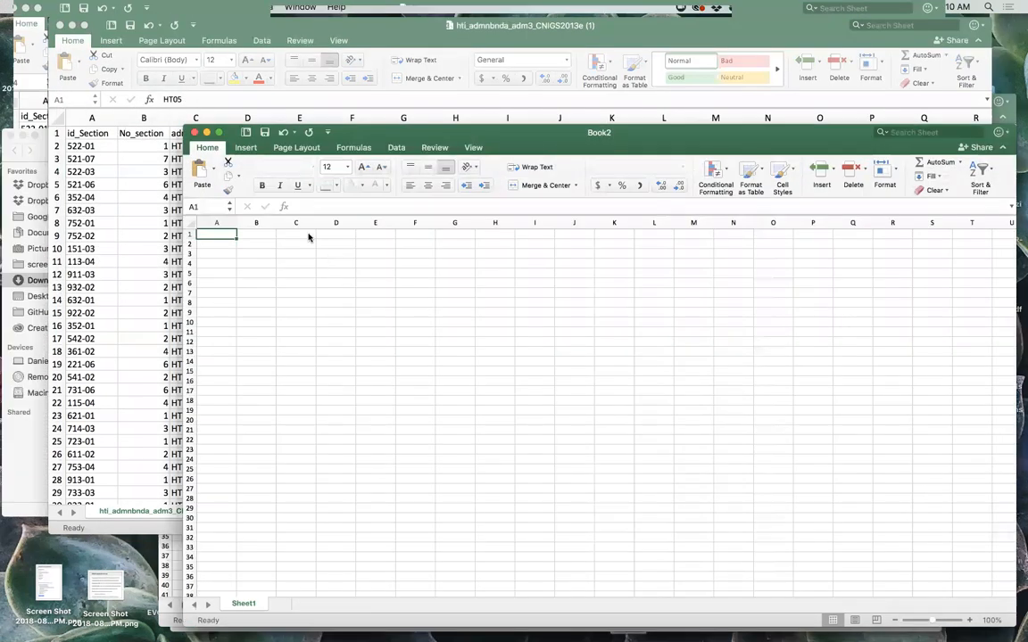
pyautogui.doubleClick(243, 604)
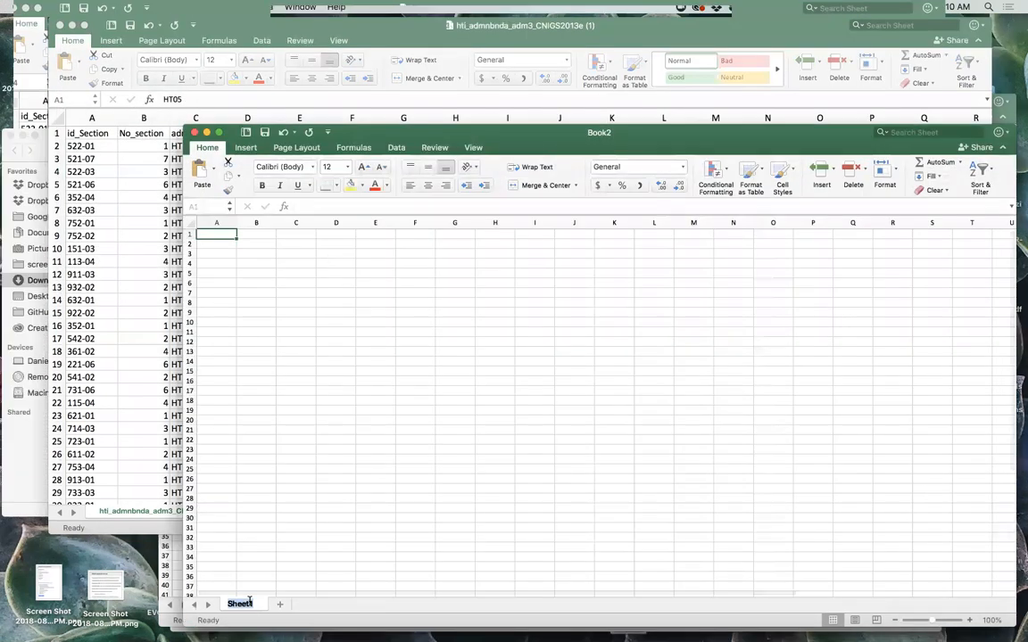
pyautogui.write('ADMINS')
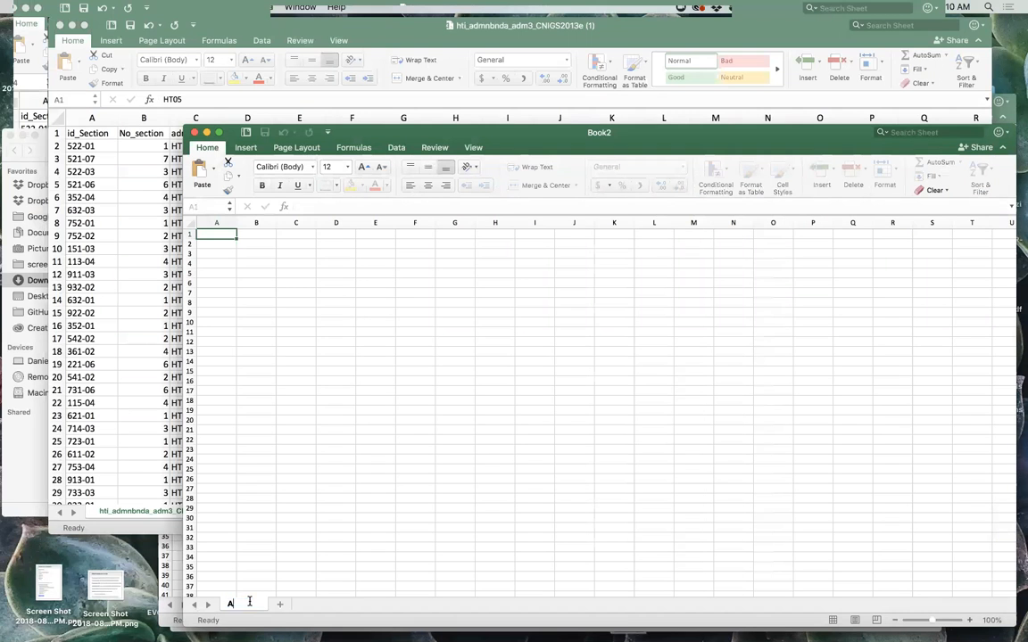
pyautogui.press('Return')
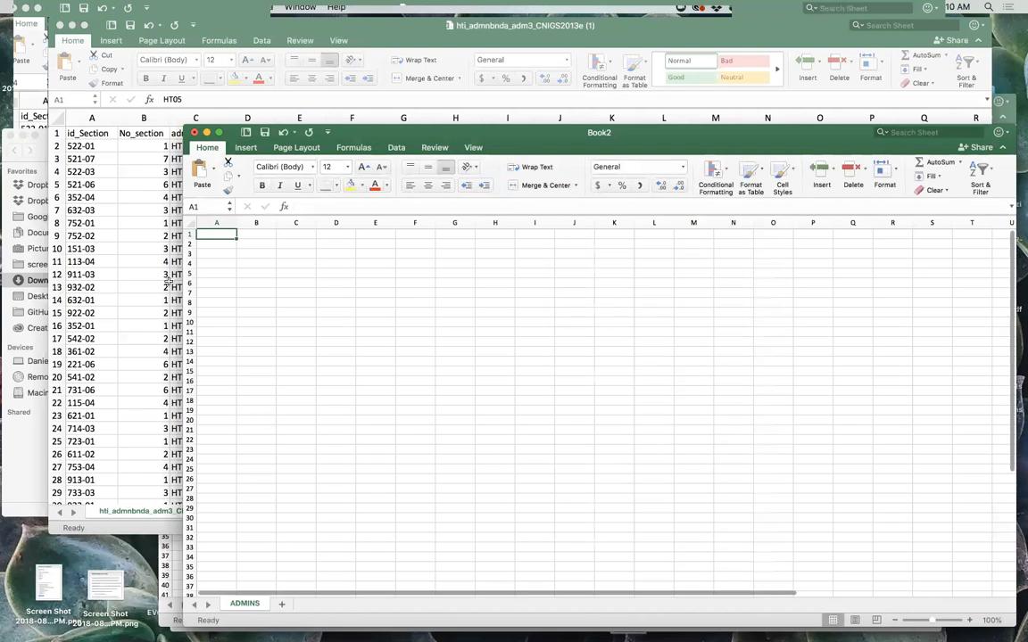
pyautogui.moveTo(365, 133); pyautogui.dragTo(481, 112)
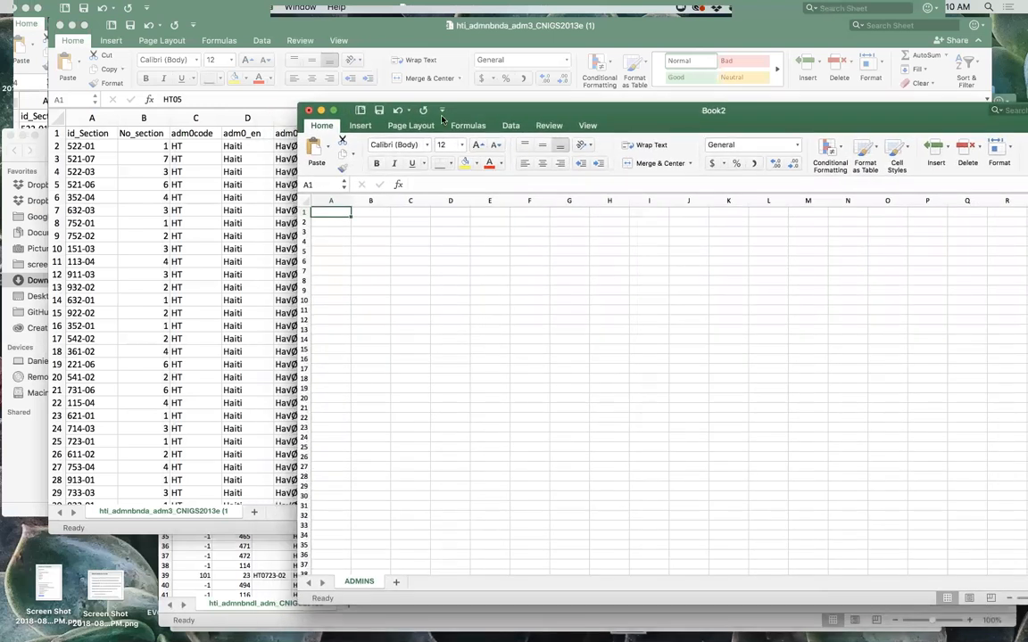
# Step: Copy the adm1code and adm1_en columns from the level 3 CSV into the ADMINS sheet, starting at cell A1
pyautogui.click(237, 165)
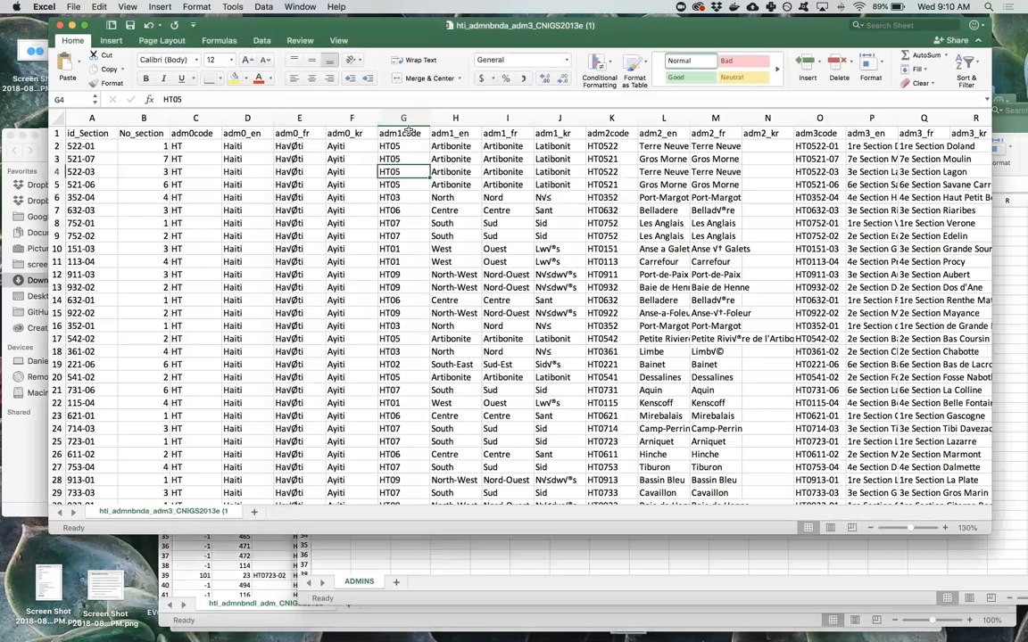
pyautogui.moveTo(412, 121); pyautogui.dragTo(478, 117)
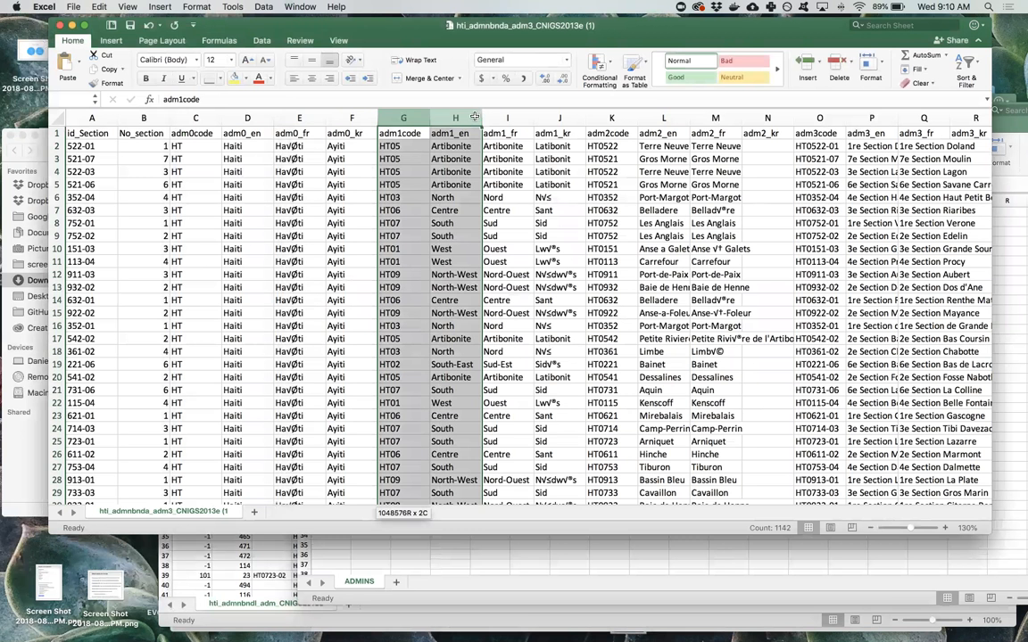
pyautogui.rightClick(480, 117)
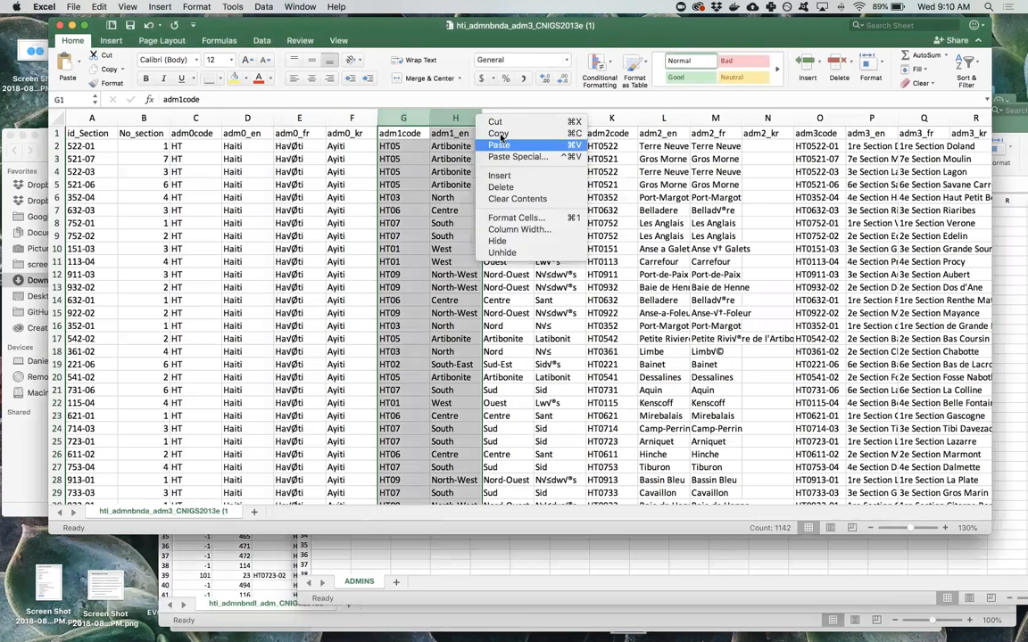
pyautogui.click(497, 133)
pyautogui.press('super+n')
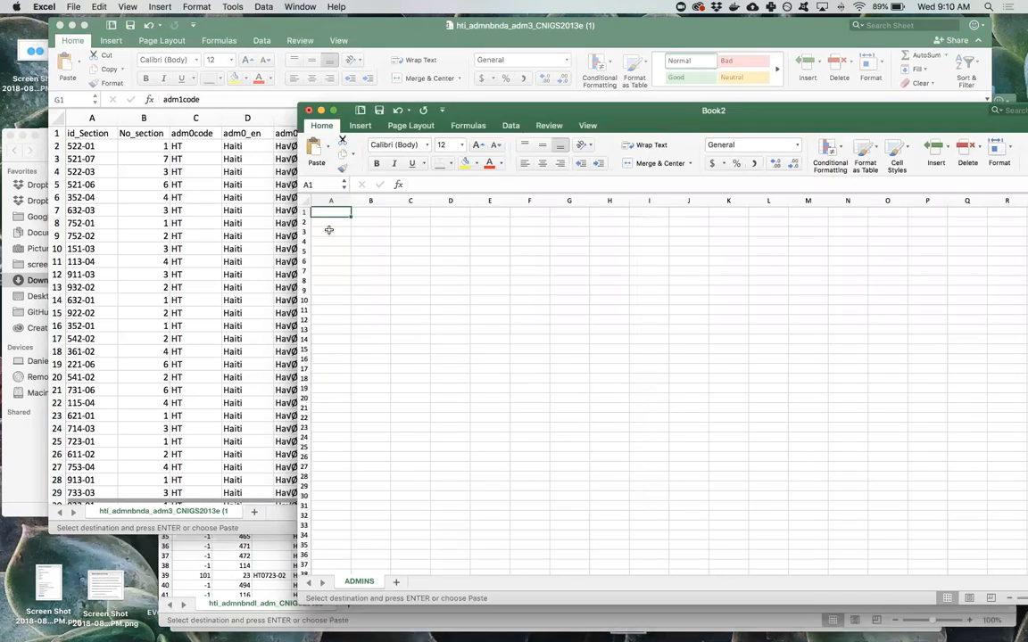
pyautogui.rightClick(329, 214)
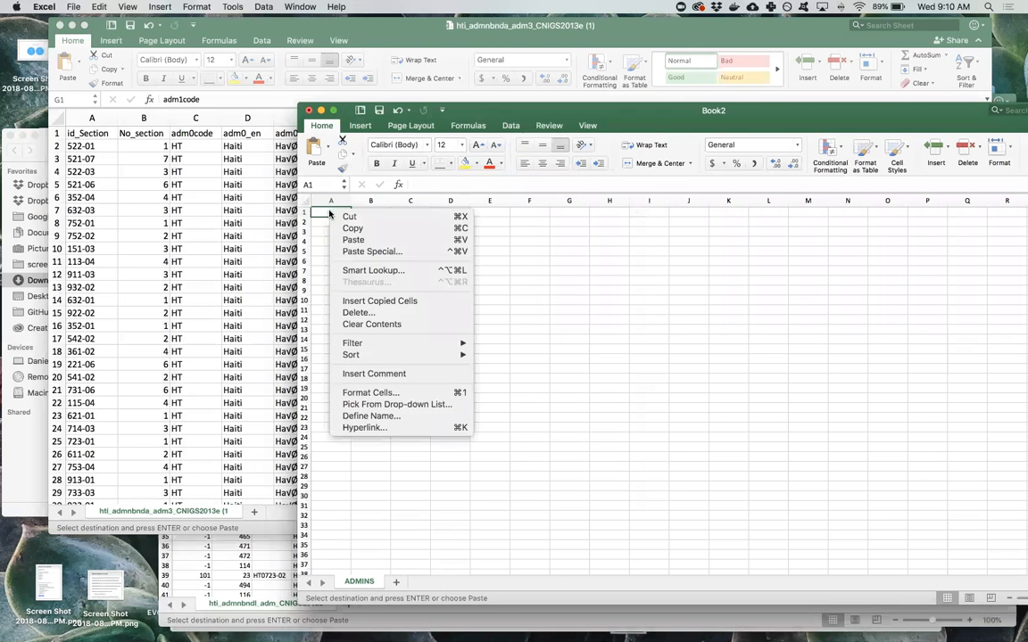
pyautogui.click(384, 240)
pyautogui.click(454, 231)
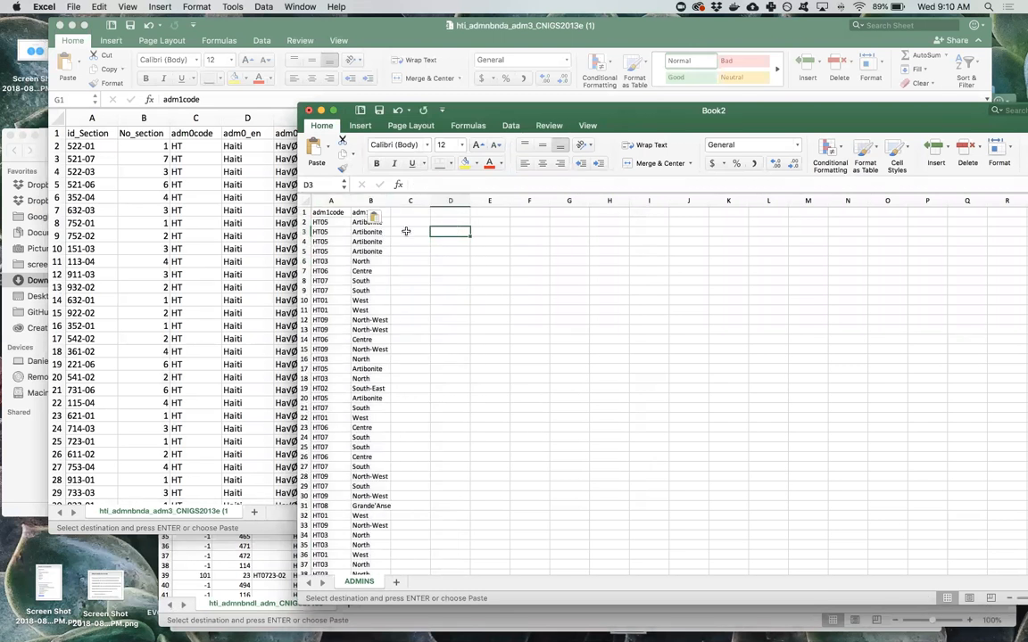
# Step: Move the adm1code column after the adm1_en column in the ADMINS sheet
pyautogui.click(330, 201)
pyautogui.rightClick(329, 205)
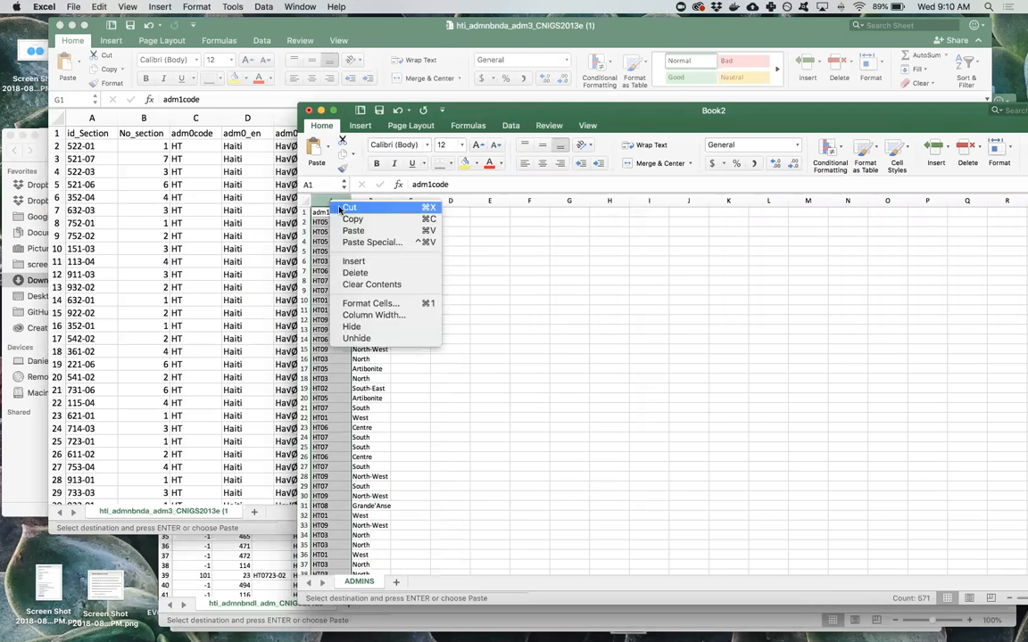
pyautogui.click(349, 207)
pyautogui.click(398, 200)
pyautogui.rightClick(398, 201)
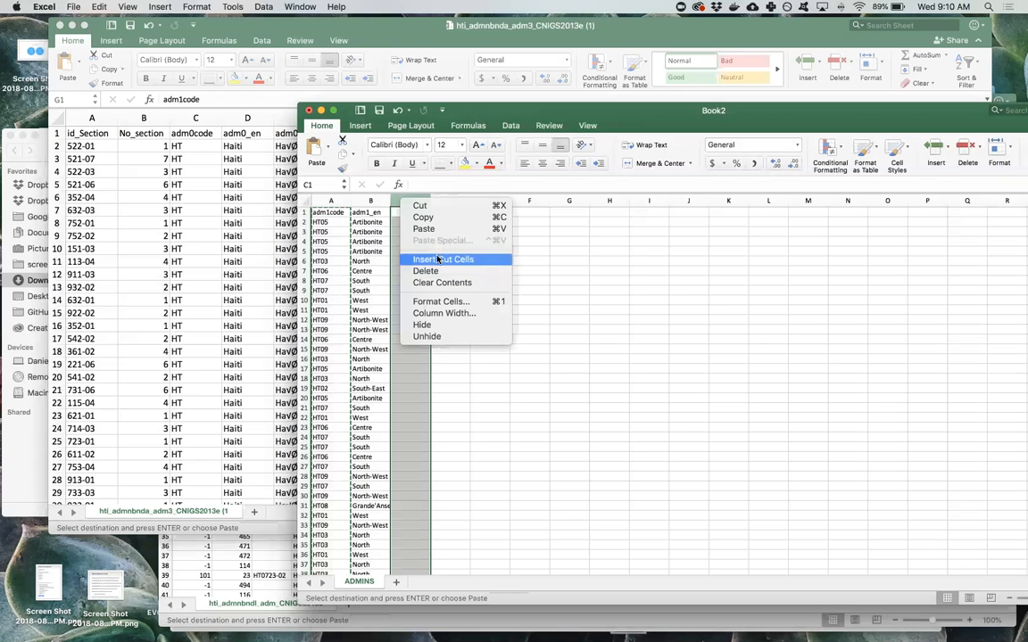
pyautogui.click(438, 259)
pyautogui.click(451, 242)
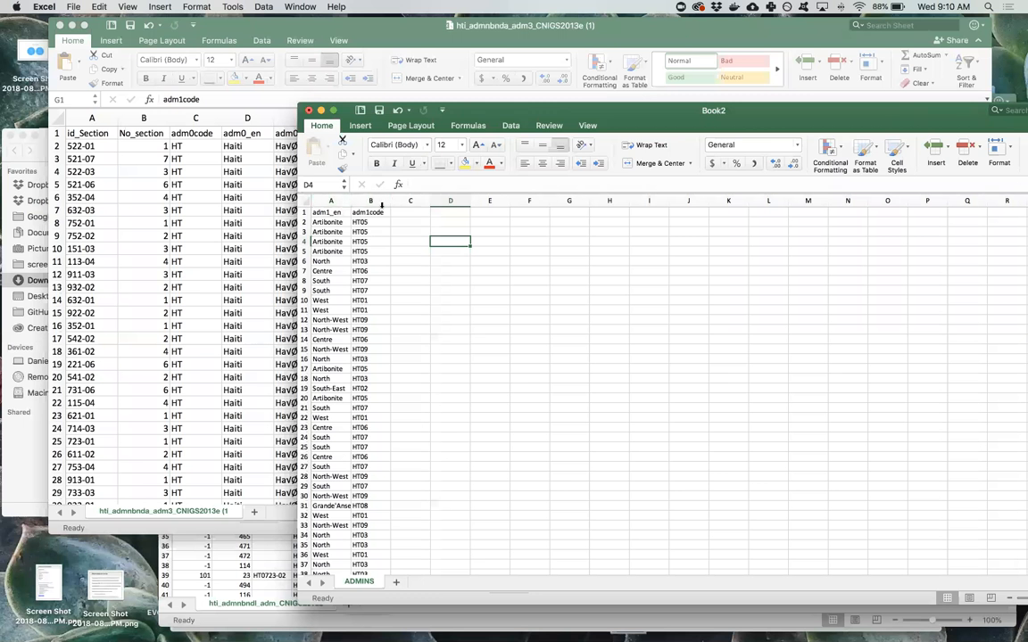
# Step: Remove duplicate rows from the adm1_en and adm1code columns, comparing both columns and treating the first row as headers
pyautogui.click(329, 198)
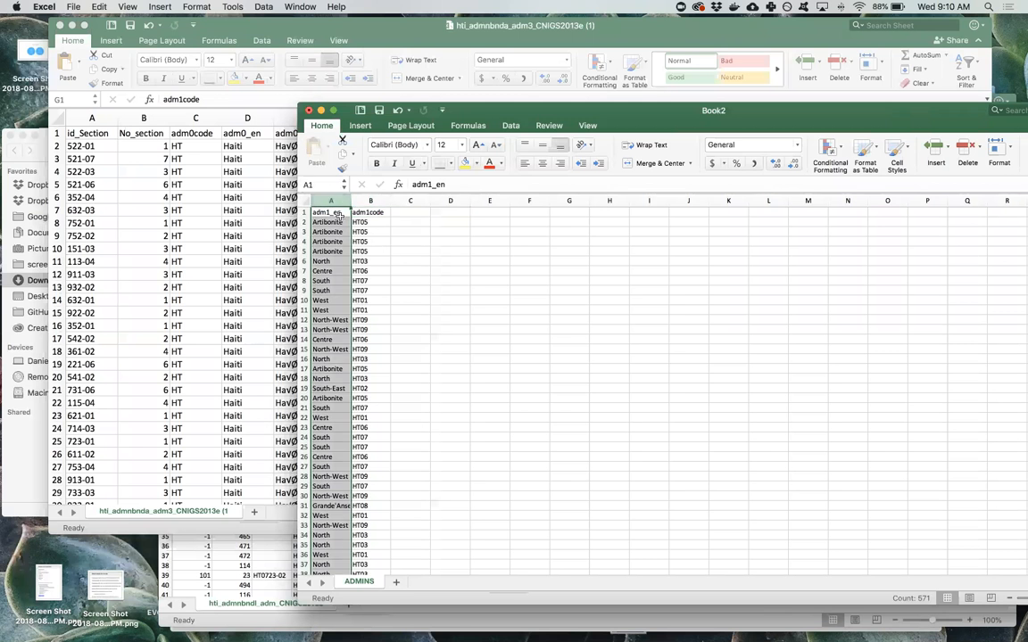
pyautogui.moveTo(326, 200); pyautogui.dragTo(365, 207)
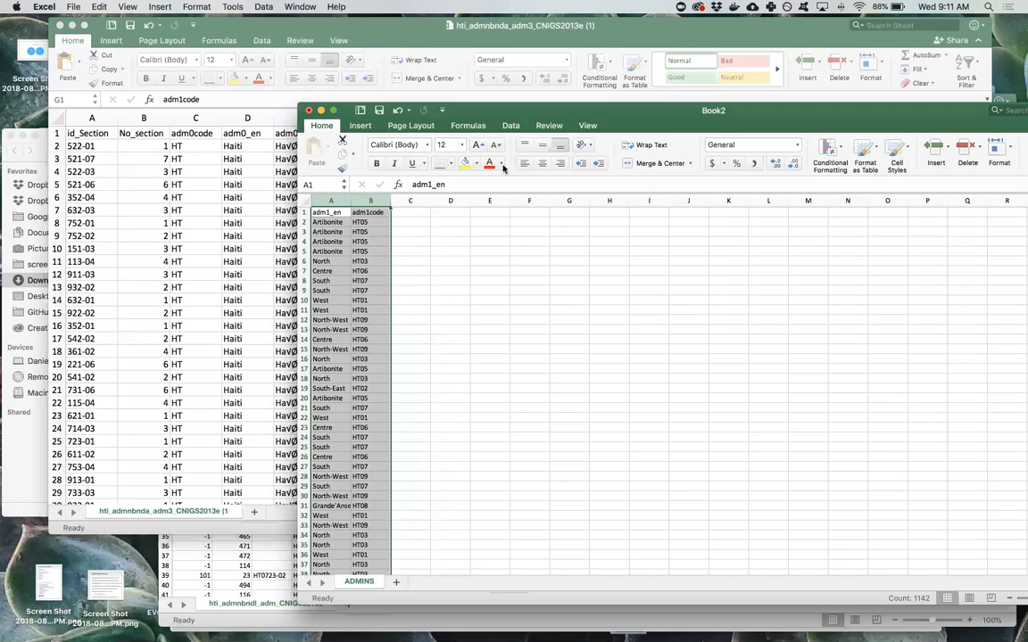
pyautogui.doubleClick(513, 109)
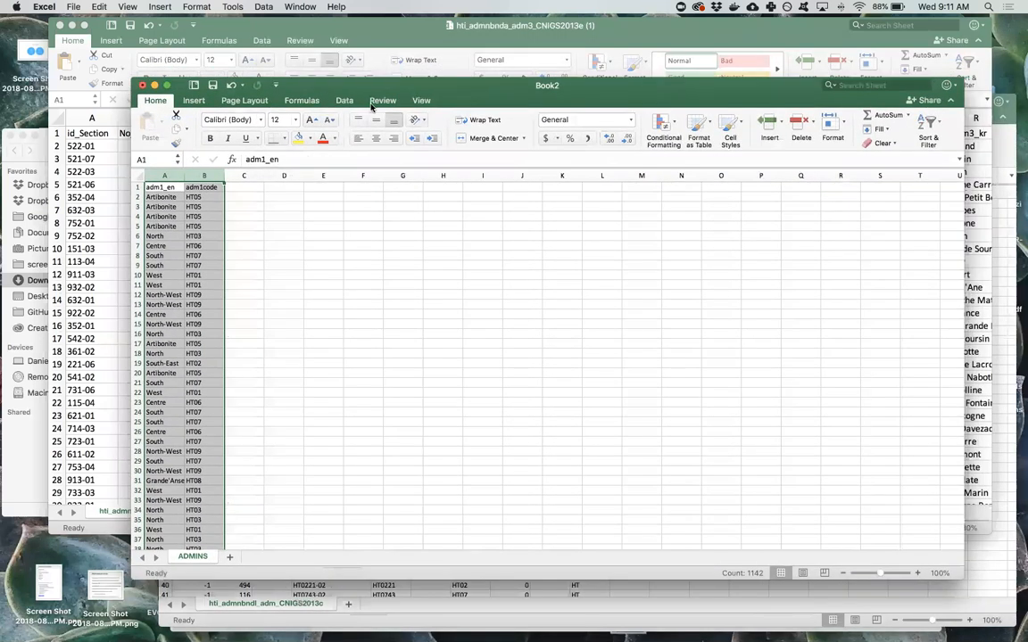
pyautogui.moveTo(131, 322); pyautogui.dragTo(136, 321)
pyautogui.click(164, 305)
pyautogui.press('super+a')
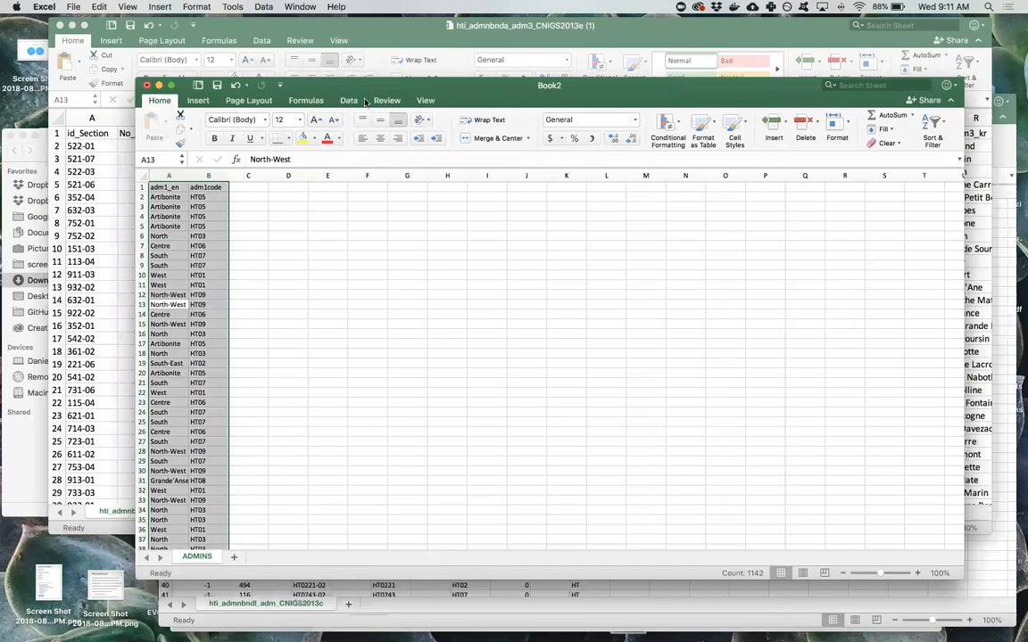
pyautogui.click(347, 100)
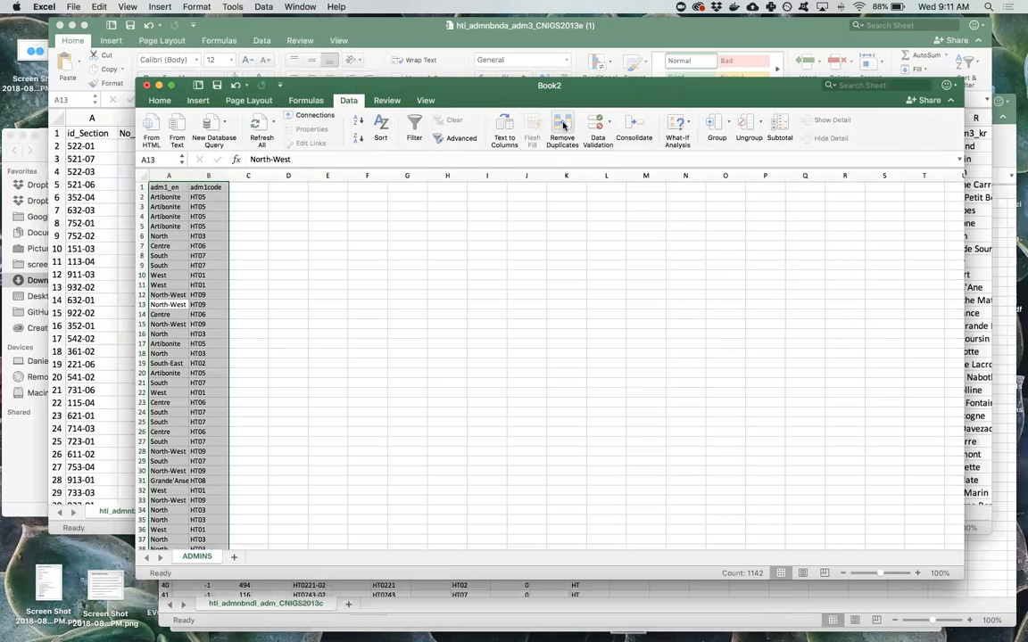
pyautogui.moveTo(145, 79); pyautogui.dragTo(104, 65)
pyautogui.moveTo(37, 38); pyautogui.dragTo(33, 38)
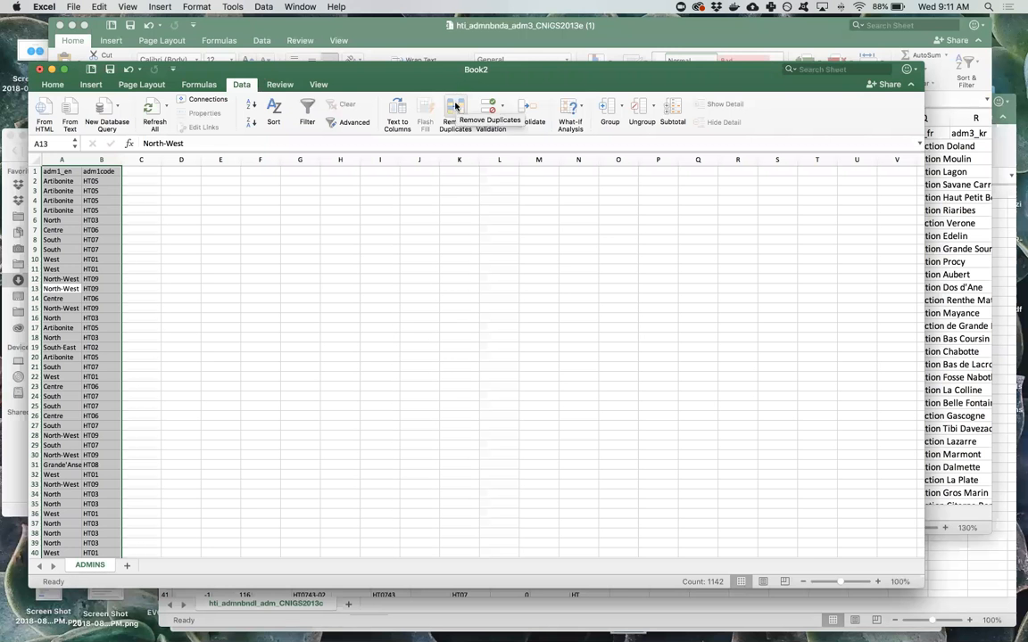
pyautogui.click(456, 109)
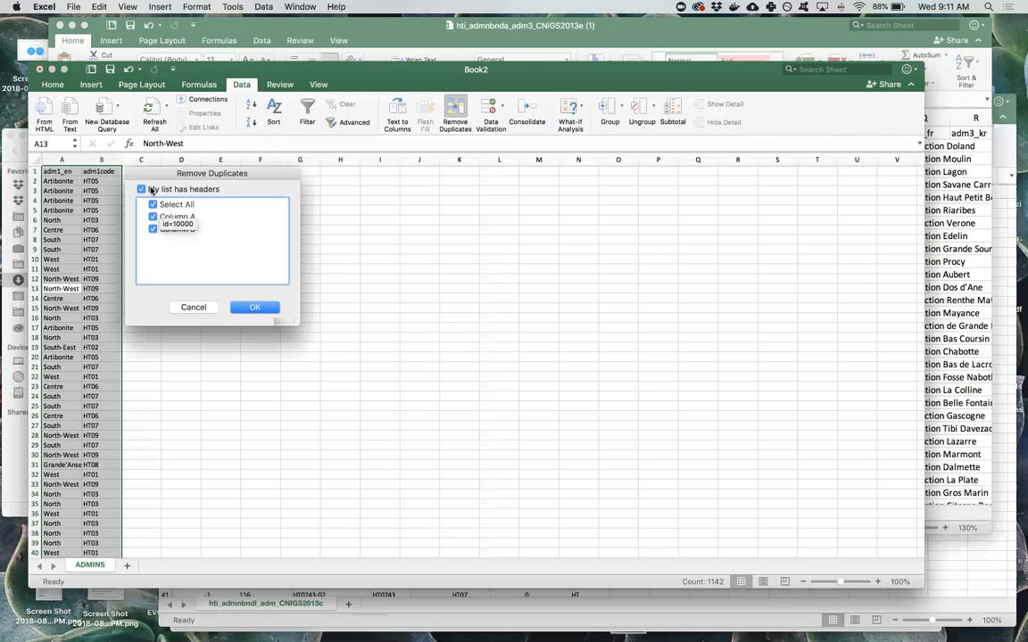
pyautogui.click(256, 309)
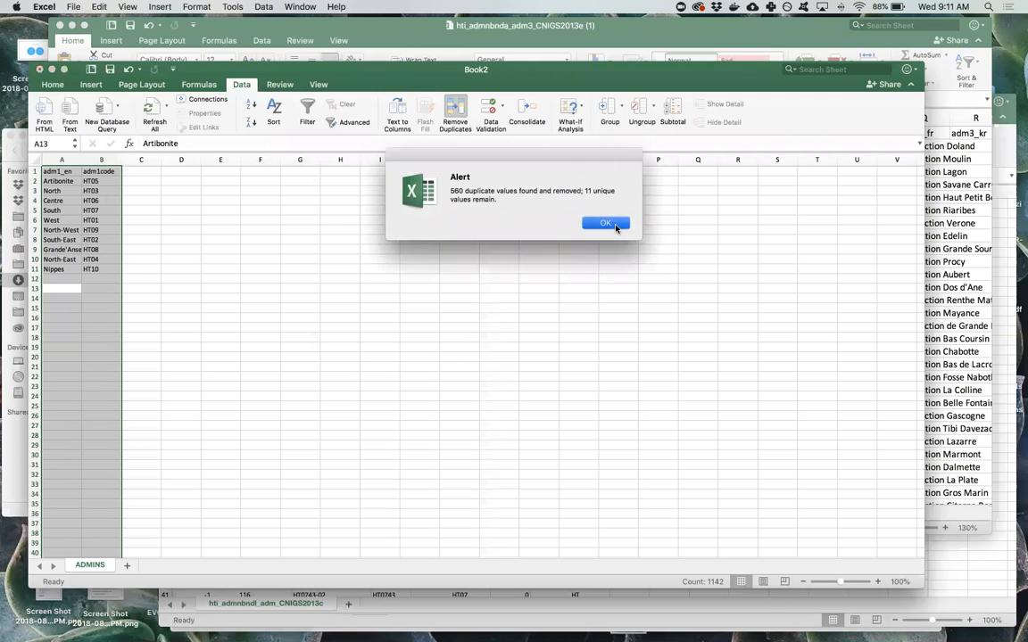
pyautogui.click(606, 223)
# Step: Sort the admin 1 list in A1:B11 by adm1_en from A to Z, with the first row as headers
pyautogui.click(100, 240)
pyautogui.moveTo(105, 268); pyautogui.dragTo(52, 170)
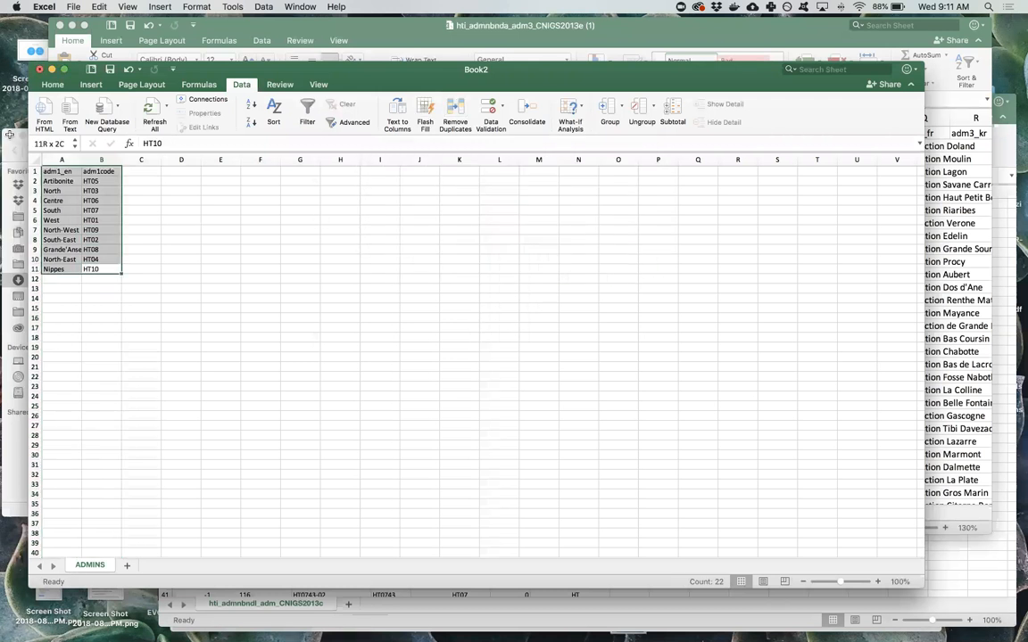
pyautogui.click(274, 108)
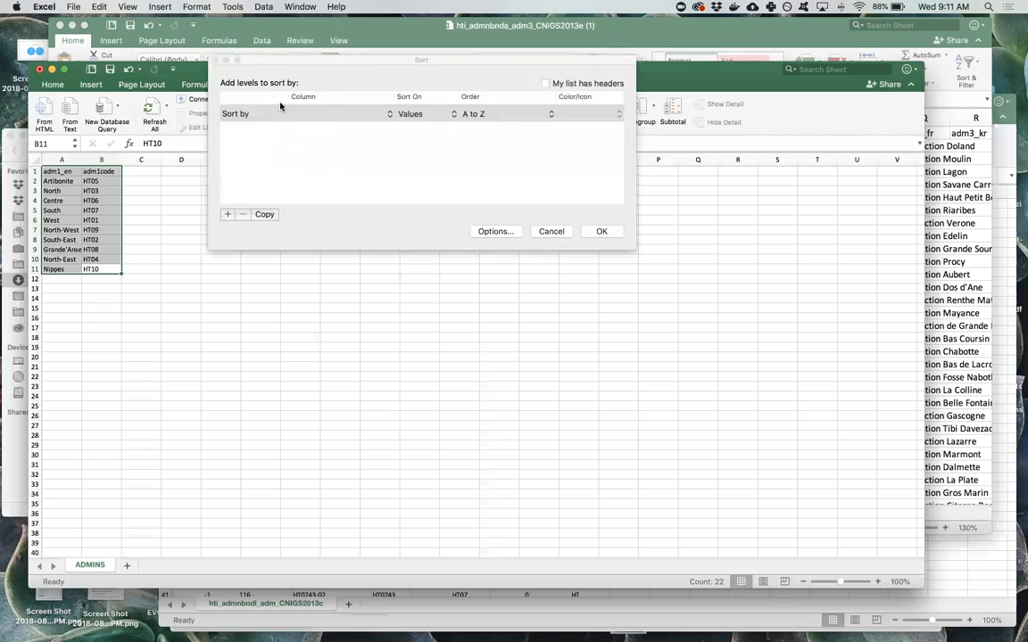
pyautogui.click(308, 114)
pyautogui.click(312, 114)
pyautogui.click(545, 83)
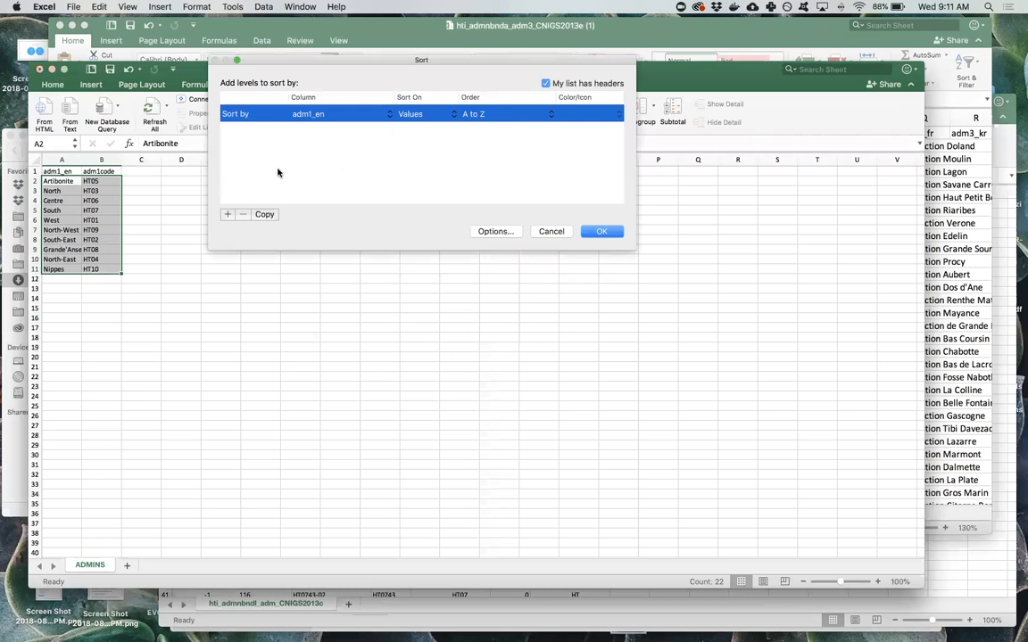
pyautogui.click(598, 231)
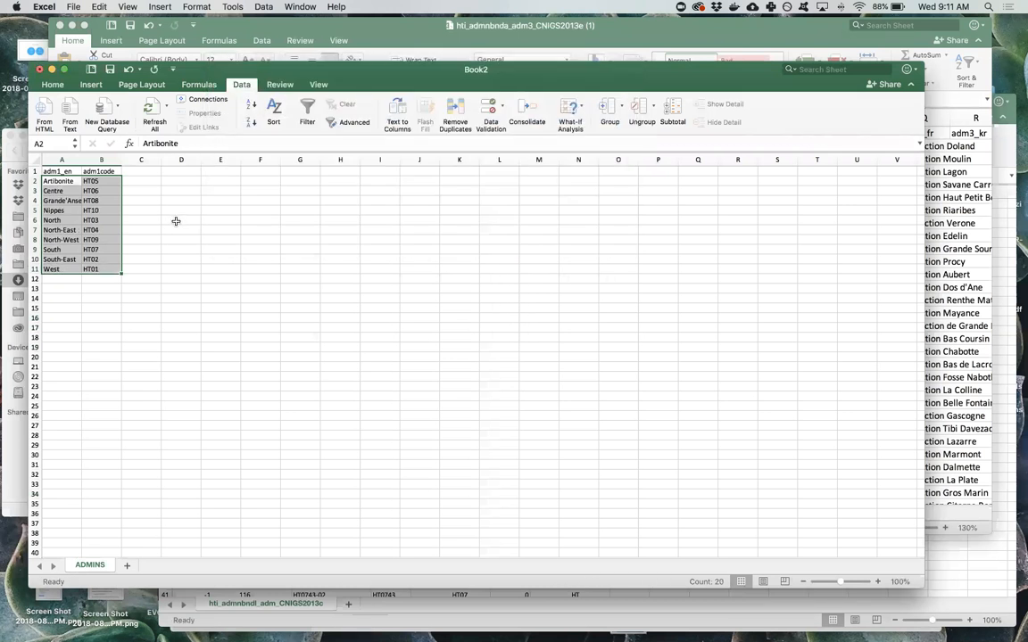
pyautogui.click(176, 221)
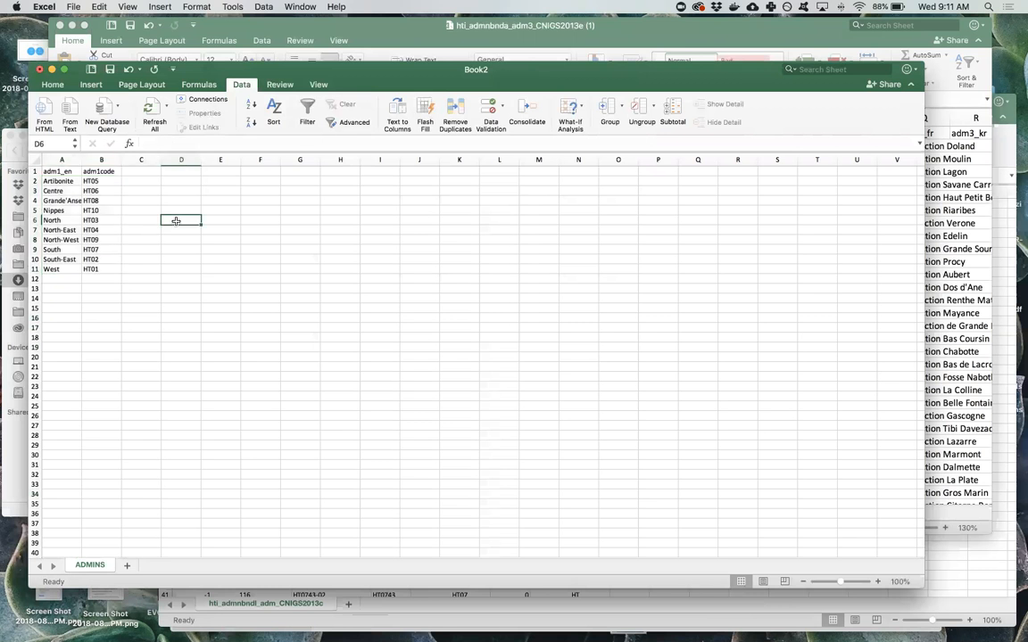
pyautogui.moveTo(646, 86); pyautogui.dragTo(651, 140)
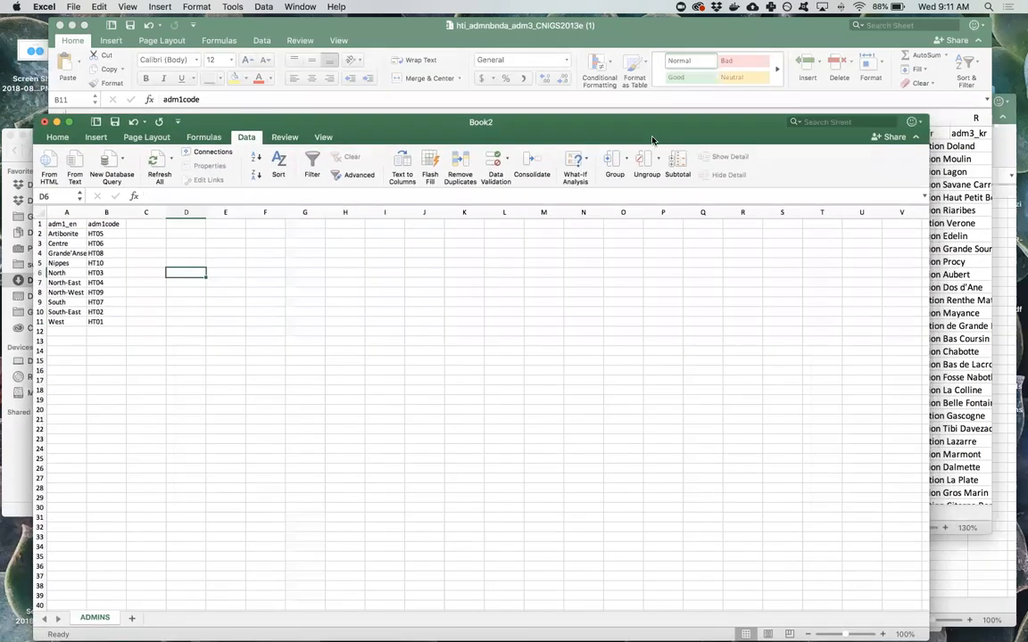
# Step: Copy the adm1code through adm2code columns from the level 3 CSV into the ADMINS sheet, starting at cell D1
pyautogui.click(947, 248)
pyautogui.hscroll(2, 556, 158)
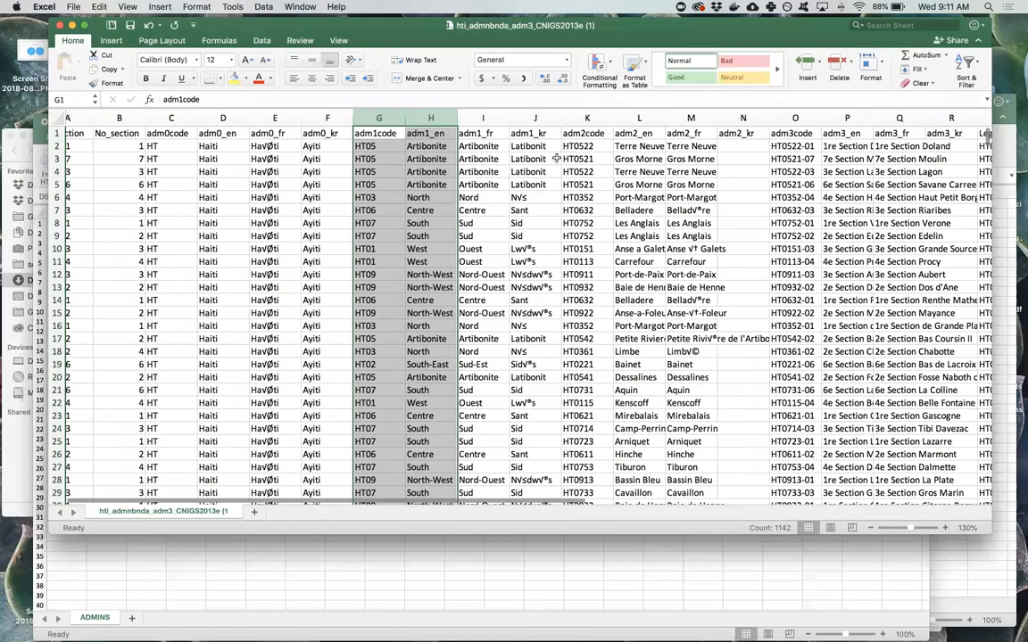
pyautogui.hscroll(3, 556, 158)
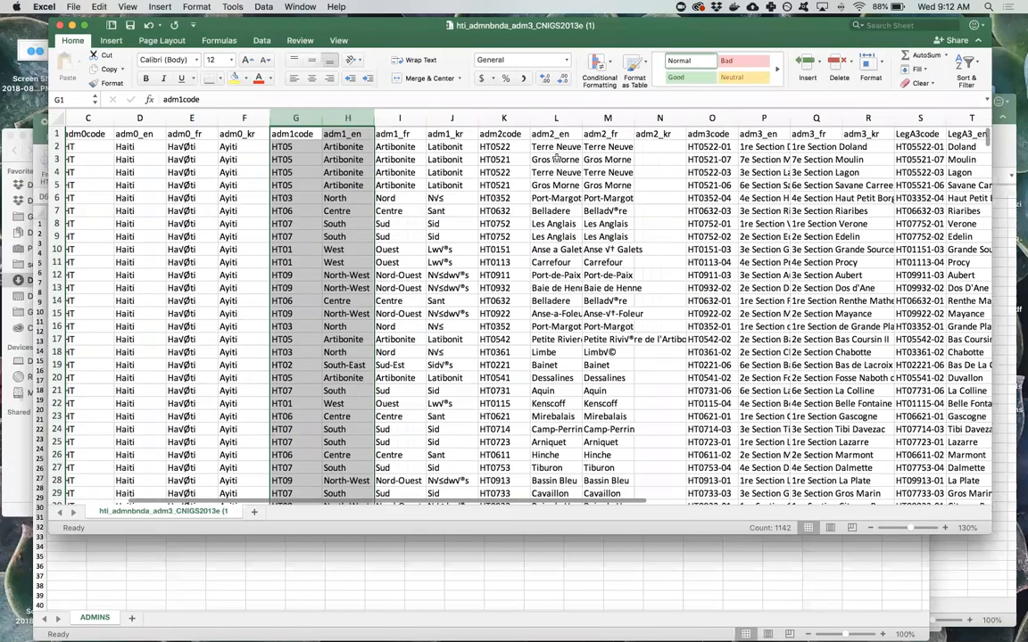
pyautogui.hscroll(2, 556, 157)
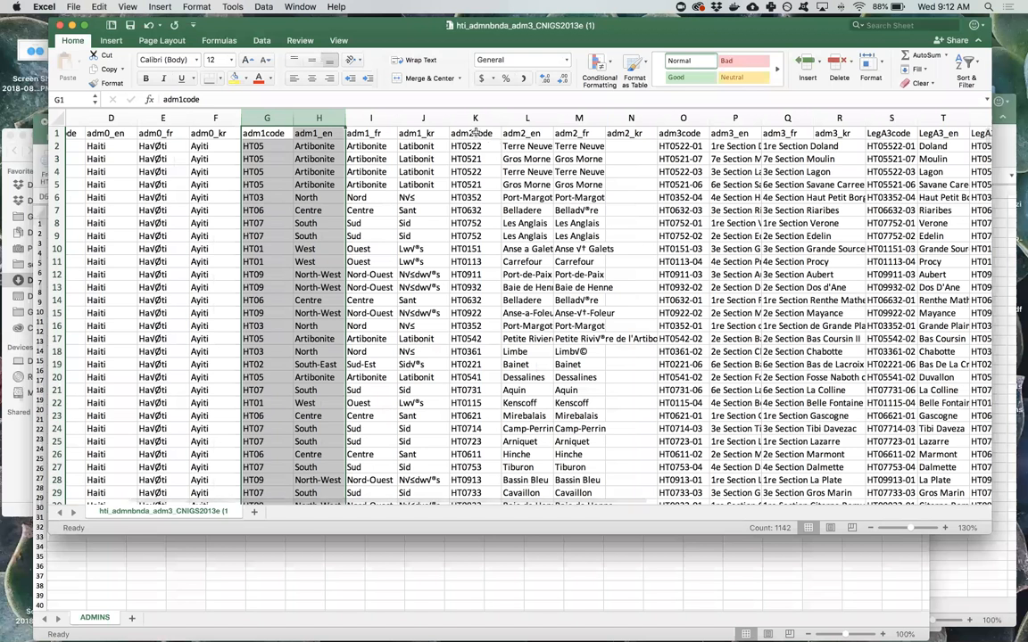
pyautogui.moveTo(288, 117); pyautogui.dragTo(479, 118)
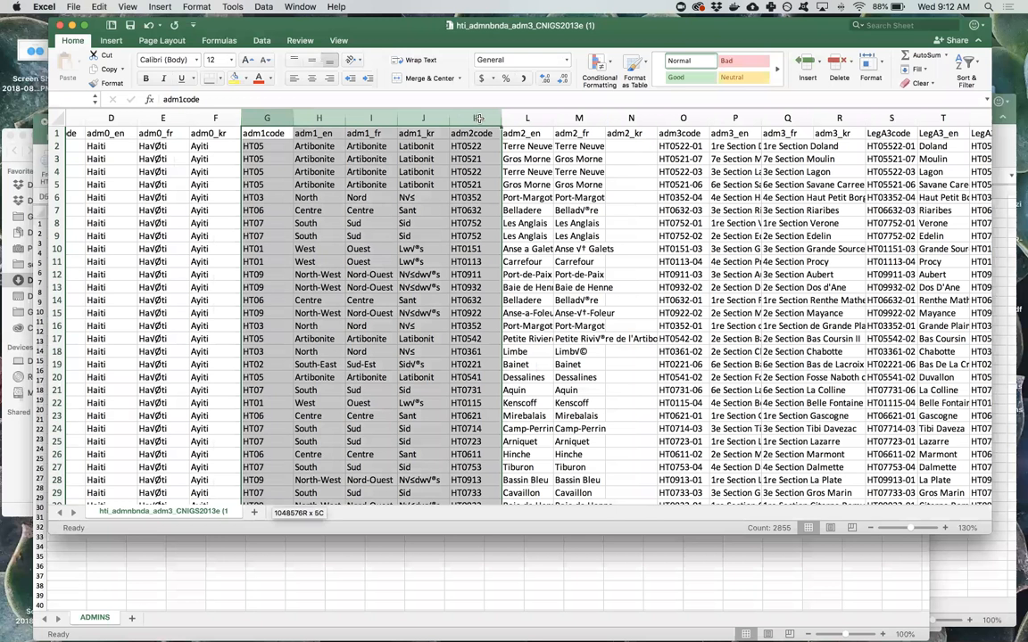
pyautogui.press('super+c')
pyautogui.click(328, 566)
pyautogui.click(194, 225)
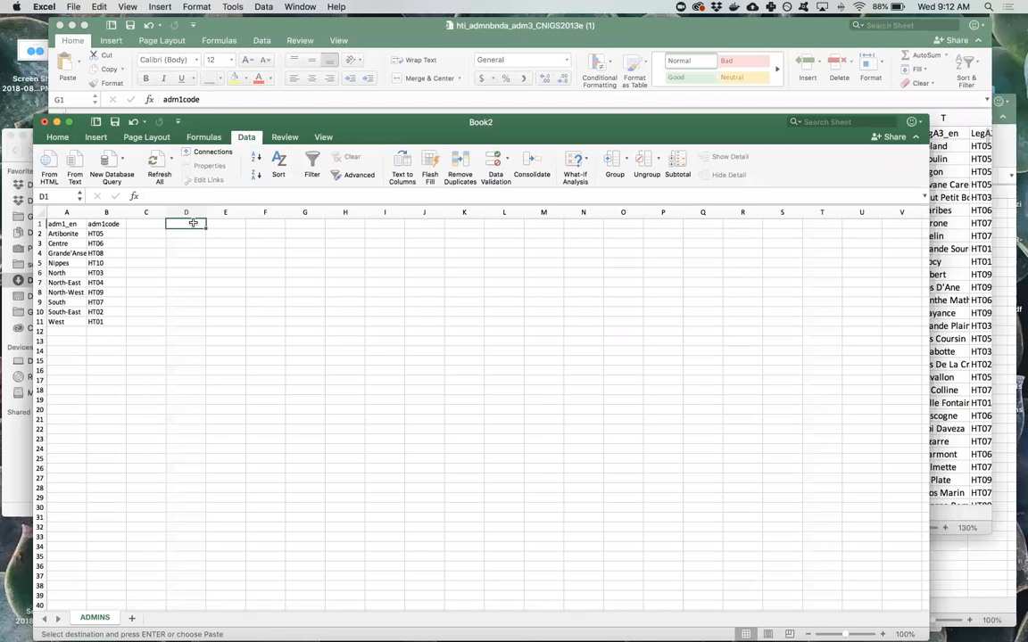
pyautogui.press('super+v')
pyautogui.click(225, 243)
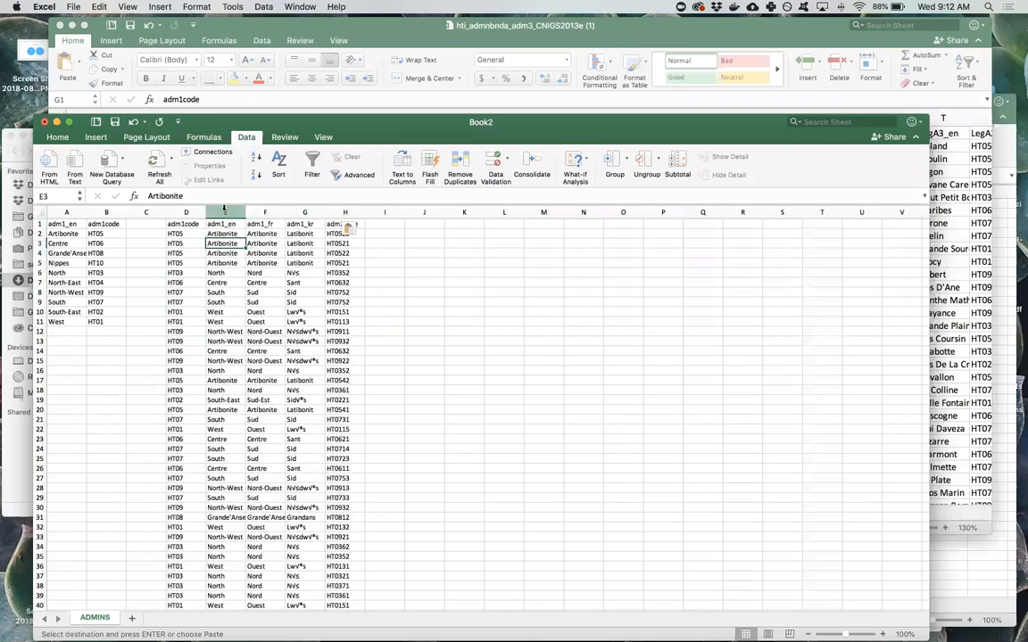
pyautogui.moveTo(256, 207); pyautogui.dragTo(299, 211)
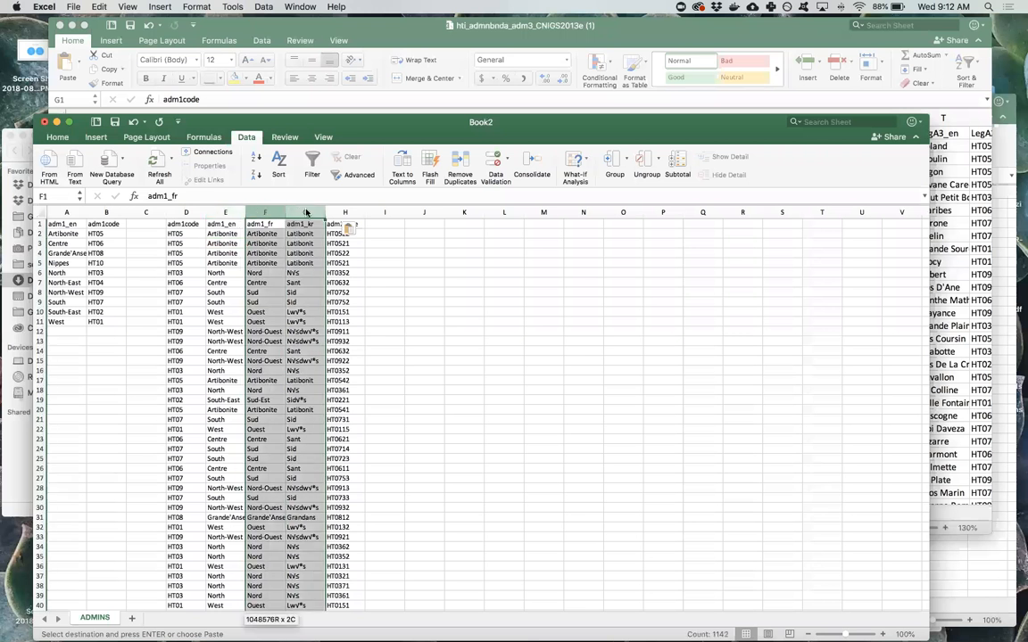
pyautogui.rightClick(312, 211)
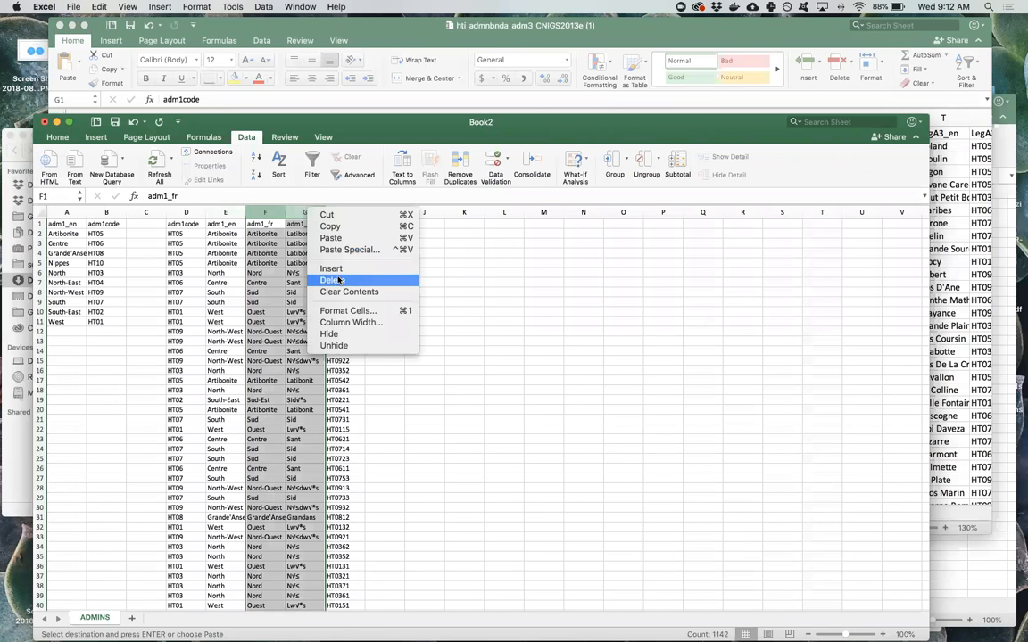
pyautogui.click(427, 226)
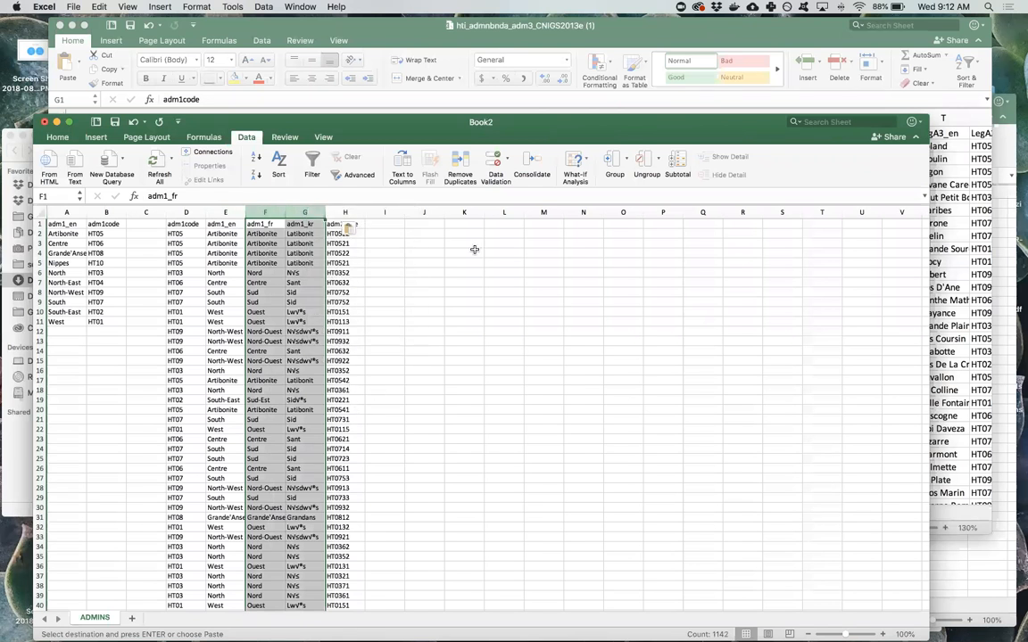
pyautogui.click(471, 223)
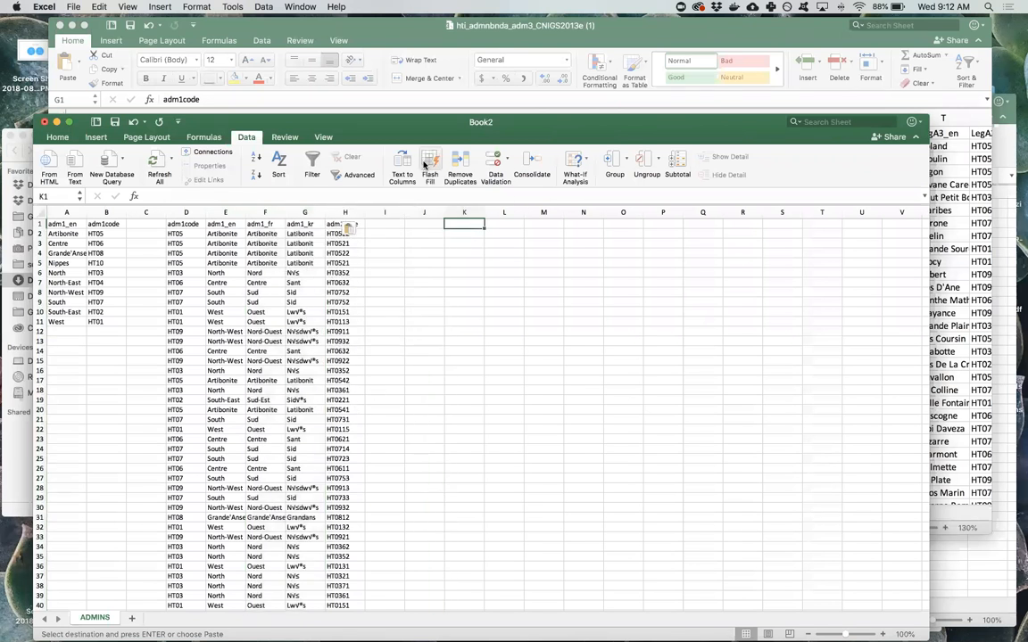
# Step: Copy the adm2_en column from the level 3 CSV into column I of the ADMINS sheet
pyautogui.click(460, 100)
pyautogui.click(538, 117)
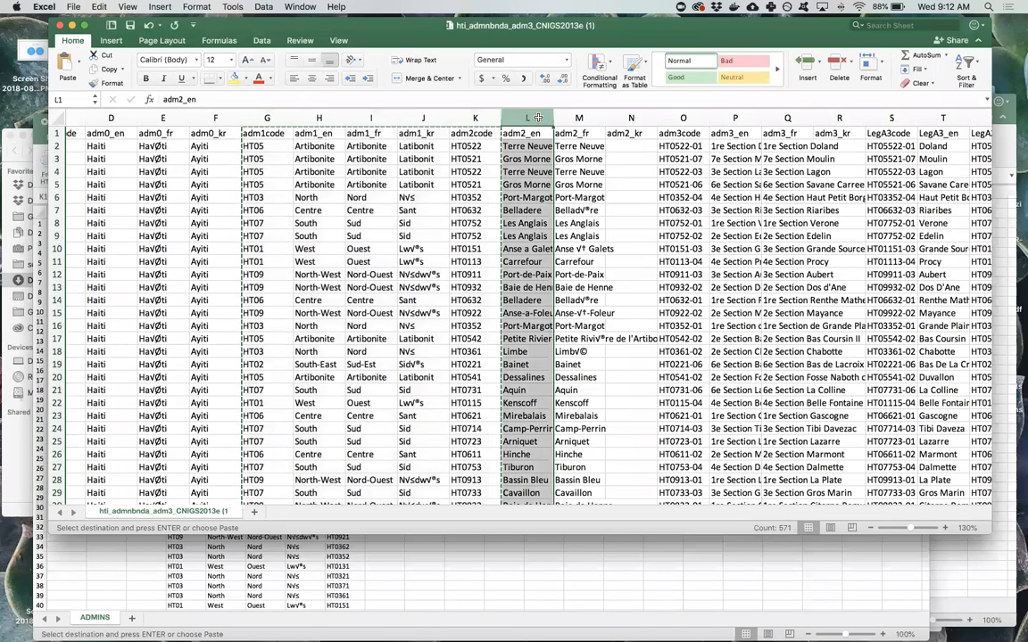
pyautogui.click(404, 578)
pyautogui.click(385, 212)
pyautogui.press('super+v')
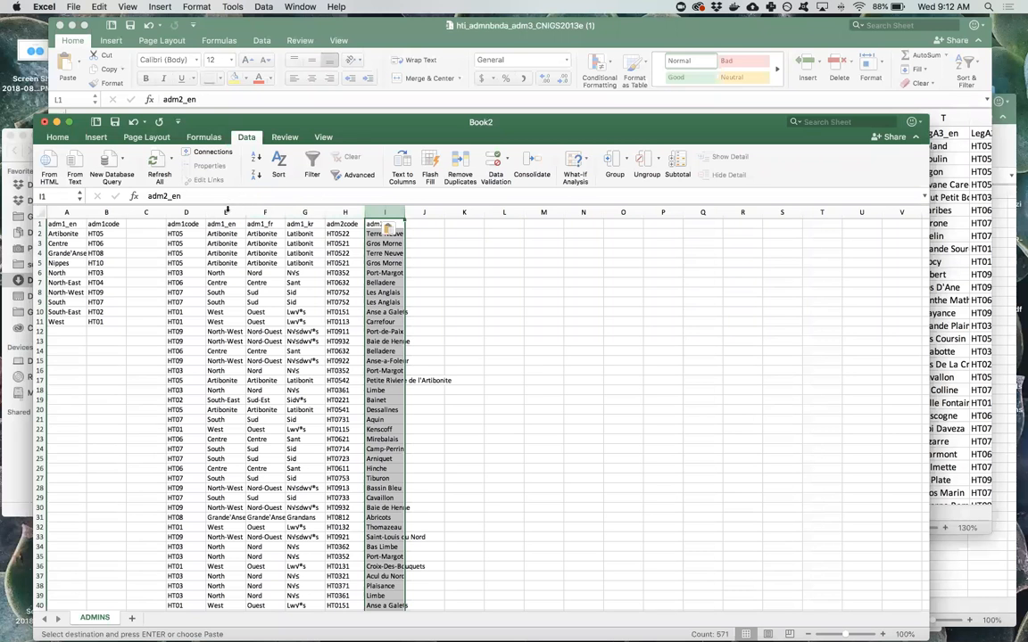
# Step: Delete the adm1_en, adm1_fr and adm1_kr columns between adm1code and adm2code in the ADMINS sheet
pyautogui.click(225, 212)
pyautogui.moveTo(223, 212); pyautogui.dragTo(317, 208)
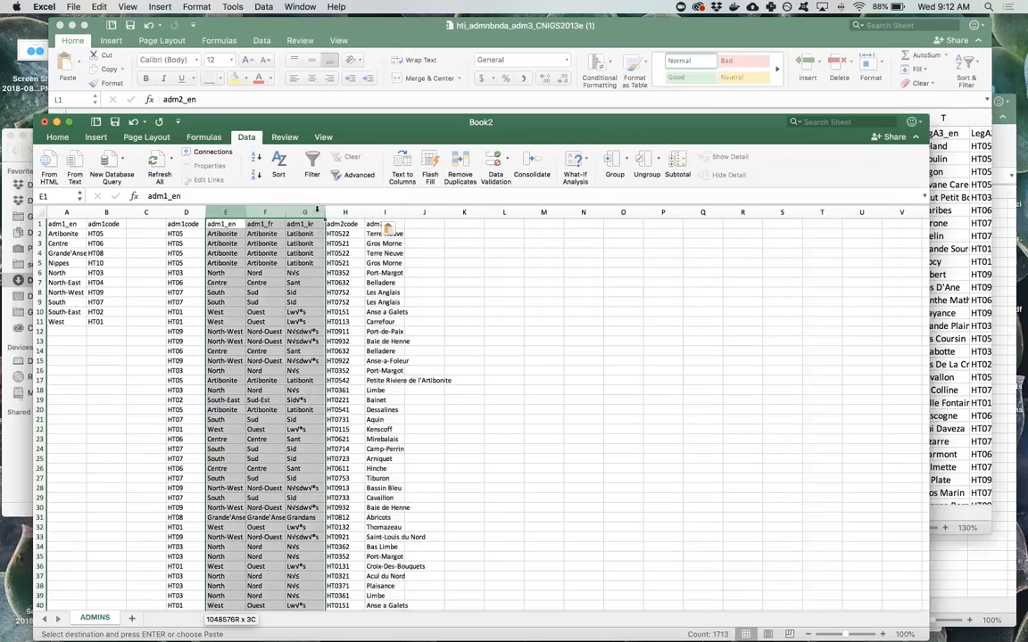
pyautogui.rightClick(317, 208)
pyautogui.press('Escape')
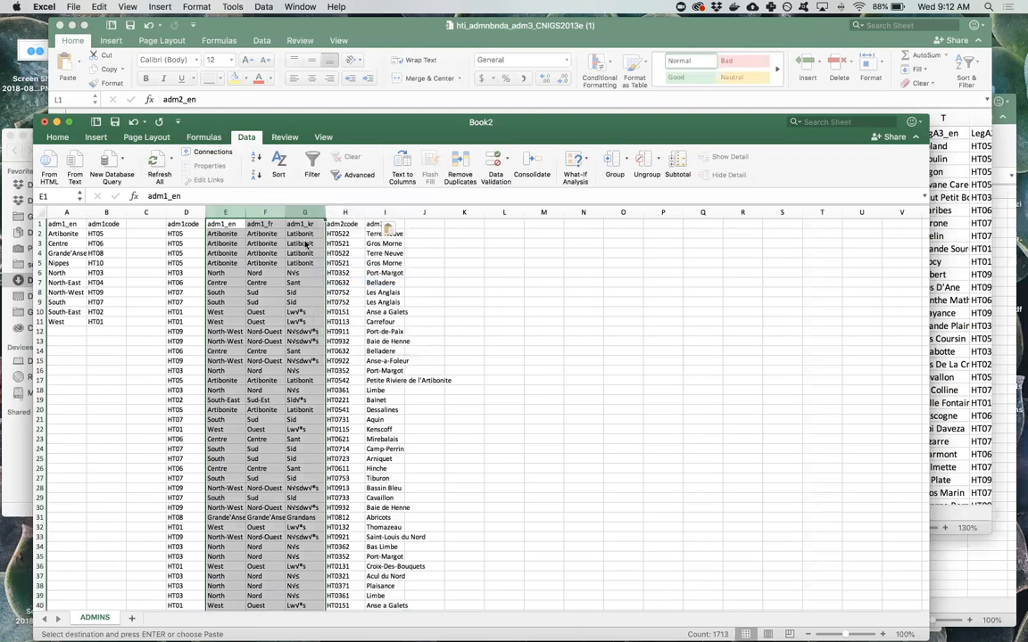
# Step: Move the adm2_en column before the adm2code column and fit its width to the contents
pyautogui.click(260, 214)
pyautogui.rightClick(254, 217)
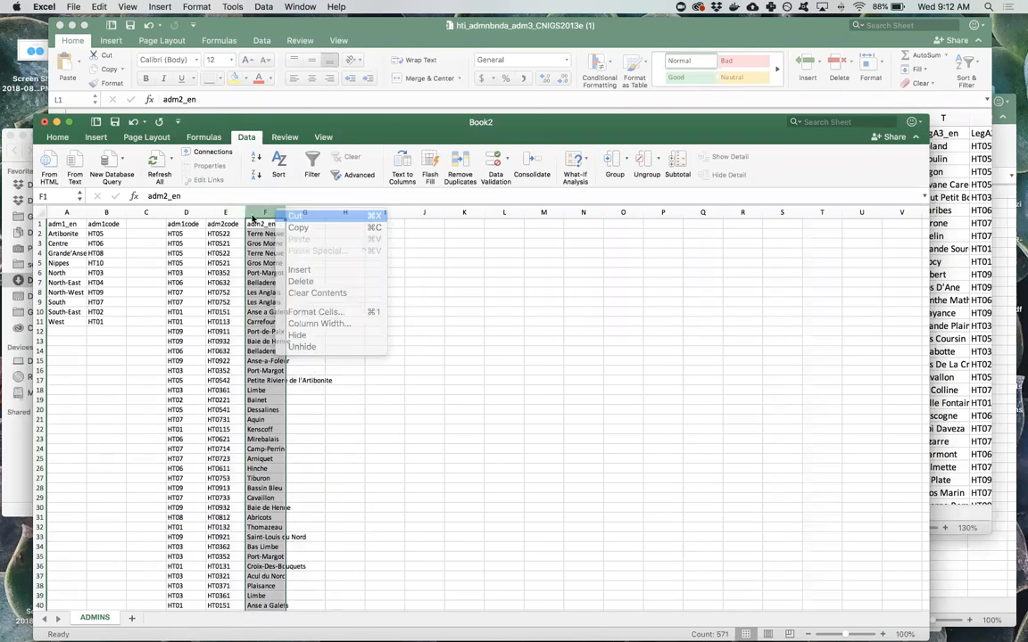
pyautogui.click(294, 216)
pyautogui.click(225, 212)
pyautogui.rightClick(232, 213)
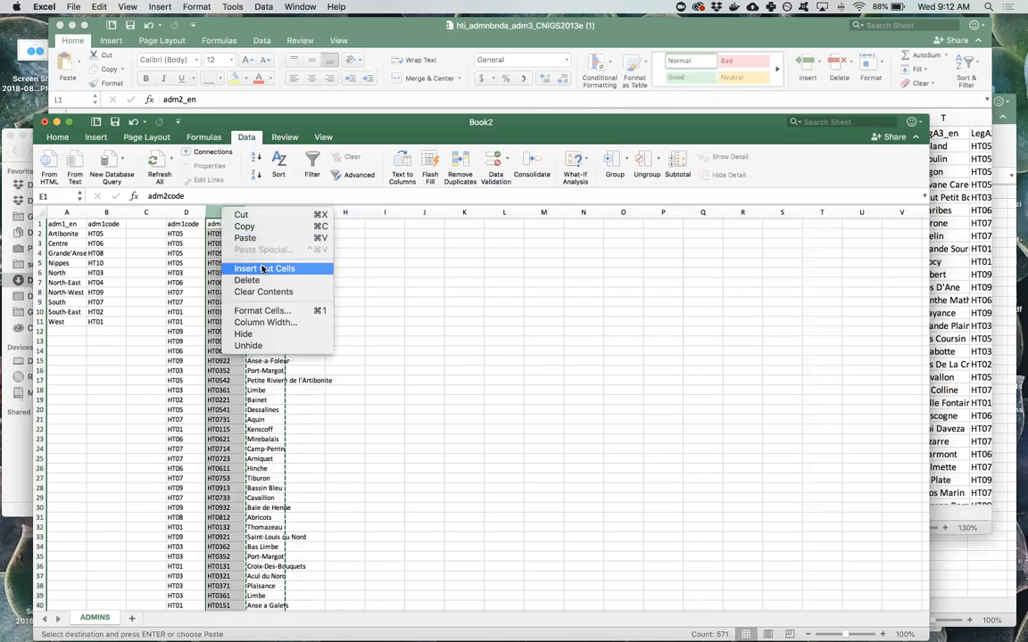
pyautogui.click(263, 268)
pyautogui.click(375, 273)
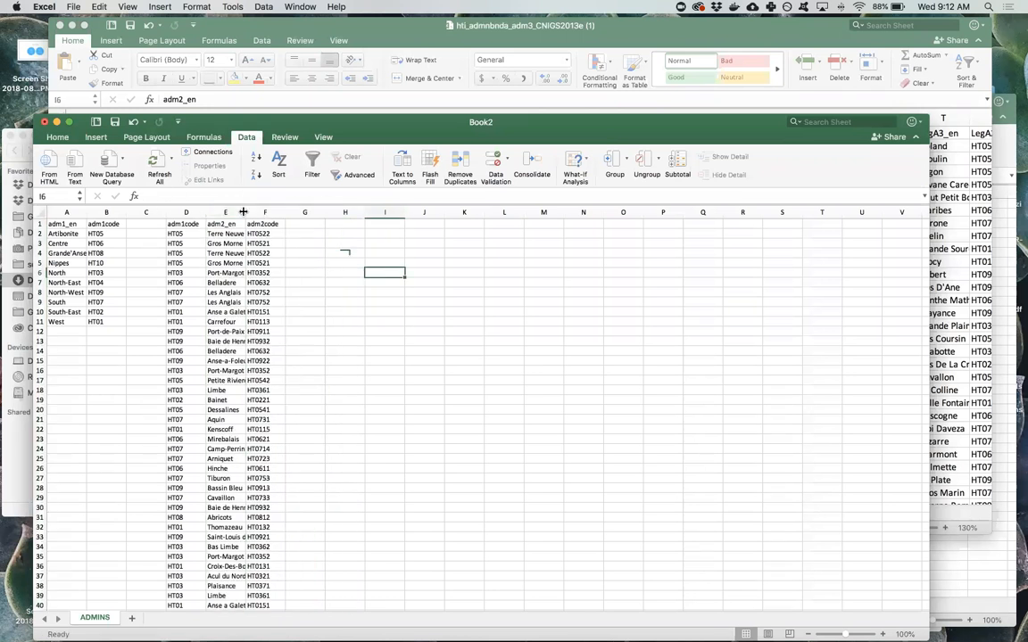
pyautogui.doubleClick(243, 211)
pyautogui.click(183, 210)
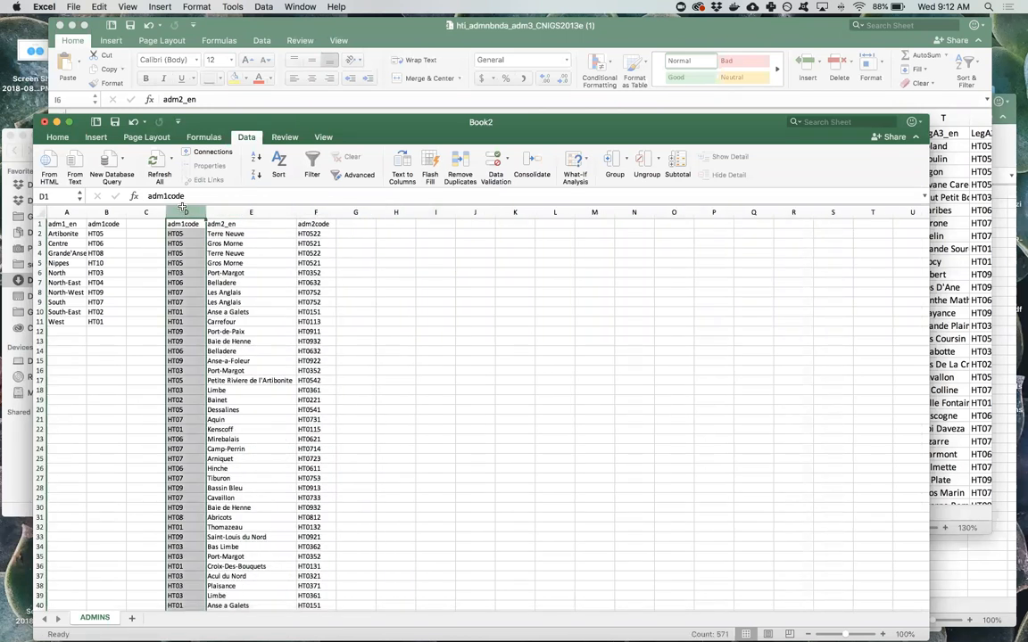
pyautogui.click(228, 211)
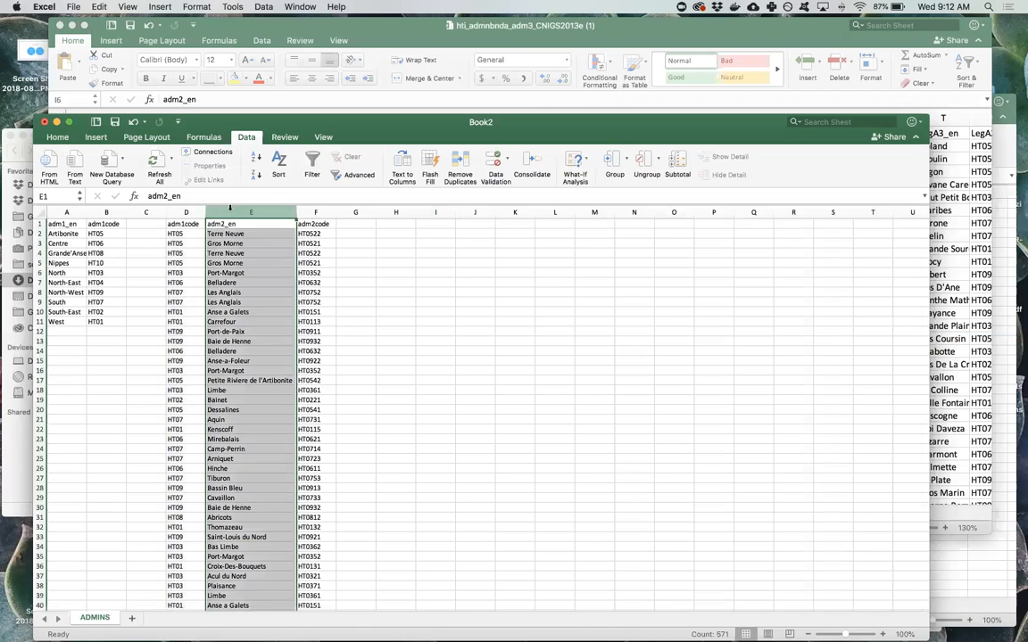
pyautogui.click(317, 211)
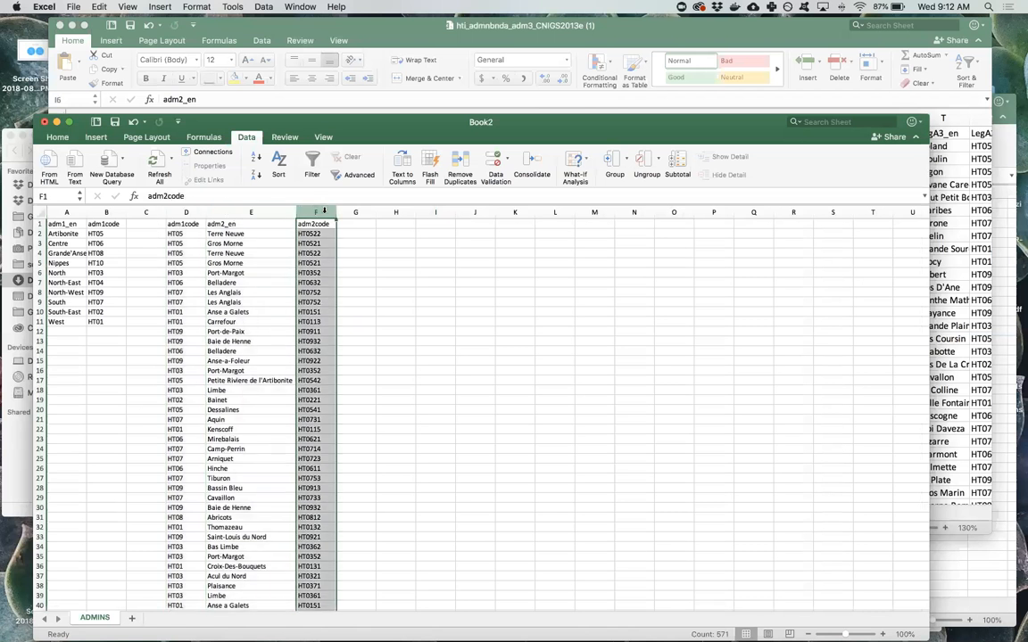
# Step: Copy the adm2code through adm3_en columns from the level 3 CSV into the ADMINS sheet, starting at cell H1
pyautogui.click(940, 266)
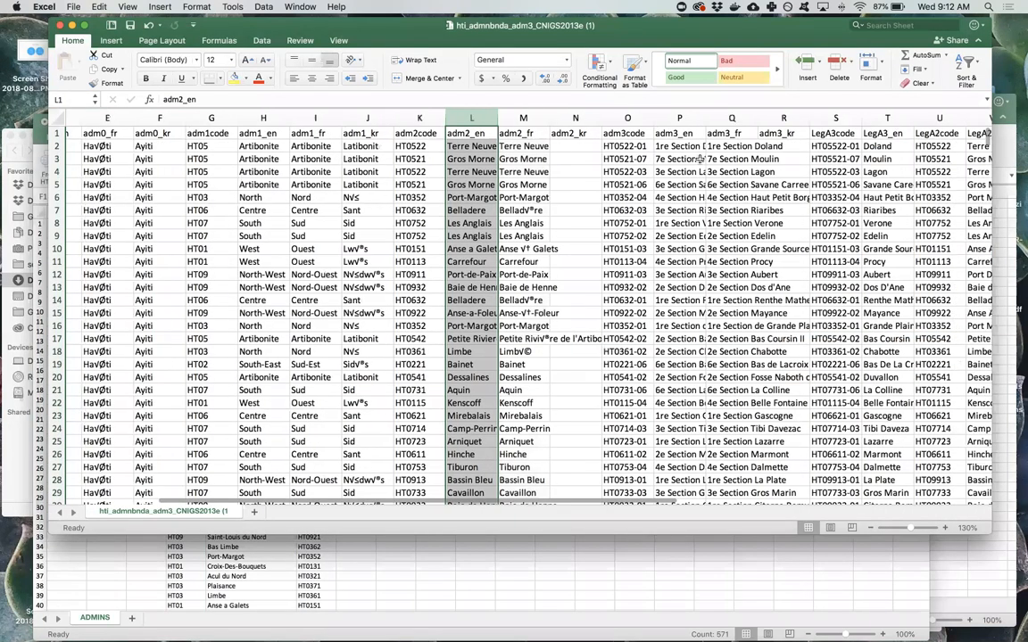
pyautogui.hscroll(3, 702, 159)
pyautogui.moveTo(493, 117); pyautogui.dragTo(301, 106)
pyautogui.rightClick(287, 114)
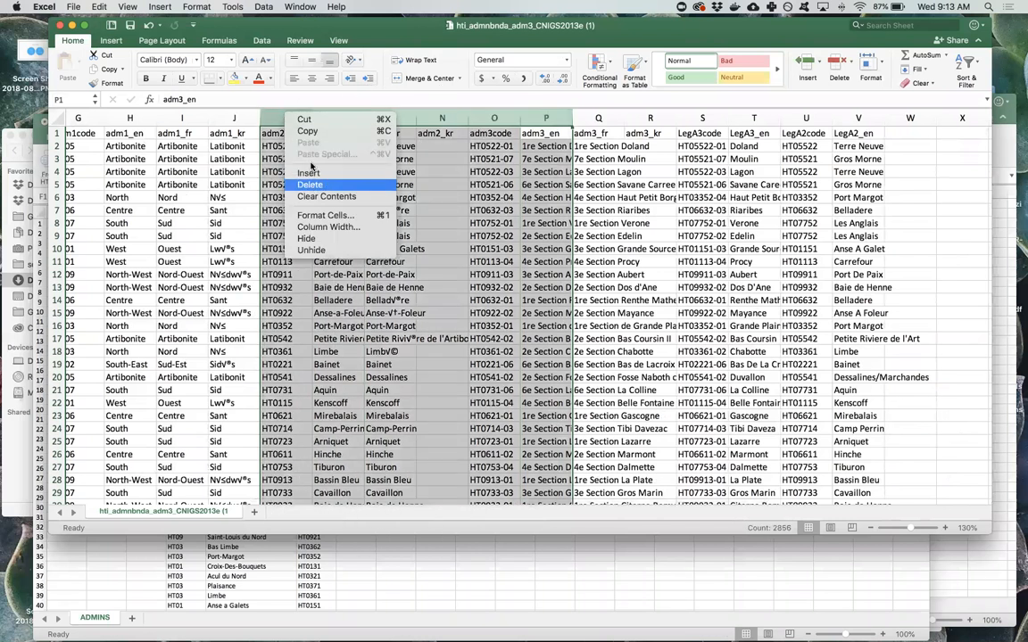
pyautogui.click(312, 132)
pyautogui.click(383, 557)
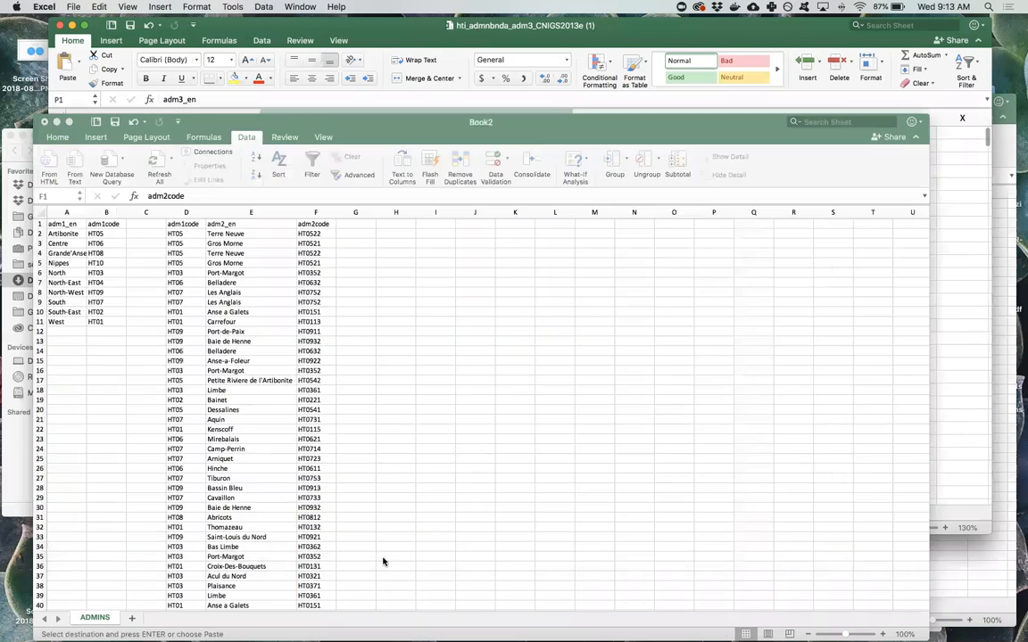
pyautogui.click(393, 224)
pyautogui.press('super+v')
# Step: Delete the adm2_en, adm2_fr and adm2_kr columns I to K from the ADMINS sheet
pyautogui.click(435, 244)
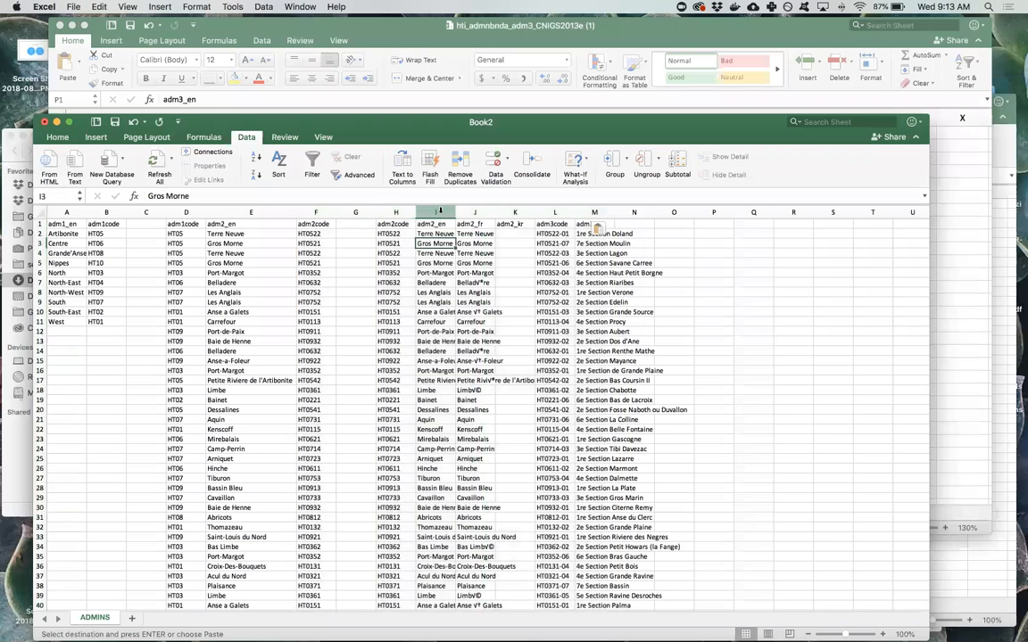
pyautogui.moveTo(441, 211); pyautogui.dragTo(526, 213)
pyautogui.rightClick(525, 212)
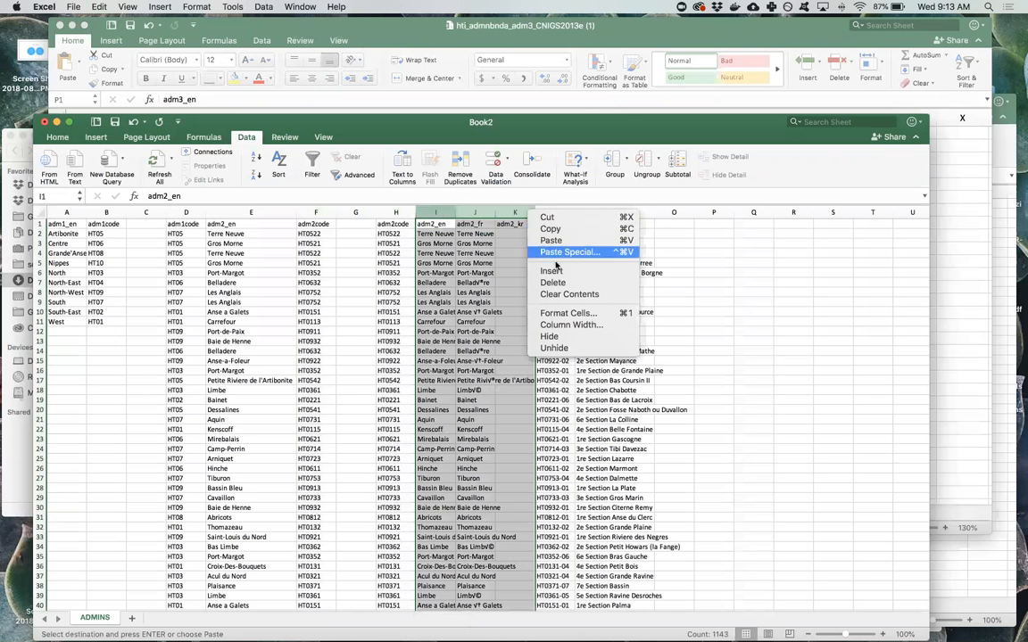
pyautogui.click(552, 282)
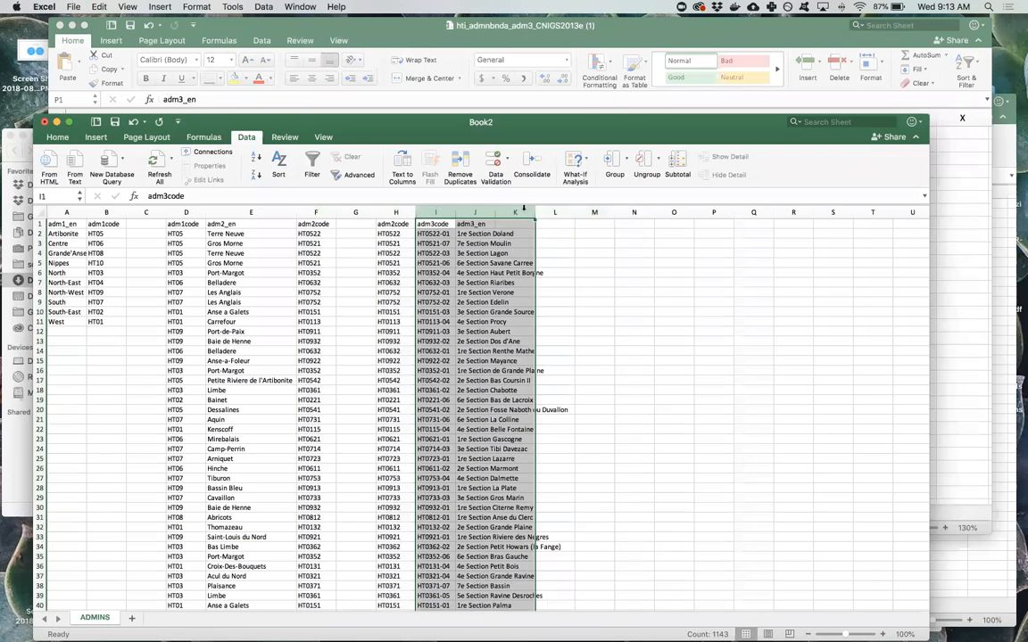
# Step: Move the adm3_en column before the adm3code column in the ADMINS sheet
pyautogui.click(517, 212)
pyautogui.click(474, 211)
pyautogui.rightClick(473, 214)
pyautogui.click(490, 239)
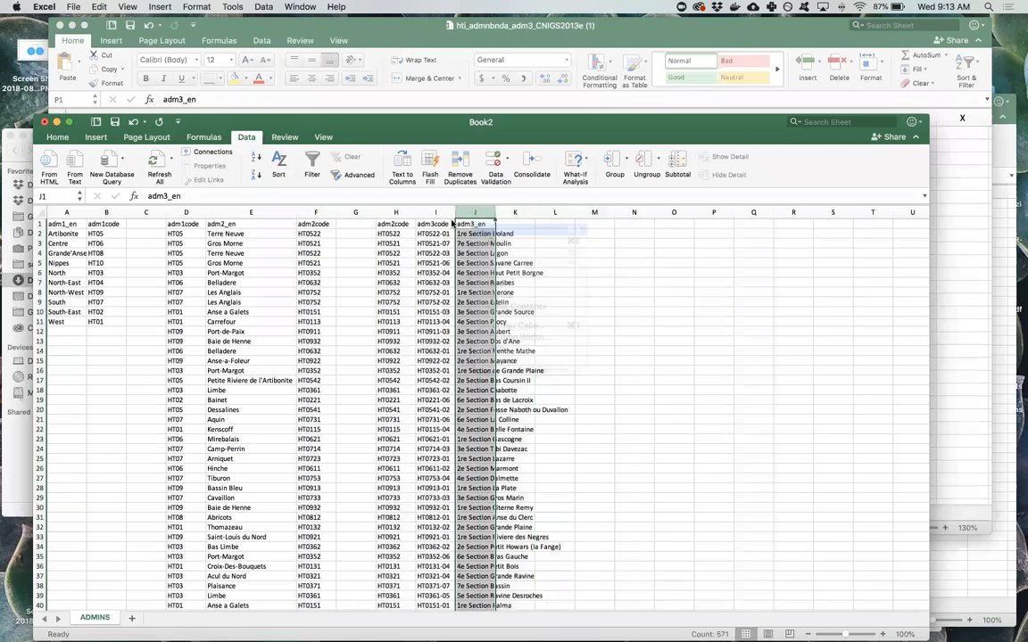
pyautogui.click(436, 211)
pyautogui.rightClick(436, 211)
pyautogui.click(466, 265)
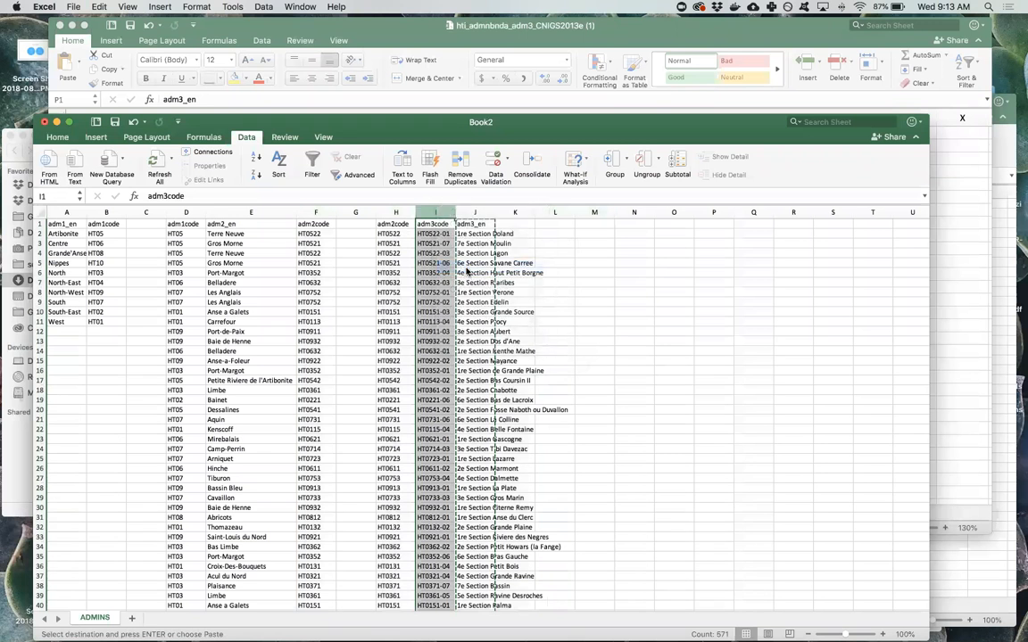
pyautogui.click(566, 271)
# Step: Remove duplicate rows from the admin 2 list in columns D to F, comparing all three columns and treating the first row as headers
pyautogui.click(194, 244)
pyautogui.press('super+a')
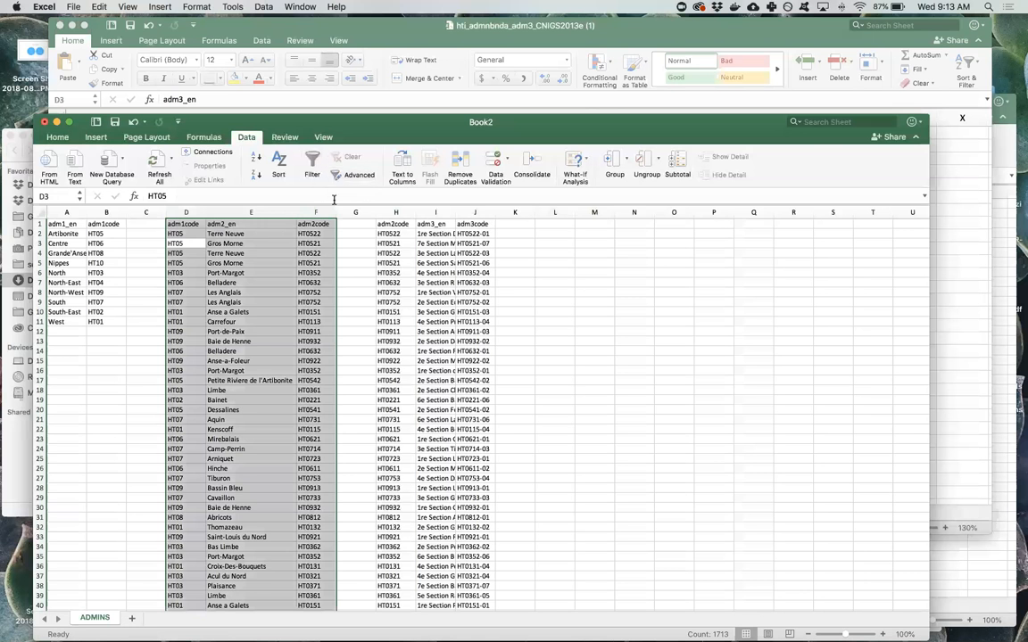
pyautogui.click(461, 169)
pyautogui.click(442, 156)
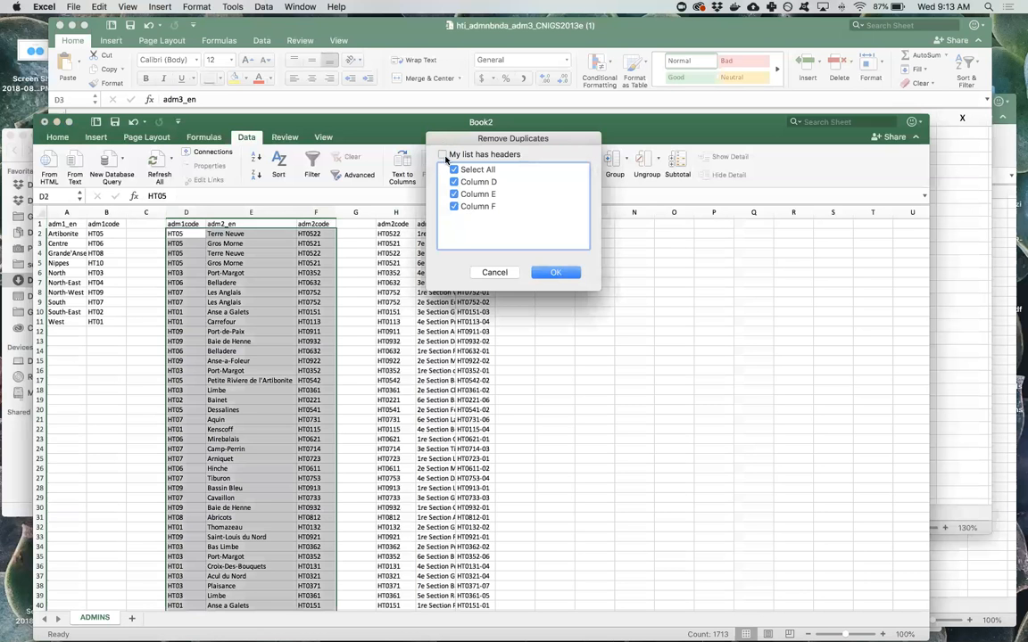
pyautogui.click(535, 272)
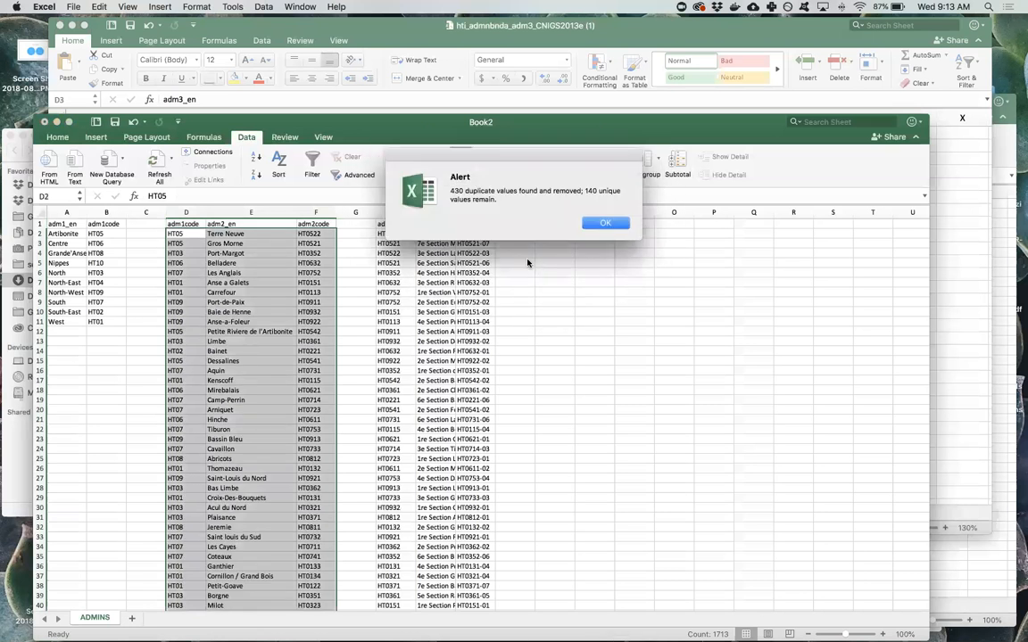
pyautogui.click(602, 224)
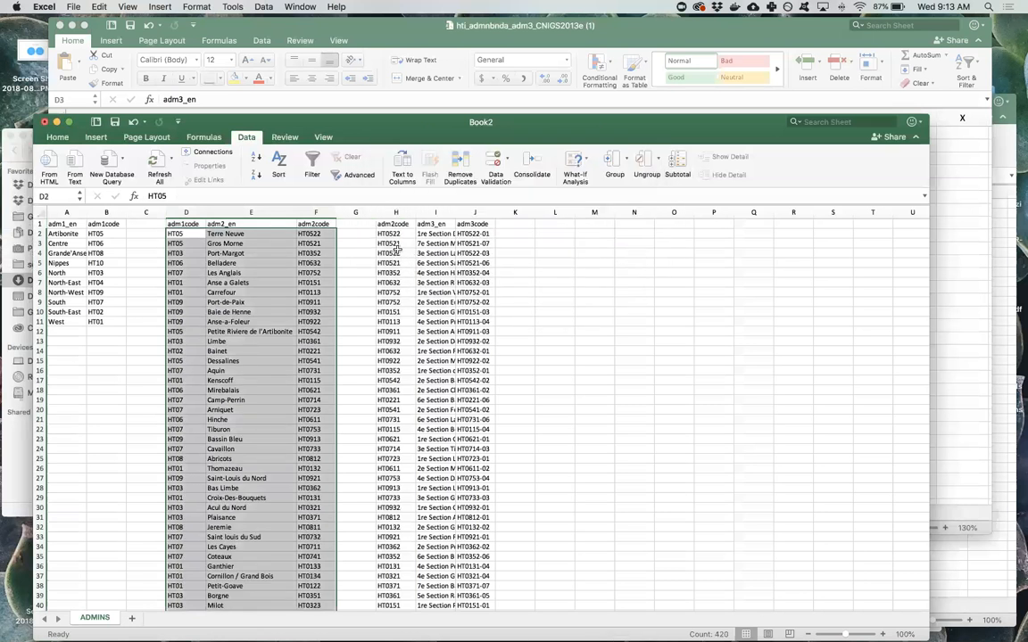
# Step: Run Remove Duplicates on the admin 3 list in columns H to J, comparing all three columns and treating the first row as headers
pyautogui.moveTo(393, 212); pyautogui.dragTo(473, 212)
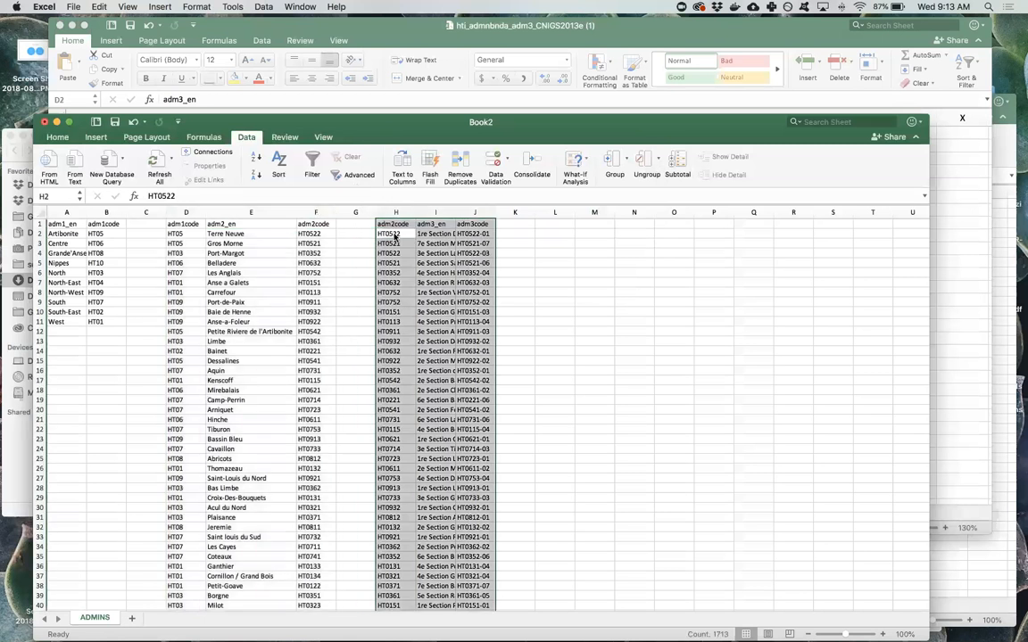
pyautogui.click(459, 165)
pyautogui.click(442, 155)
pyautogui.moveTo(460, 138); pyautogui.dragTo(652, 175)
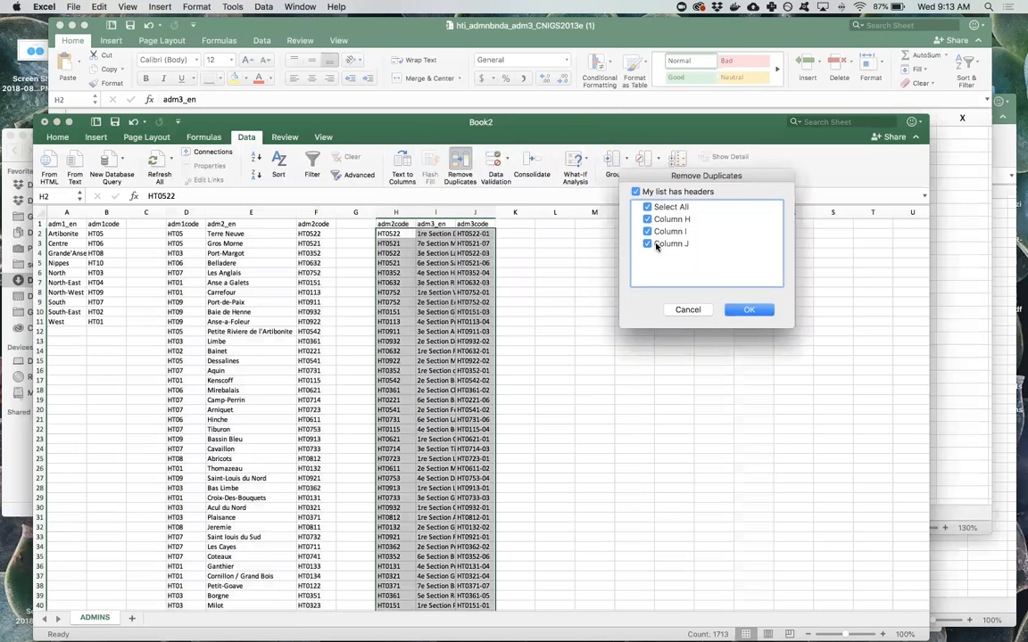
pyautogui.click(732, 313)
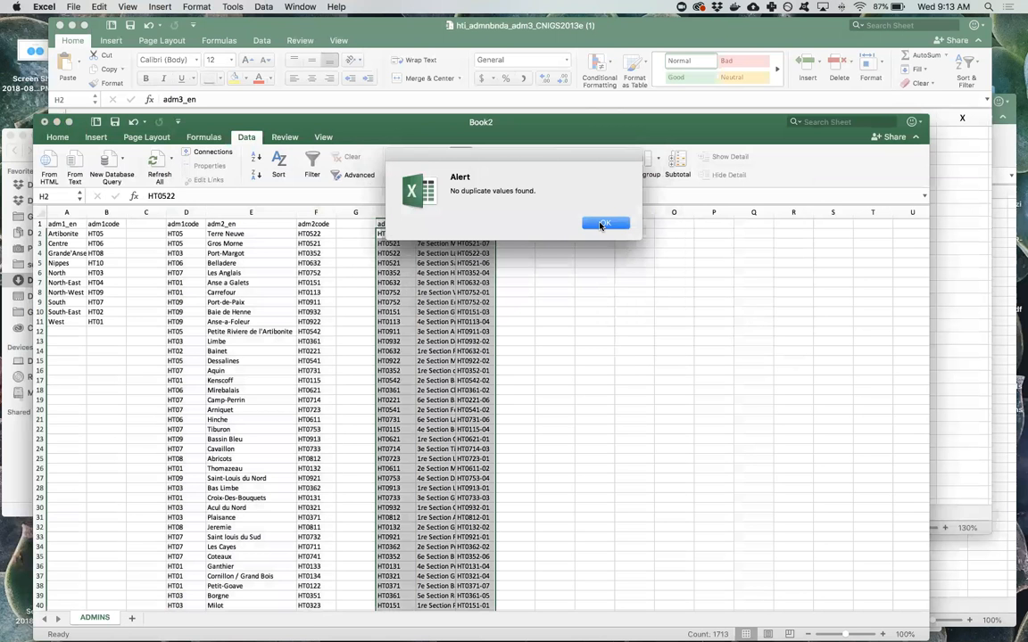
# Step: Dismiss the duplicate check alert and widen the adm3_en column I to fit the full section names
pyautogui.click(603, 223)
pyautogui.click(522, 242)
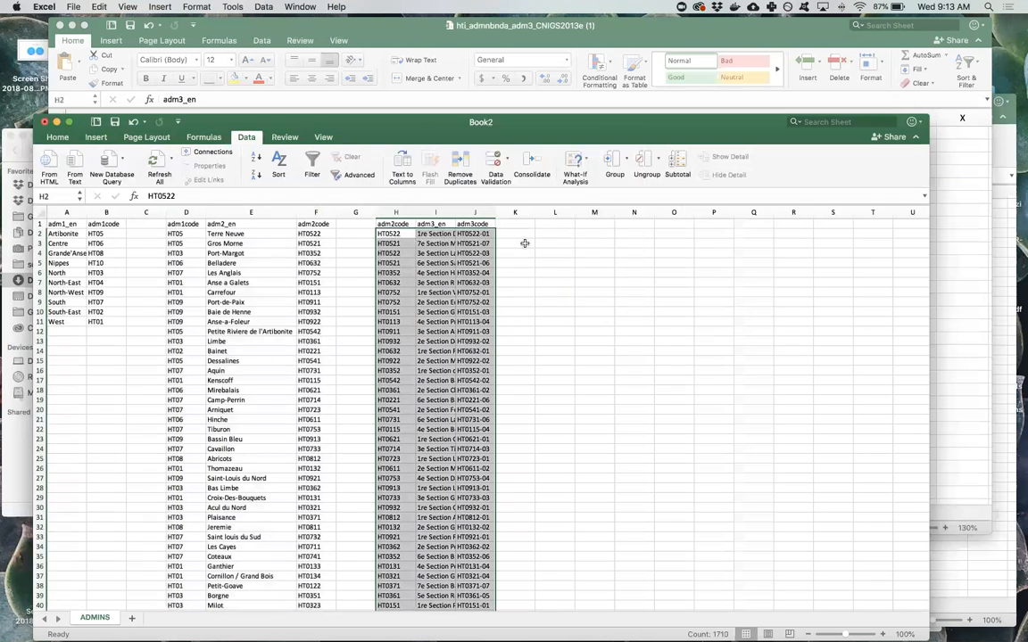
pyautogui.moveTo(455, 212); pyautogui.dragTo(576, 212)
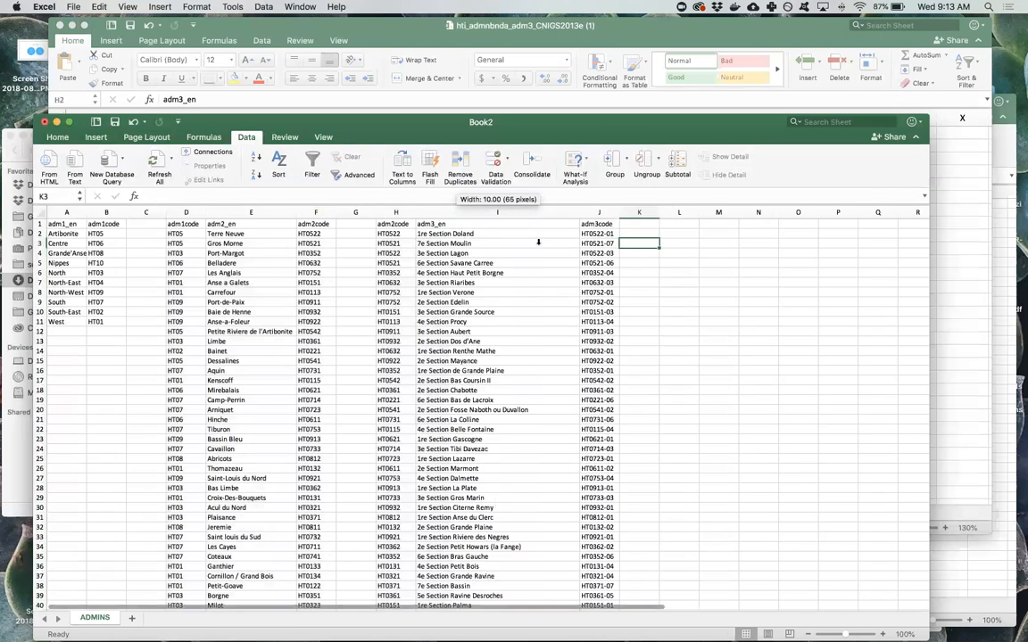
pyautogui.moveTo(528, 210); pyautogui.dragTo(538, 210)
pyautogui.click(251, 276)
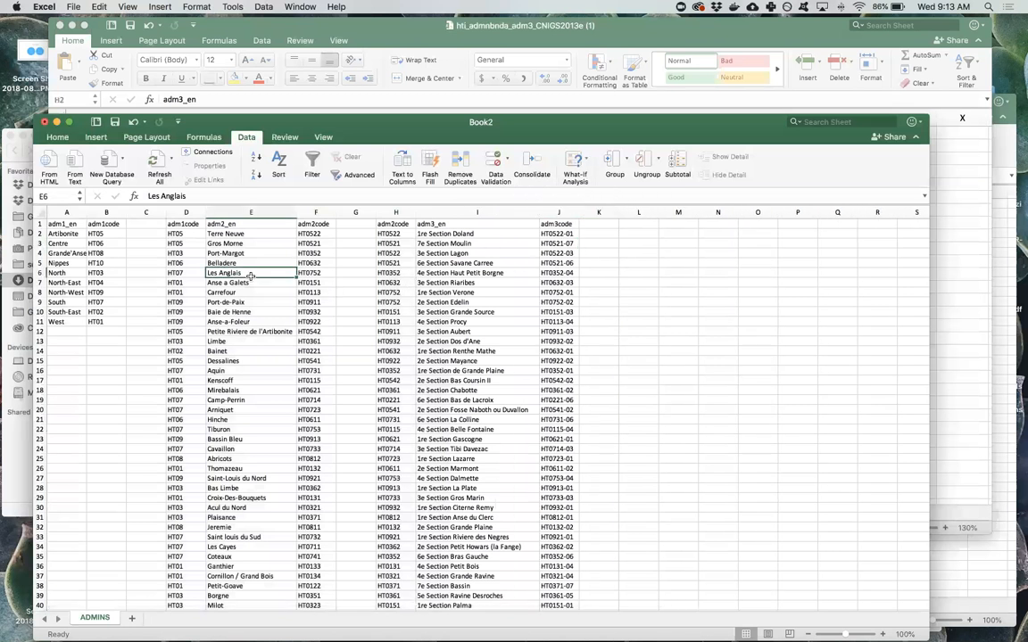
pyautogui.press('super+a')
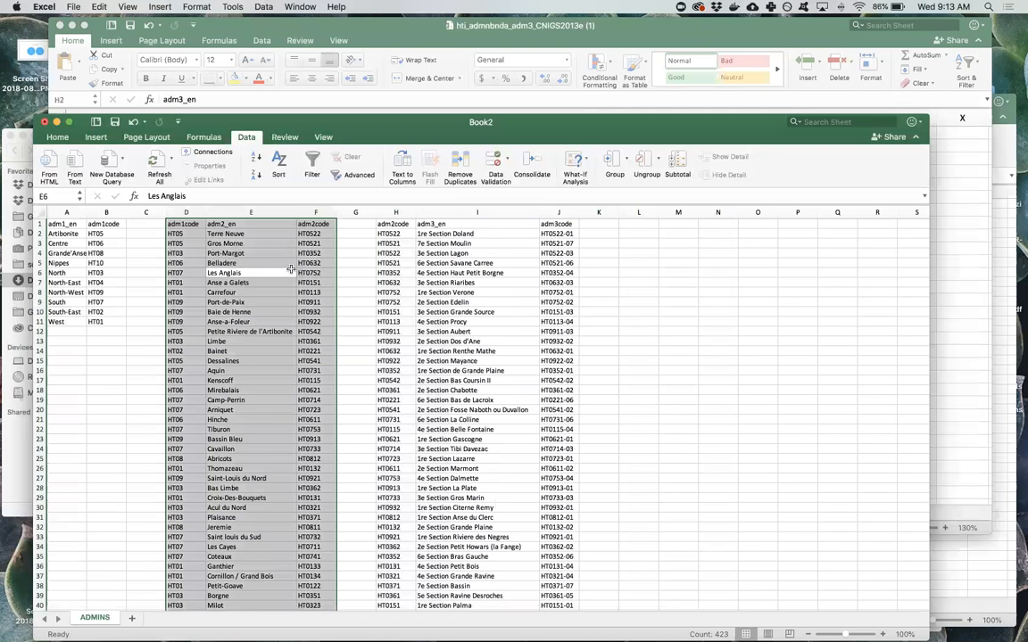
pyautogui.click(273, 272)
pyautogui.scroll(-1, 179, 278)
pyautogui.scroll(1, 179, 278)
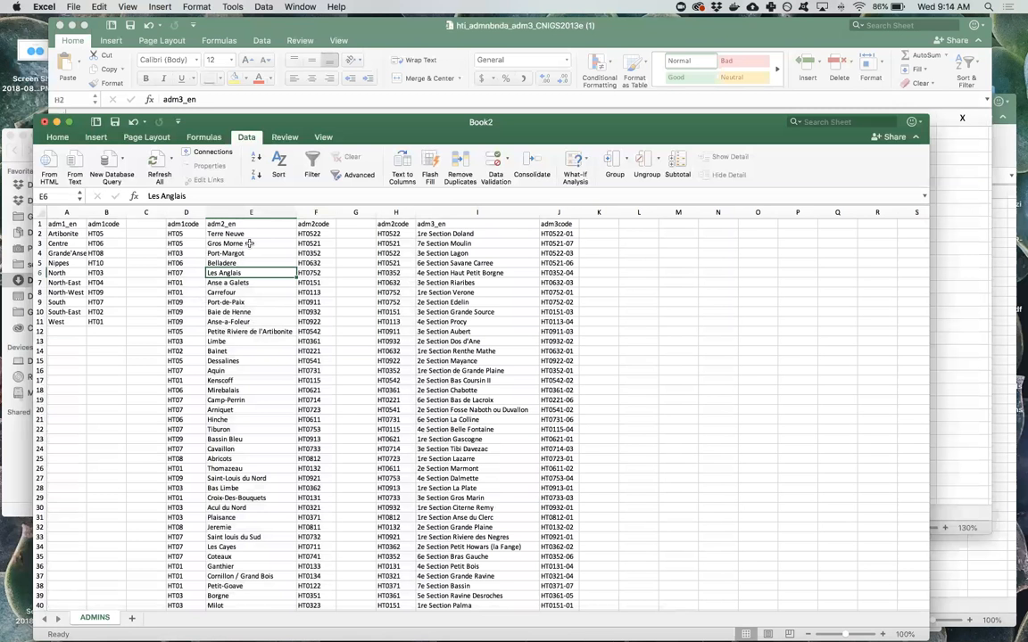
pyautogui.doubleClick(237, 253)
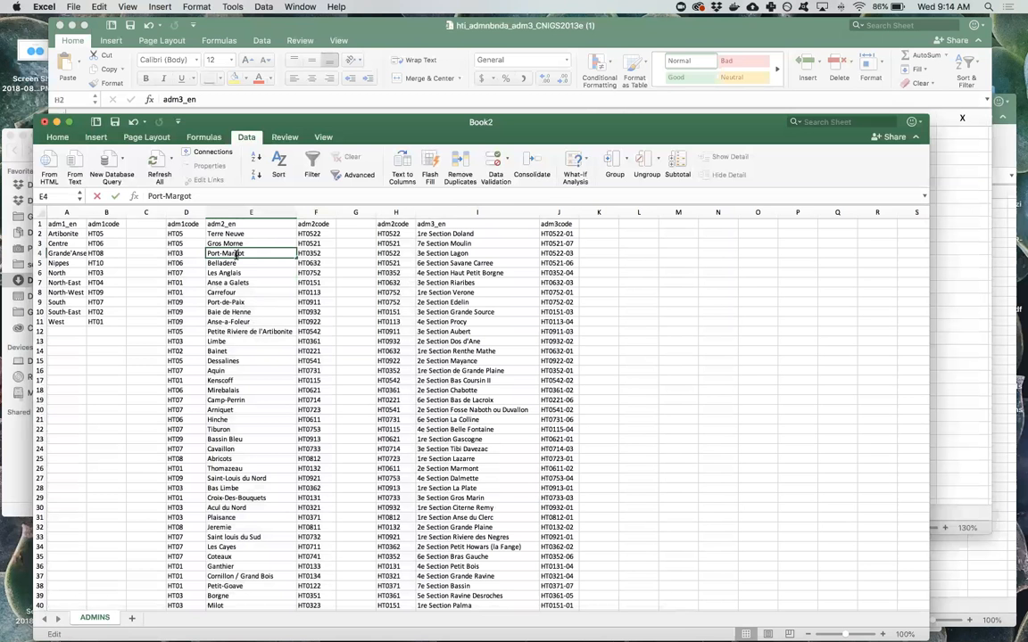
pyautogui.click(223, 293)
pyautogui.press('super+a')
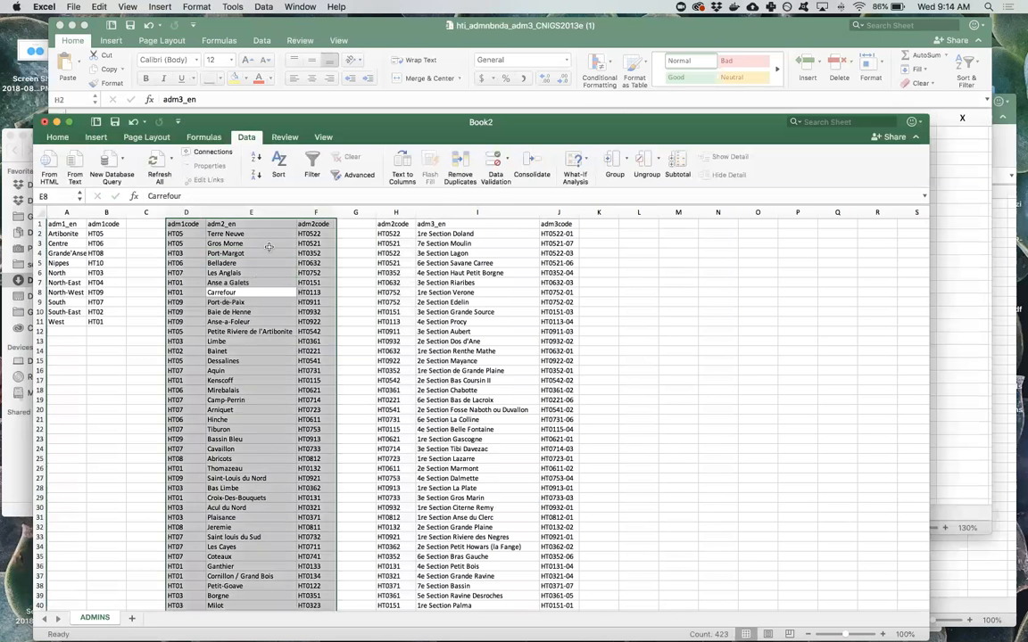
# Step: Sort the admin 2 list in columns D to F by adm1code and then by adm2_en, both A to Z
pyautogui.click(267, 243)
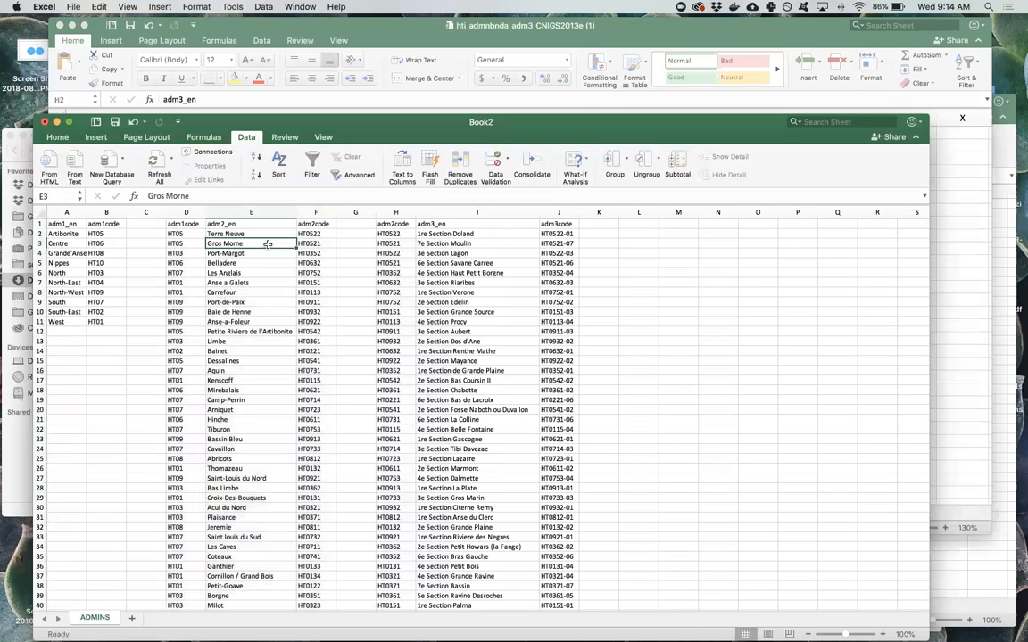
pyautogui.press('super+a')
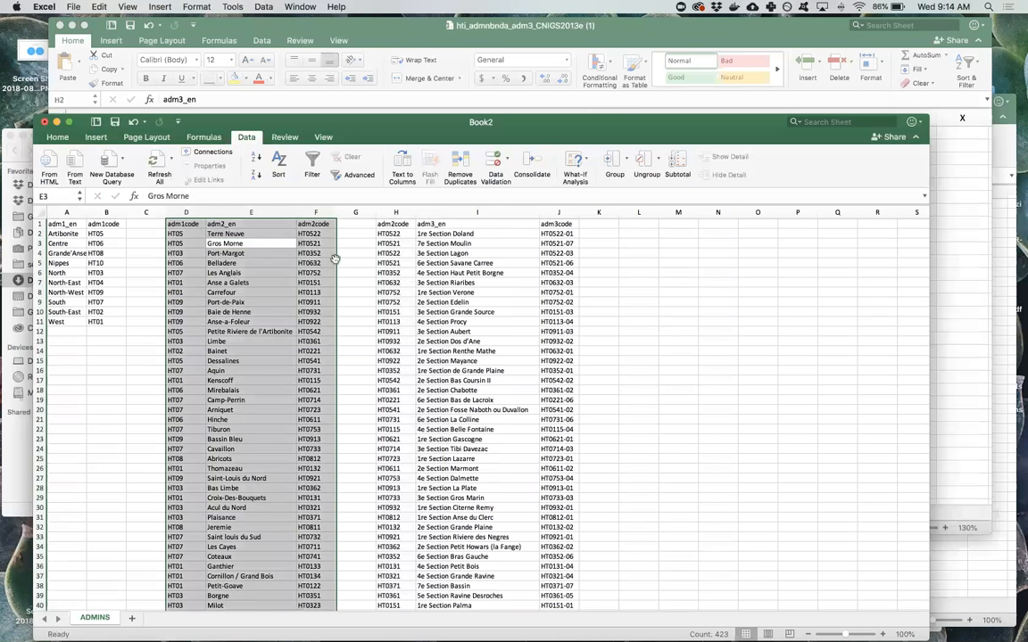
pyautogui.click(279, 170)
pyautogui.moveTo(323, 67); pyautogui.dragTo(462, 149)
pyautogui.click(463, 194)
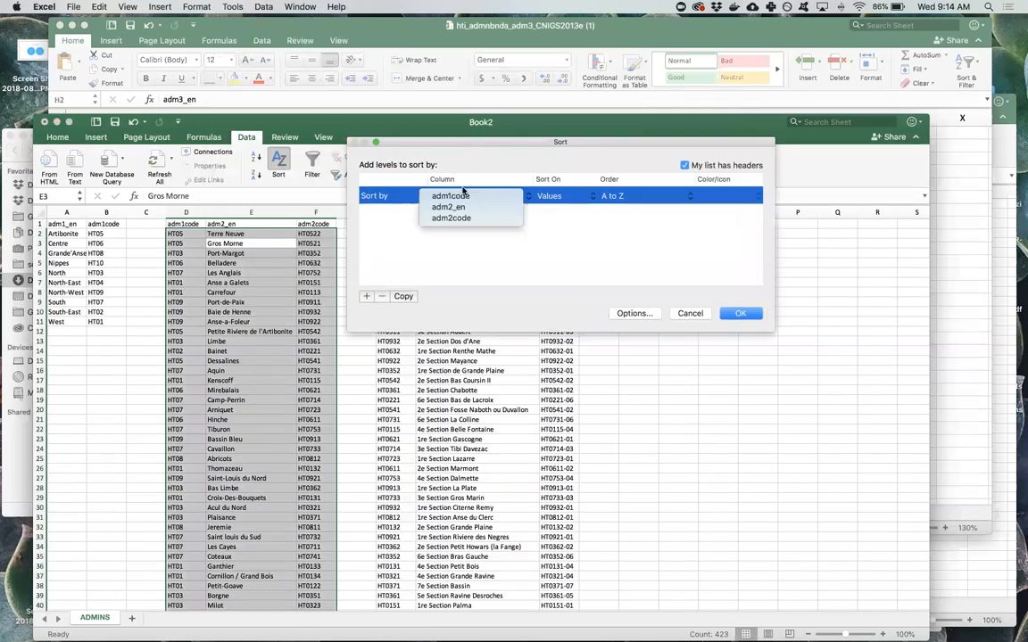
pyautogui.click(445, 197)
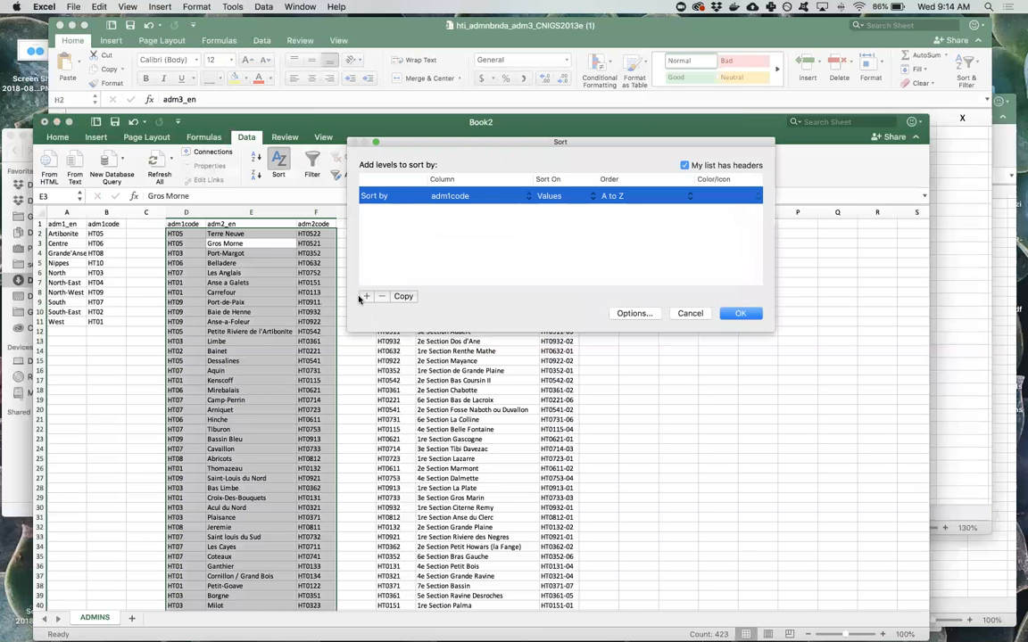
pyautogui.click(366, 296)
pyautogui.click(439, 214)
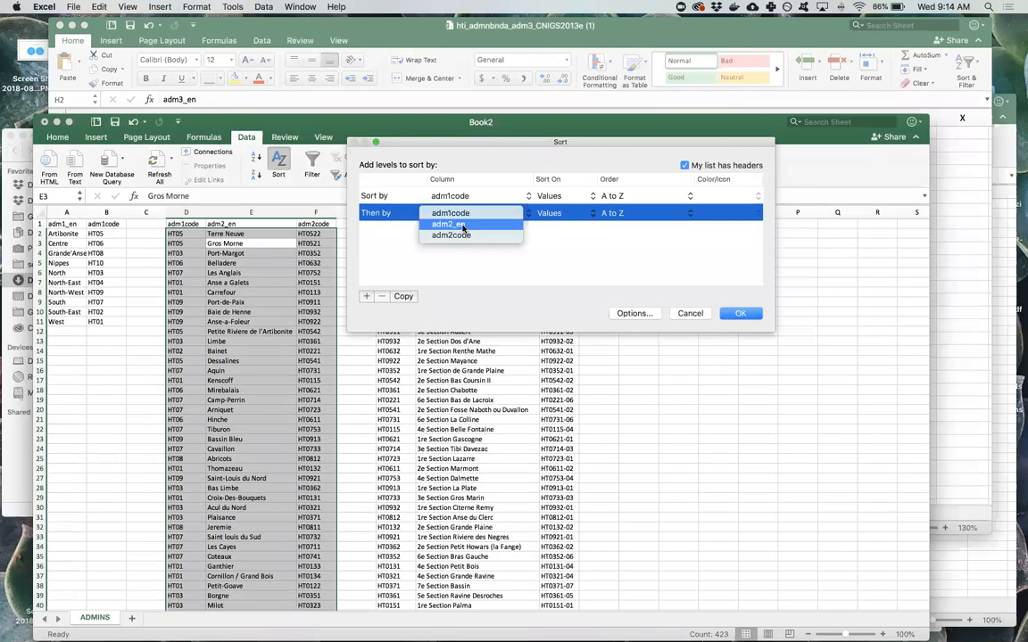
pyautogui.click(462, 226)
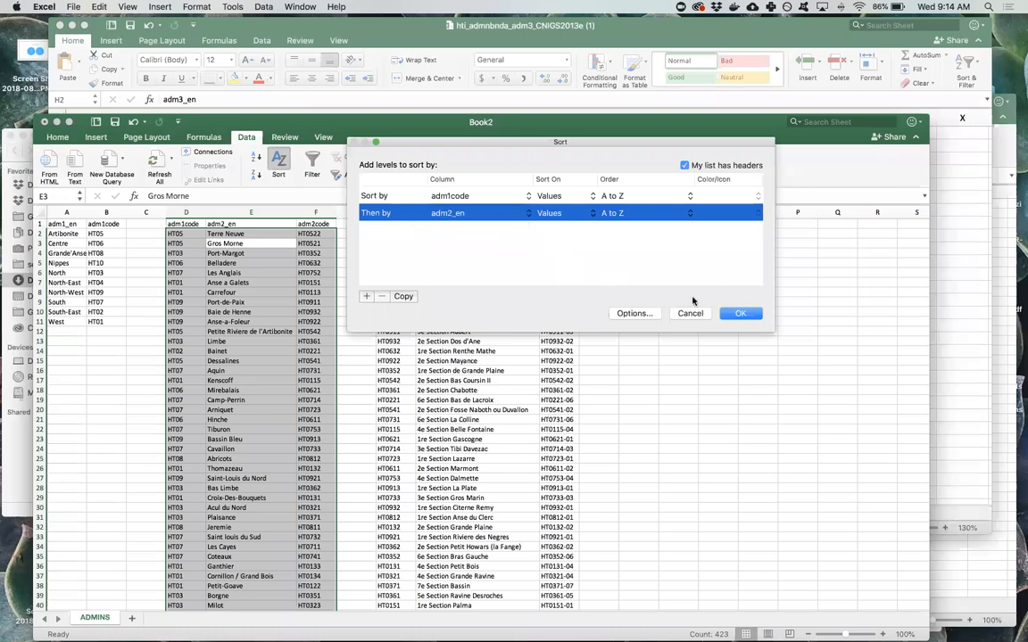
pyautogui.click(738, 315)
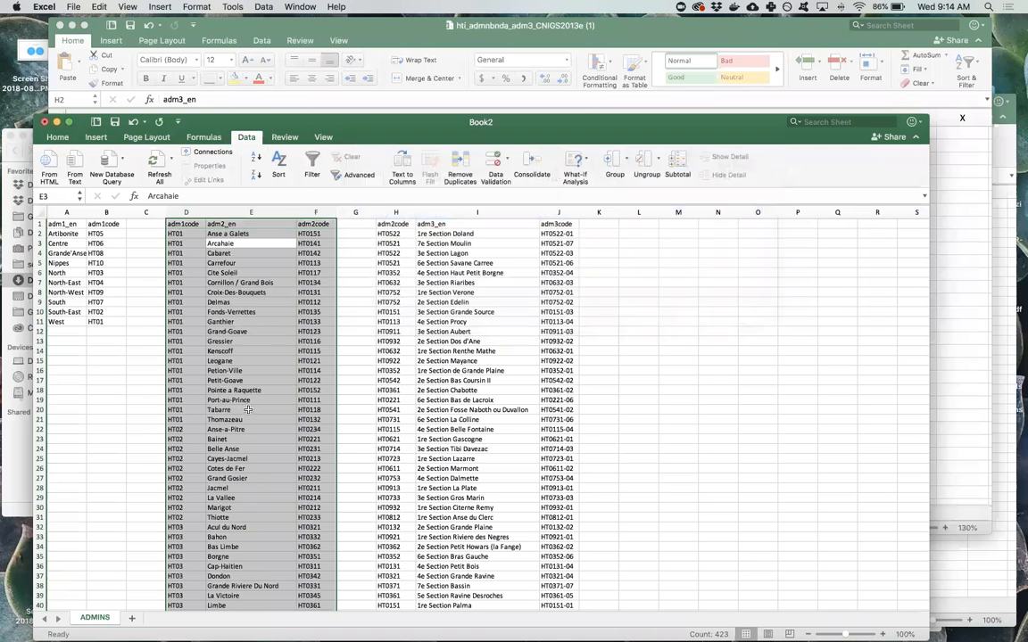
# Step: Sort the admin 3 list in columns H to J by adm2code and then by adm3_en, both A to Z
pyautogui.click(498, 293)
pyautogui.press('super+a')
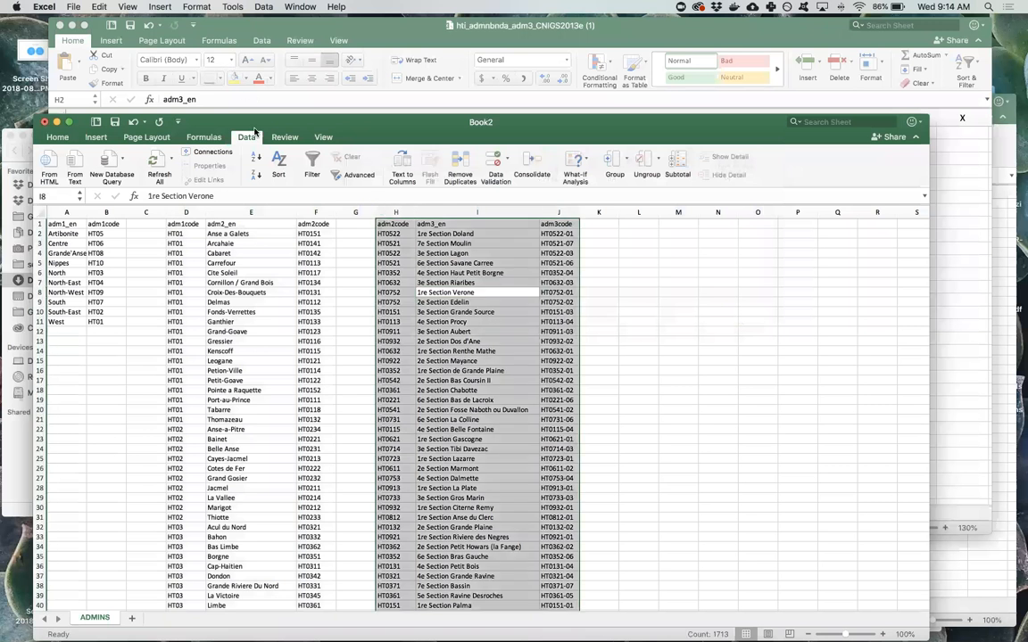
pyautogui.click(278, 165)
pyautogui.click(321, 114)
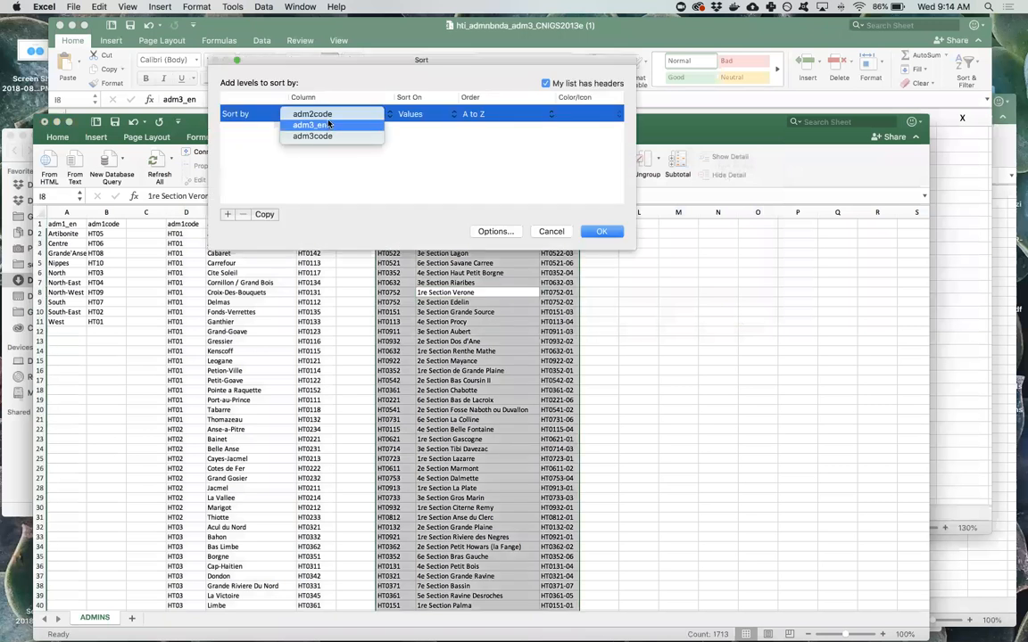
pyautogui.click(308, 114)
pyautogui.click(228, 214)
pyautogui.click(312, 131)
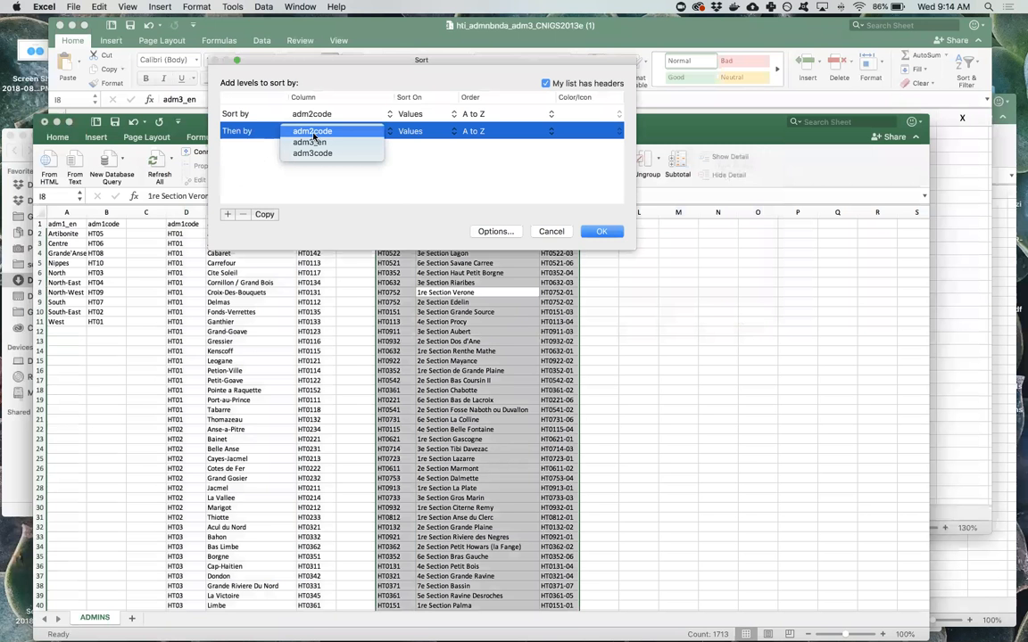
pyautogui.click(310, 141)
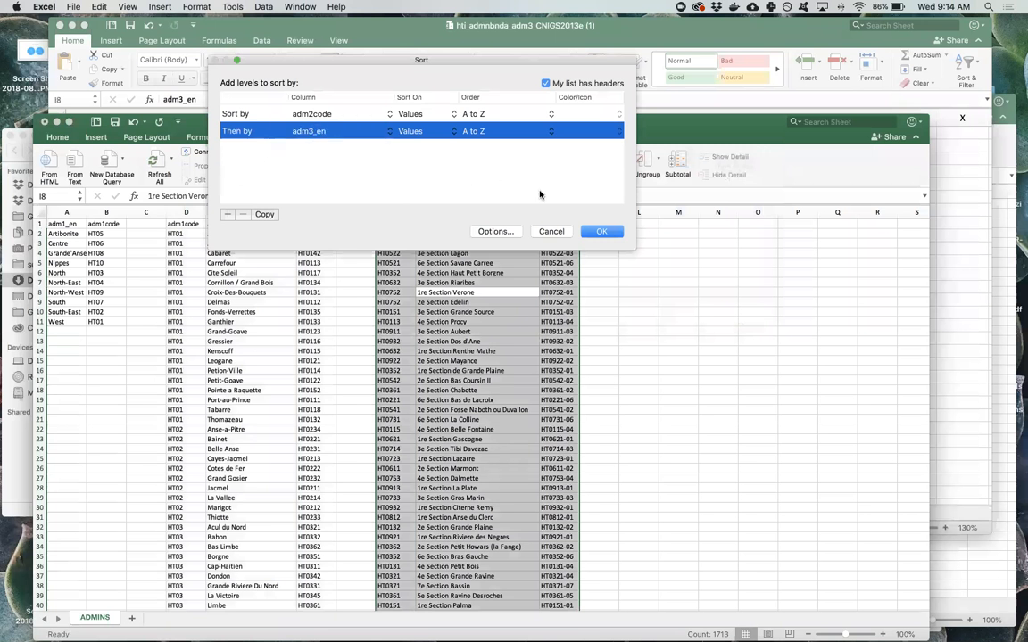
pyautogui.click(593, 233)
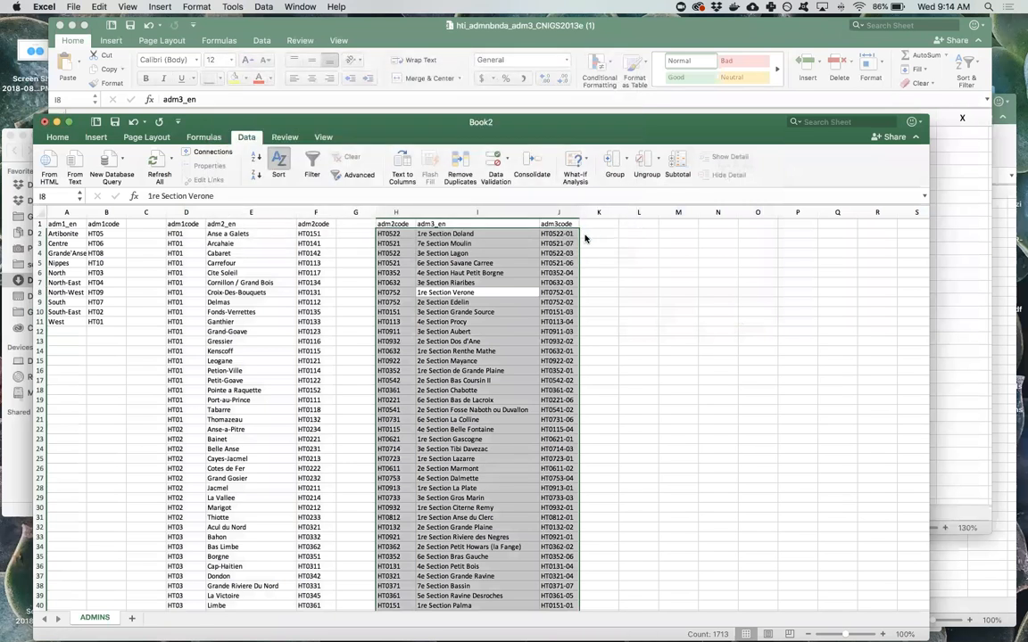
pyautogui.click(620, 259)
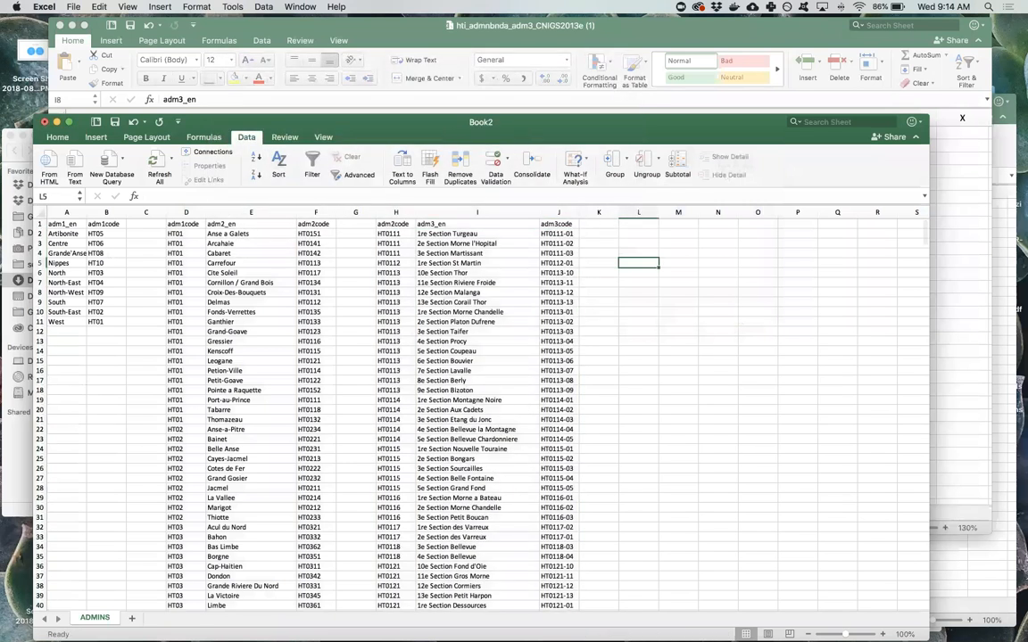
# Step: Switch to Chrome and read the named ranges instructions in the Conditional admin area dropdowns in Excel document
pyautogui.moveTo(456, 618)
pyautogui.moveTo(390, 621)
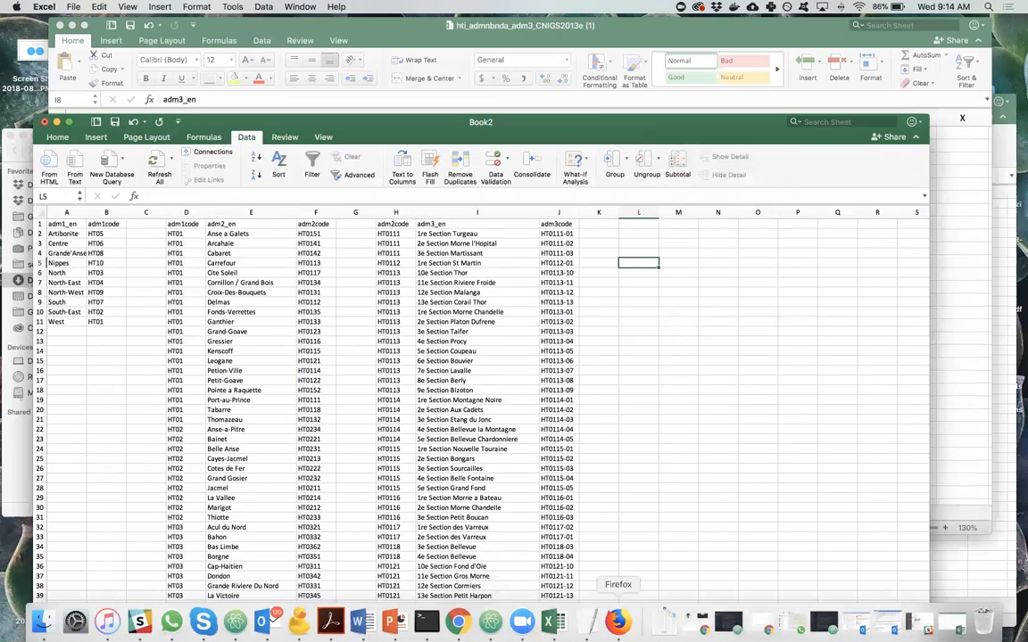
pyautogui.click(457, 622)
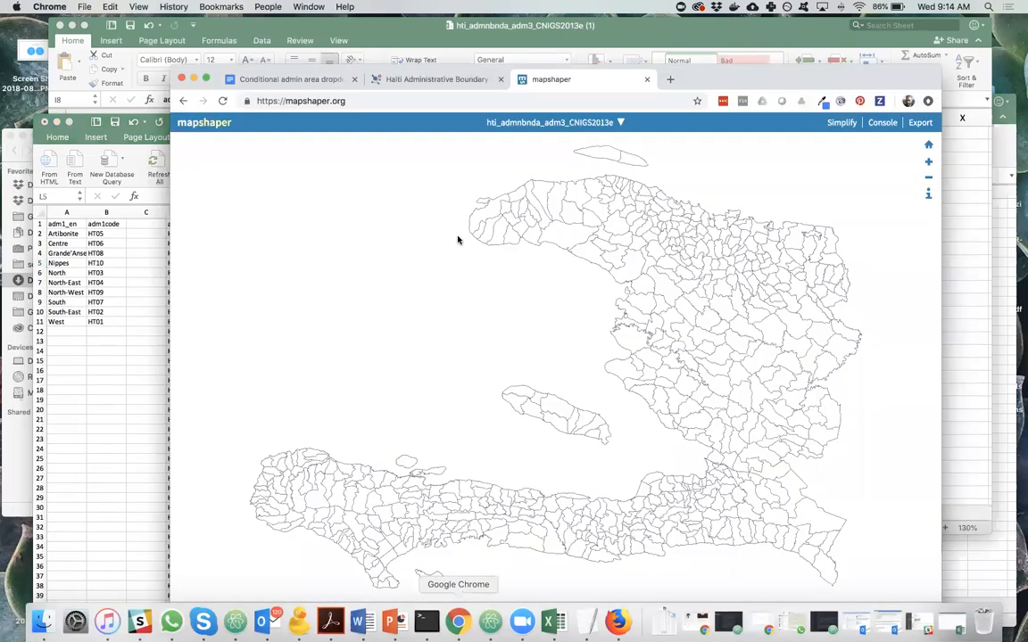
pyautogui.click(307, 79)
pyautogui.moveTo(651, 76); pyautogui.dragTo(718, 47)
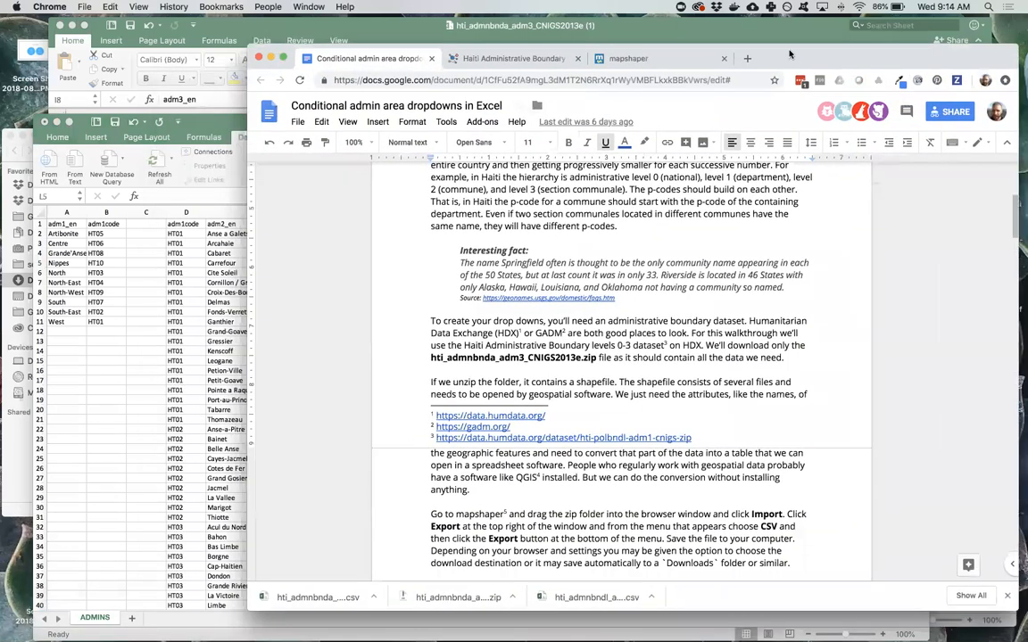
pyautogui.scroll(-3, 708, 265)
pyautogui.scroll(-15, 708, 265)
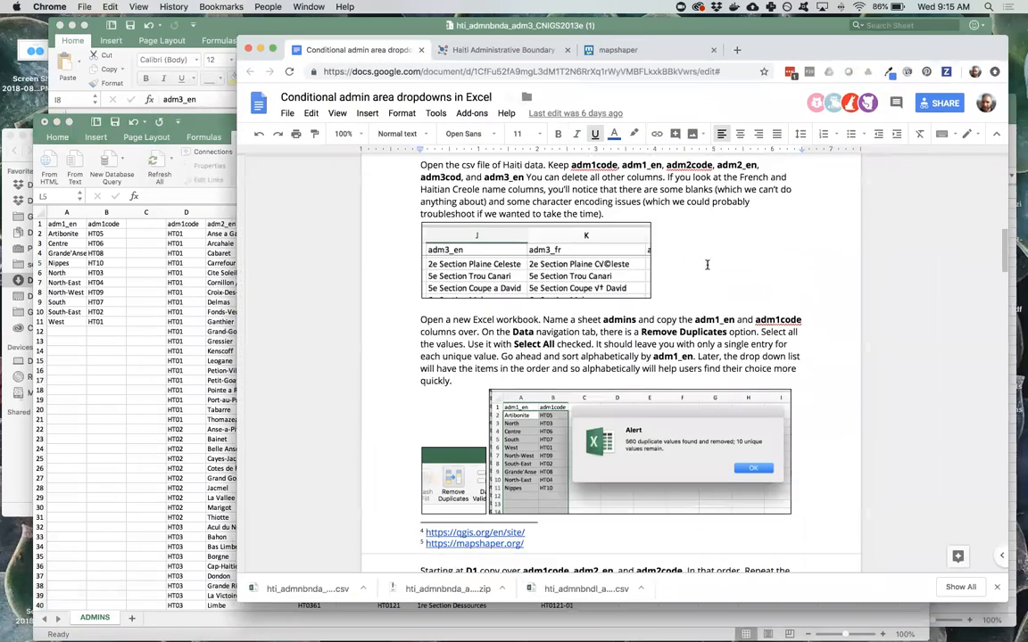
pyautogui.scroll(-15, 708, 265)
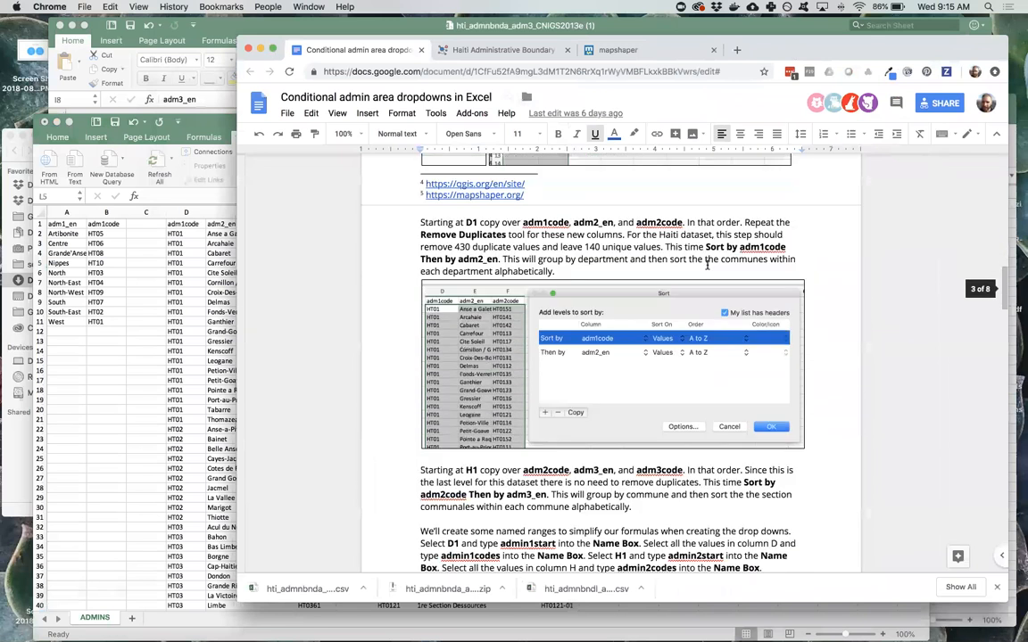
pyautogui.scroll(-1, 708, 264)
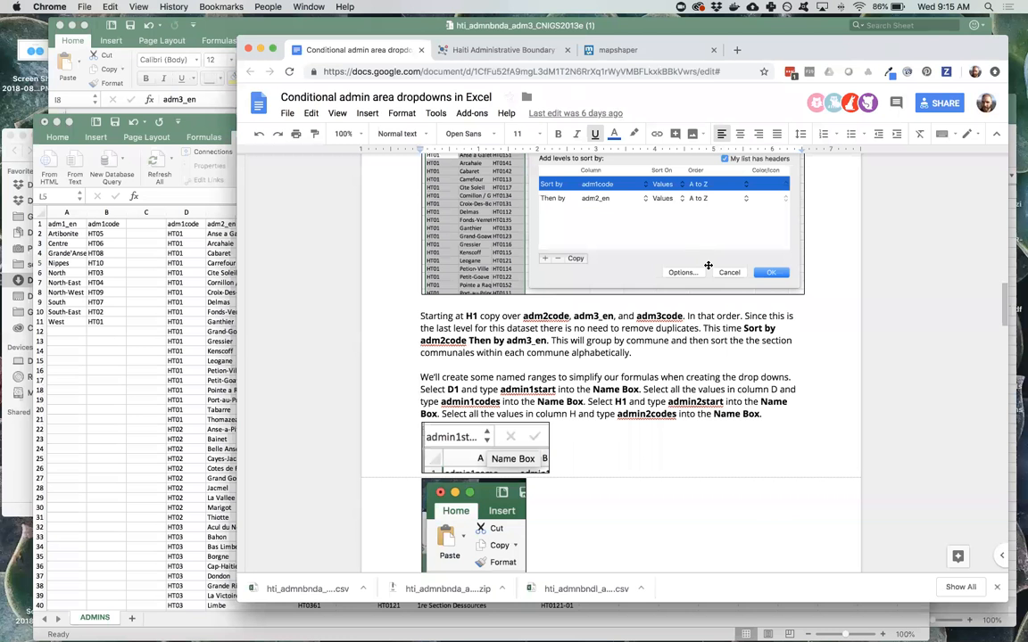
pyautogui.scroll(-2, 667, 303)
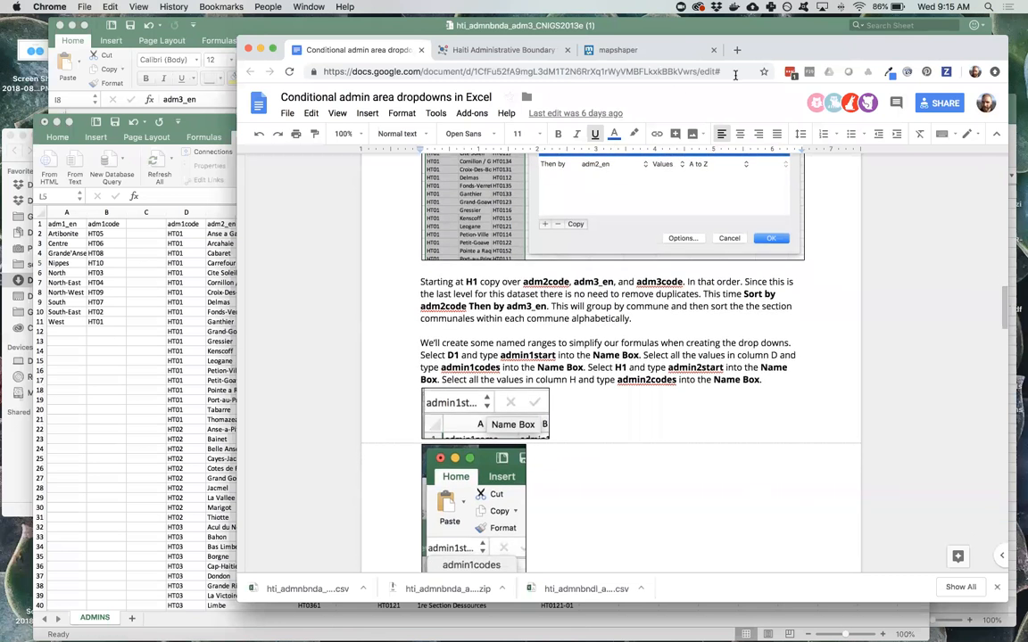
pyautogui.moveTo(778, 57); pyautogui.dragTo(785, 93)
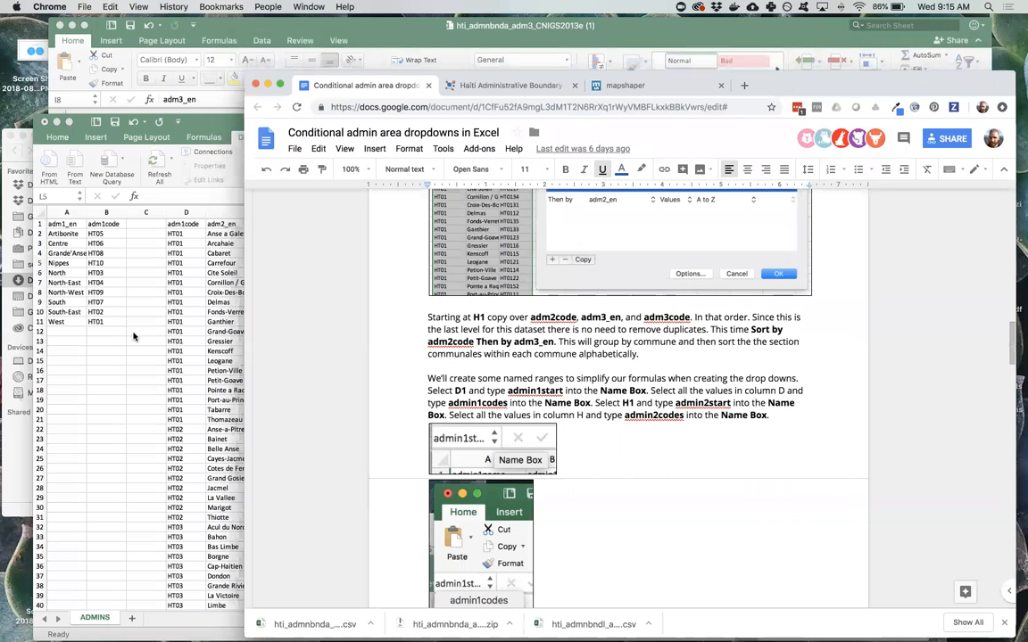
# Step: Switch back to Excel and name cell D1, the adm1code header of the admin 2 list, admin1start
pyautogui.click(182, 229)
pyautogui.click(183, 224)
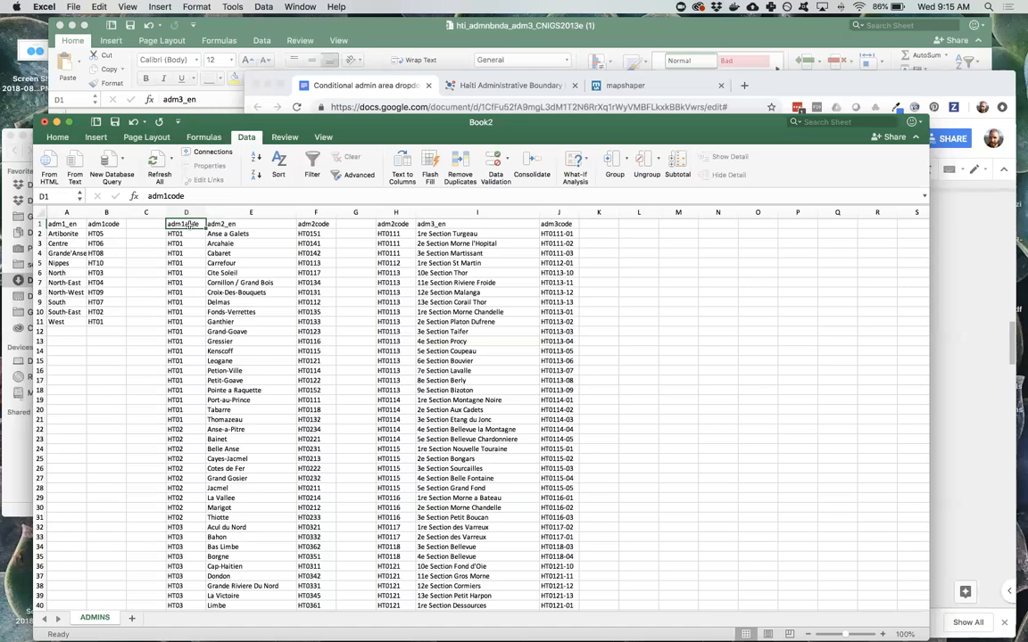
pyautogui.click(932, 237)
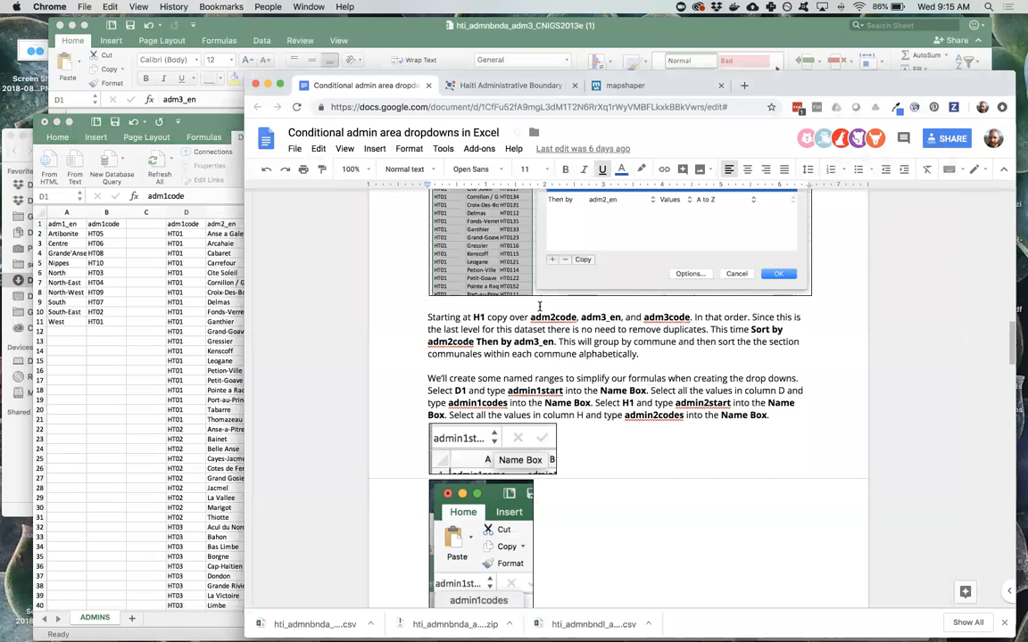
pyautogui.click(224, 328)
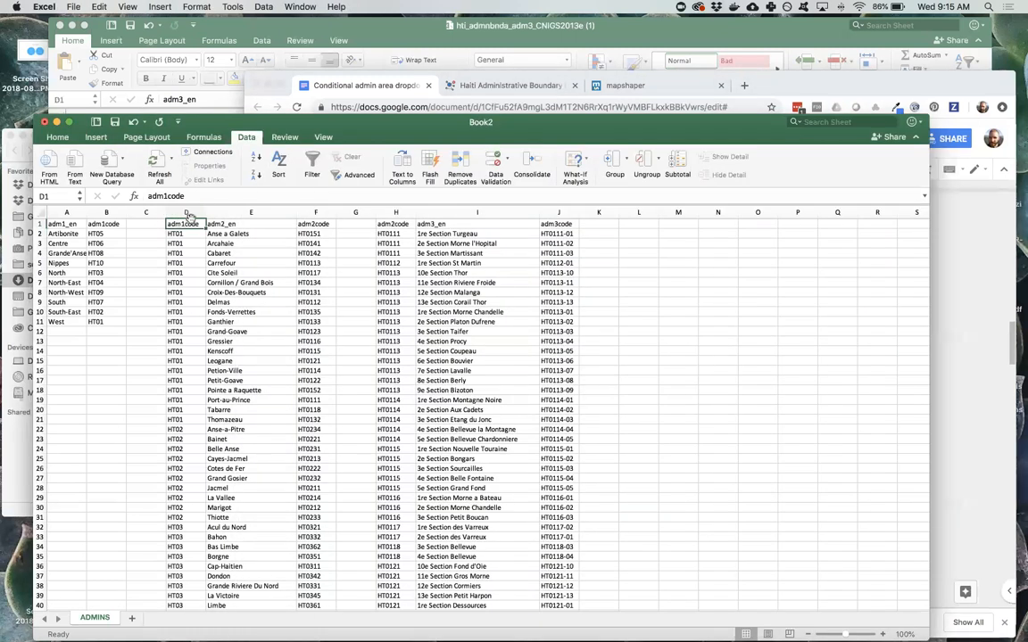
pyautogui.click(70, 196)
pyautogui.moveTo(62, 199); pyautogui.dragTo(29, 198)
pyautogui.write('admin1st')
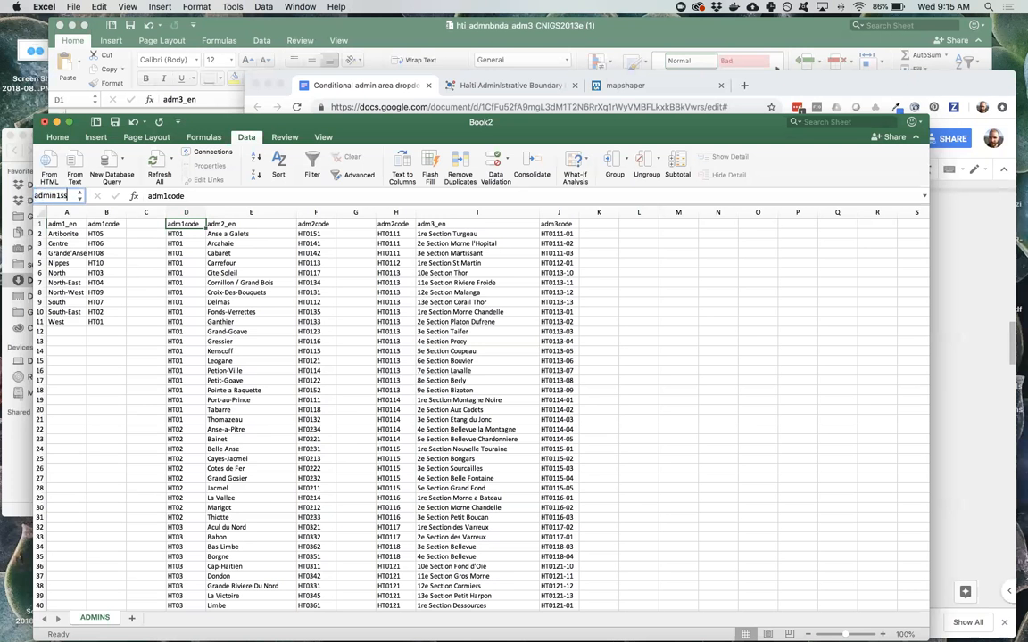
pyautogui.write('art')
pyautogui.press('Return')
# Step: Check the named range instructions in Chrome, return to Excel and name cell H1, the adm2code header of the admin 3 list, admin2start
pyautogui.click(986, 293)
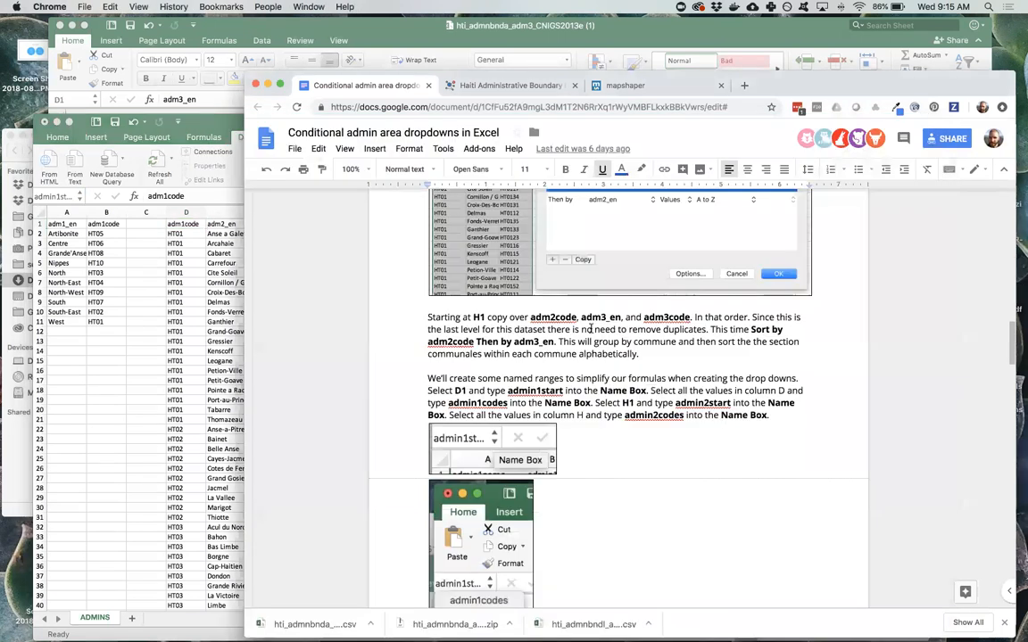
pyautogui.click(213, 308)
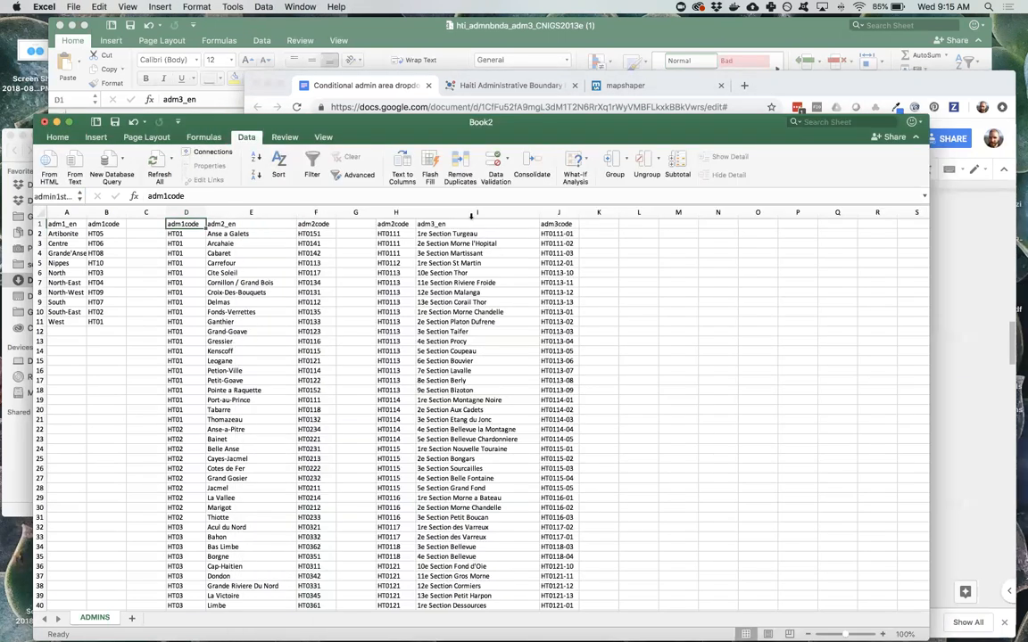
pyautogui.click(396, 225)
pyautogui.click(47, 197)
pyautogui.write('admiin')
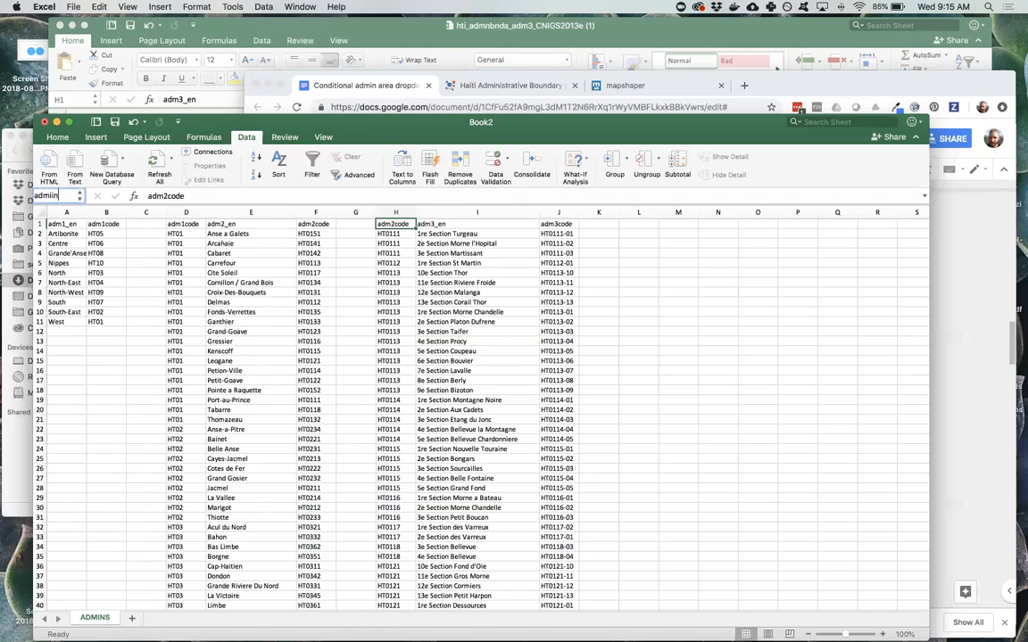
pyautogui.write('n2srtart')
pyautogui.press('BackSpace')
pyautogui.press('BackSpace')
pyautogui.press('BackSpace')
pyautogui.press('BackSpace')
pyautogui.press('BackSpace')
pyautogui.write('tart')
pyautogui.press('Return')
# Step: Close the hti_admnbnda_adm3_CNIGS2013e workbook and reread the named ranges section of the instructions in Chrome
pyautogui.click(951, 269)
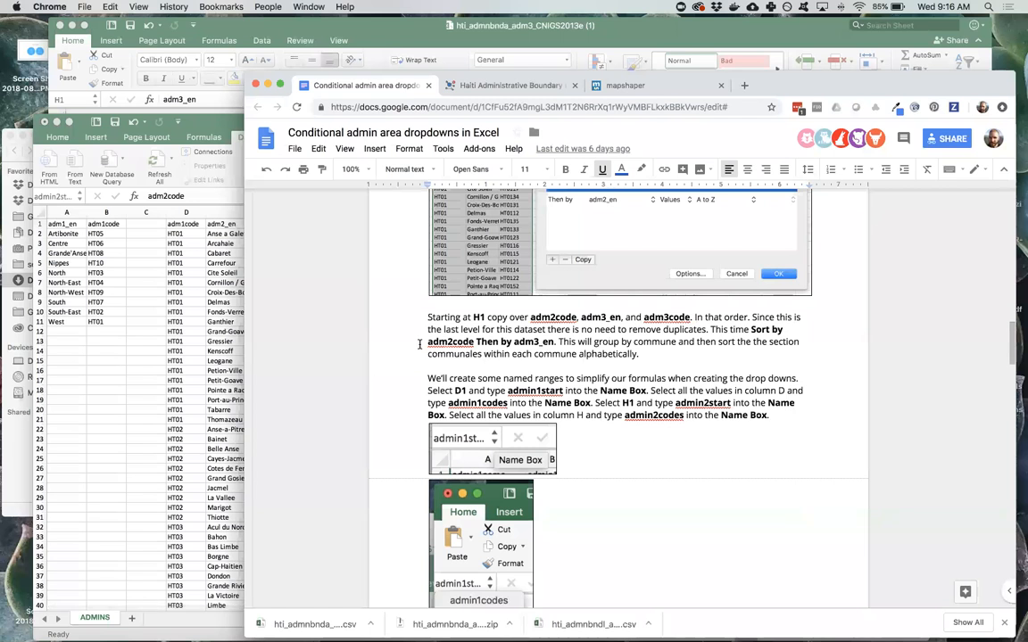
pyautogui.click(683, 36)
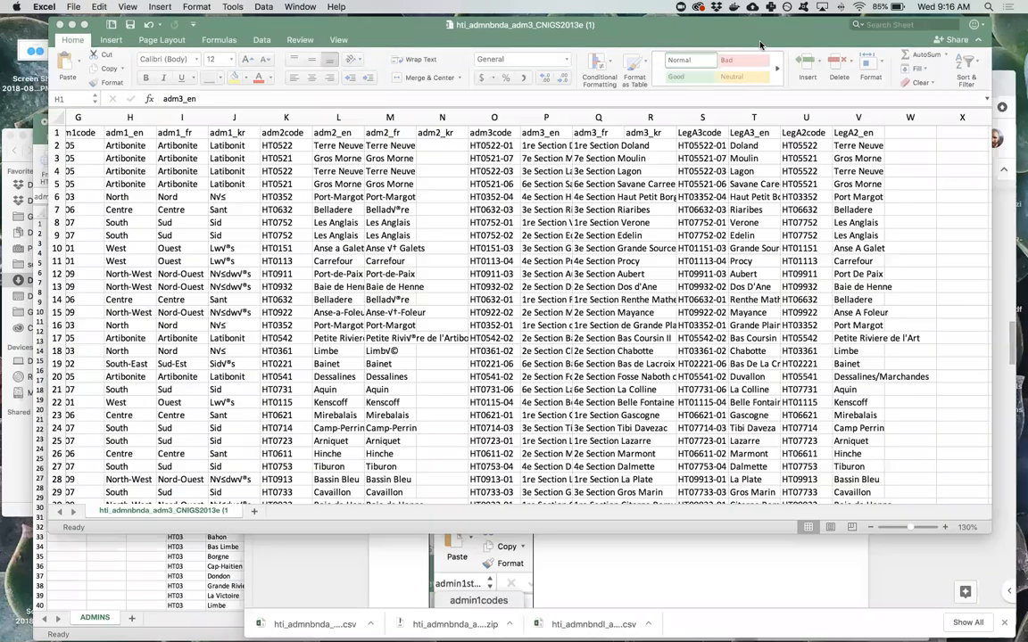
pyautogui.click(177, 562)
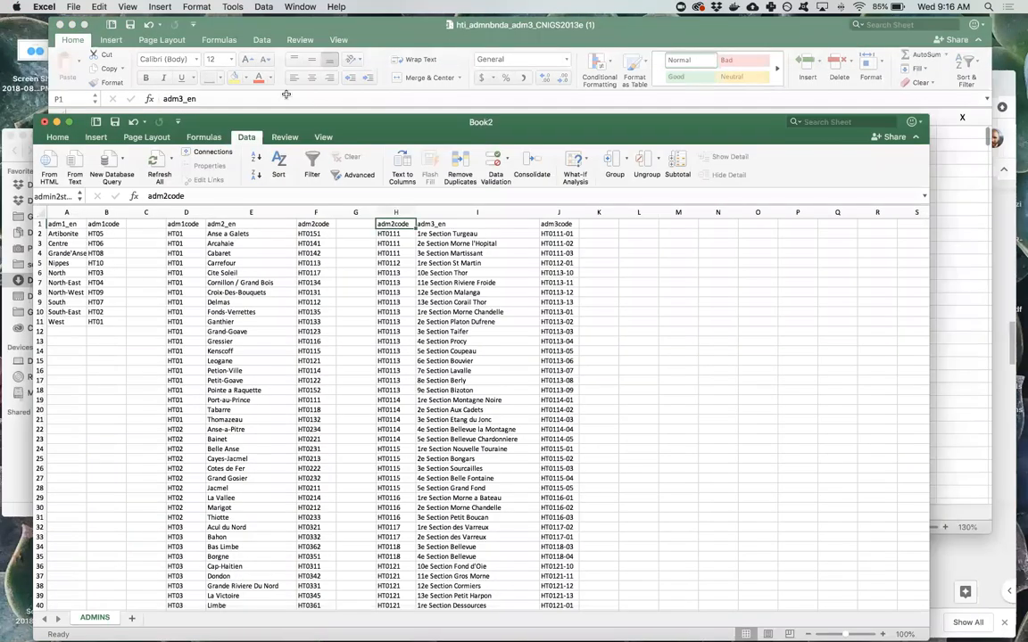
pyautogui.click(60, 26)
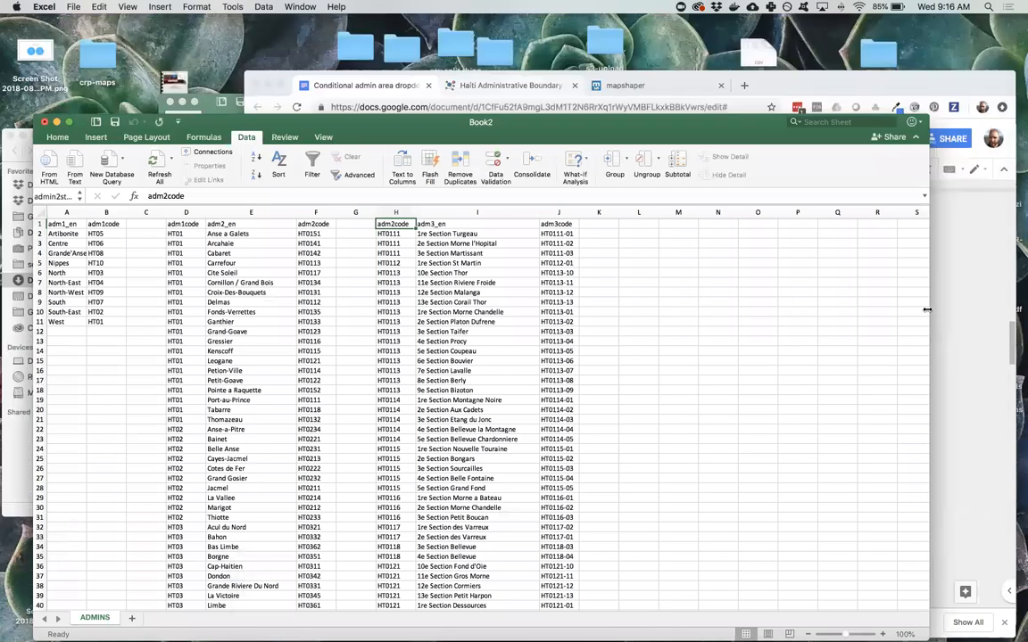
pyautogui.click(968, 321)
pyautogui.scroll(-8, 611, 265)
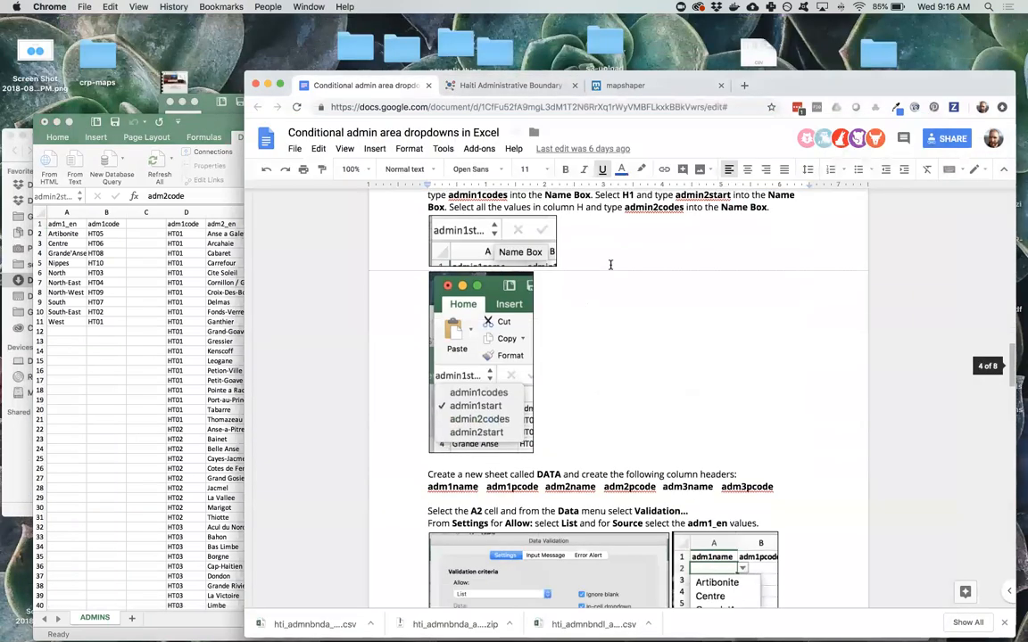
pyautogui.scroll(6, 610, 265)
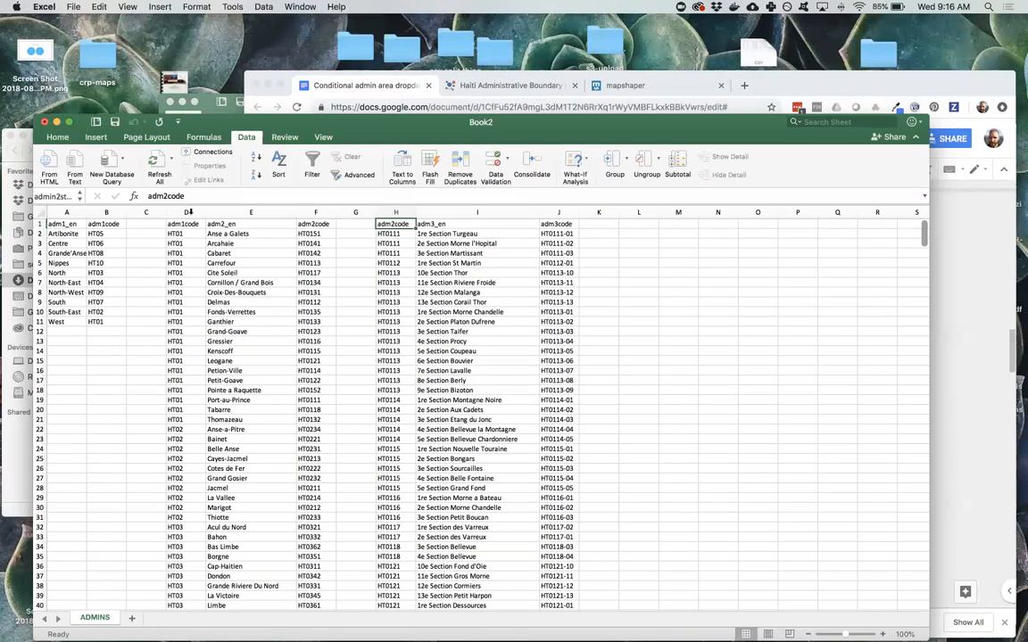
# Step: Name the whole filled adm1code range in column D, from D1 down, admin1codes in the Book2 workbook
pyautogui.click(187, 271)
pyautogui.click(186, 223)
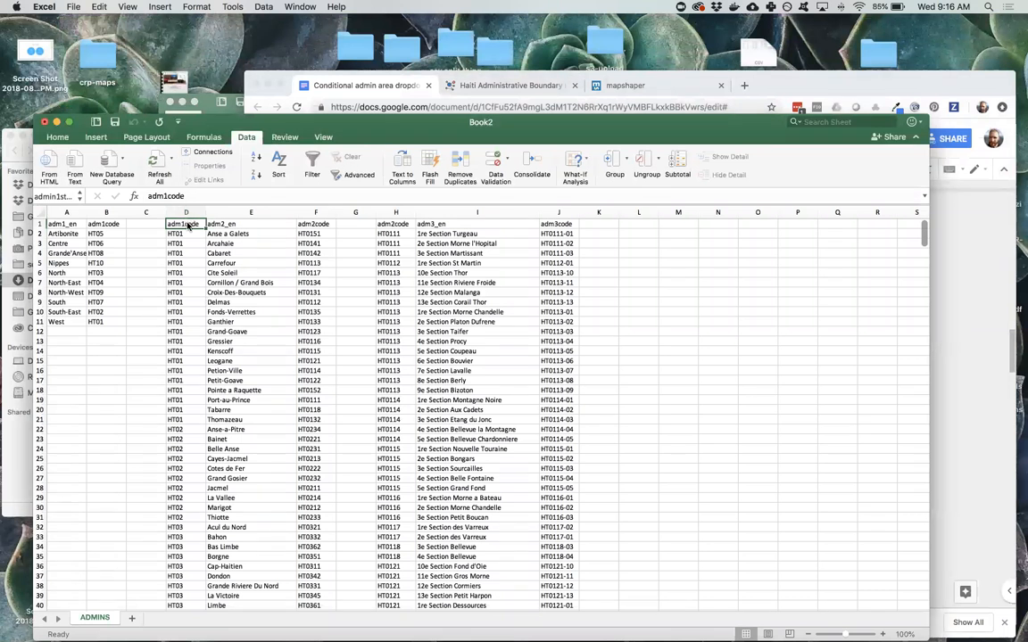
pyautogui.scroll(-20, 187, 226)
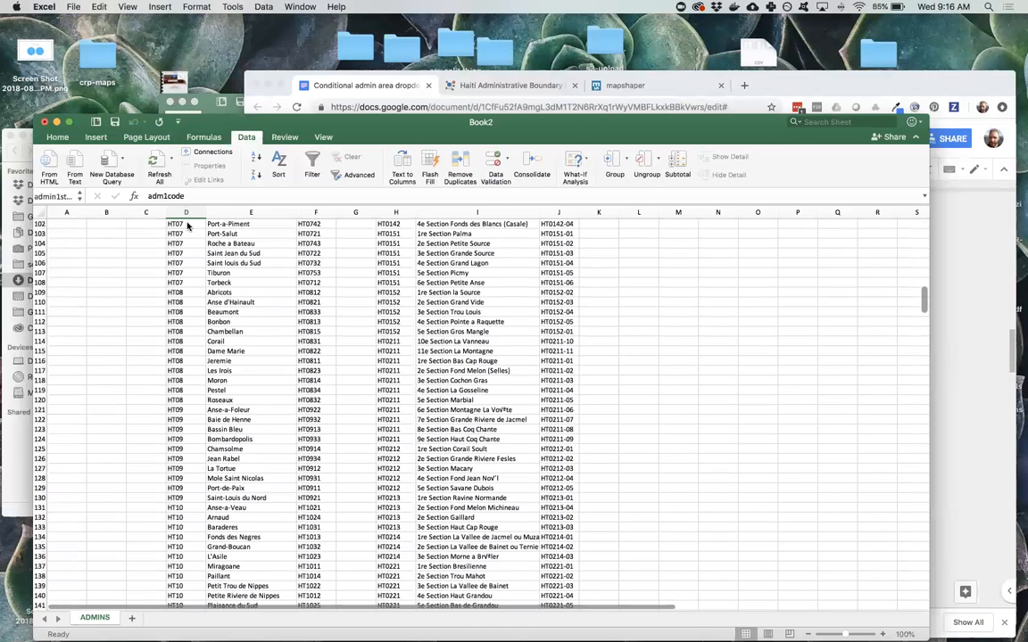
pyautogui.click(198, 252)
pyautogui.press('super+Up')
pyautogui.press('super+shift+Down')
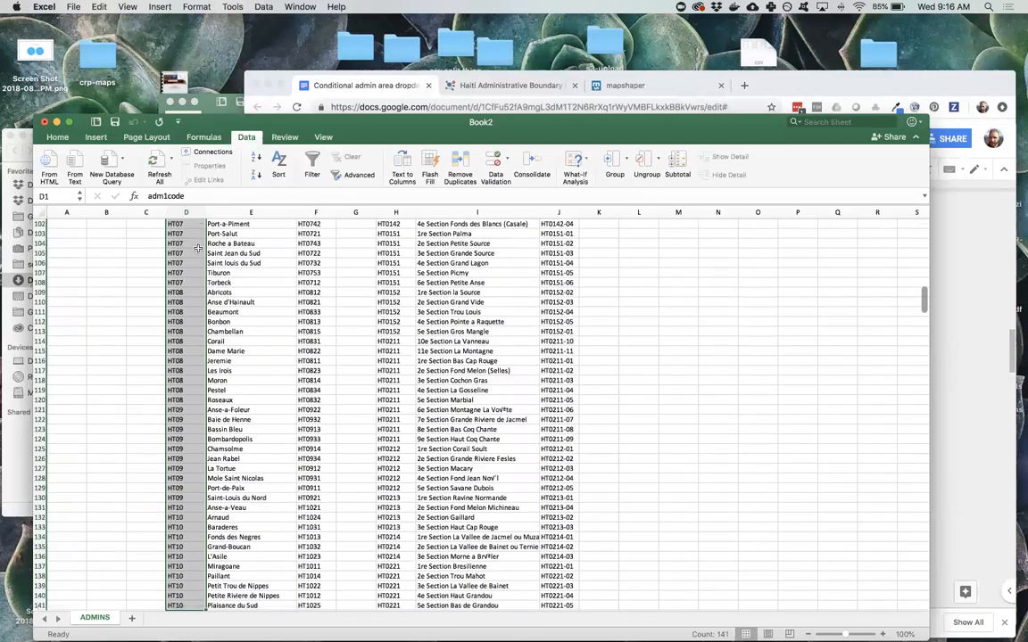
pyautogui.scroll(20, 198, 248)
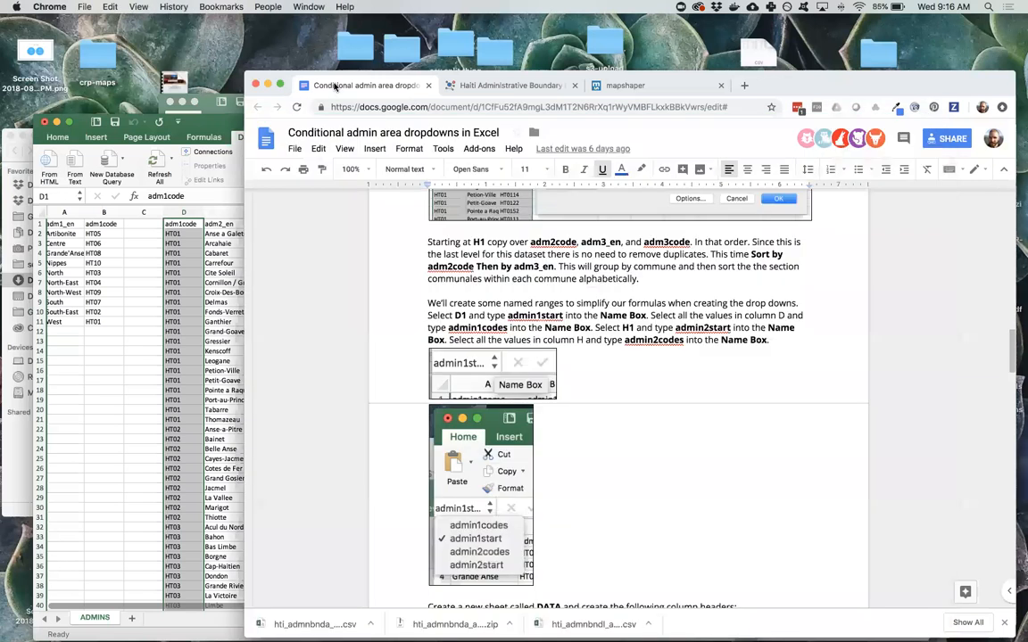
pyautogui.click(303, 82)
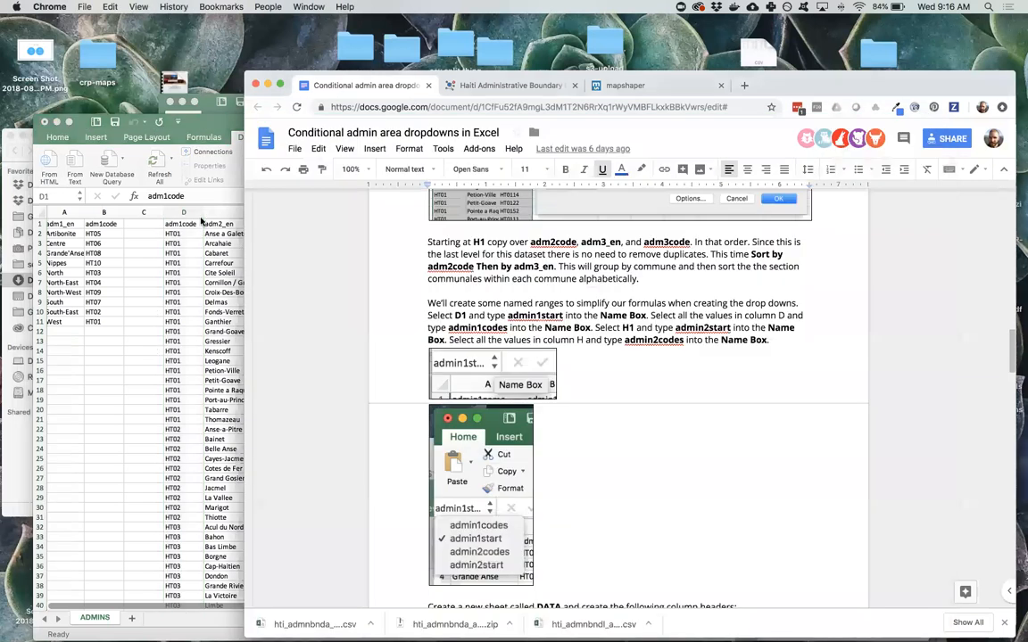
pyautogui.click(208, 122)
pyautogui.click(61, 196)
pyautogui.write('admin1code')
pyautogui.press('Return')
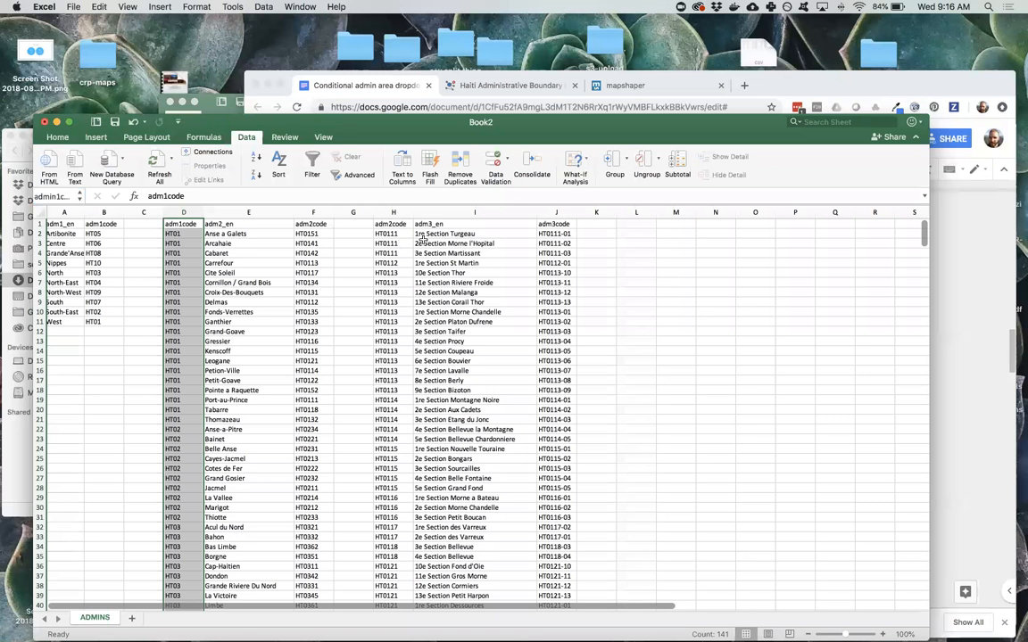
# Step: Name the whole filled adm2code range in column H, from H1 down, admin2codes
pyautogui.click(385, 224)
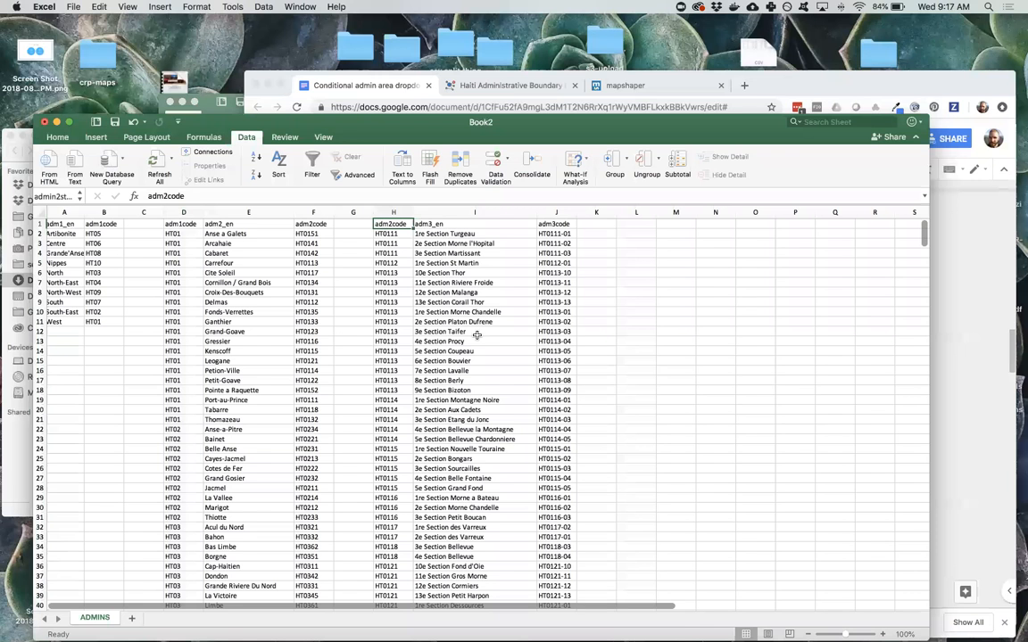
pyautogui.press('super+shift+Down')
pyautogui.scroll(-5, 472, 396)
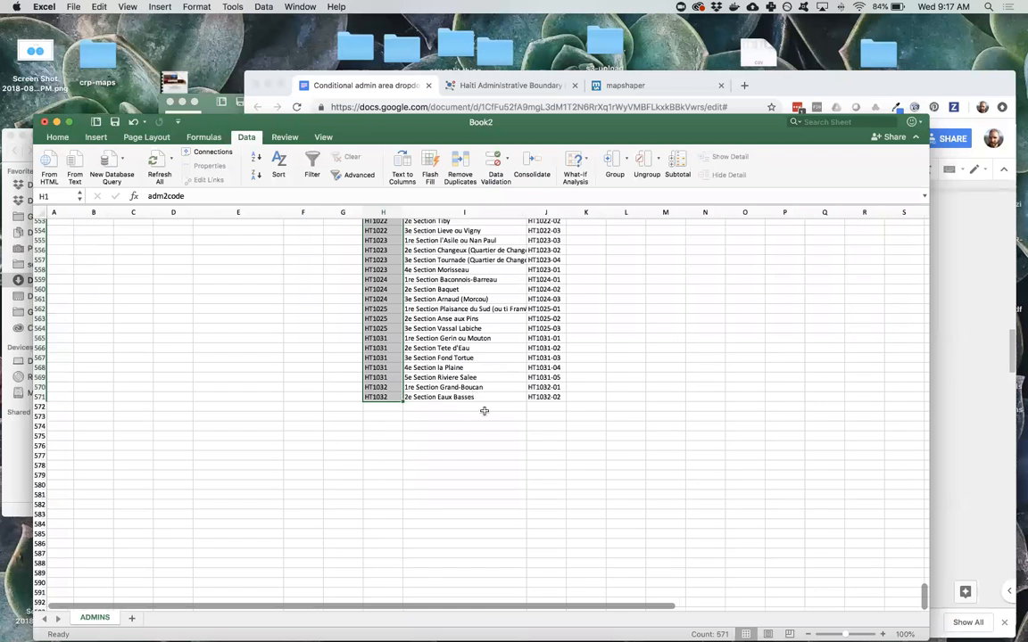
pyautogui.scroll(20, 466, 328)
pyautogui.scroll(-20, 465, 328)
pyautogui.click(55, 196)
pyautogui.write('admin1codes')
pyautogui.write('column')
pyautogui.press('Return')
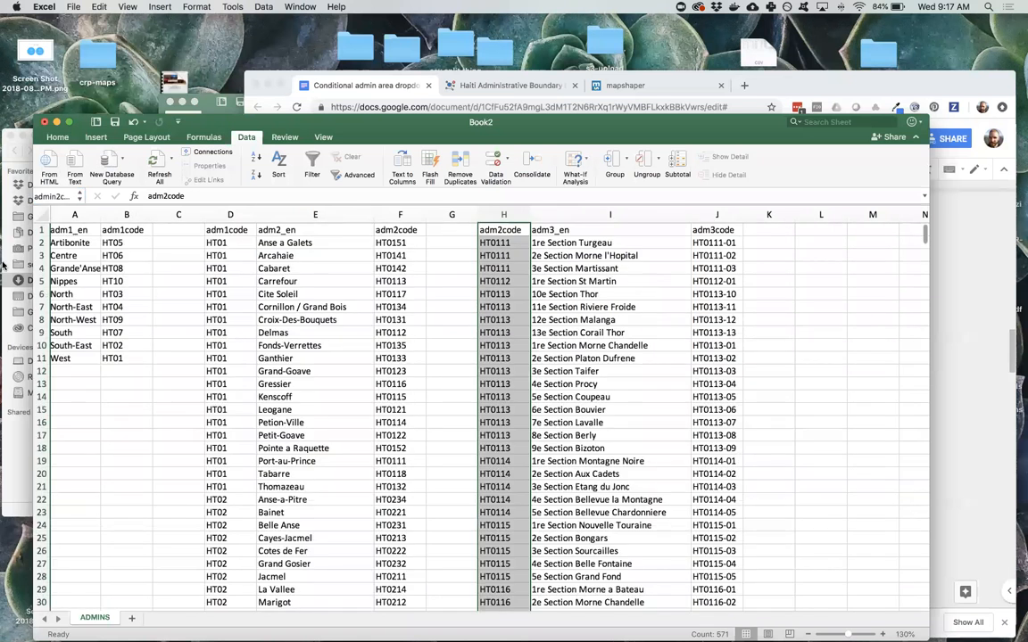
# Step: Jump to the defined named ranges one after another to check which cells each of them covers
pyautogui.click(165, 242)
pyautogui.click(77, 197)
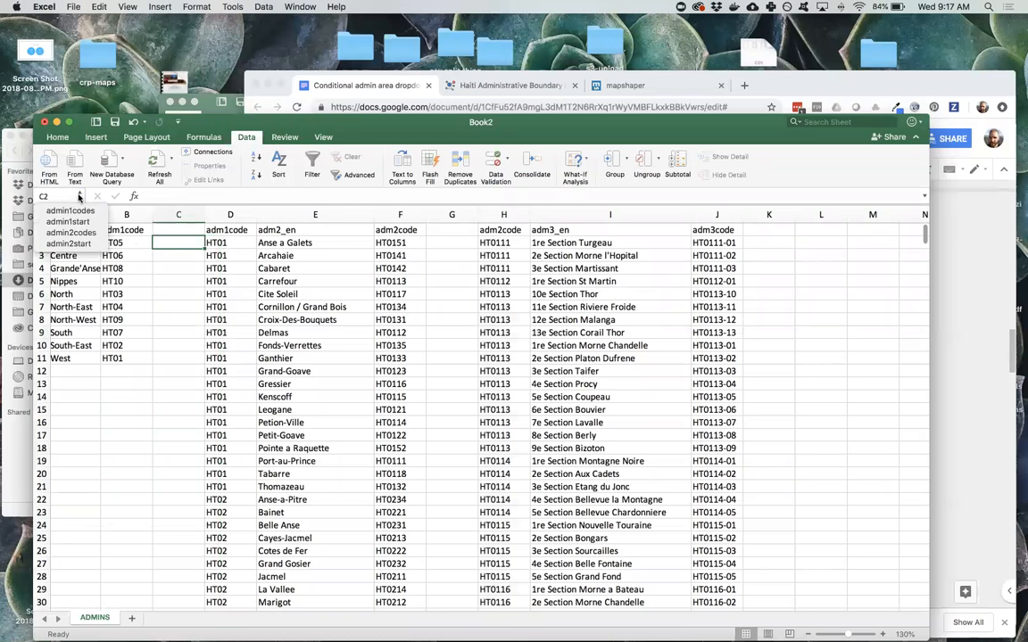
pyautogui.click(79, 212)
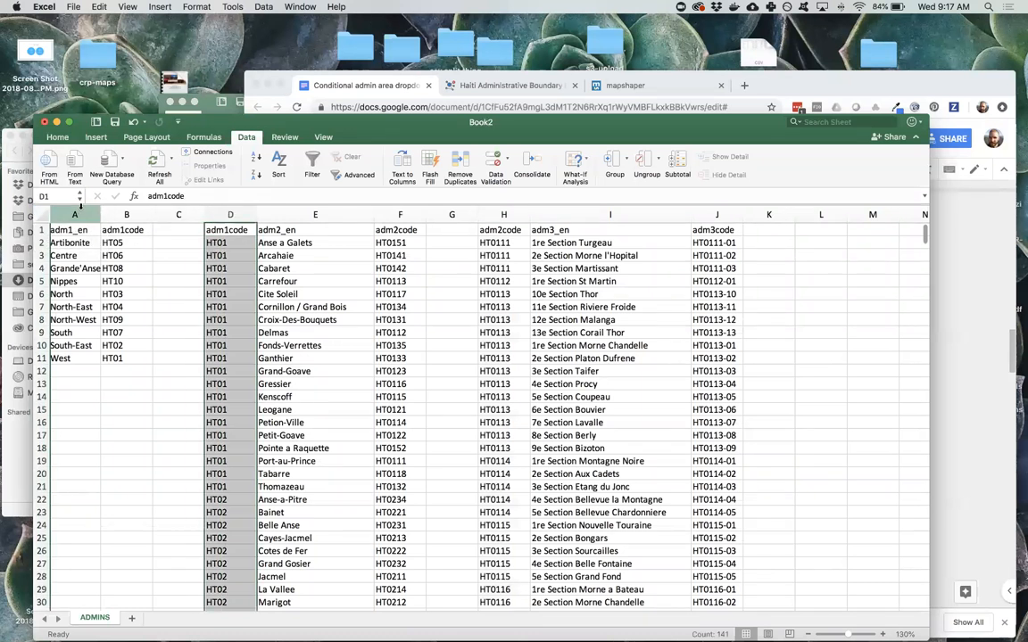
pyautogui.click(77, 193)
pyautogui.click(85, 221)
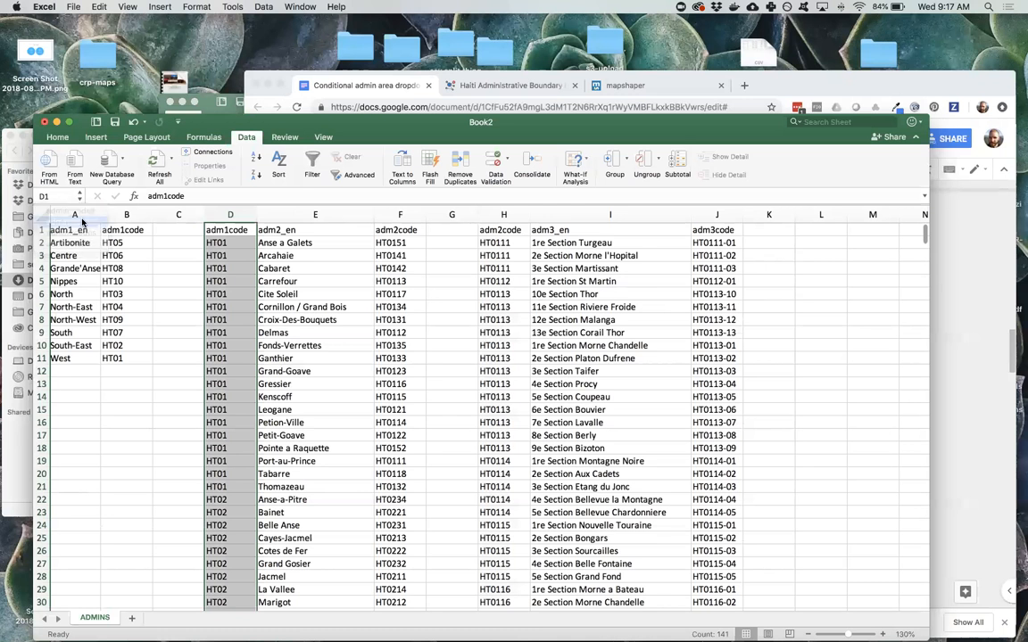
pyautogui.click(80, 196)
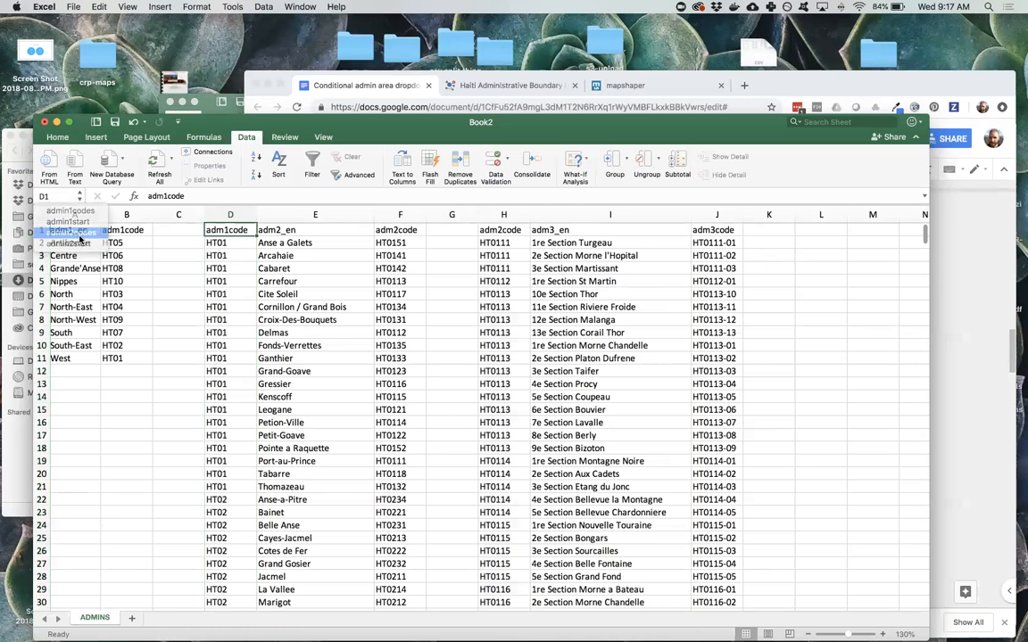
pyautogui.click(83, 213)
pyautogui.click(79, 195)
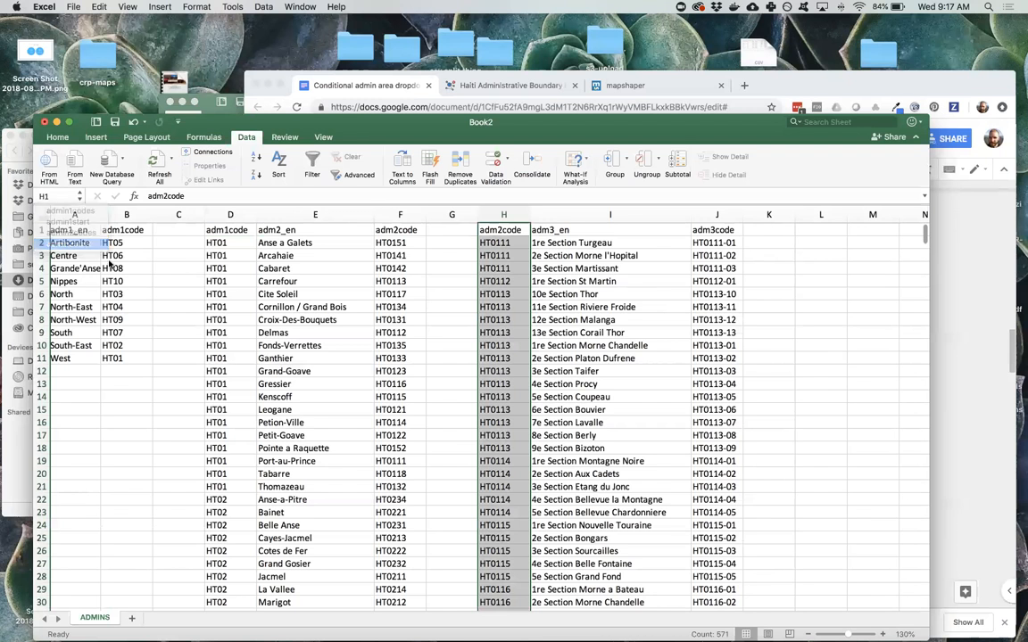
pyautogui.click(93, 228)
pyautogui.click(143, 269)
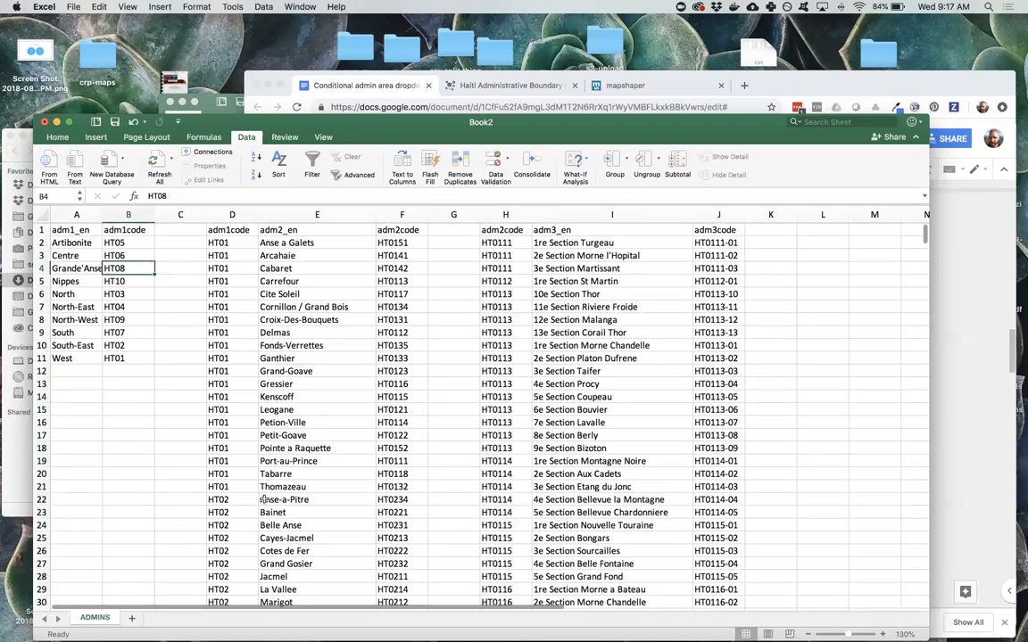
# Step: Add a new worksheet after ADMINS and rename it DATA
pyautogui.click(131, 618)
pyautogui.doubleClick(141, 617)
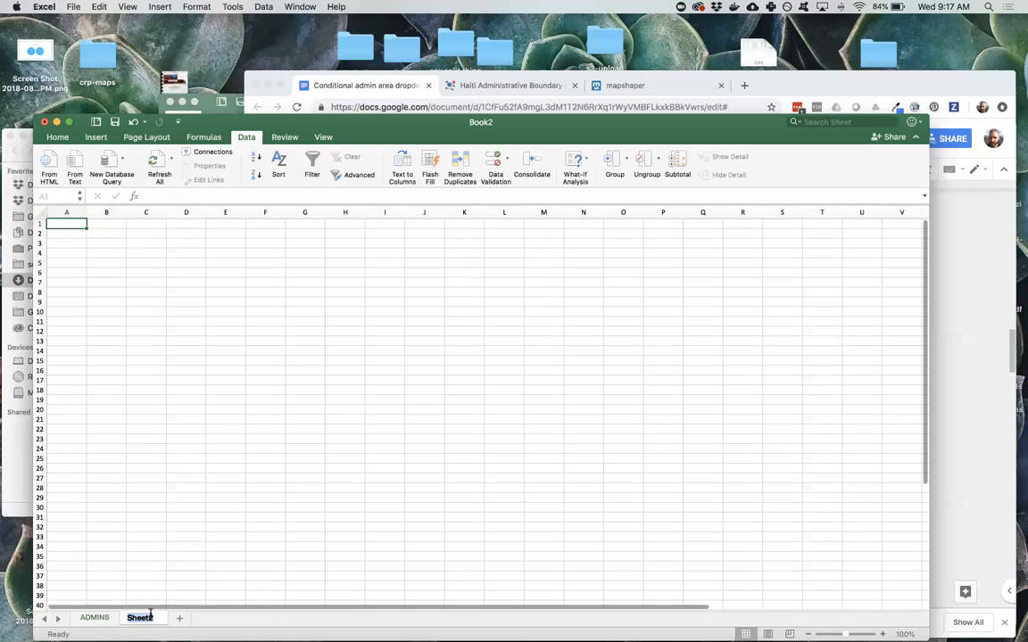
pyautogui.write('DATA')
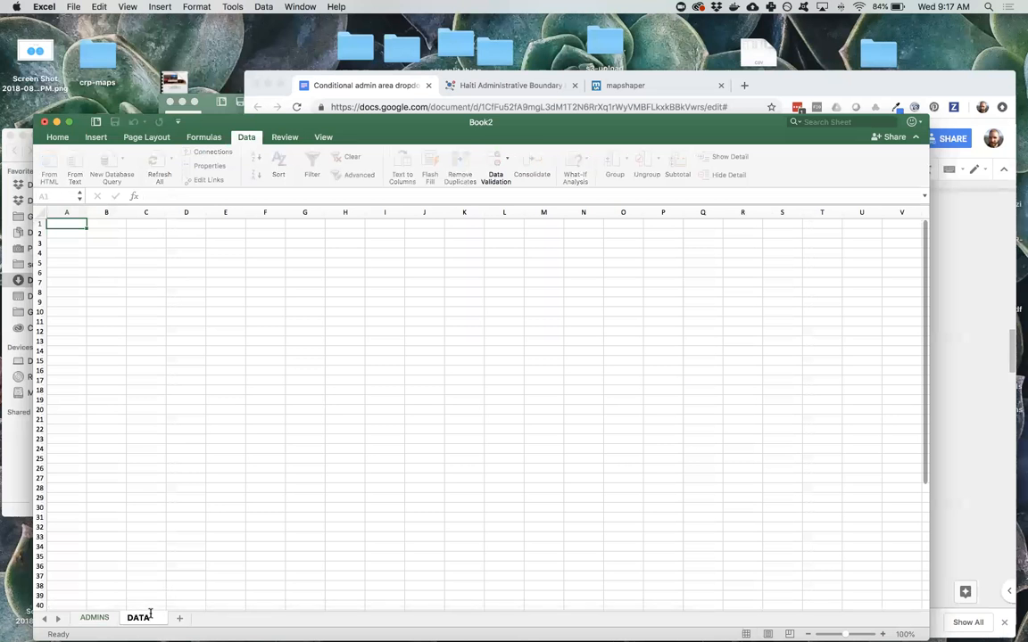
pyautogui.press('Return')
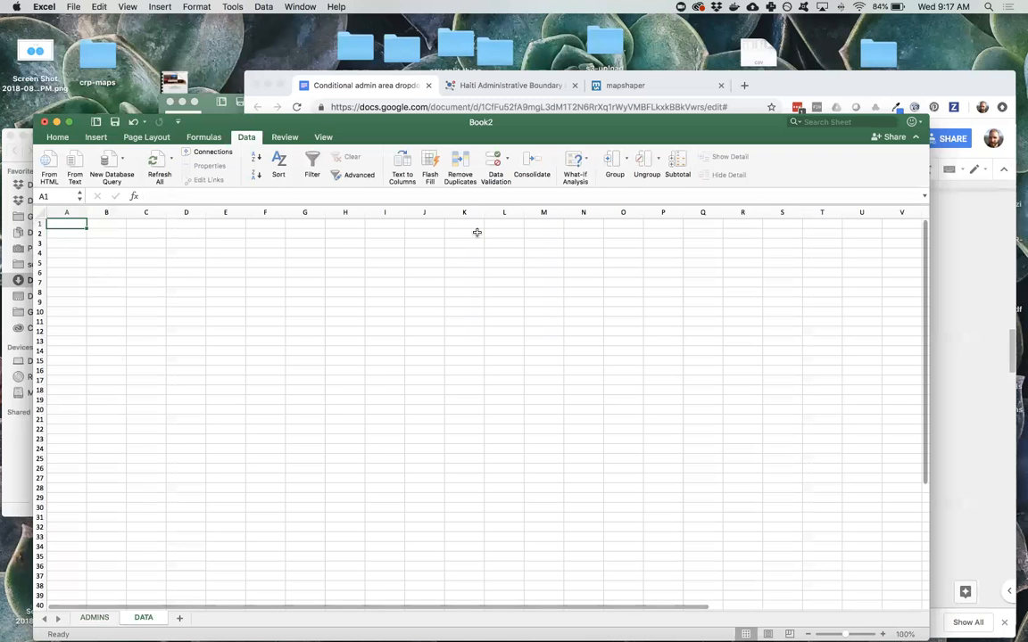
# Step: Enter the headers admin1, admin1code, admin2 and admin2code in cells A1 to D1 of the DATA sheet
pyautogui.write('admin2')
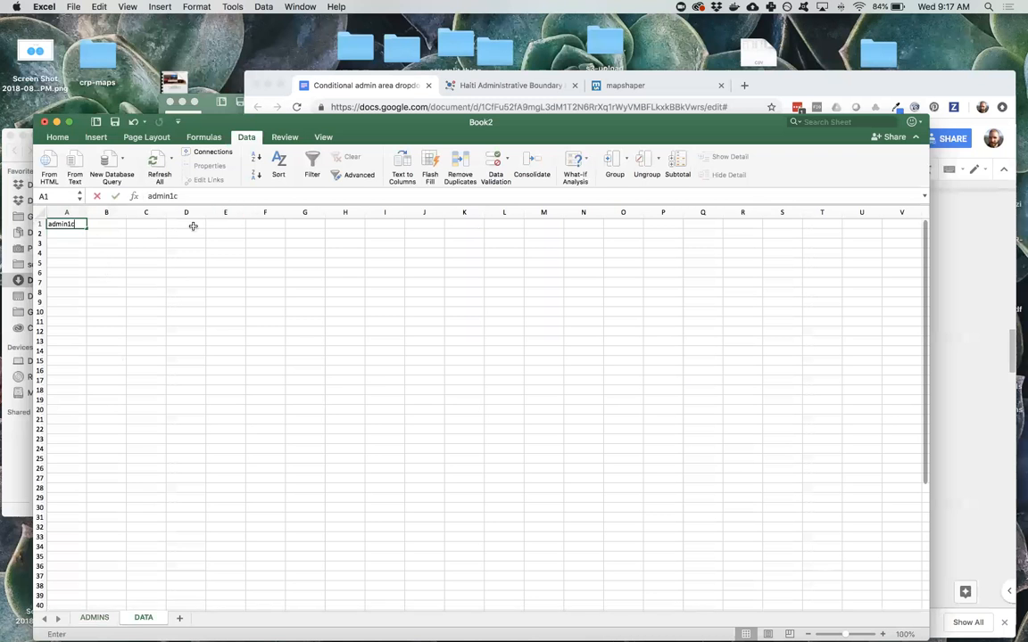
pyautogui.press('Tab')
pyautogui.write('admin-code')
pyautogui.press('BackSpace')
pyautogui.press('BackSpace')
pyautogui.press('BackSpace')
pyautogui.press('BackSpace')
pyautogui.press('BackSpace')
pyautogui.write('1code')
pyautogui.press('Tab')
pyautogui.write('admin2')
pyautogui.press('Tab')
pyautogui.write('admin2code')
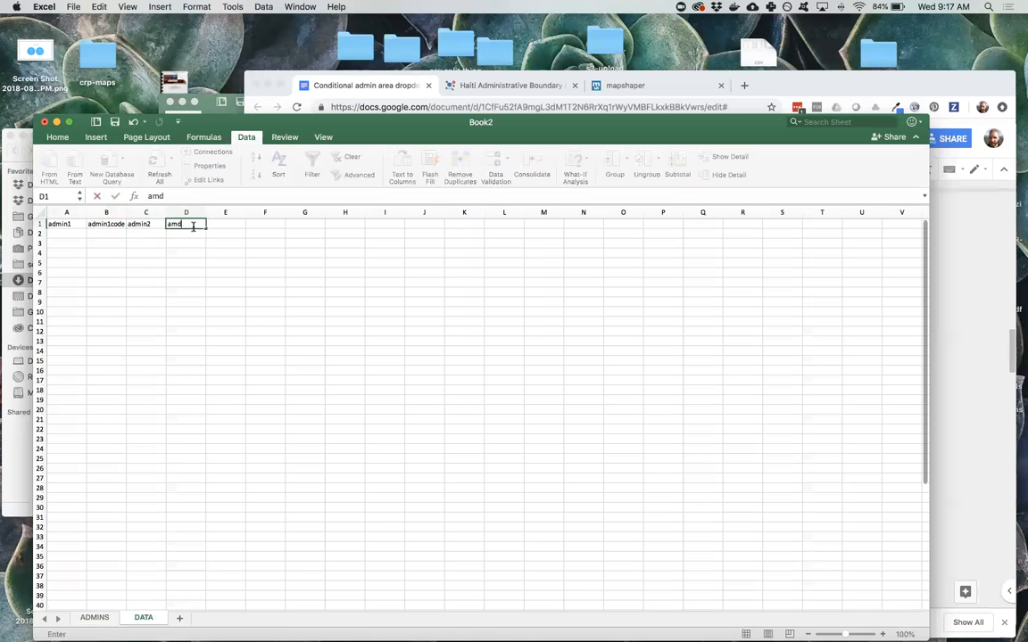
pyautogui.press('Return')
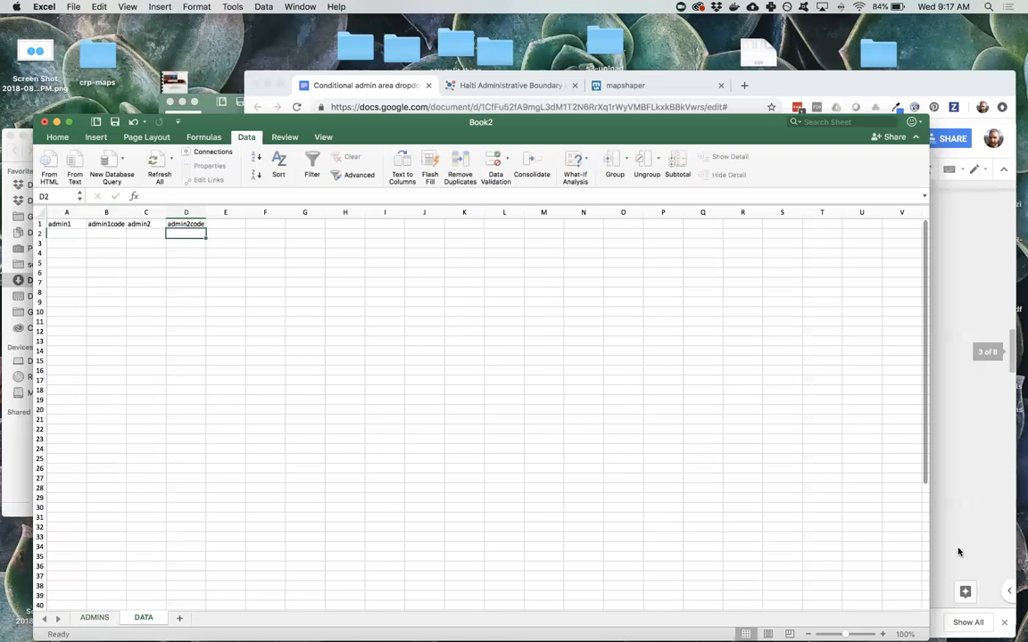
# Step: Add the headers admin3 and admin3code in cells E1 and F1 of the DATA sheet
pyautogui.press('alt+super+equal')
pyautogui.press('alt+super+equal')
pyautogui.press('alt+super+equal')
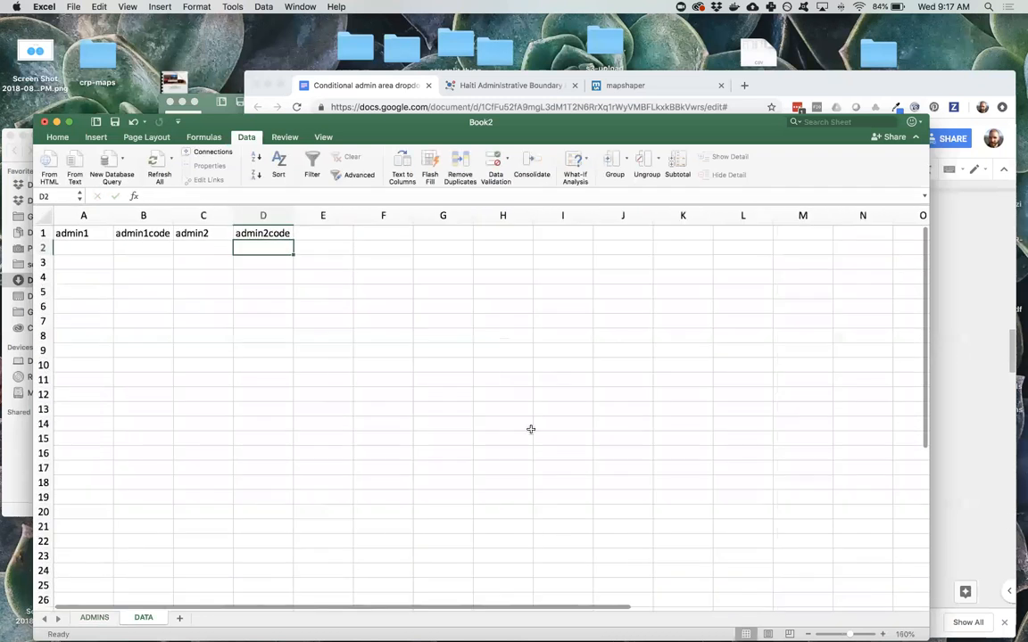
pyautogui.click(316, 235)
pyautogui.write('admin3')
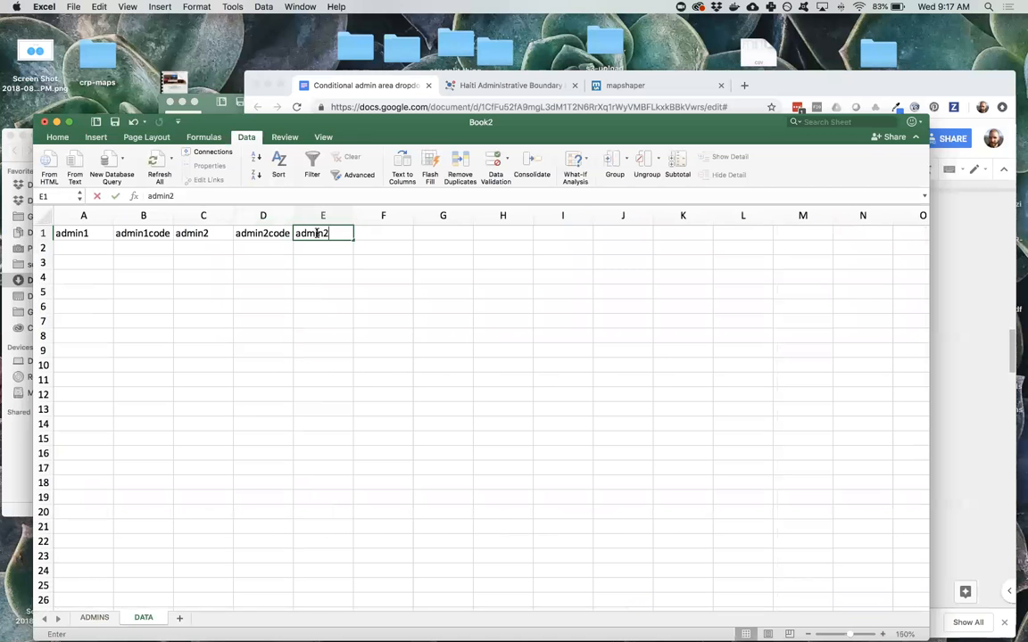
pyautogui.press('Right')
pyautogui.write('admin3code')
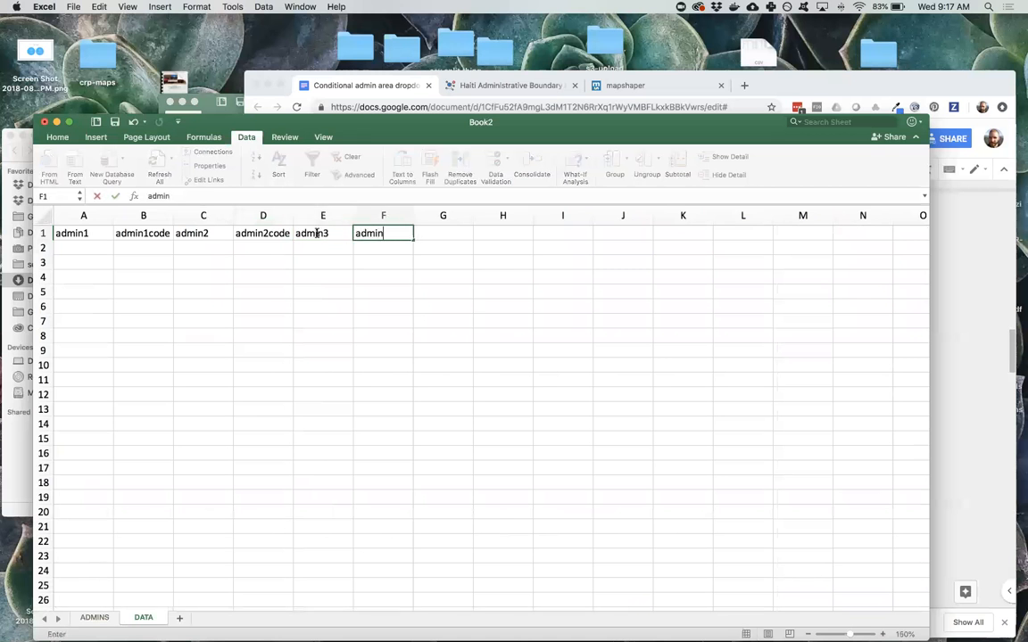
pyautogui.press('Return')
# Step: Set up data validation for cell A2 of the DATA sheet, allowing only values from a List
pyautogui.click(78, 247)
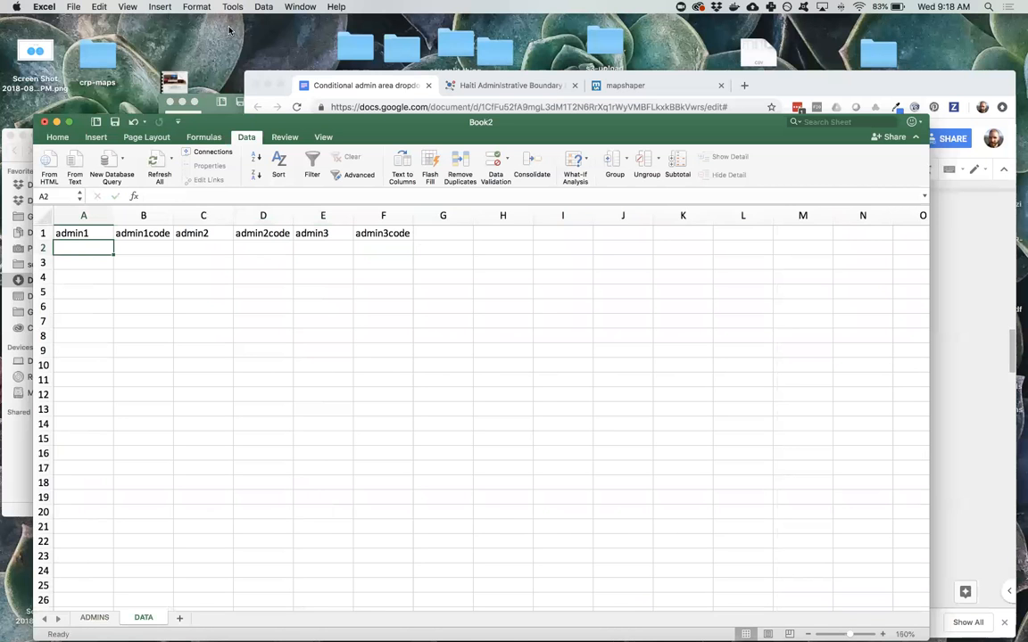
pyautogui.moveTo(291, 125); pyautogui.dragTo(288, 77)
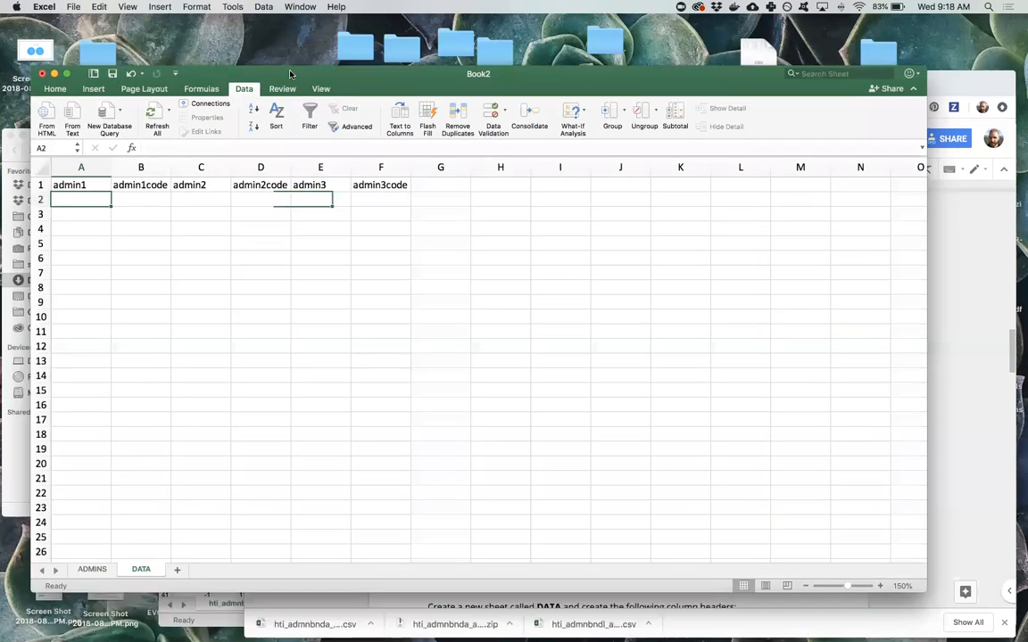
pyautogui.click(196, 7)
pyautogui.moveTo(243, 7)
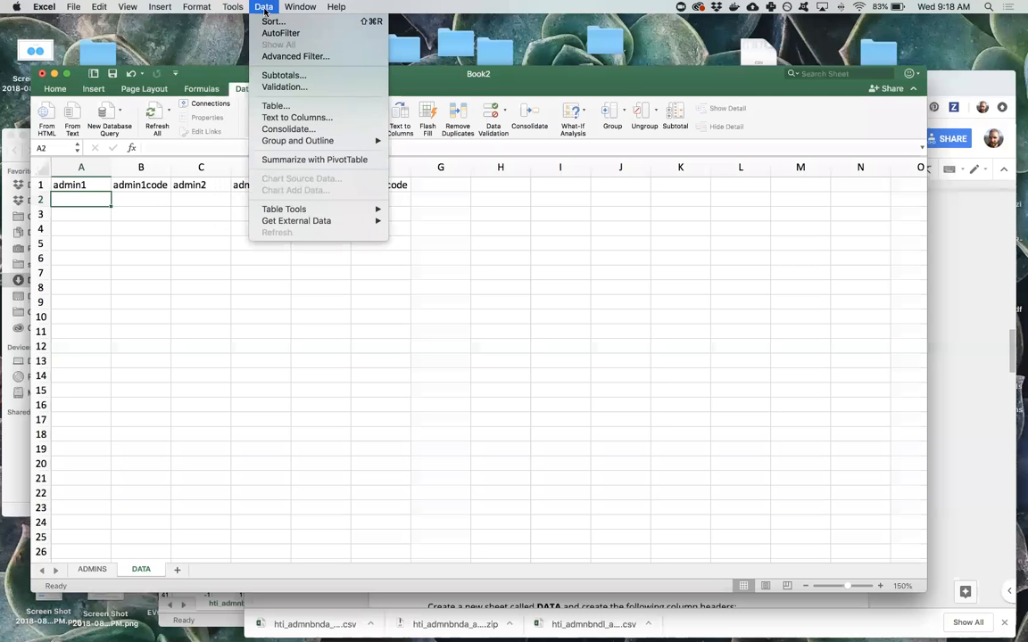
pyautogui.click(278, 87)
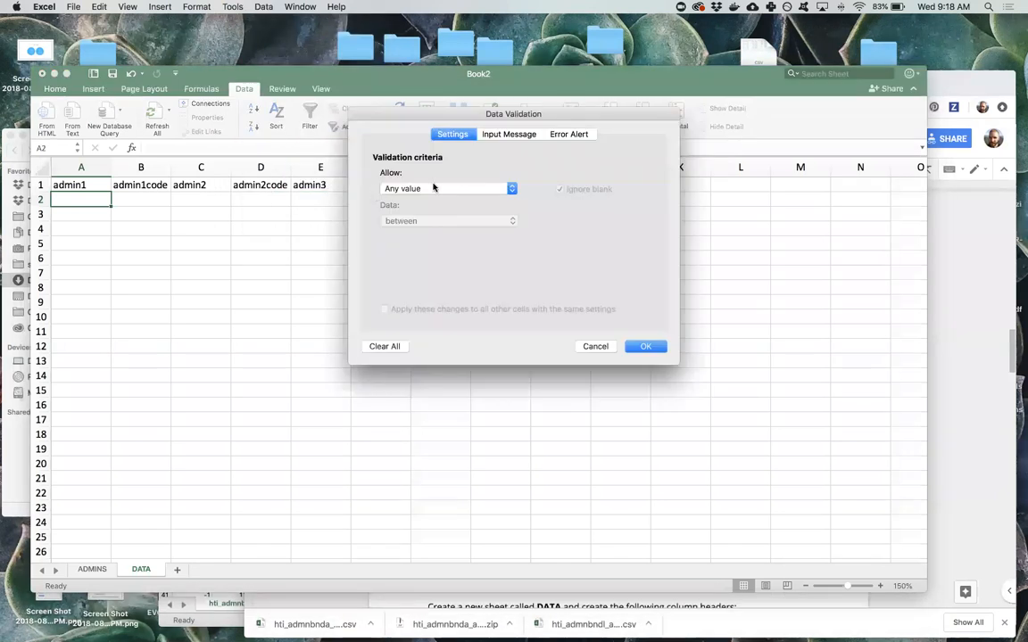
pyautogui.moveTo(447, 119); pyautogui.dragTo(409, 156)
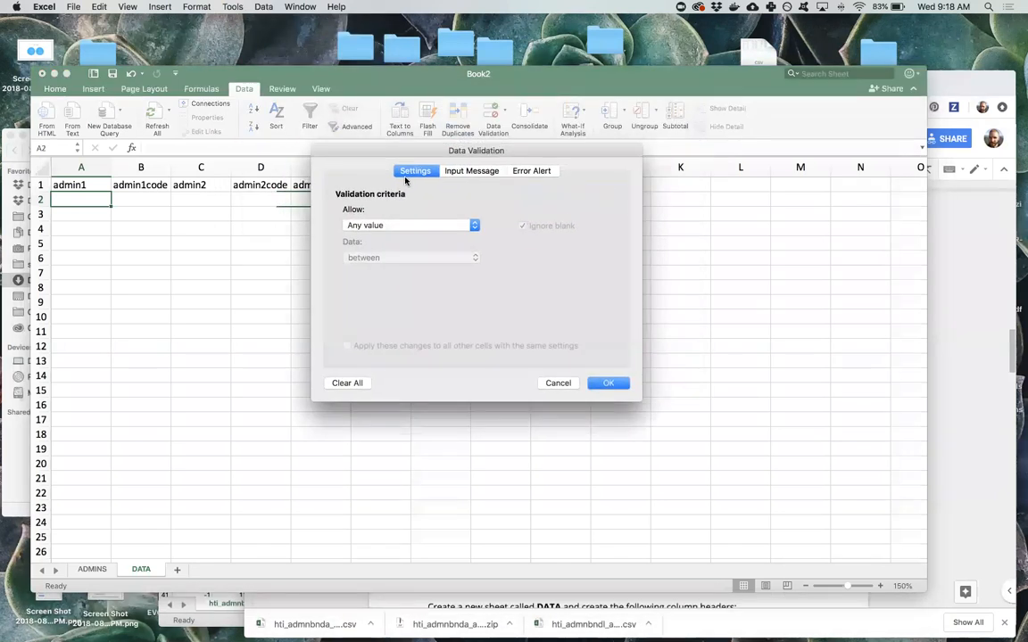
pyautogui.click(414, 226)
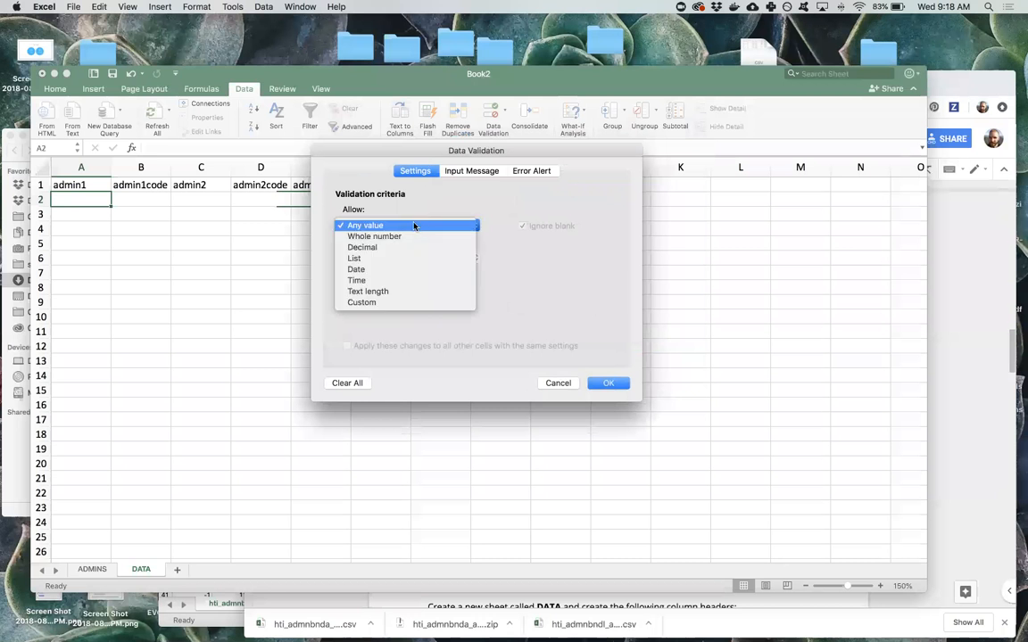
pyautogui.click(381, 260)
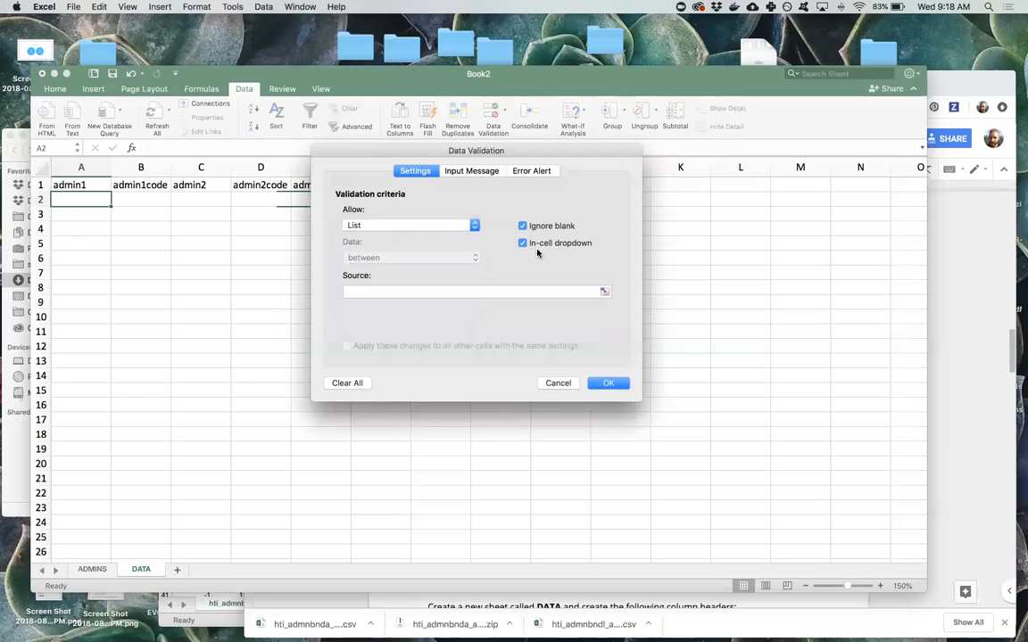
# Step: Use =ADMINS!$A$2:$A$11 as the list source, turn off Ignore blank, and apply the validation to cell A2
pyautogui.click(604, 292)
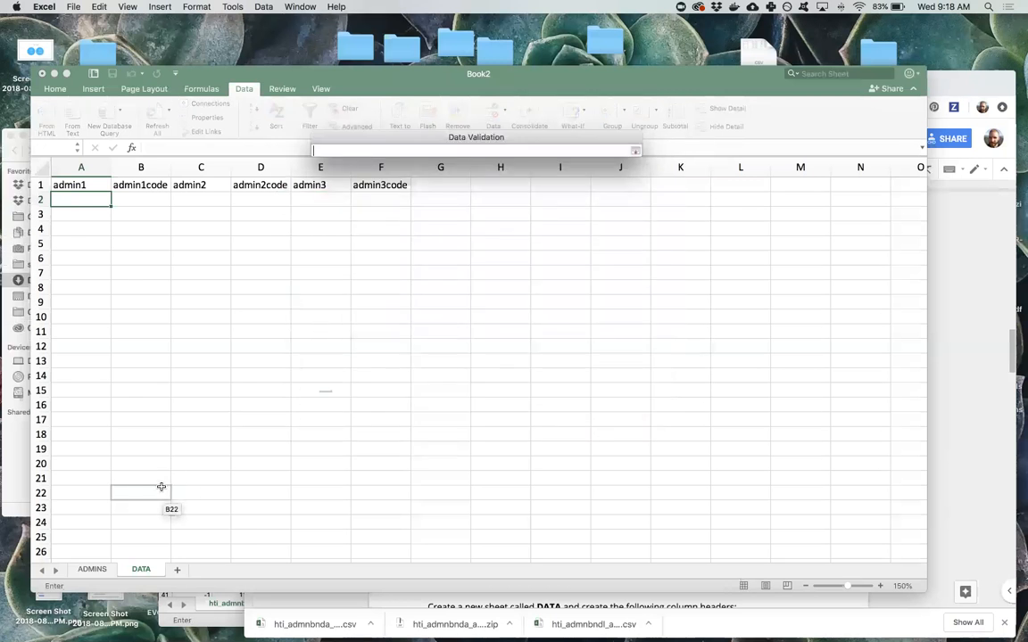
pyautogui.click(101, 574)
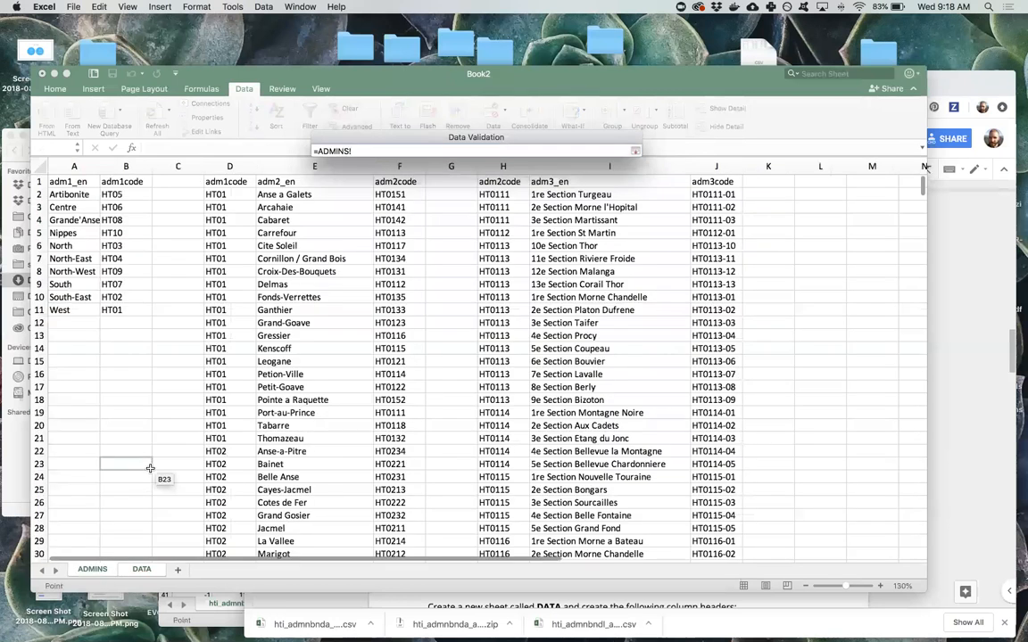
pyautogui.moveTo(76, 194); pyautogui.dragTo(80, 306)
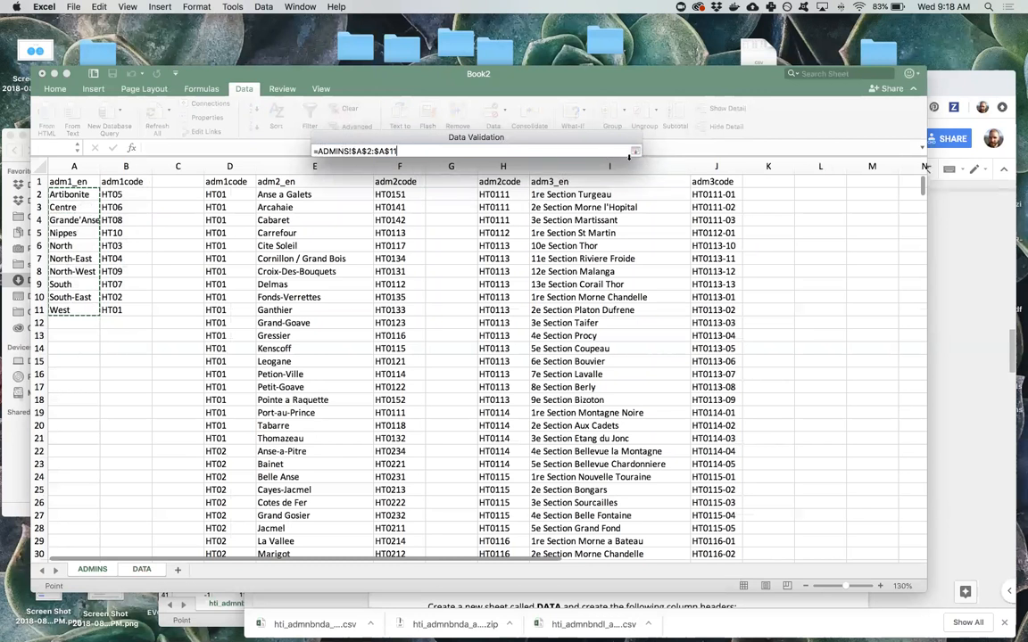
pyautogui.press('Return')
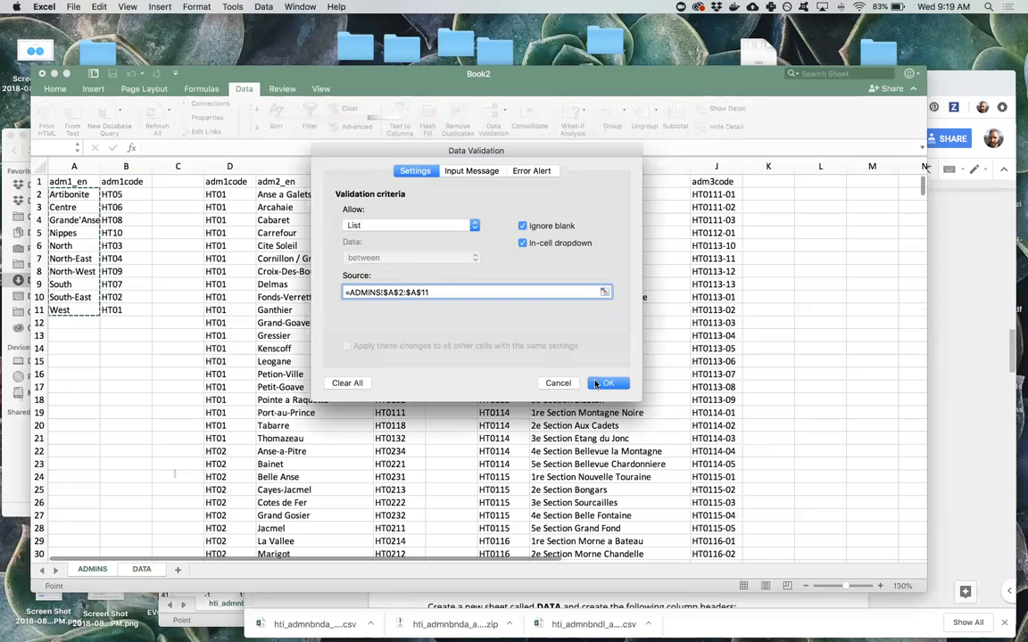
pyautogui.click(522, 226)
pyautogui.click(605, 383)
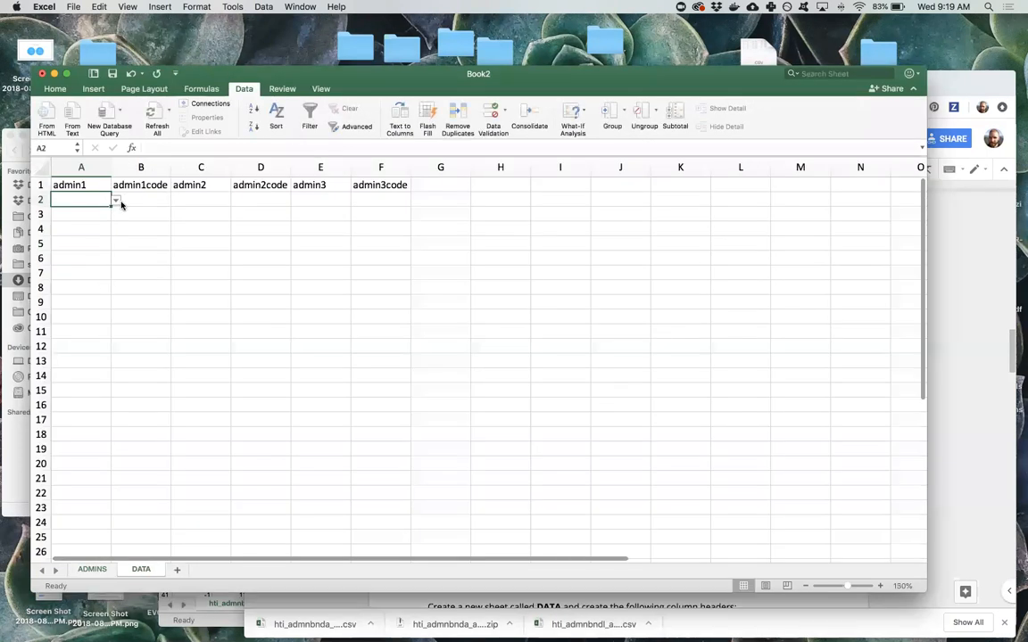
# Step: Try the admin1 dropdown in cell A2 and choose North from its list
pyautogui.click(117, 201)
pyautogui.click(120, 201)
pyautogui.click(130, 209)
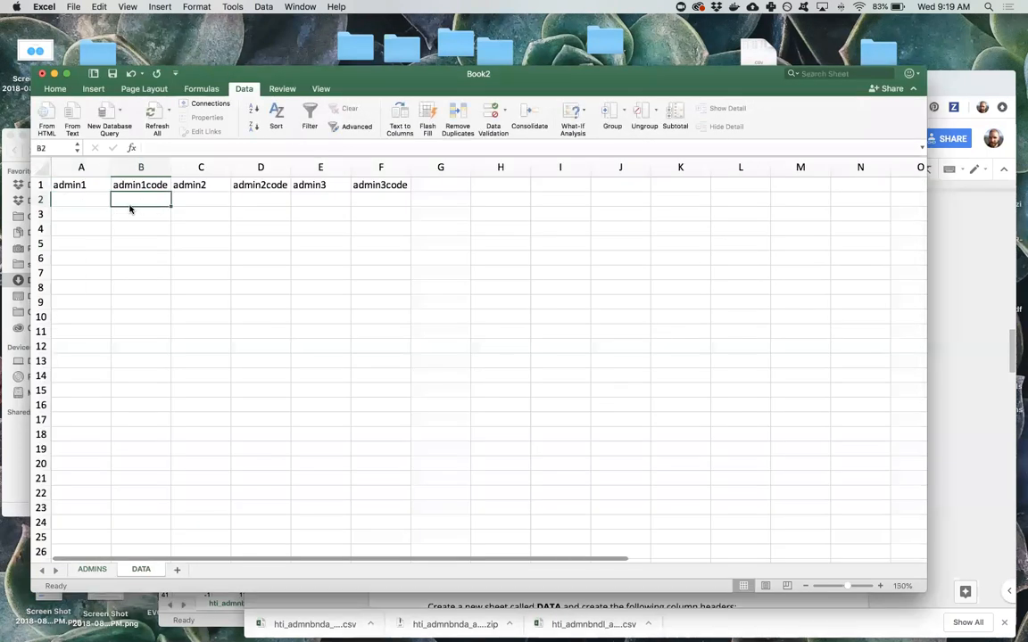
pyautogui.click(94, 198)
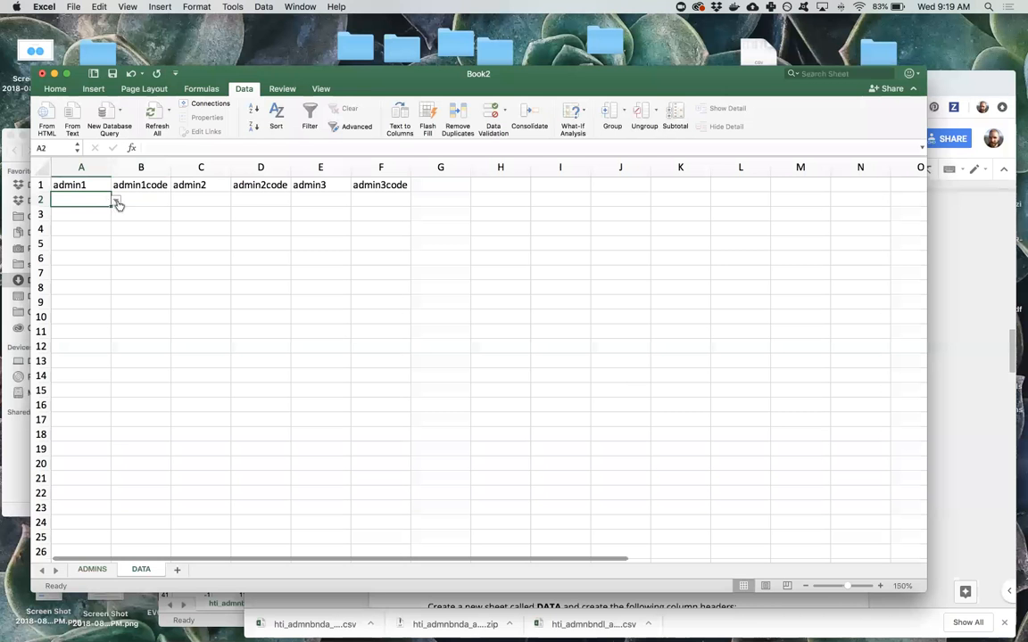
pyautogui.click(118, 203)
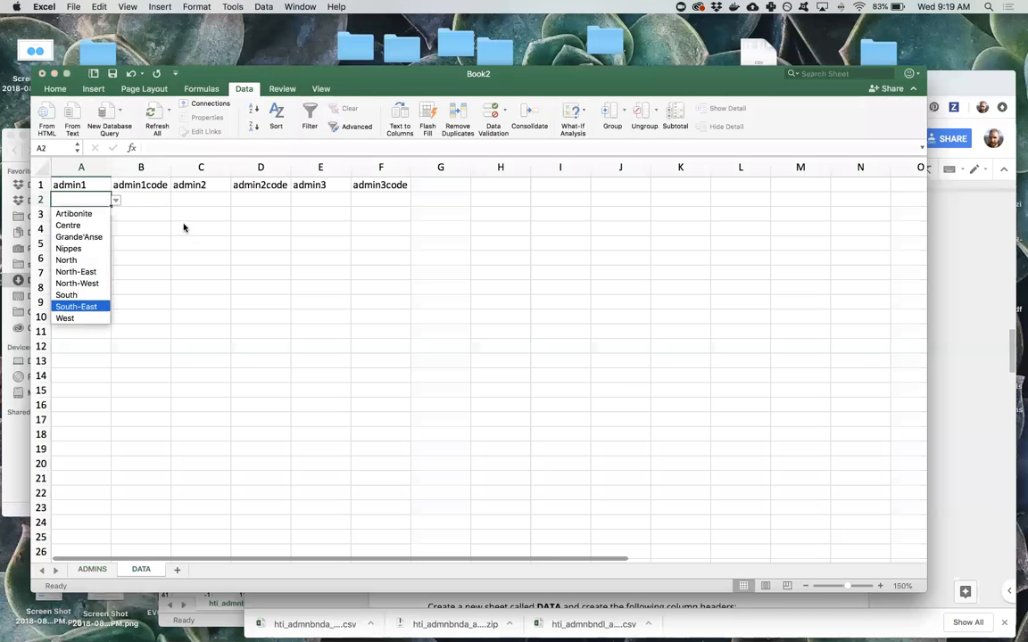
pyautogui.press('Escape')
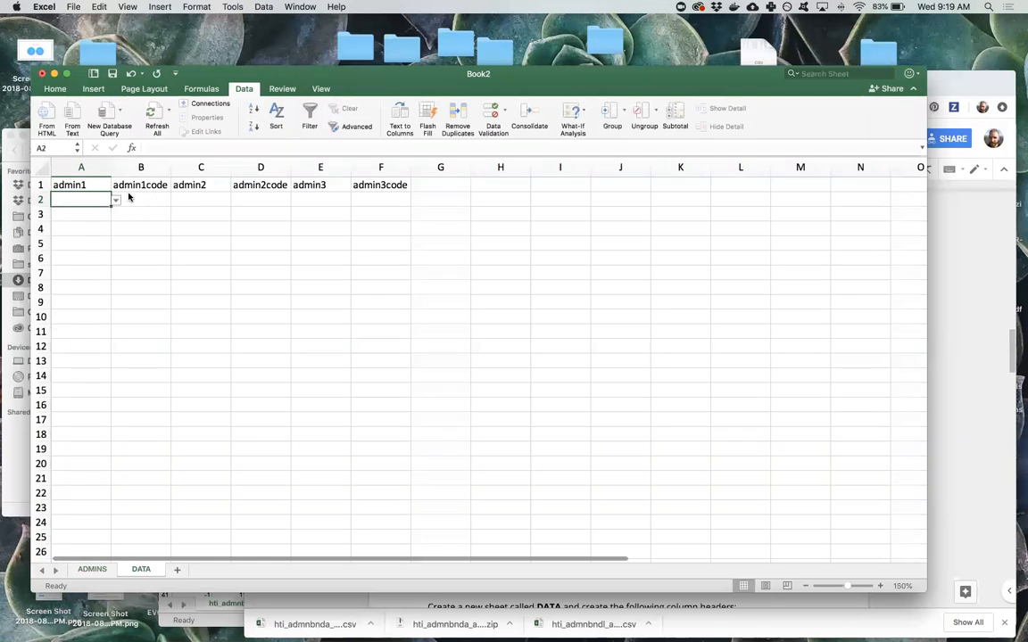
pyautogui.click(116, 201)
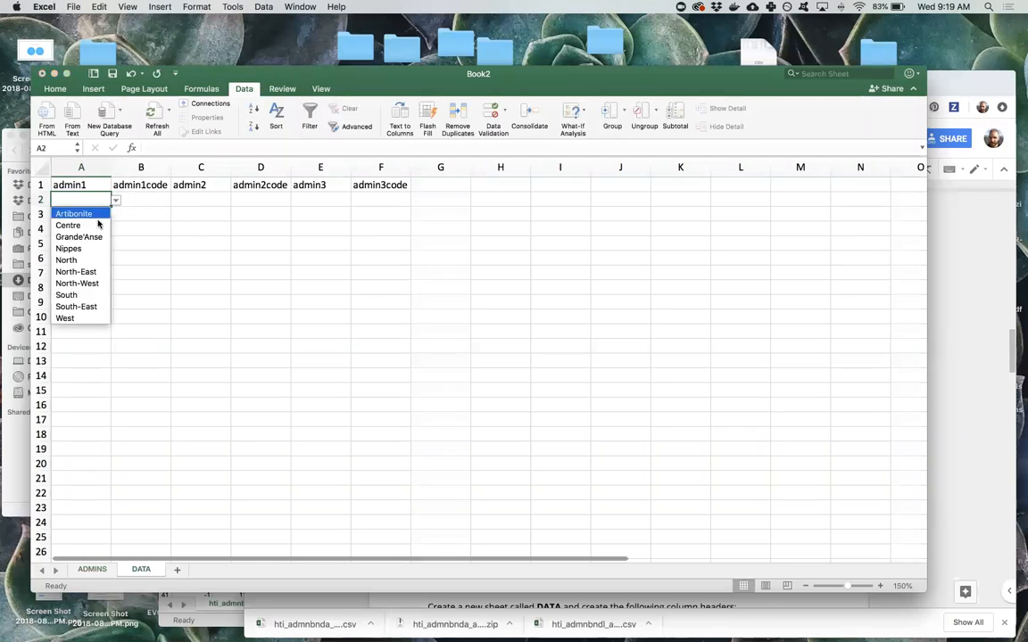
pyautogui.click(76, 260)
# Step: Start a VLOOKUP formula in cell B2 that looks up A2 in the range A2:B11 of the ADMINS sheet
pyautogui.click(143, 200)
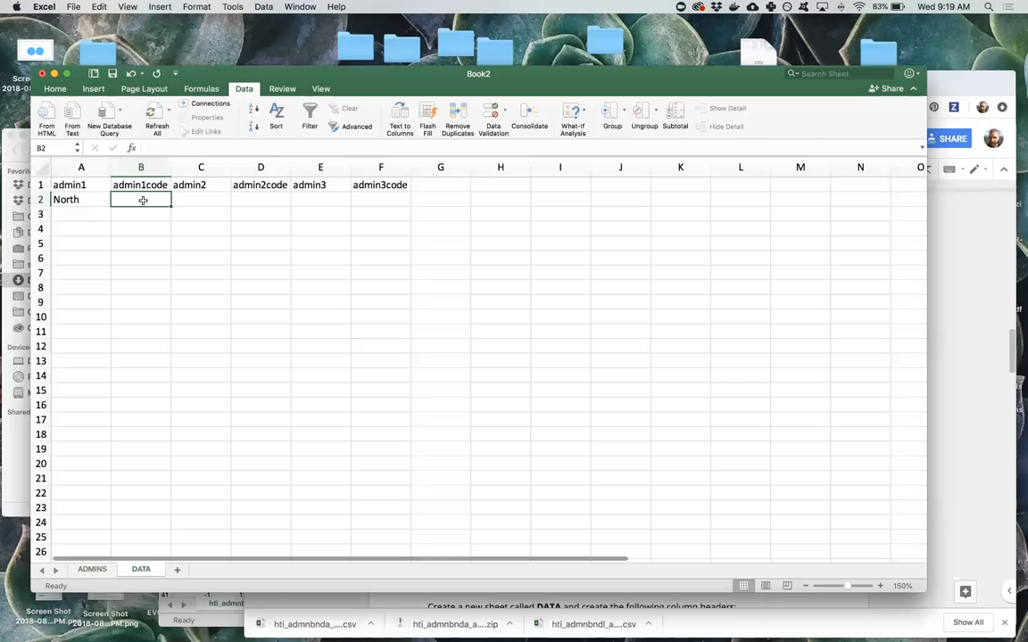
pyautogui.write('=')
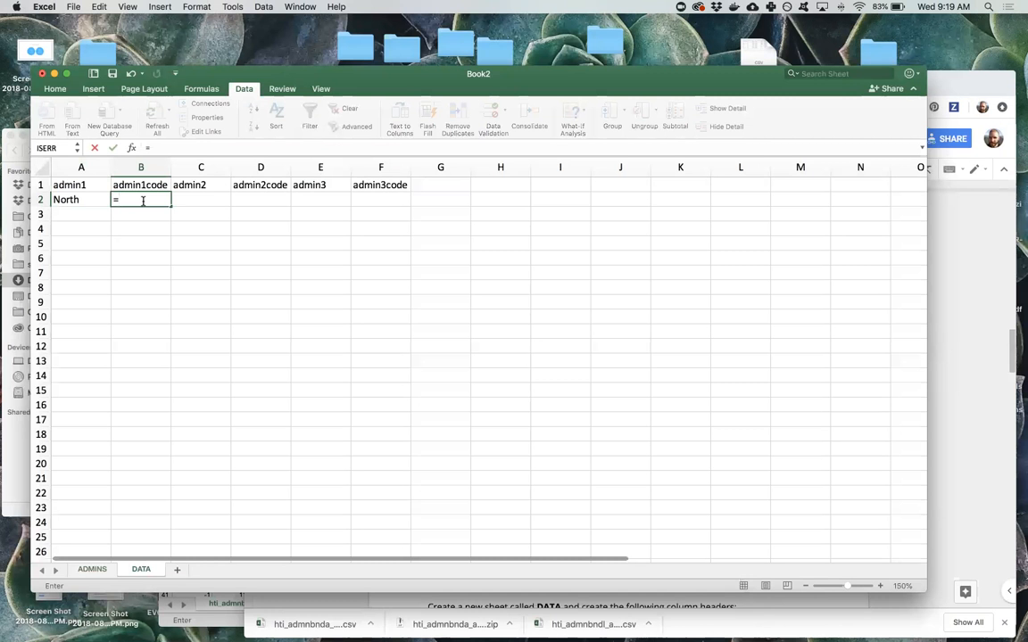
pyautogui.write('VLOO')
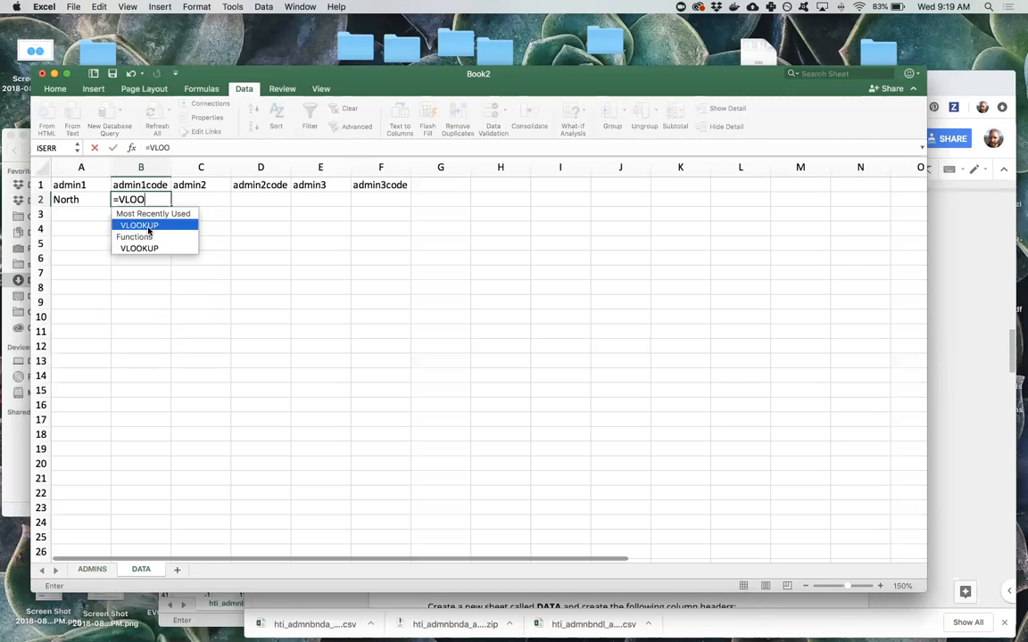
pyautogui.doubleClick(148, 225)
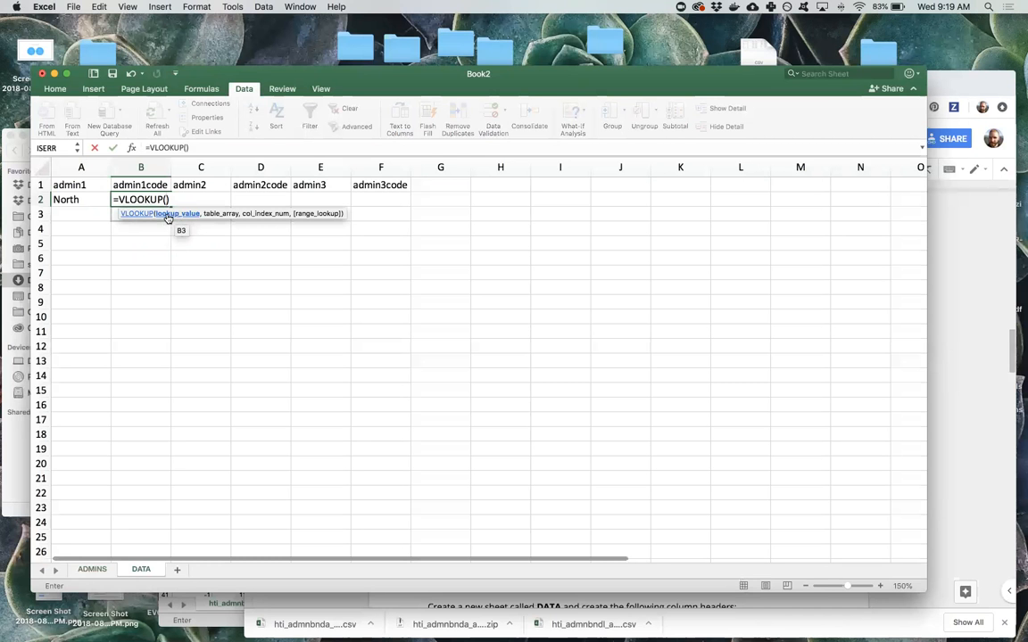
pyautogui.click(93, 200)
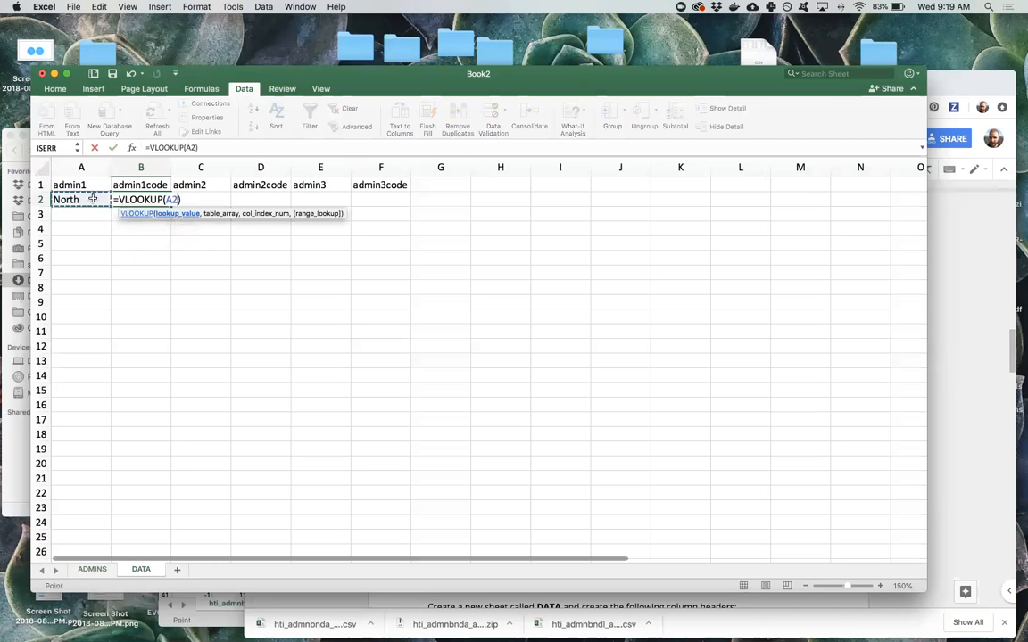
pyautogui.write(',')
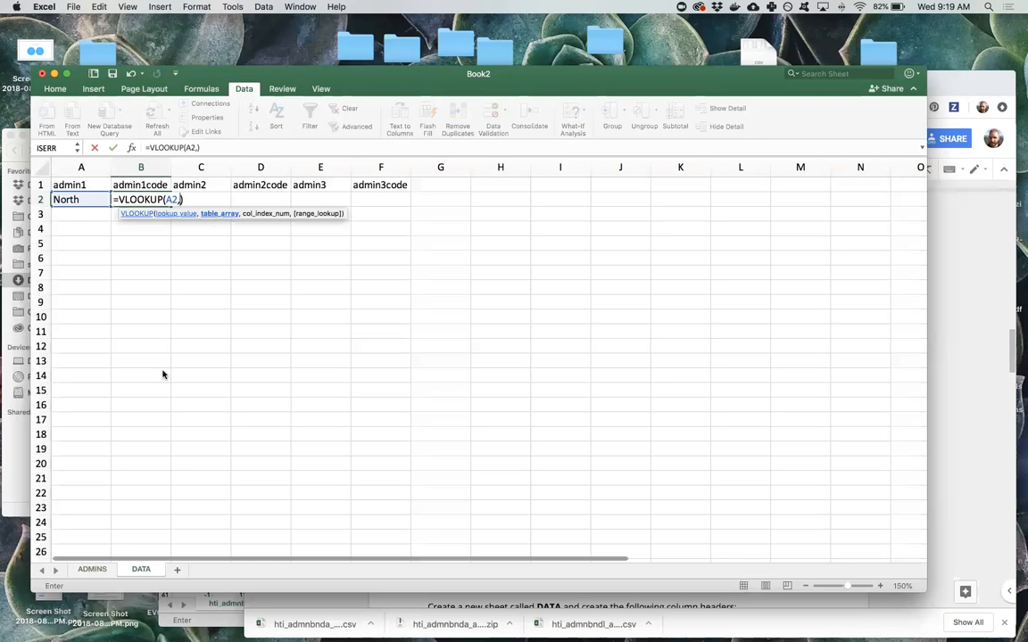
pyautogui.click(91, 569)
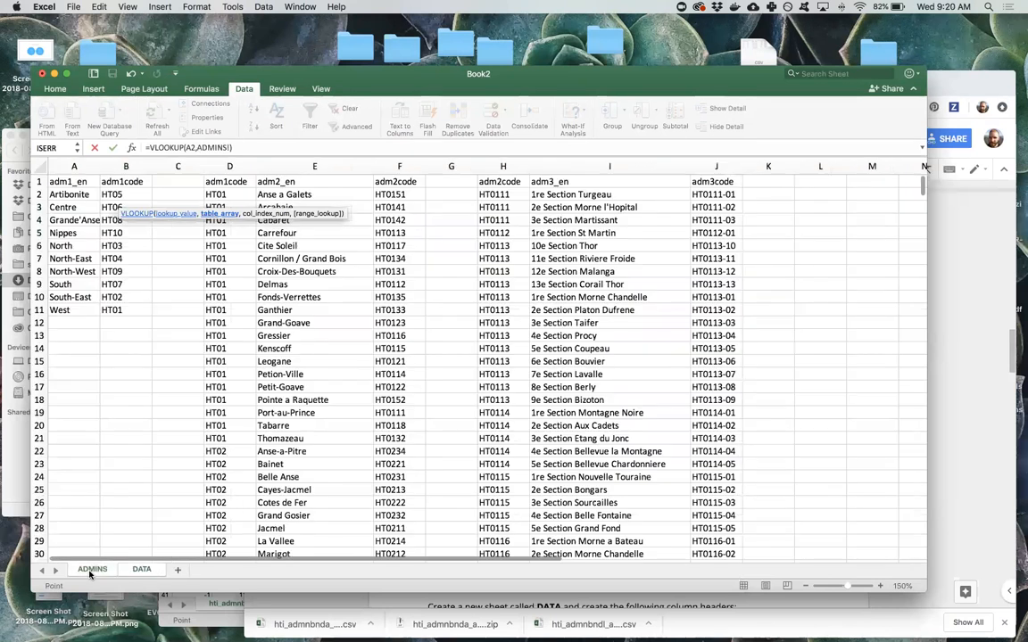
pyautogui.moveTo(75, 194); pyautogui.dragTo(125, 312)
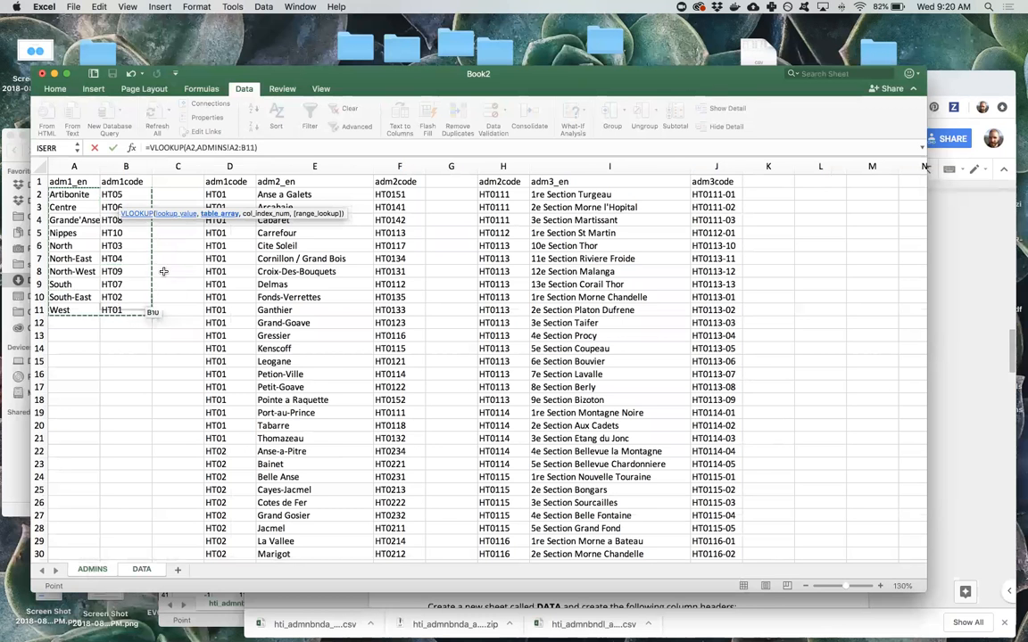
# Step: Make the table range of the VLOOKUP formula absolute, as ADMINS!$A$2:$B$11
pyautogui.click(230, 147)
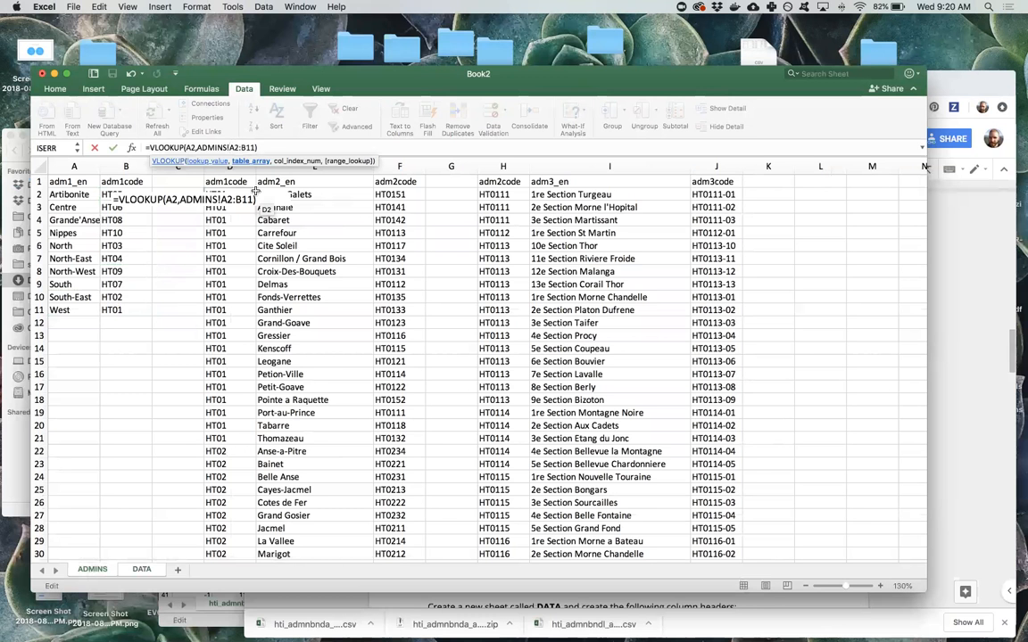
pyautogui.write('$')
pyautogui.press('Right')
pyautogui.write('$')
pyautogui.press('Right')
pyautogui.write('$')
pyautogui.press('Right')
pyautogui.write('$')
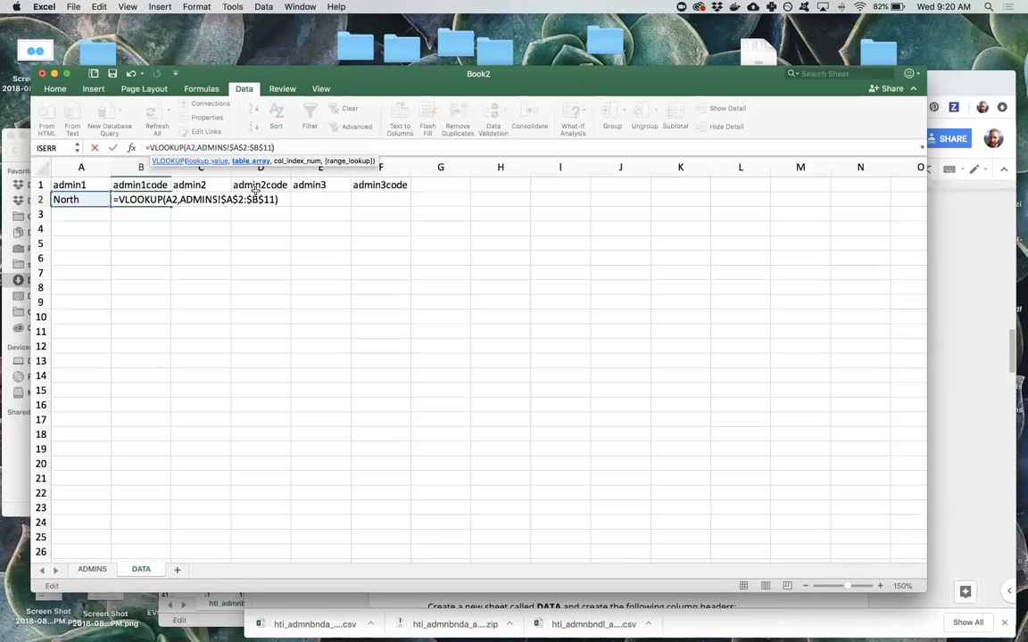
# Step: Complete the VLOOKUP in B2 with column index 2 and range lookup FALSE, and review the entered formula
pyautogui.write(',')
pyautogui.write('2,FALSE)')
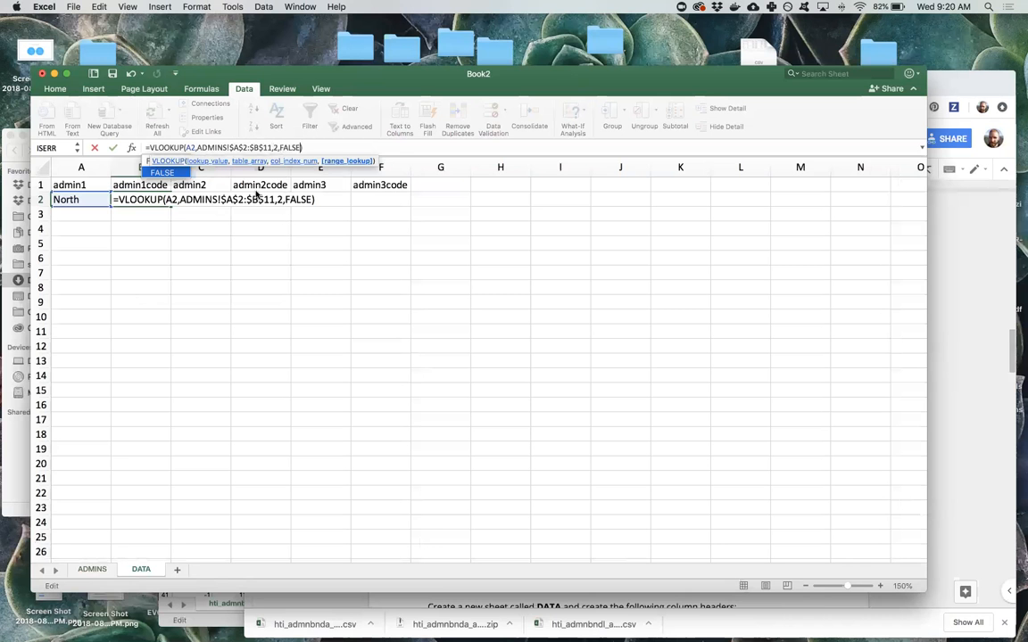
pyautogui.press('Return')
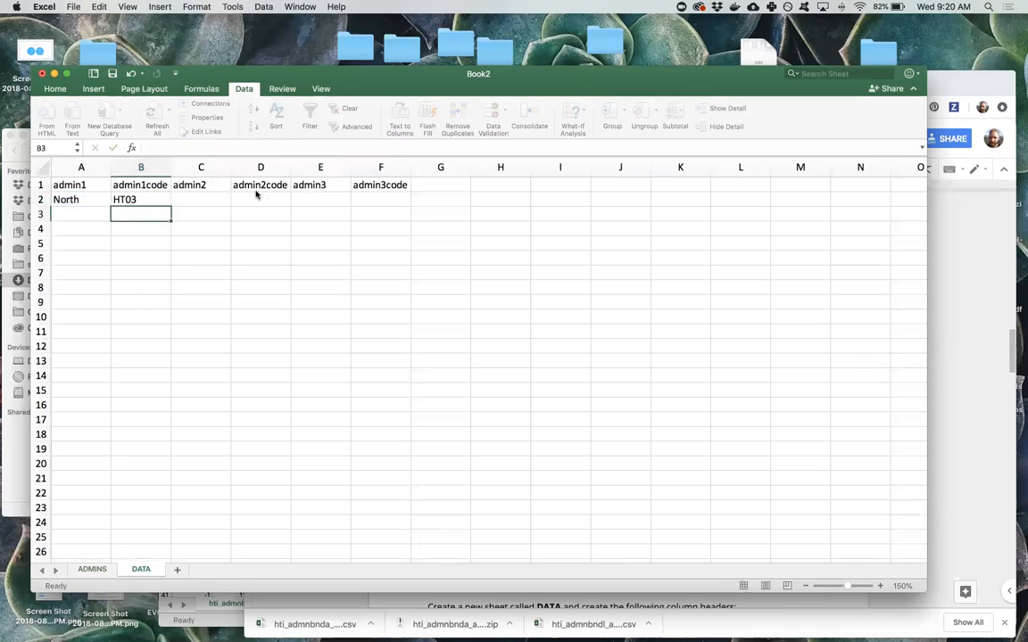
pyautogui.click(160, 200)
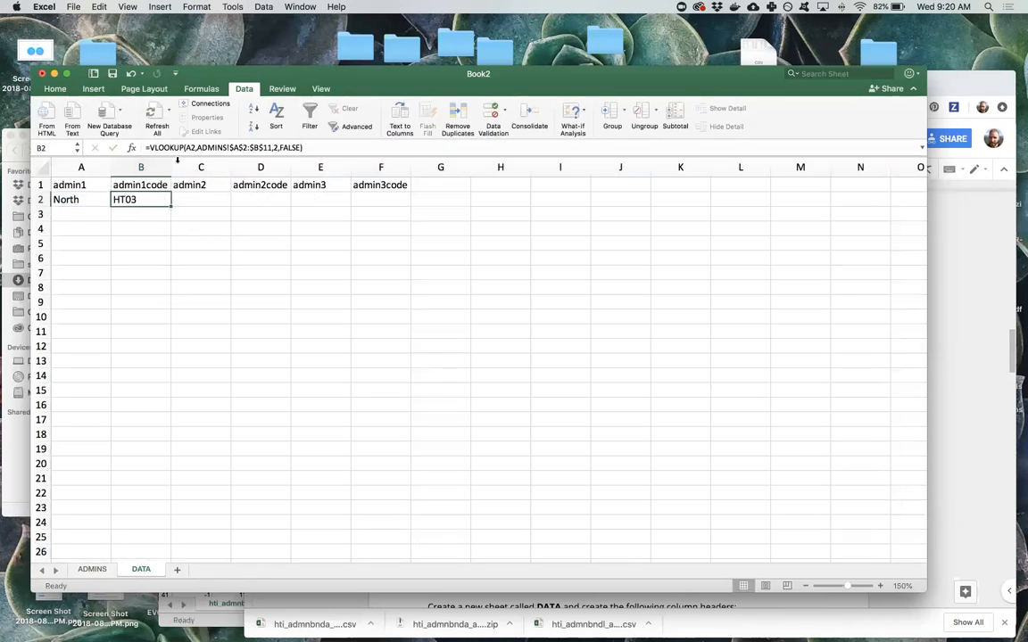
# Step: Compare the admin1code returned in the DATA sheet with the code listed beside North in the ADMINS sheet
pyautogui.click(183, 194)
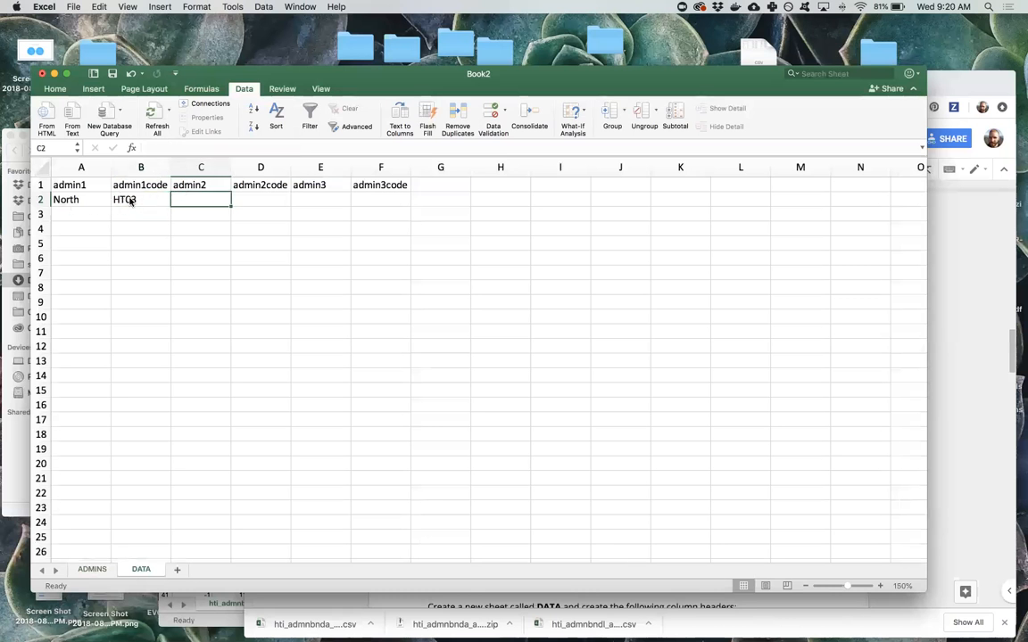
pyautogui.click(100, 568)
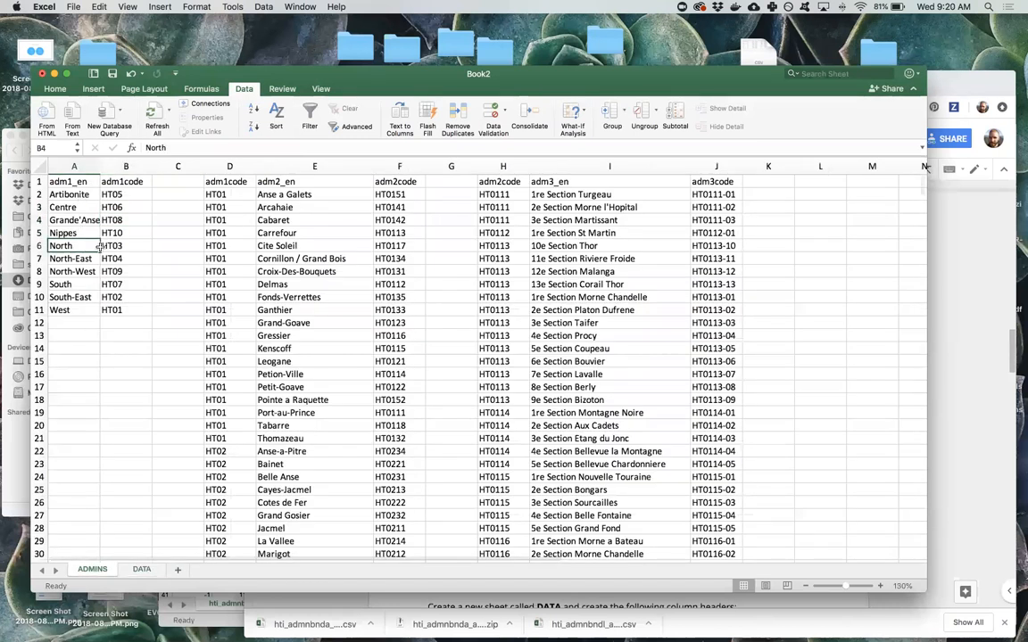
pyautogui.moveTo(61, 245); pyautogui.dragTo(125, 246)
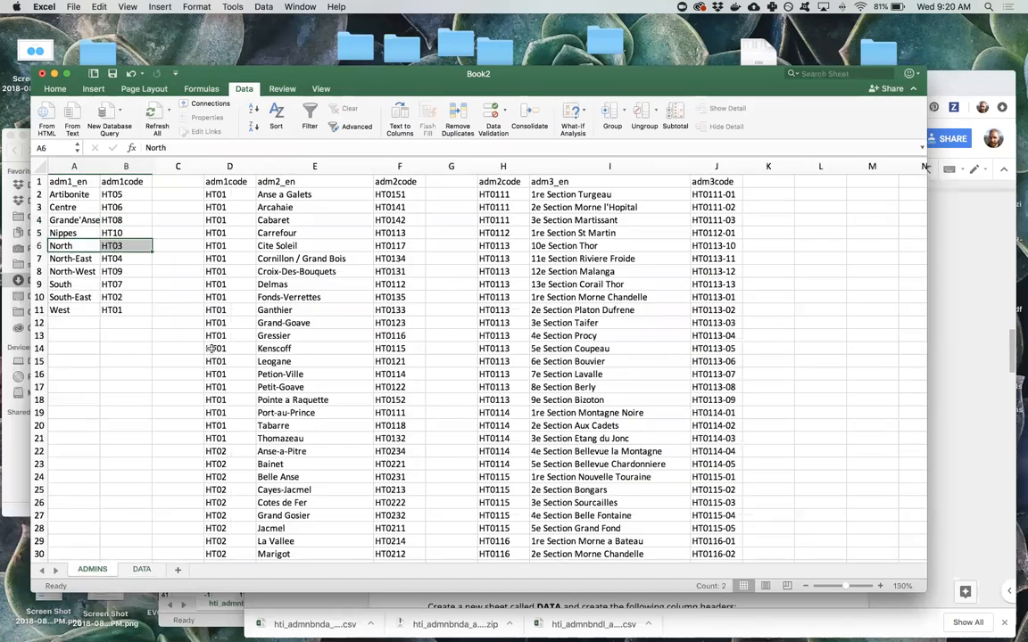
pyautogui.click(141, 568)
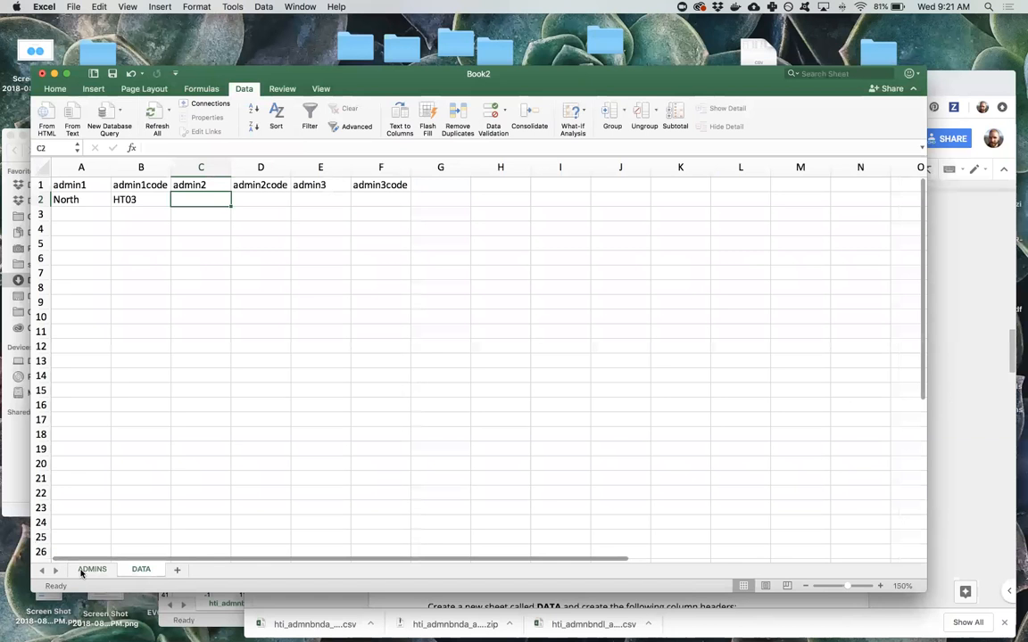
pyautogui.click(108, 572)
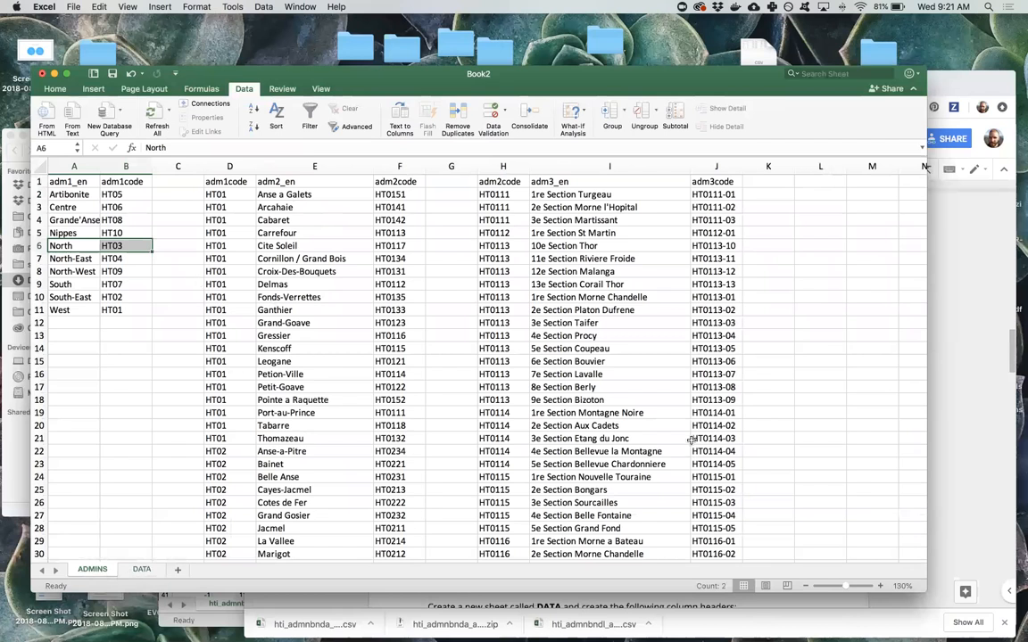
# Step: Switch to the Google Docs guide and read the instructions for the admin 2 dropdown validation and its OFFSET formula
pyautogui.scroll(4, 692, 441)
pyautogui.scroll(-5, 282, 468)
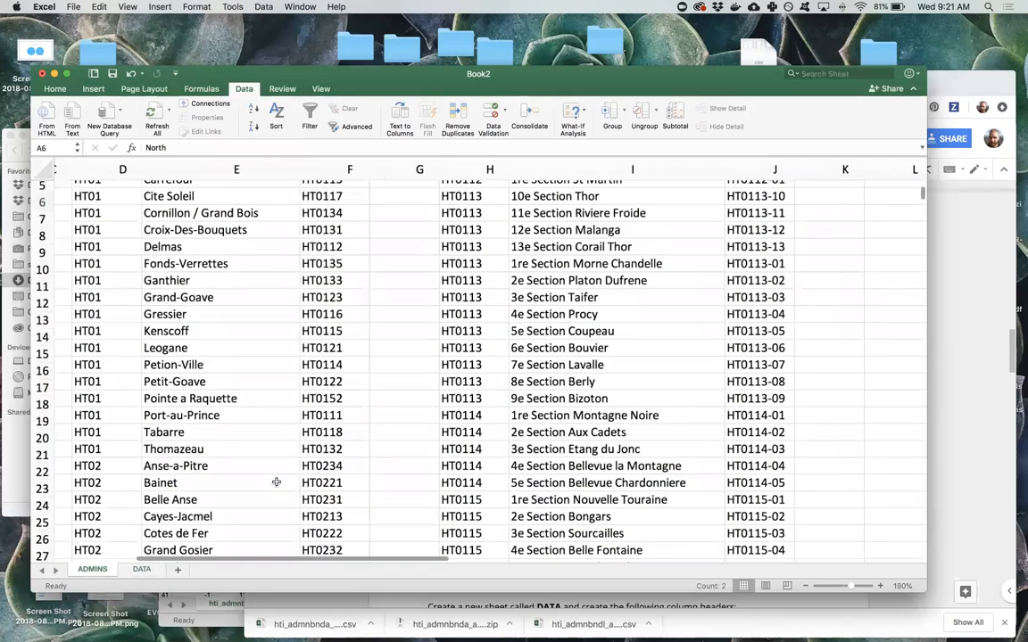
pyautogui.scroll(2, 301, 457)
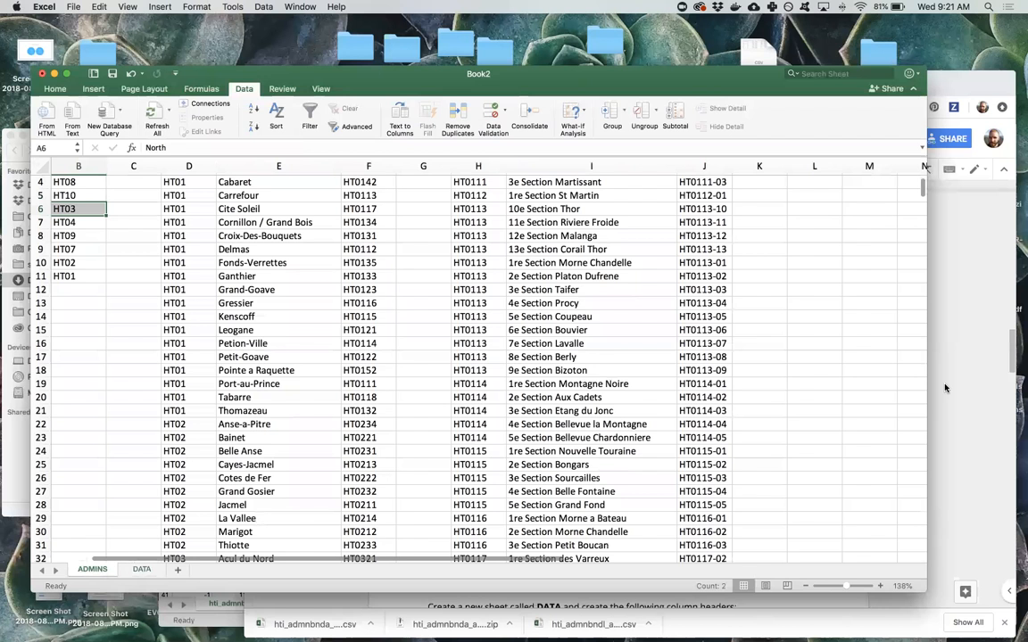
pyautogui.click(944, 383)
pyautogui.scroll(-2, 689, 400)
pyautogui.scroll(-5, 689, 399)
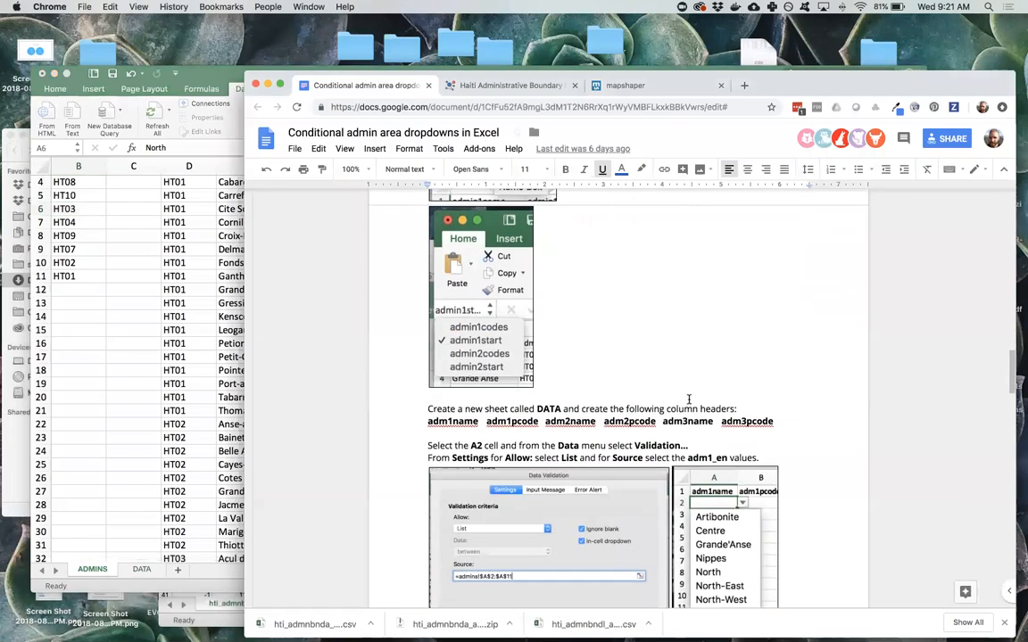
pyautogui.scroll(-5, 688, 400)
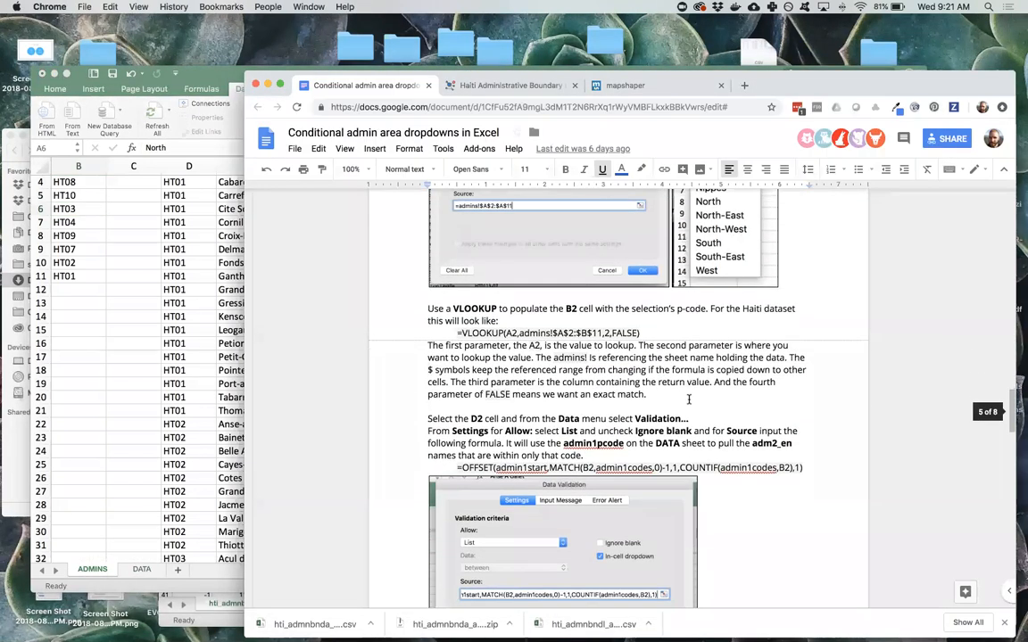
pyautogui.scroll(-1, 689, 399)
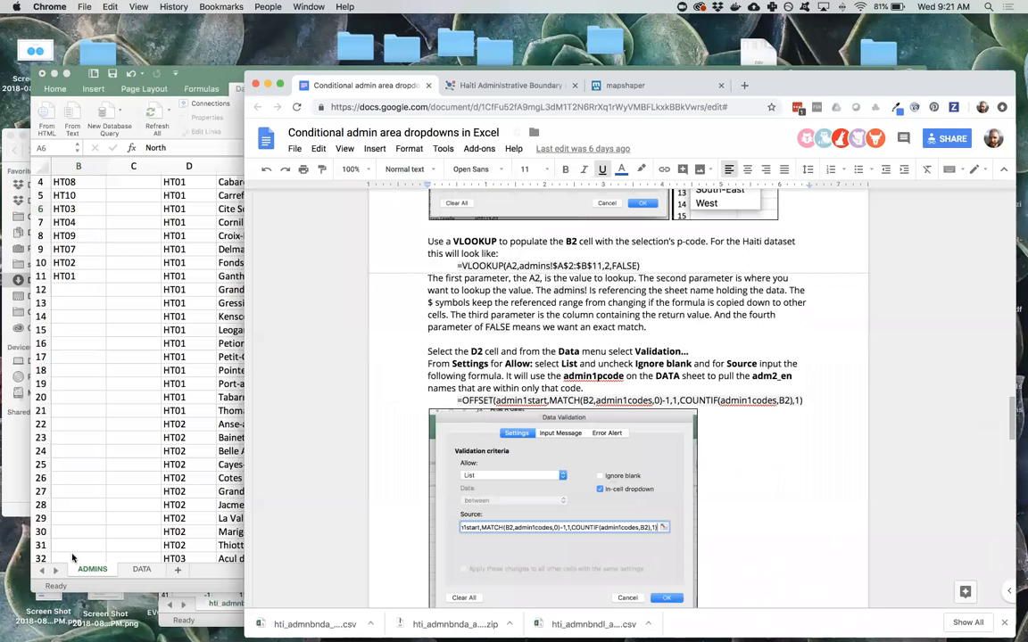
# Step: Check the VLOOKUP in B2 of the DATA sheet and select the admin1codes named range in the ADMINS sheet
pyautogui.click(132, 572)
pyautogui.click(141, 569)
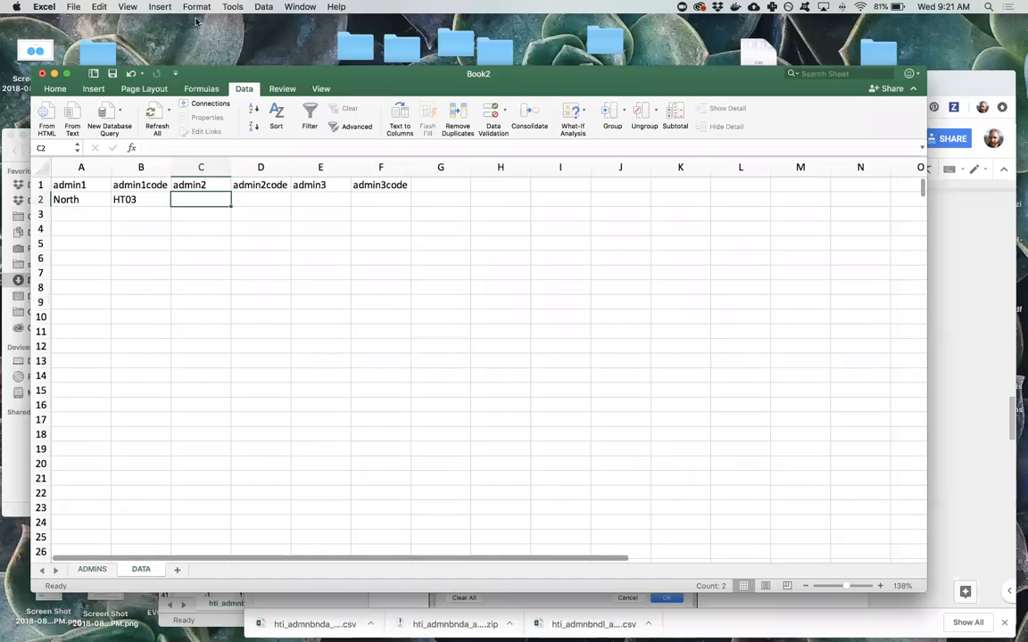
pyautogui.click(145, 201)
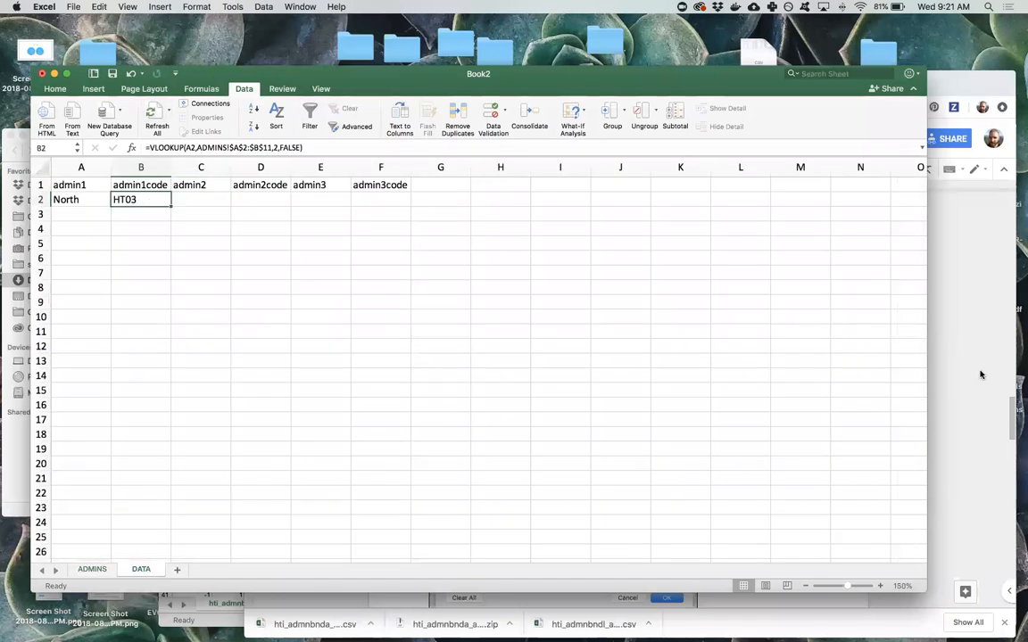
pyautogui.click(90, 569)
pyautogui.scroll(3, 261, 239)
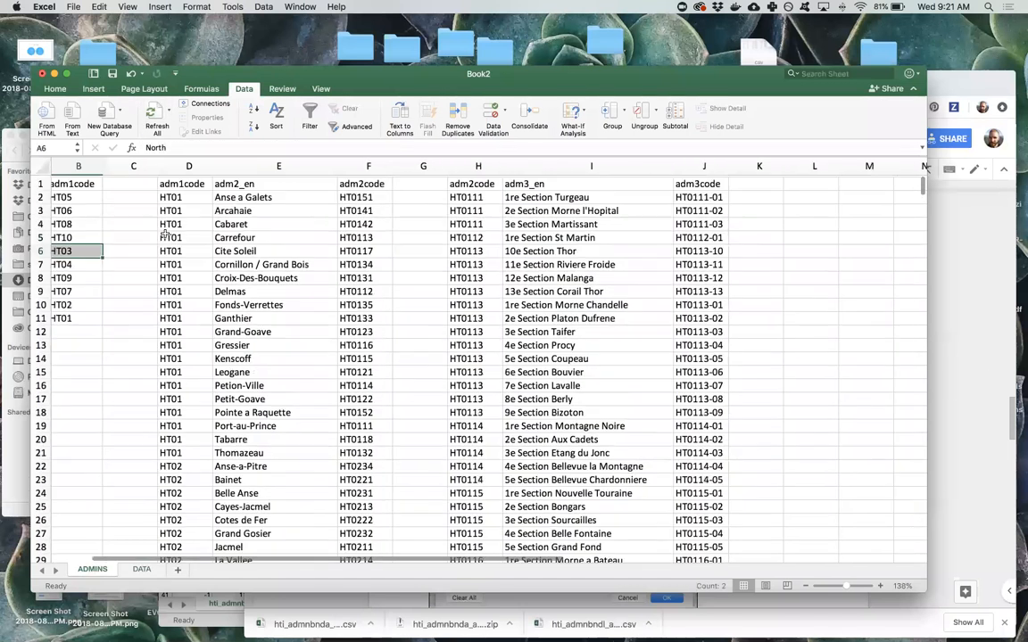
pyautogui.click(77, 147)
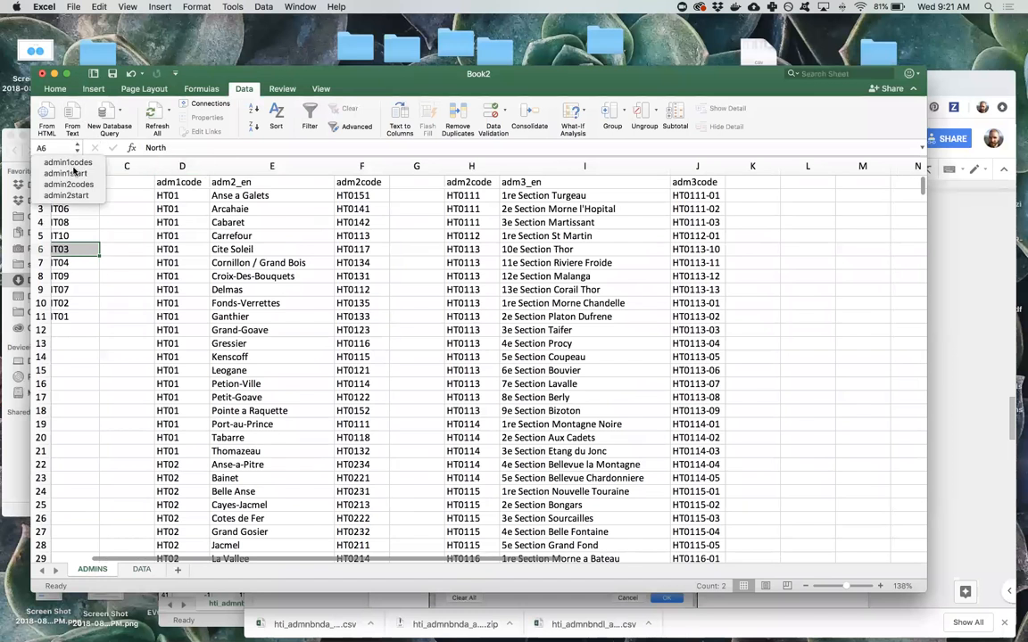
pyautogui.click(71, 159)
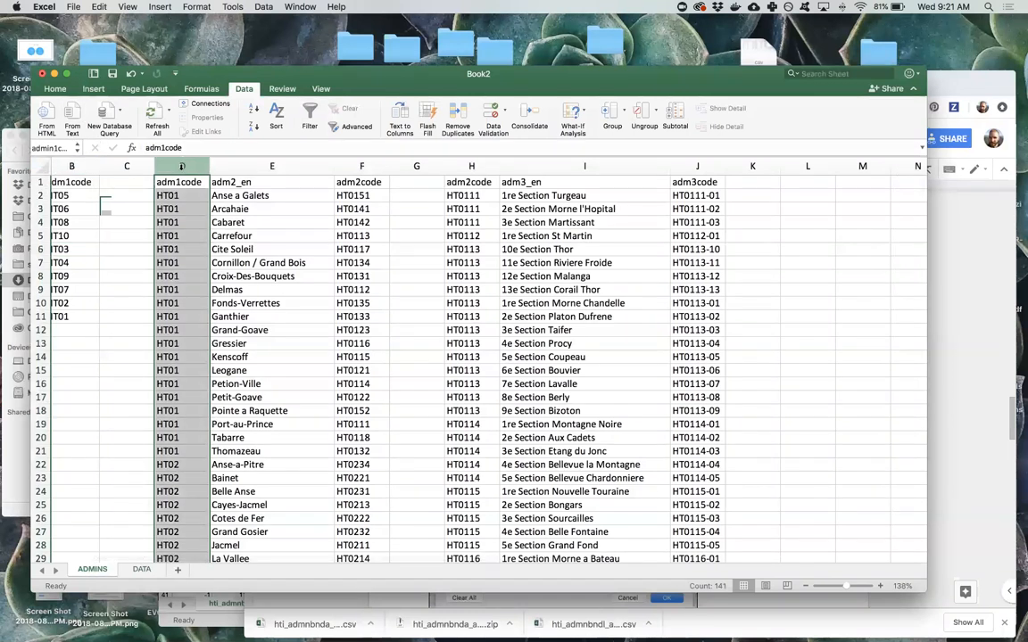
# Step: Examine the HT03 rows in the ADMINS sheet and highlight their adm2_en names from Acul du Nord to Saint-Raphael
pyautogui.scroll(-5, 147, 361)
pyautogui.scroll(-2, 164, 398)
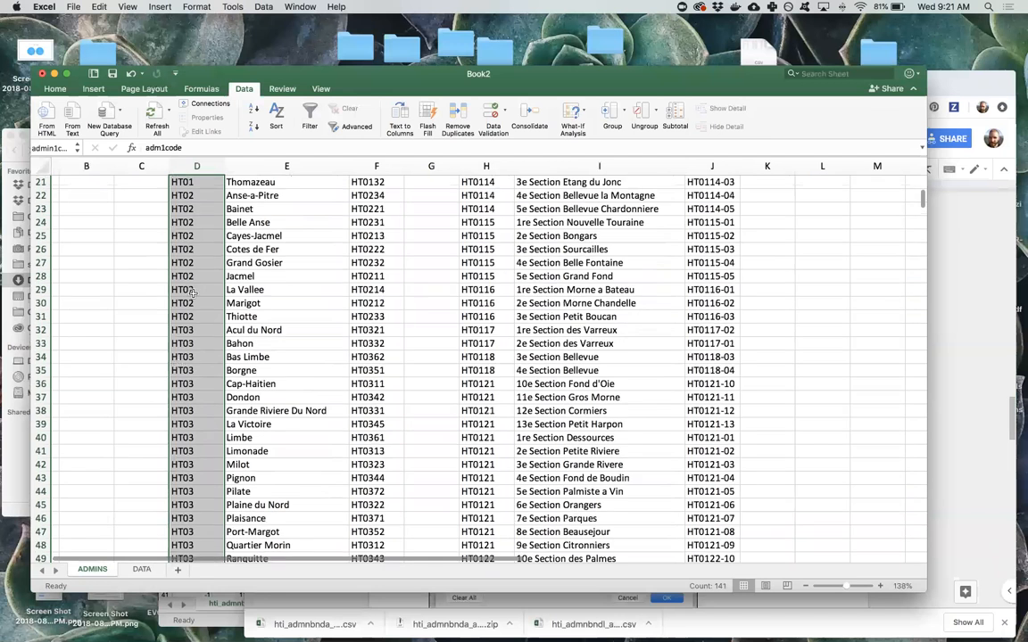
pyautogui.scroll(-5, 143, 473)
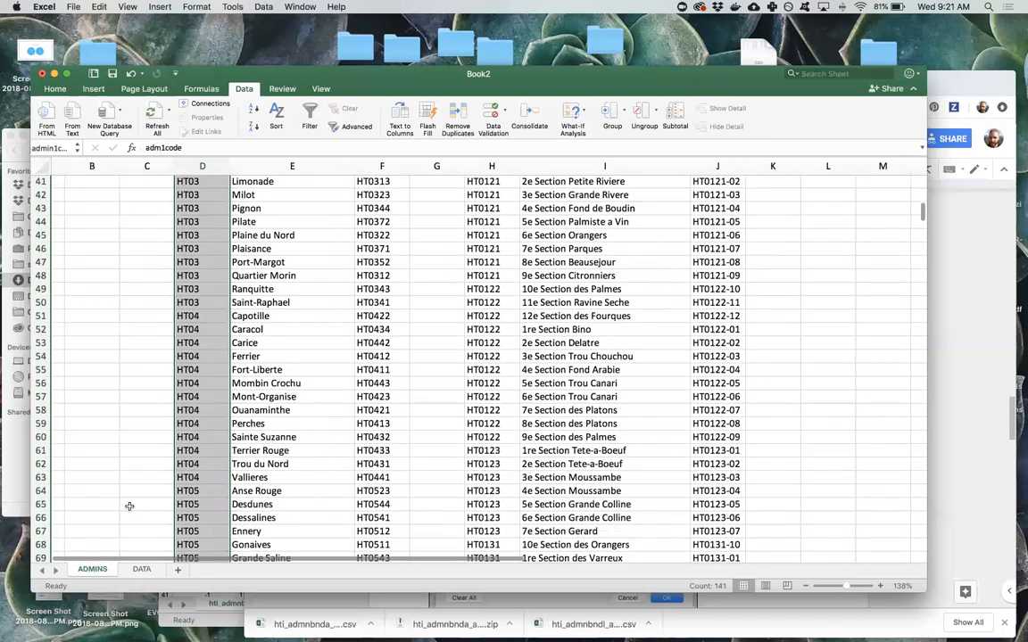
pyautogui.click(141, 569)
pyautogui.click(93, 569)
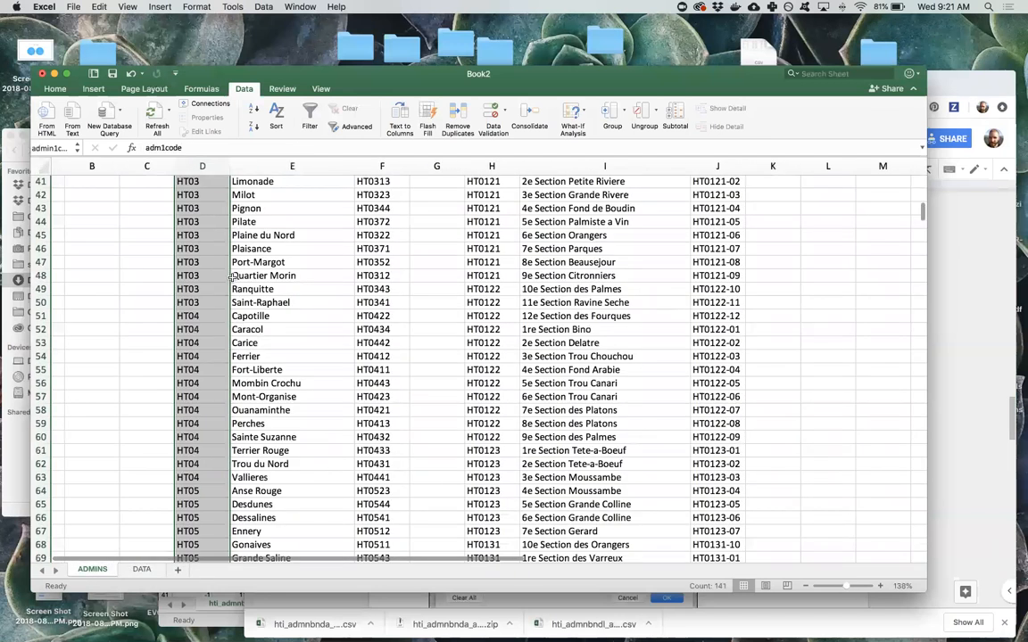
pyautogui.click(263, 276)
pyautogui.scroll(2, 218, 250)
pyautogui.scroll(4, 216, 243)
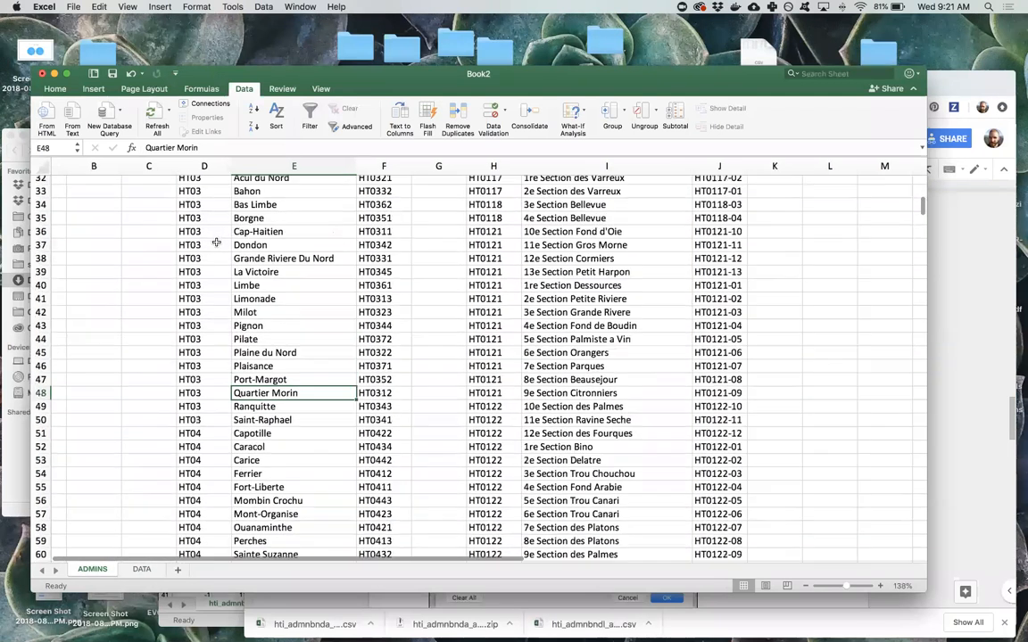
pyautogui.moveTo(216, 246); pyautogui.dragTo(361, 492)
pyautogui.click(239, 249)
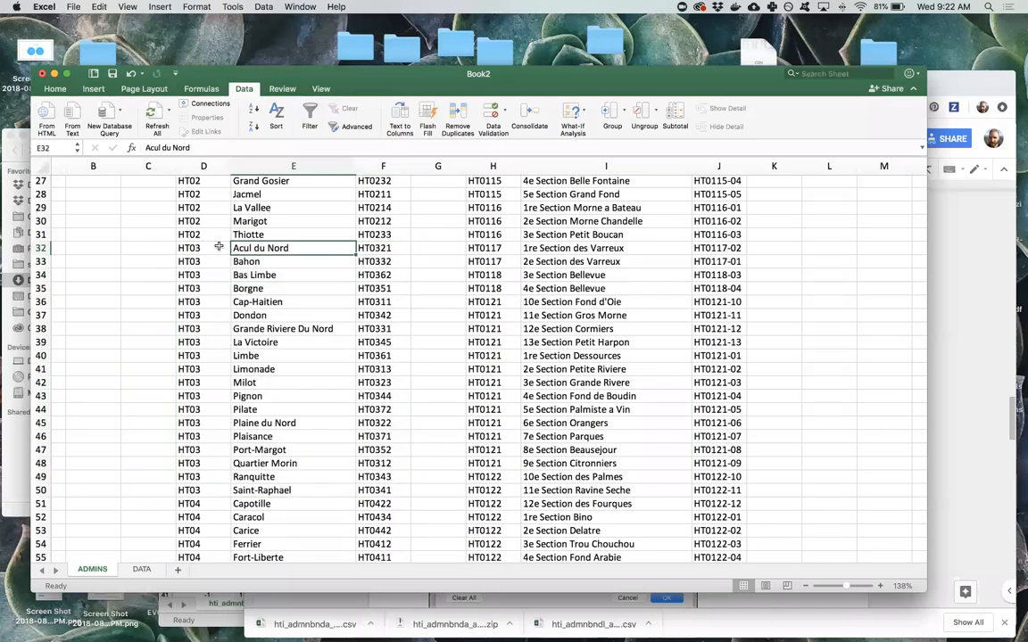
pyautogui.click(201, 248)
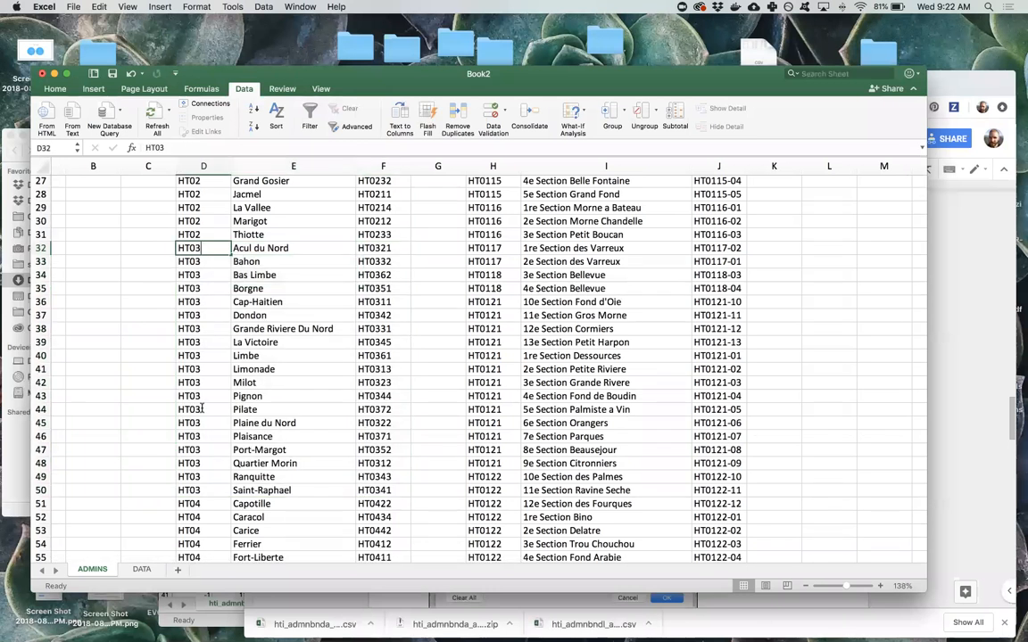
pyautogui.moveTo(258, 490); pyautogui.dragTo(259, 249)
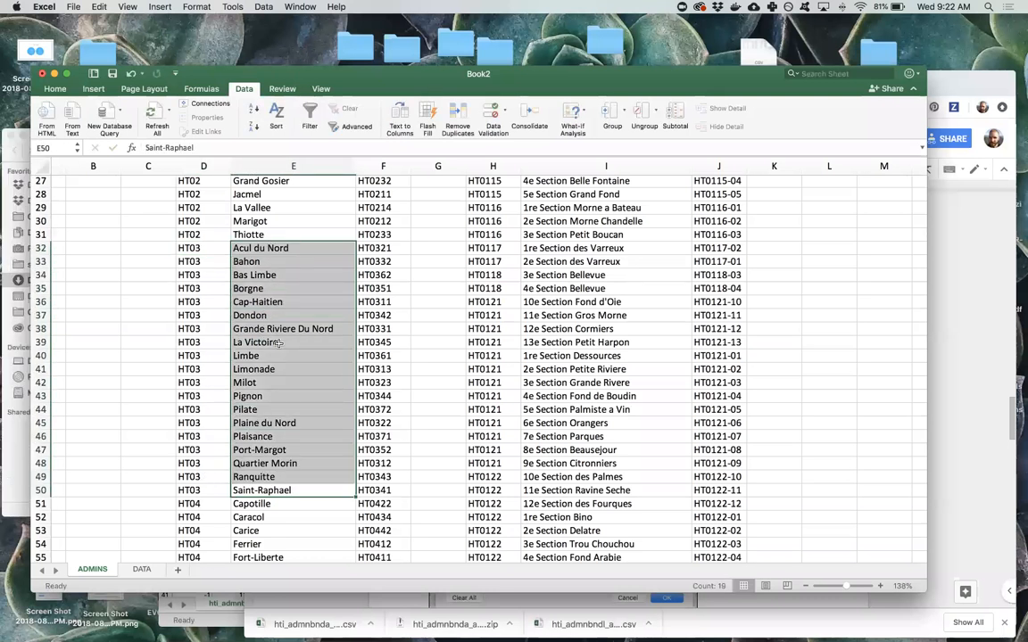
# Step: Copy the formula =OFFSET(admin1start,MATCH(B2,admin1codes,0)-1,1,COUNTIF(admin1codes,B2),1) from the Google Docs guide
pyautogui.click(141, 569)
pyautogui.click(981, 419)
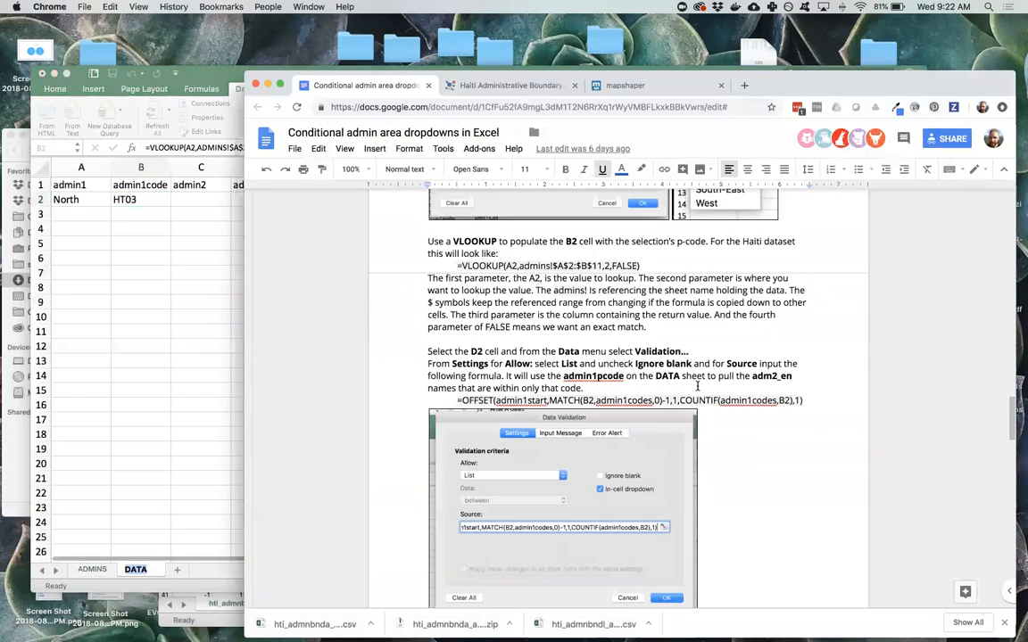
pyautogui.moveTo(772, 400); pyautogui.dragTo(457, 356)
pyautogui.scroll(-2, 625, 375)
pyautogui.press('super+c')
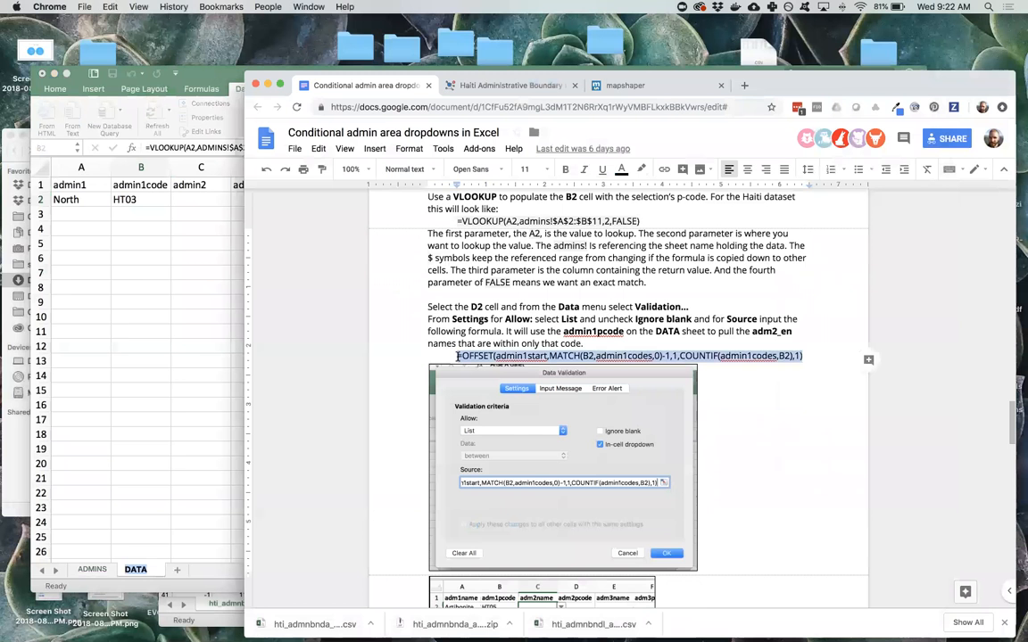
# Step: Set up List validation for DATA cell C2 with Ignore blank off and the copied OFFSET formula as the source
pyautogui.click(144, 234)
pyautogui.click(201, 198)
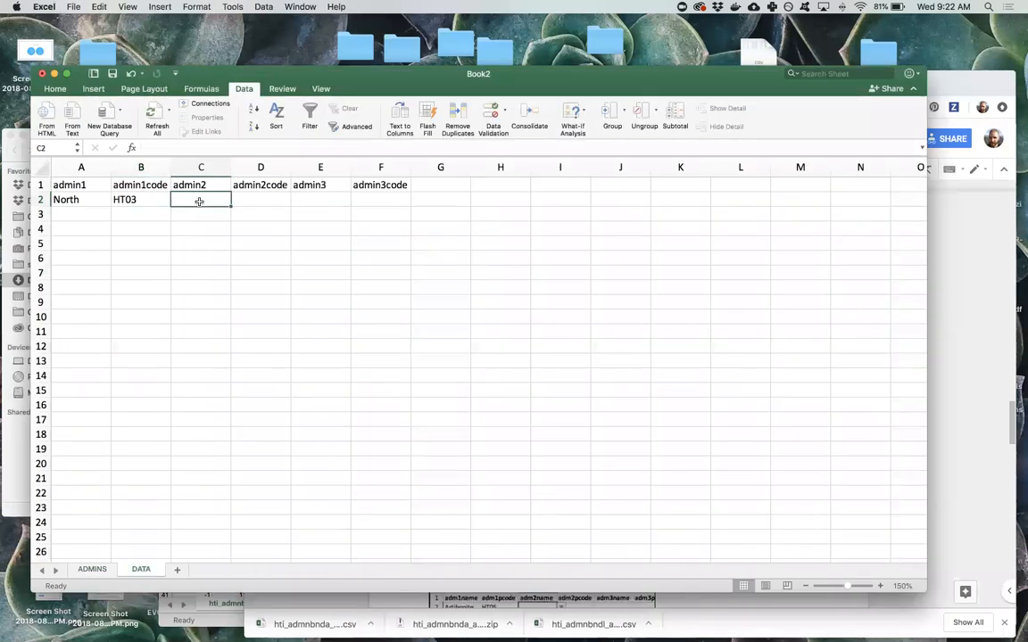
pyautogui.click(263, 7)
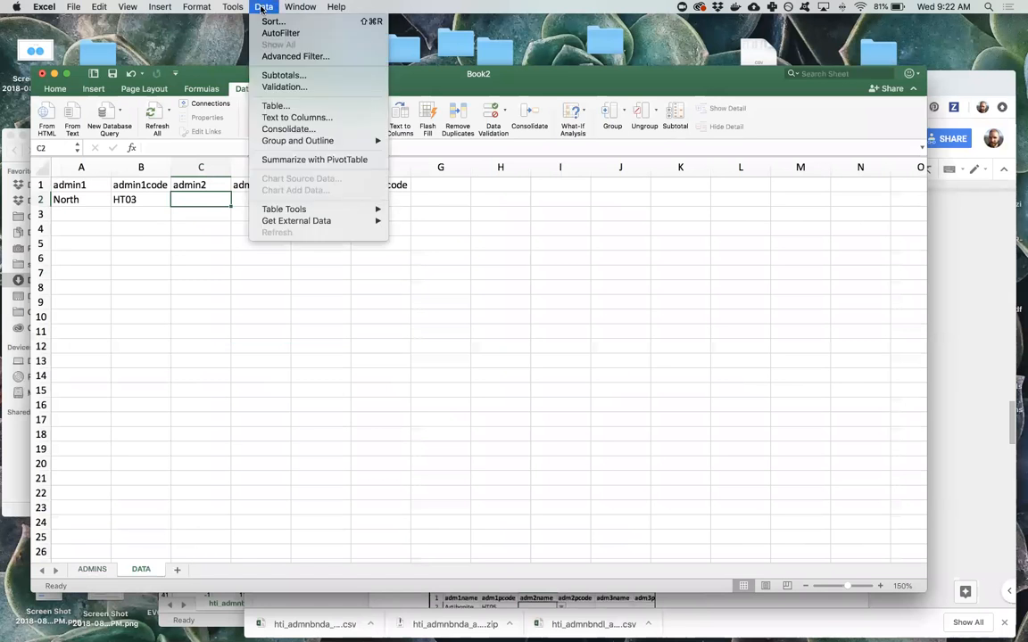
pyautogui.click(282, 87)
pyautogui.click(419, 189)
pyautogui.click(421, 222)
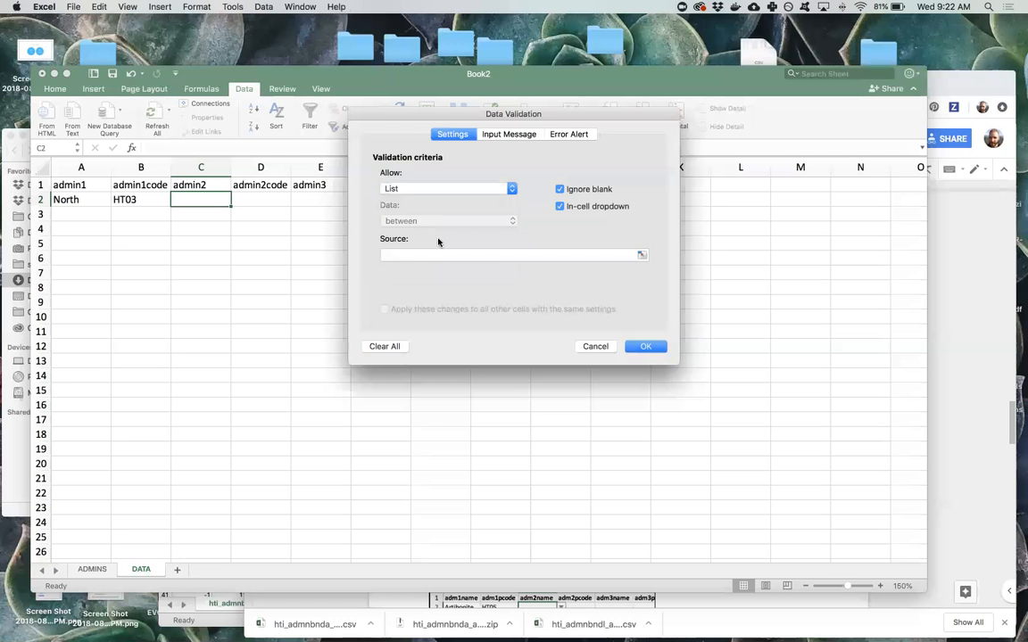
pyautogui.click(560, 189)
pyautogui.click(443, 253)
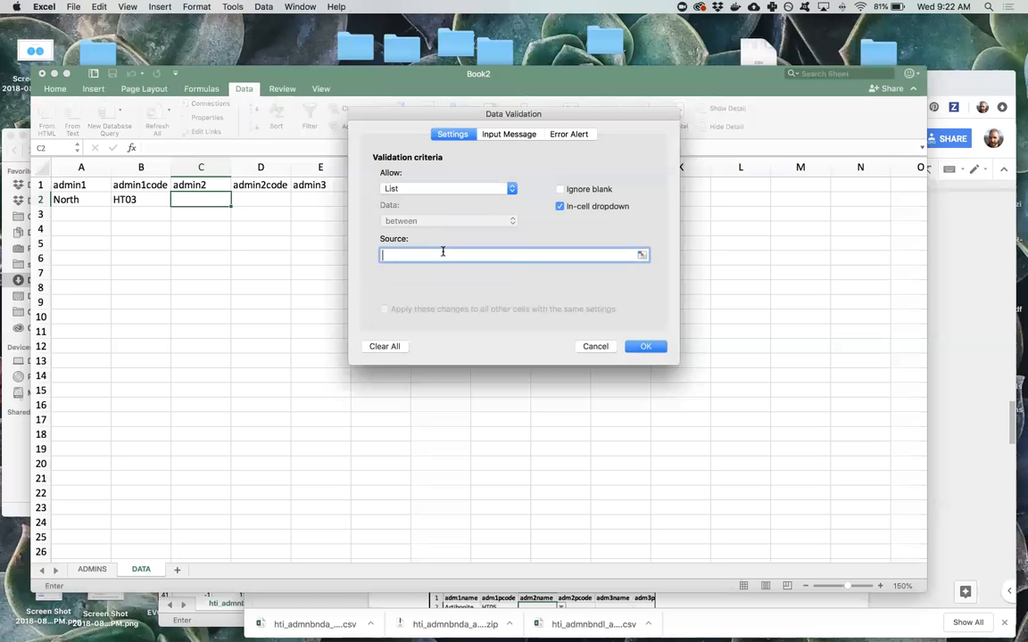
pyautogui.press('super+v')
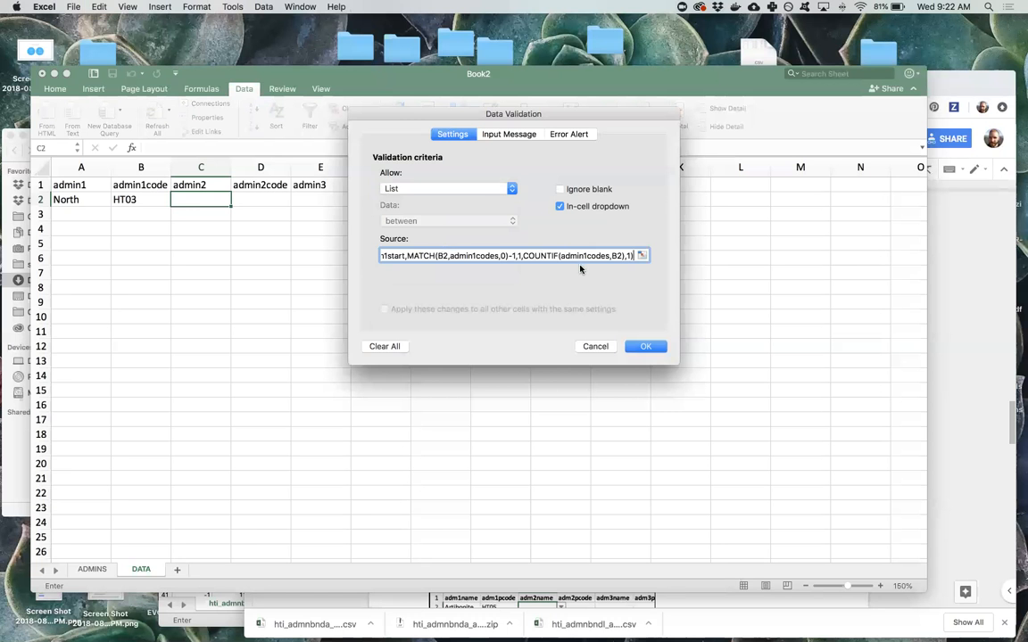
# Step: Review the admin1start, B2 and admin1codes arguments in the source formula and apply the validation to C2
pyautogui.moveTo(524, 256); pyautogui.dragTo(401, 253)
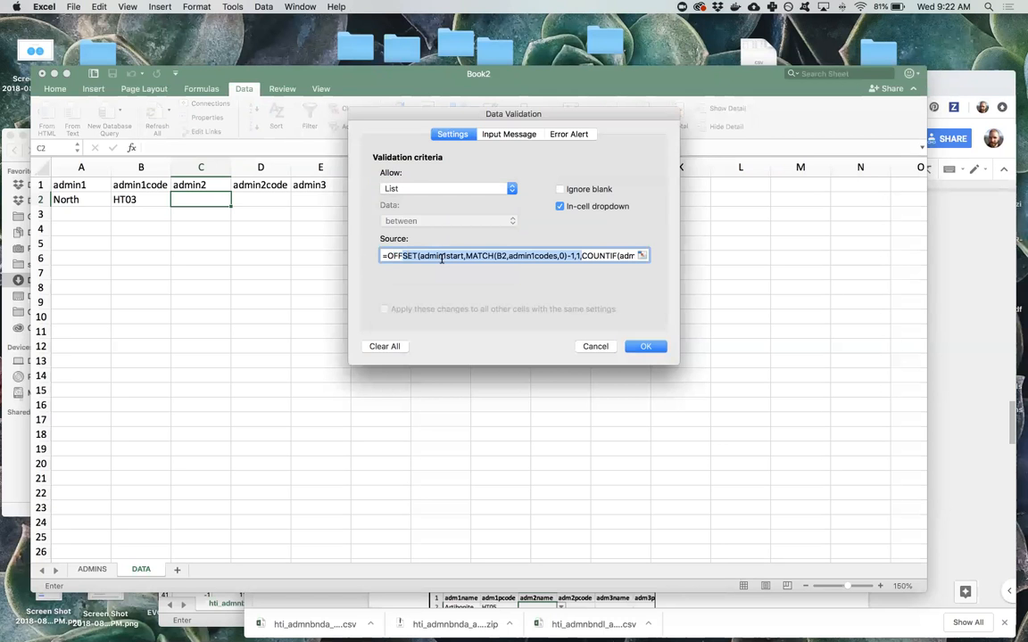
pyautogui.click(441, 257)
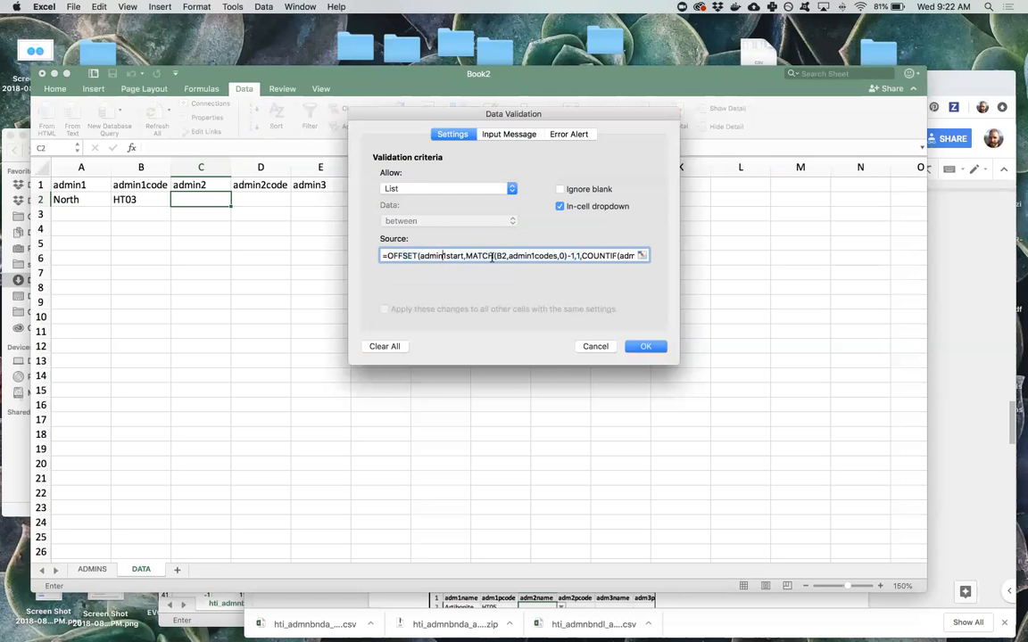
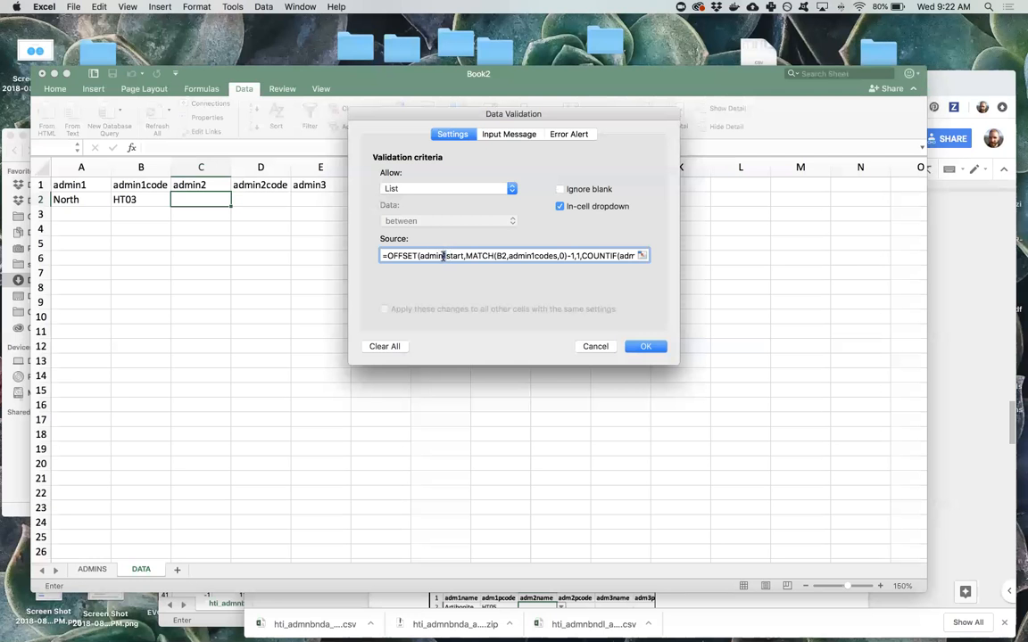
pyautogui.doubleClick(502, 256)
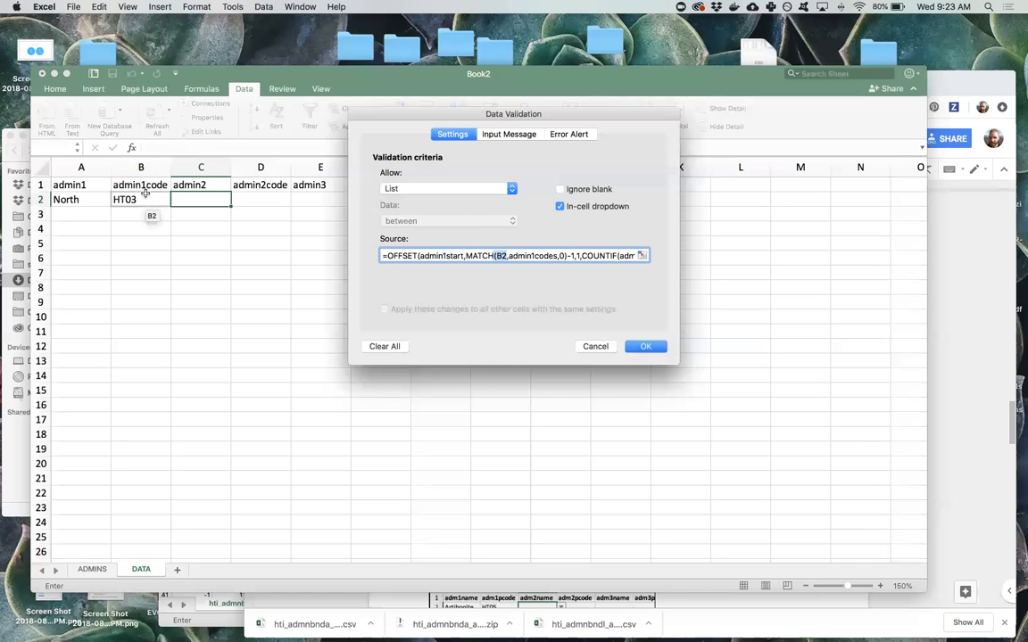
pyautogui.click(555, 256)
pyautogui.click(633, 254)
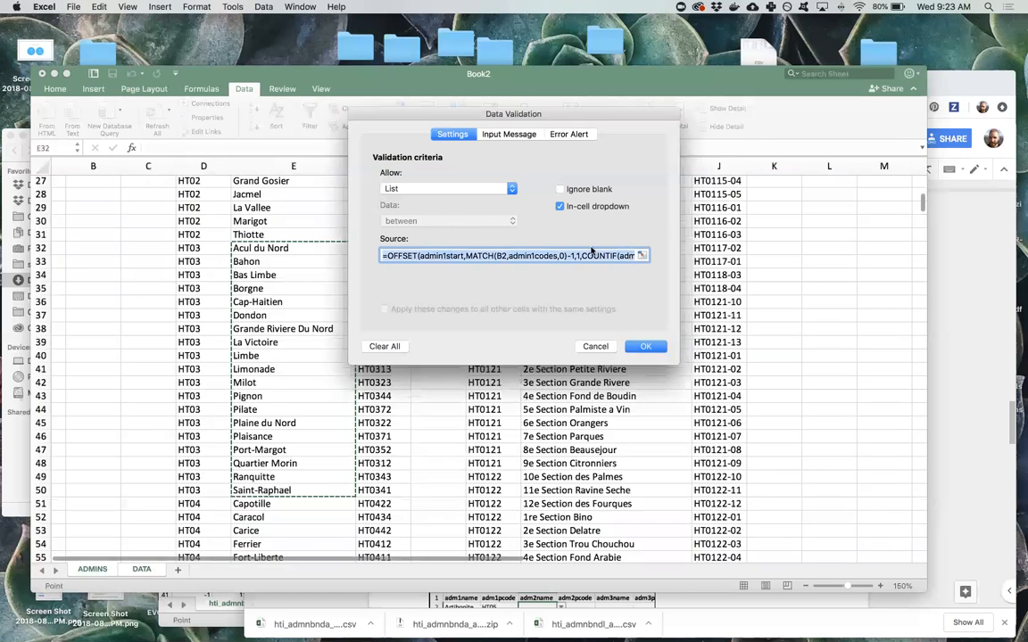
pyautogui.click(638, 349)
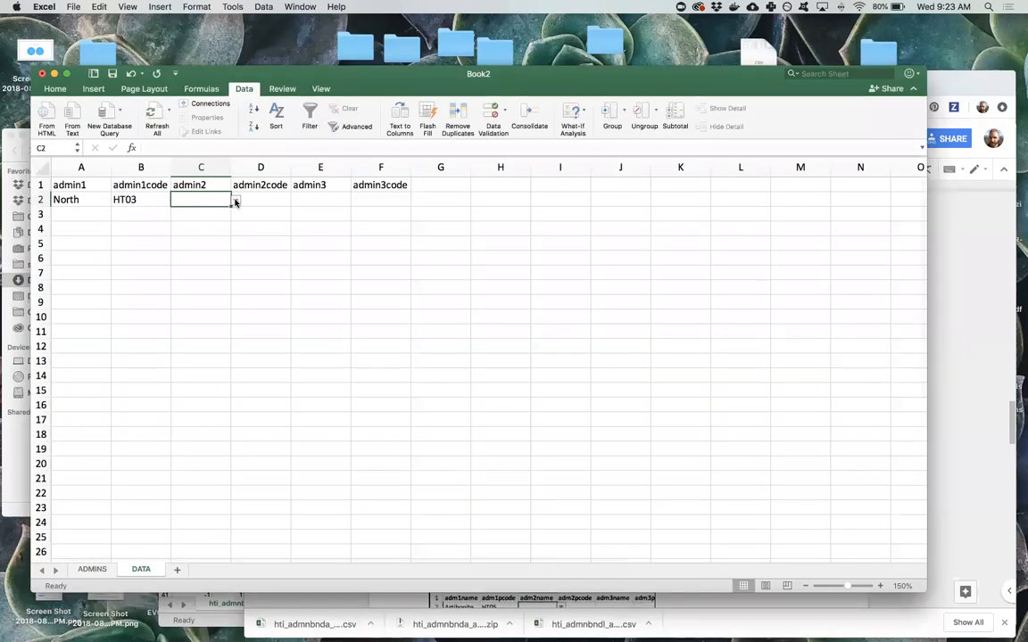
# Step: Compare the names offered in the C2 dropdown with the HT03 names in the ADMINS sheet, and return to DATA
pyautogui.click(235, 200)
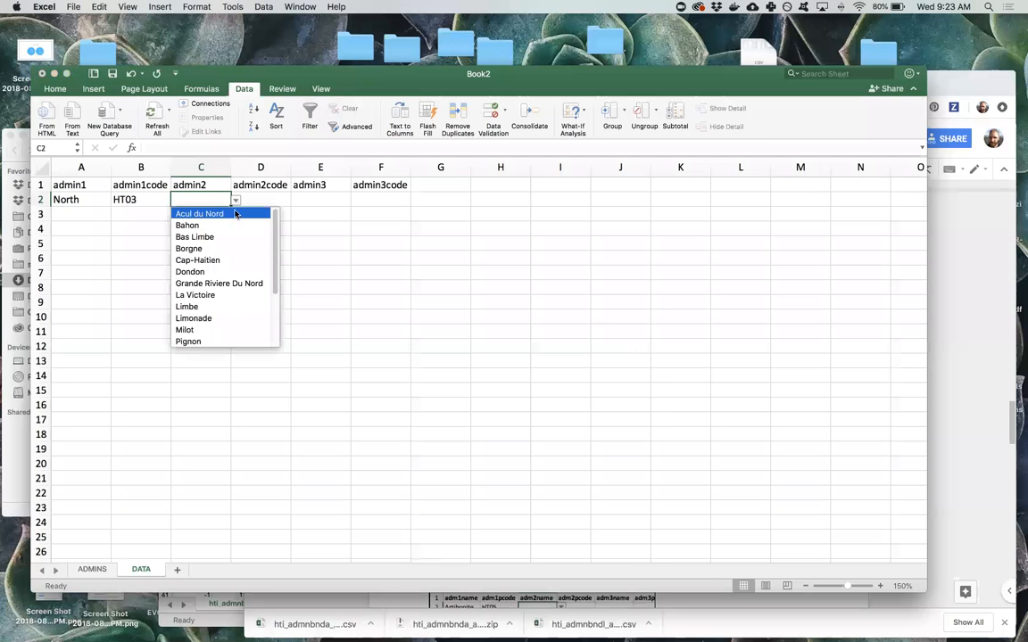
pyautogui.scroll(-5, 222, 268)
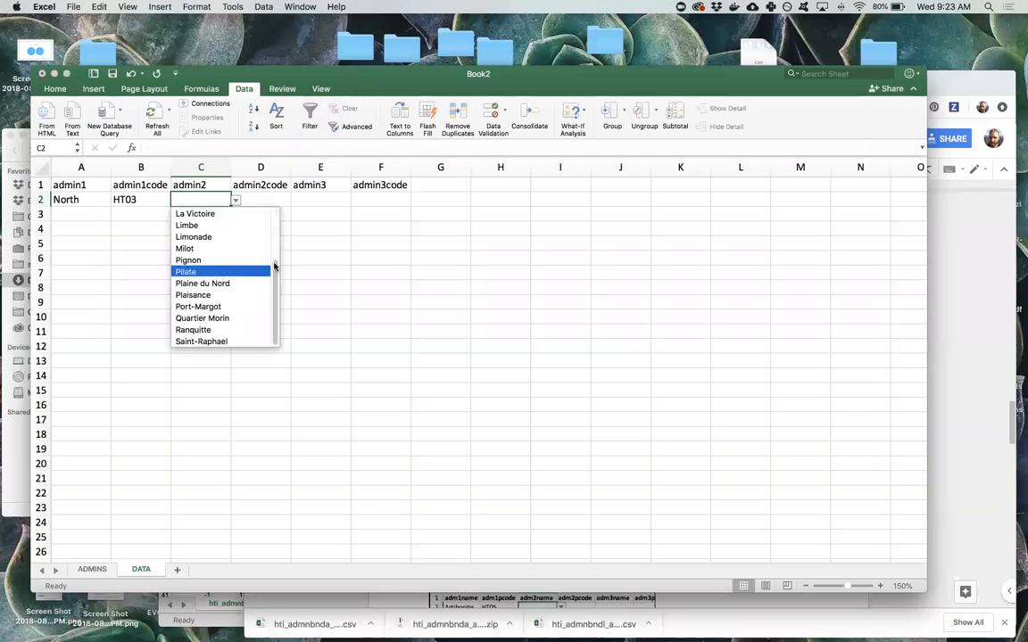
pyautogui.press('Escape')
pyautogui.click(92, 569)
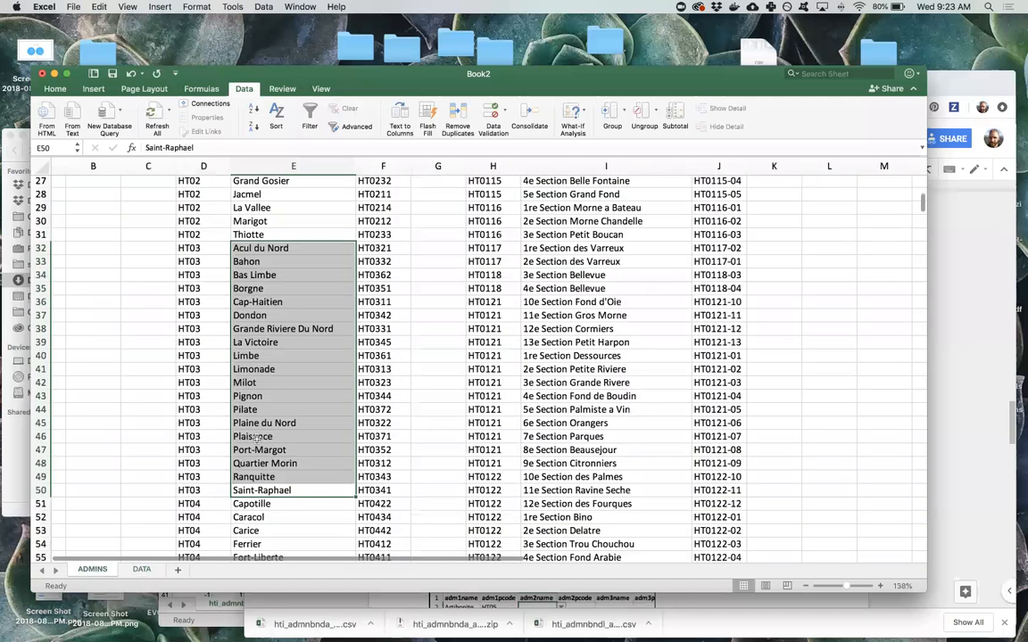
pyautogui.click(150, 422)
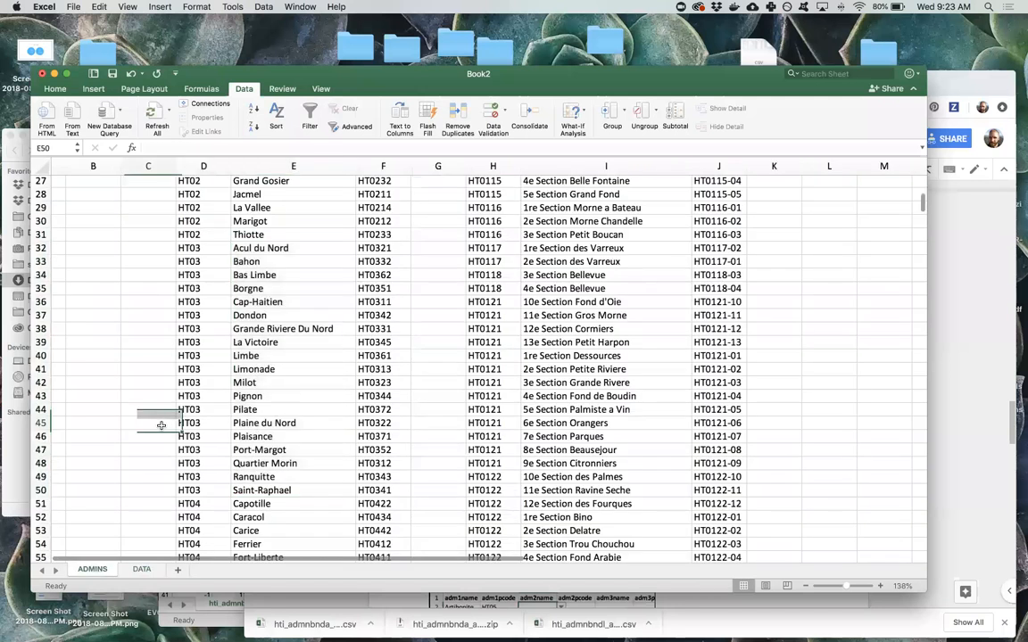
pyautogui.click(141, 569)
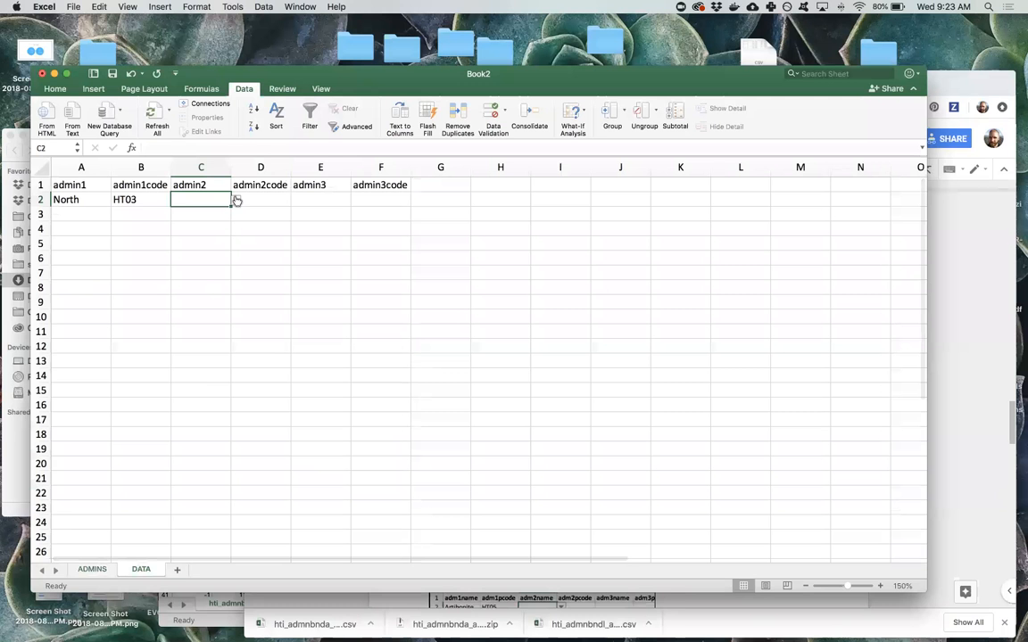
# Step: Choose Cap-Haitien from the admin2 dropdown in DATA cell C2 and select the admin2code cell beside it
pyautogui.click(236, 200)
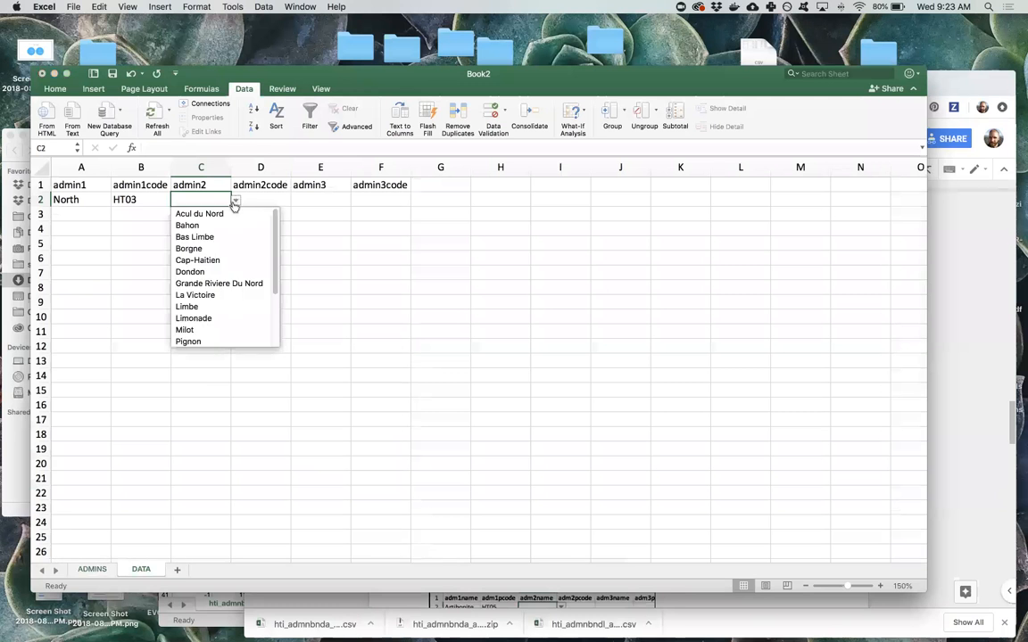
pyautogui.click(213, 261)
pyautogui.click(320, 229)
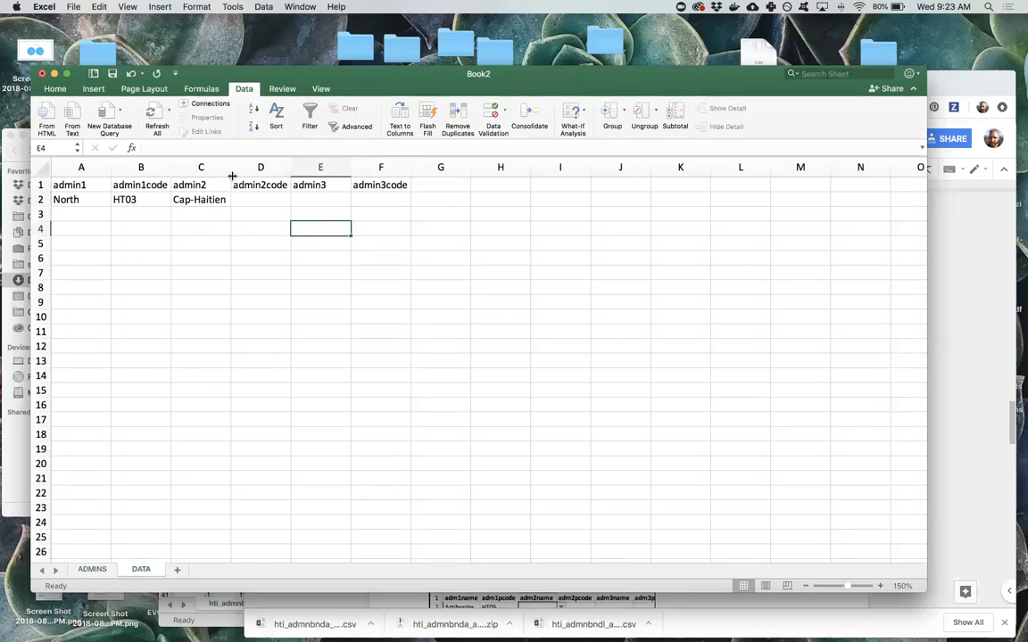
pyautogui.click(266, 201)
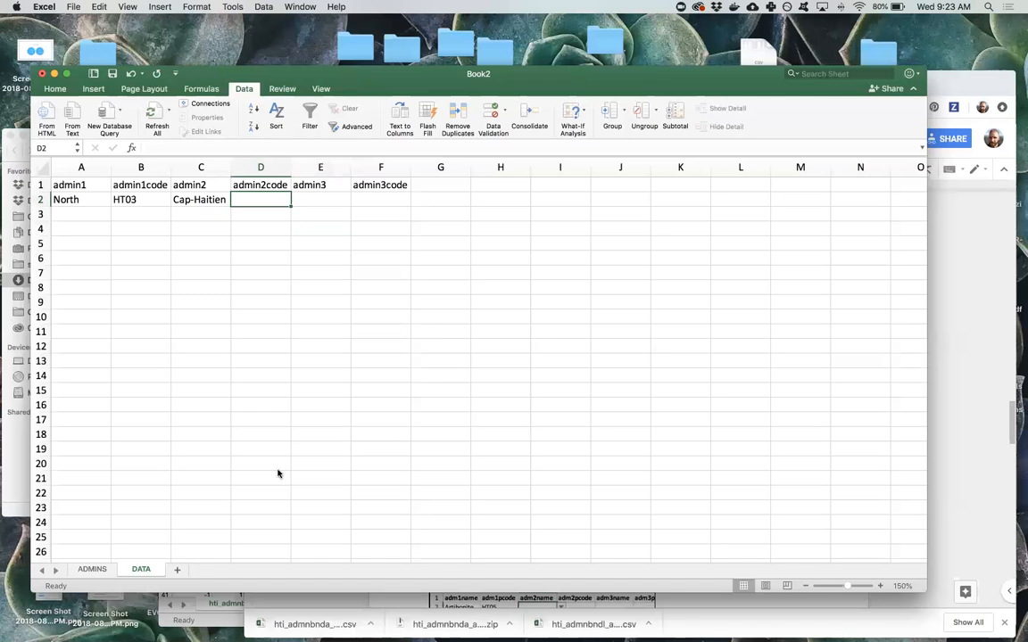
# Step: Review the admin 1 and admin 2 names and codes in the ADMINS sheet, and return to DATA
pyautogui.click(87, 575)
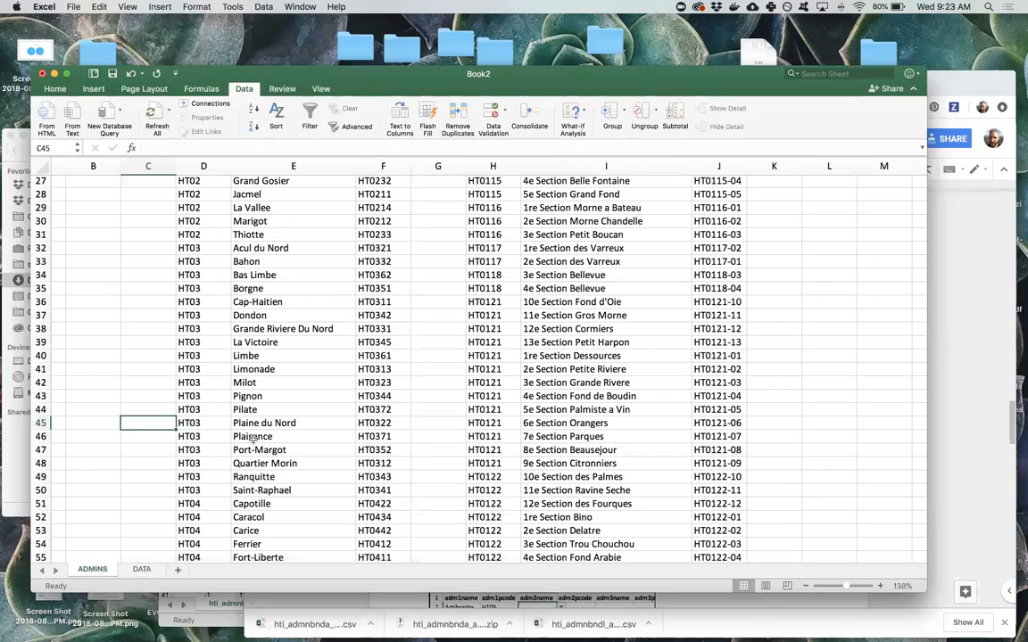
pyautogui.scroll(10, 273, 379)
pyautogui.hscroll(-2, 273, 380)
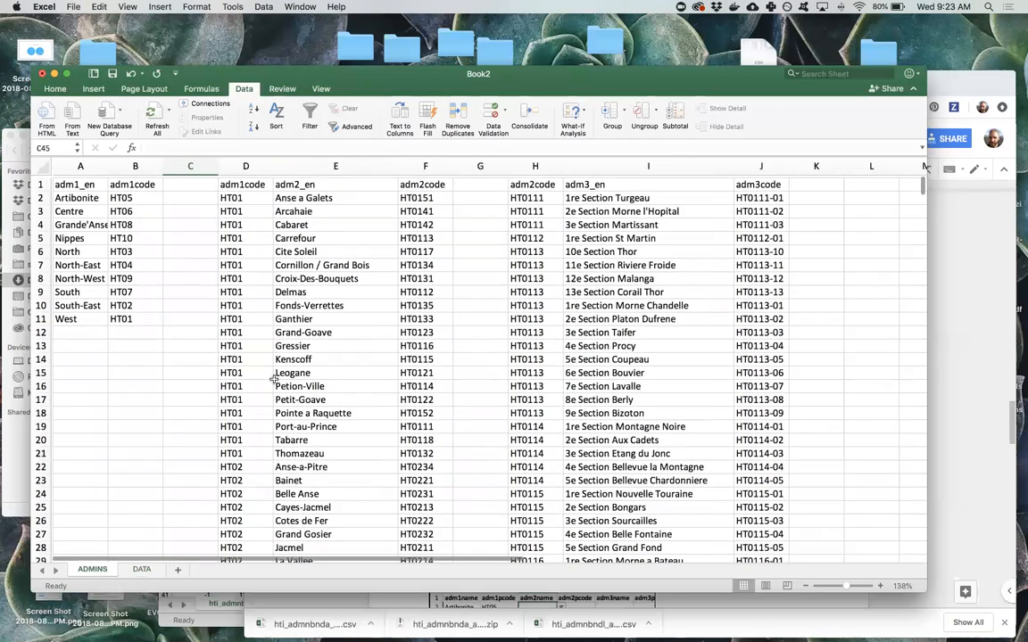
pyautogui.click(332, 249)
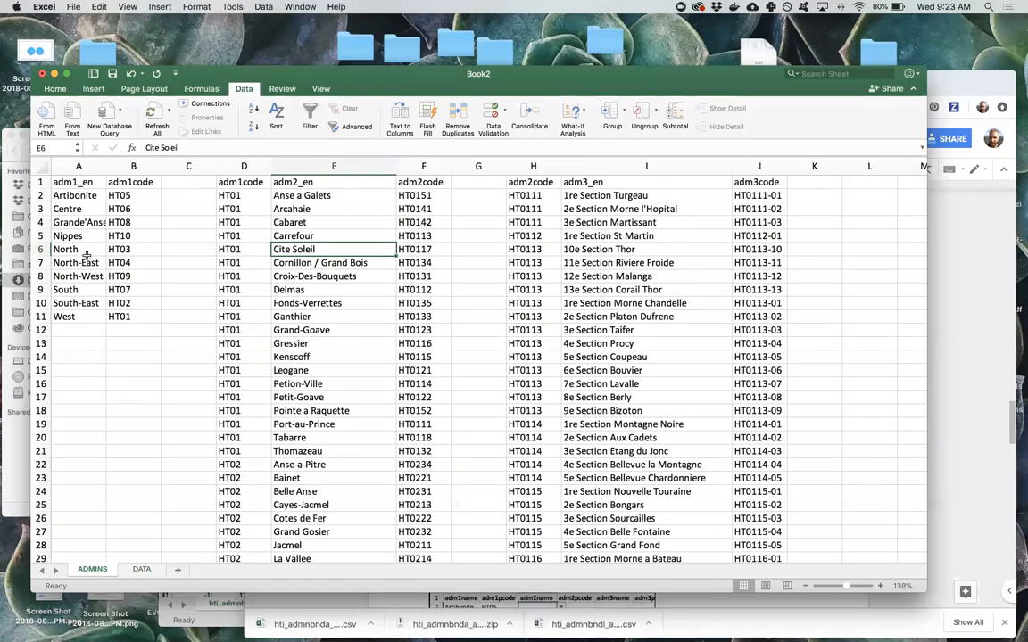
pyautogui.click(141, 569)
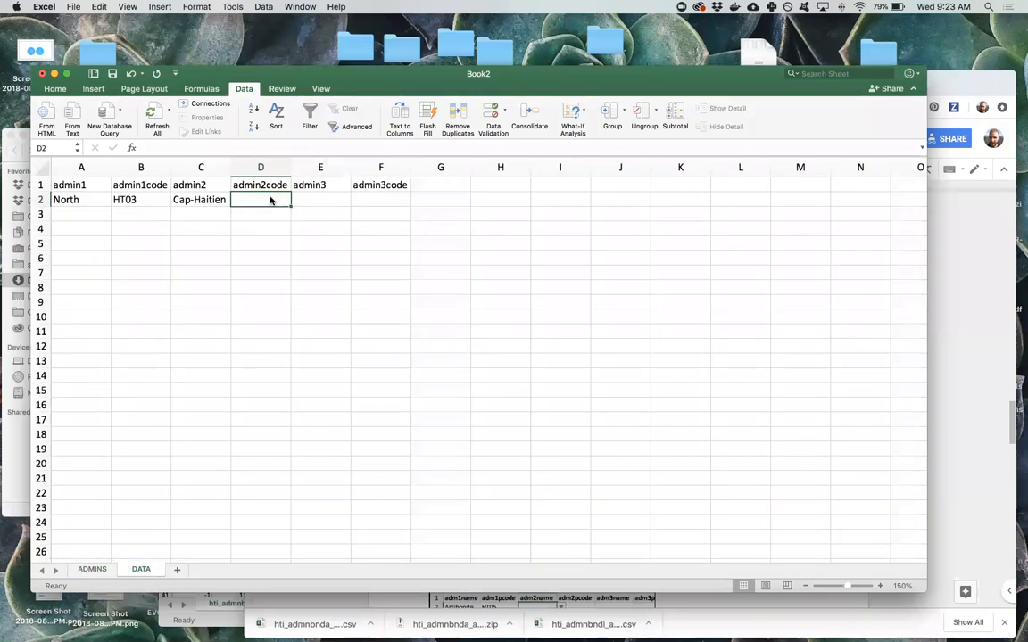
# Step: Copy the formula =VLOOKUP(C2,(OFFSET(admin1start,MATCH(B2,admin1codes,0)-1,1,COUNTIF(admin1codes,B2),2)),2,FALSE) from the Google Docs guide
pyautogui.click(970, 372)
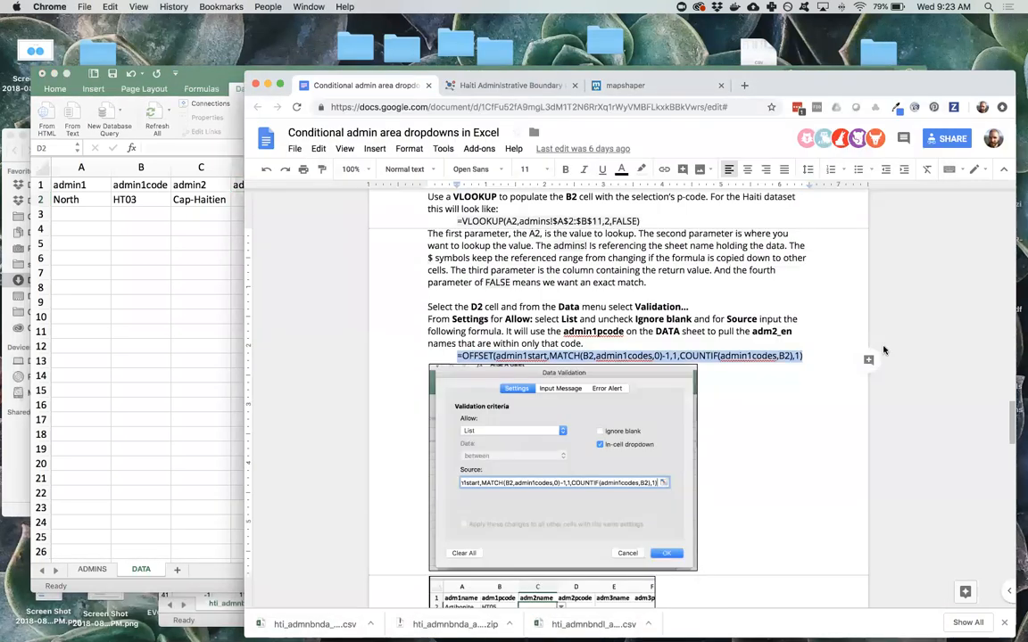
pyautogui.click(648, 310)
pyautogui.scroll(-5, 649, 310)
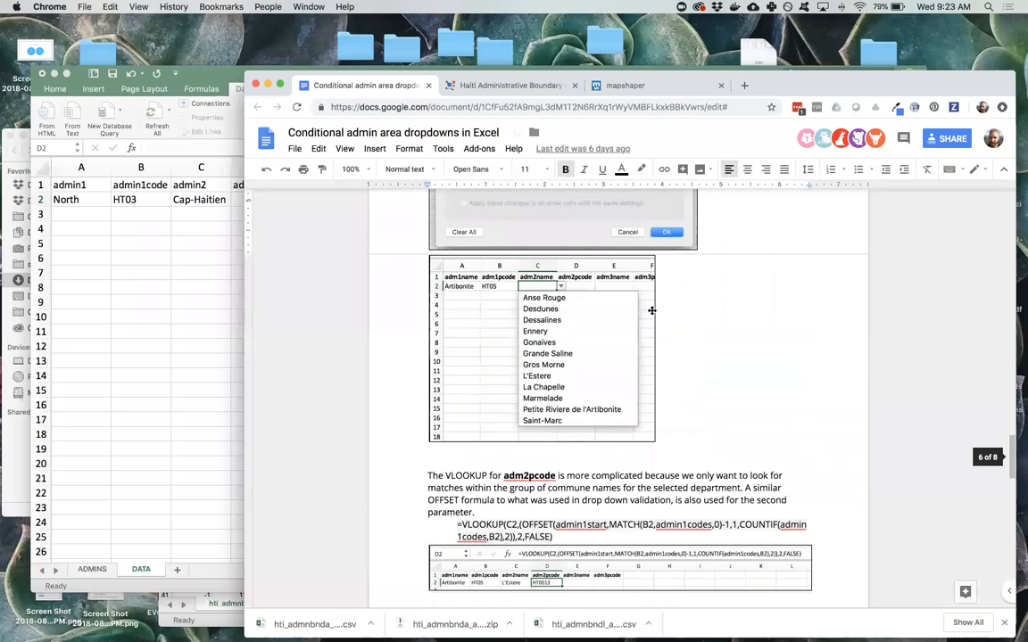
pyautogui.scroll(-2, 651, 310)
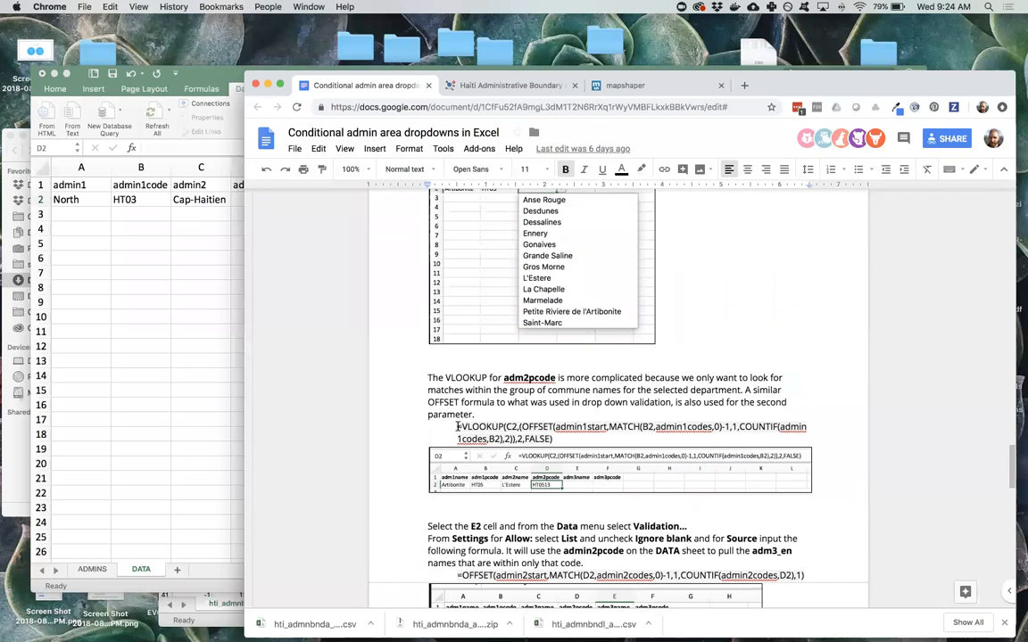
pyautogui.moveTo(457, 427); pyautogui.dragTo(554, 438)
pyautogui.press('super+c')
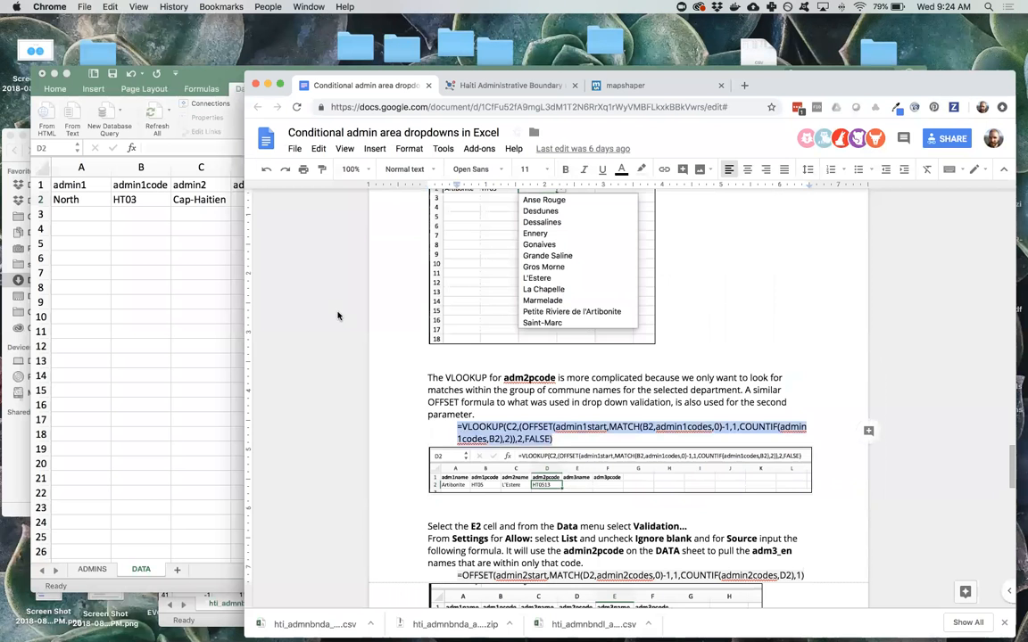
# Step: Enter the copied VLOOKUP formula in DATA cell D2 in Excel and check it against the chosen admin2 name
pyautogui.click(188, 187)
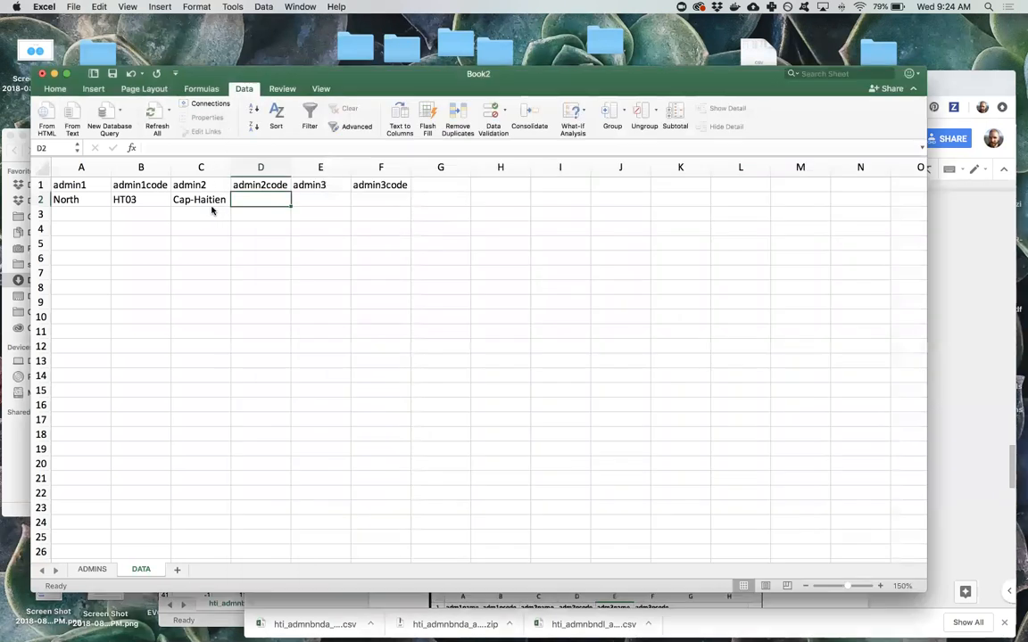
pyautogui.doubleClick(261, 199)
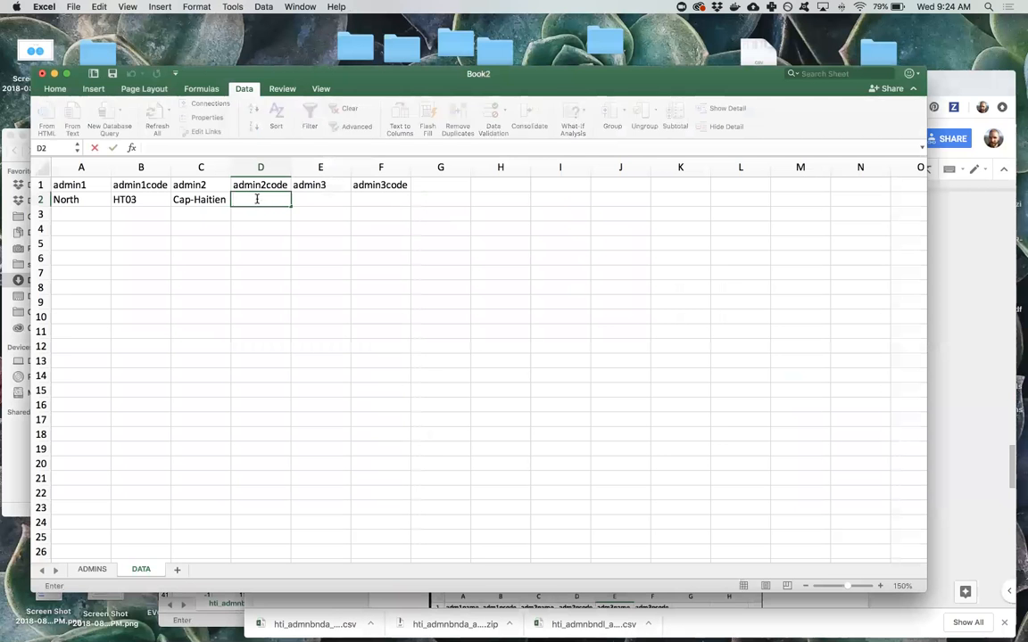
pyautogui.press('super+v')
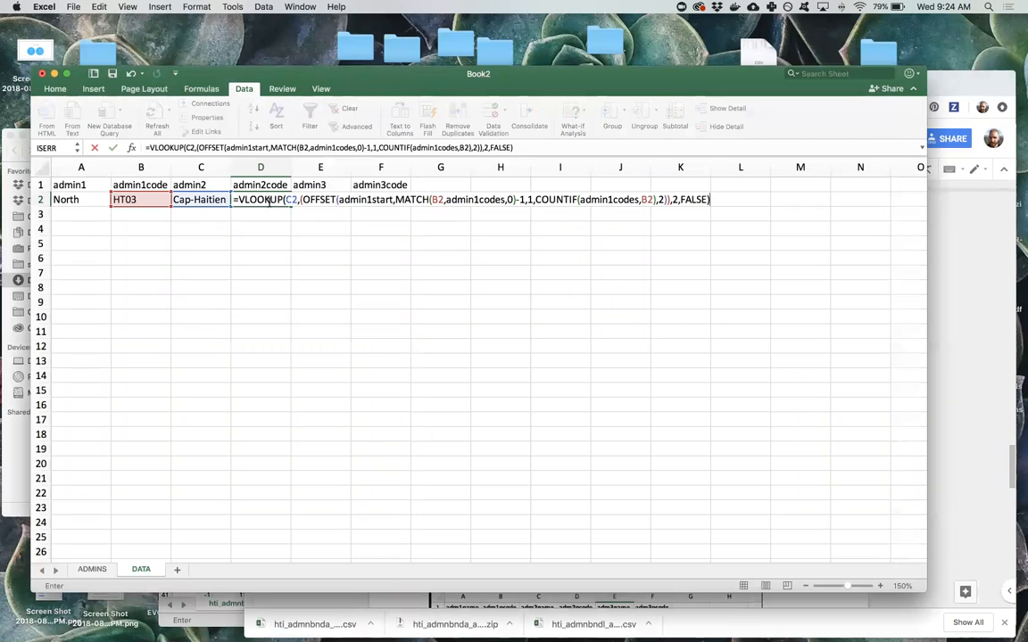
pyautogui.press('Return')
pyautogui.click(271, 198)
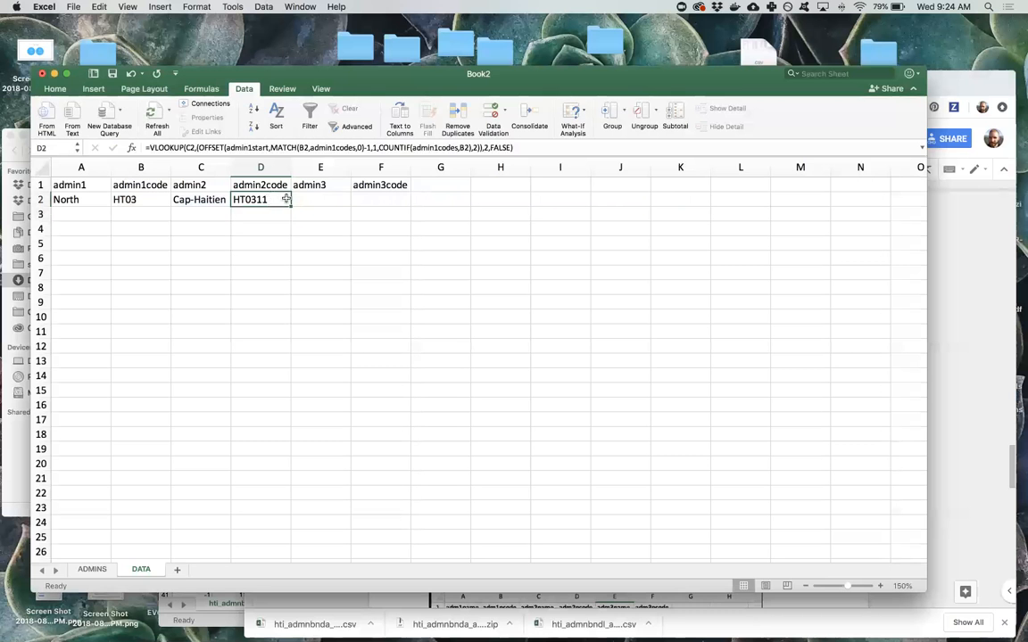
pyautogui.click(222, 200)
pyautogui.click(272, 201)
# Step: Select DATA cell E2 and copy the formula =OFFSET(admin2start,MATCH(D2,admin2codes,0)-1,1,COUNTIF(admin2codes,D2),1) from the Google Docs guide
pyautogui.click(309, 201)
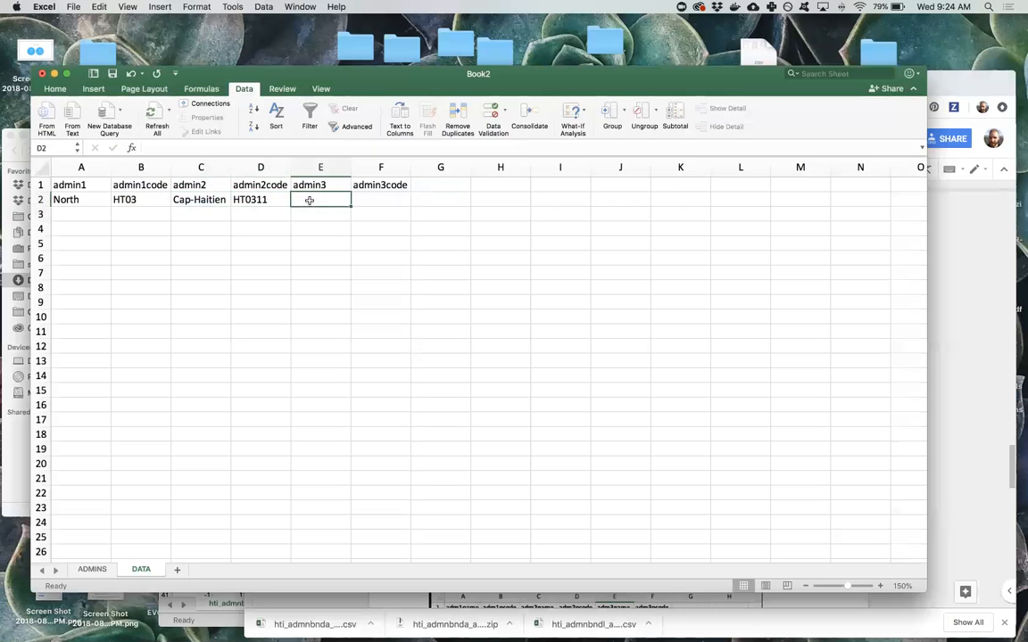
pyautogui.click(953, 375)
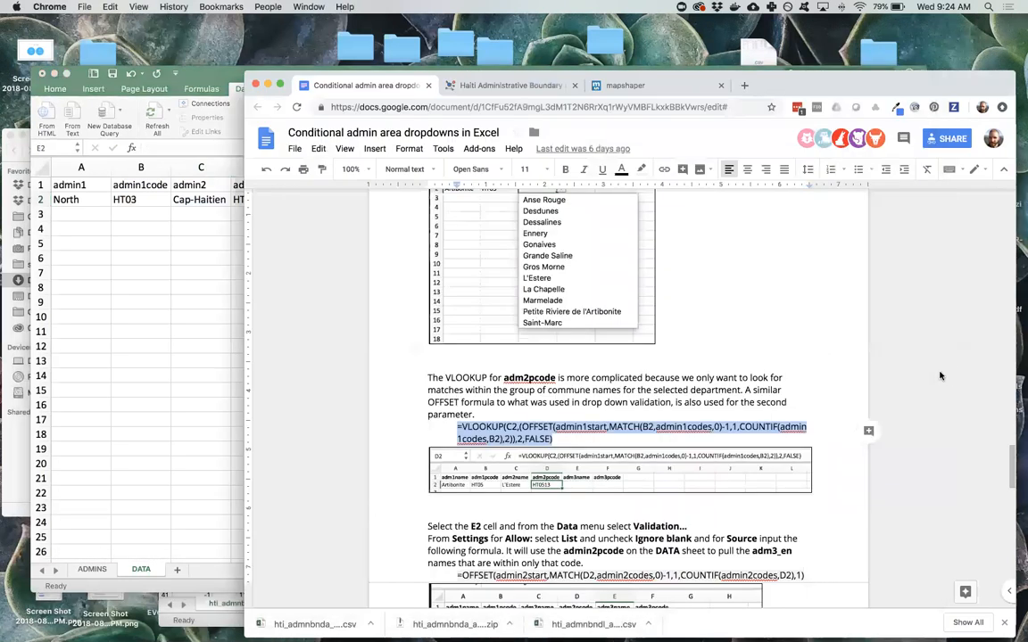
pyautogui.scroll(-4, 624, 390)
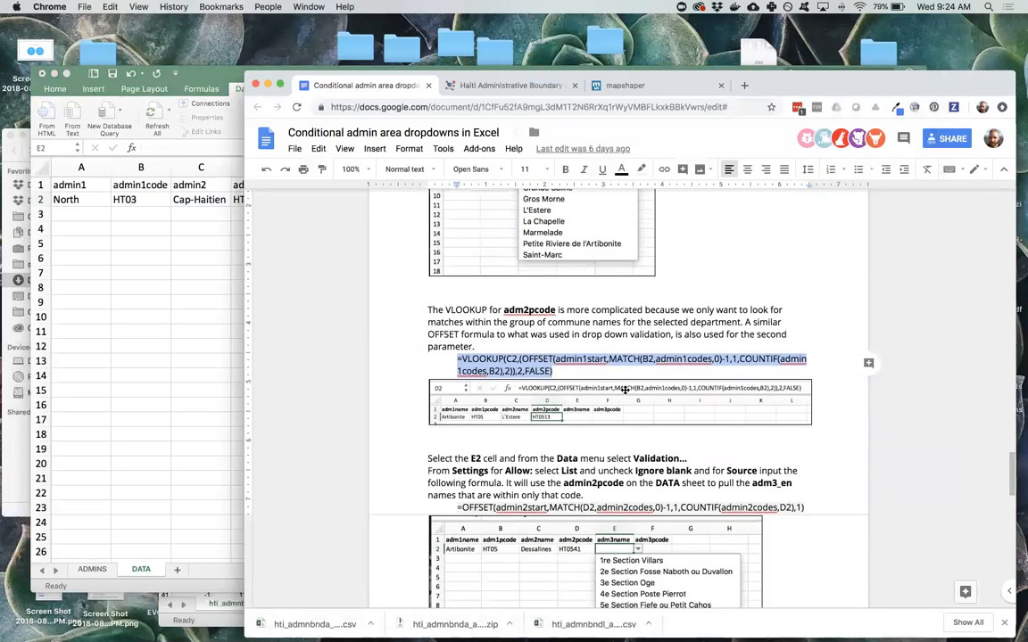
pyautogui.scroll(-3, 624, 390)
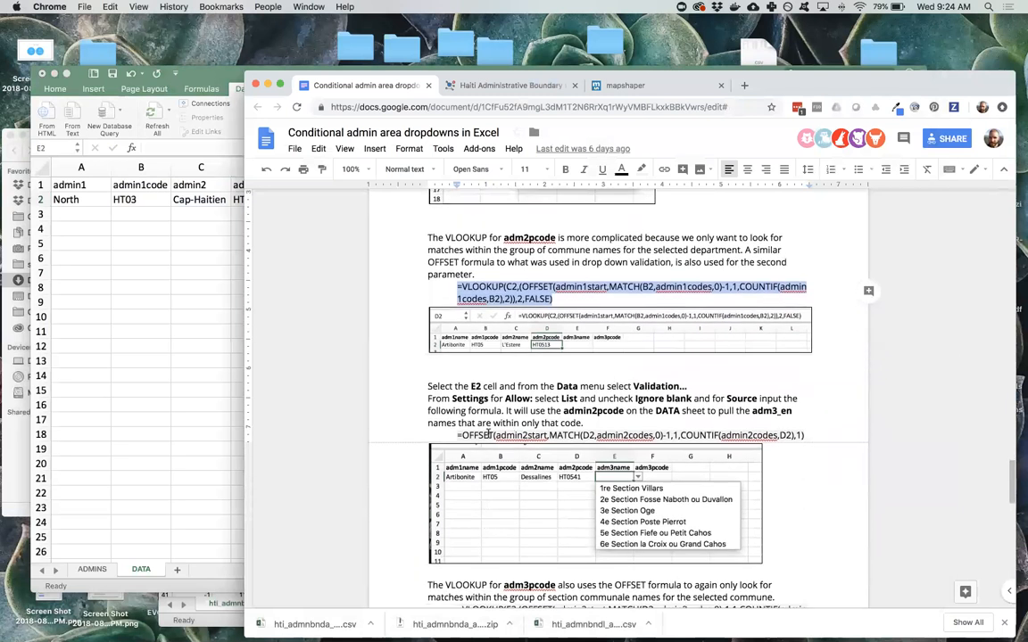
pyautogui.moveTo(461, 435); pyautogui.dragTo(810, 446)
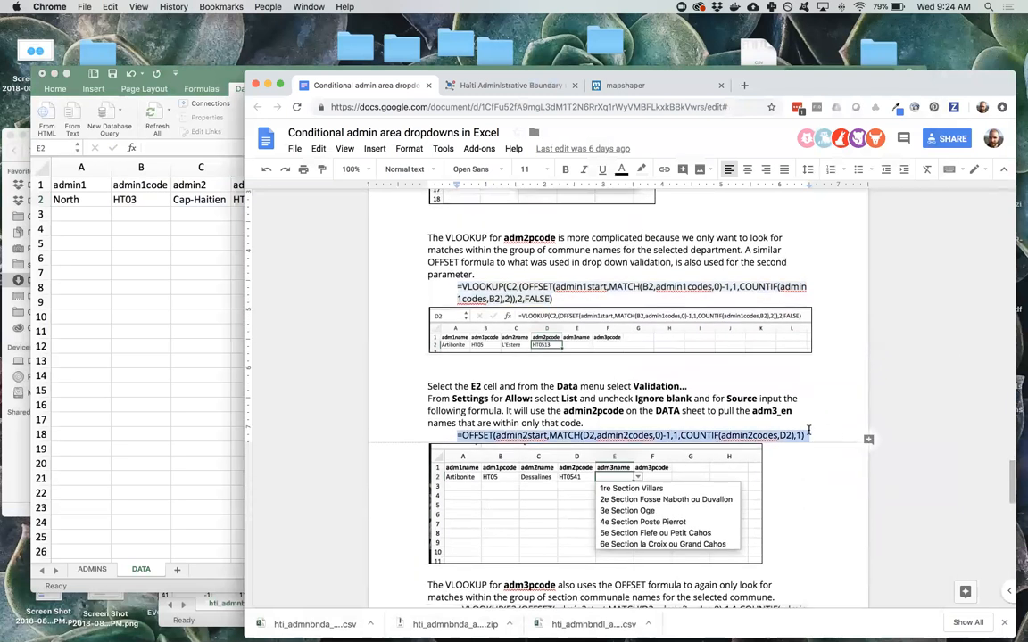
pyautogui.press('super+c')
# Step: Apply List validation to DATA cell E2 in Excel with Ignore blank on and the copied OFFSET formula as the source
pyautogui.click(184, 317)
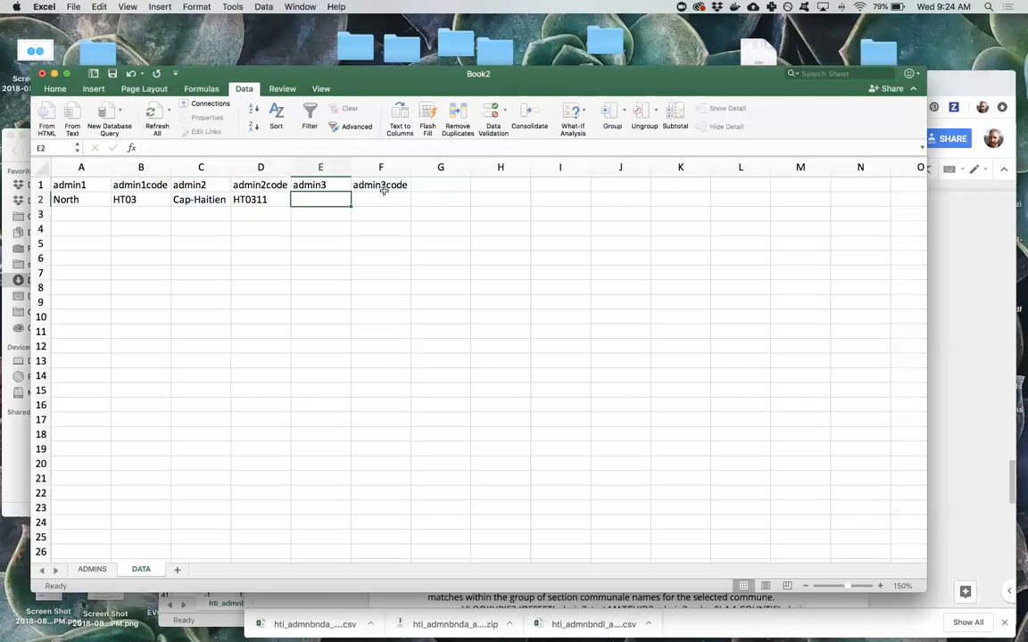
pyautogui.click(234, 6)
pyautogui.moveTo(264, 6)
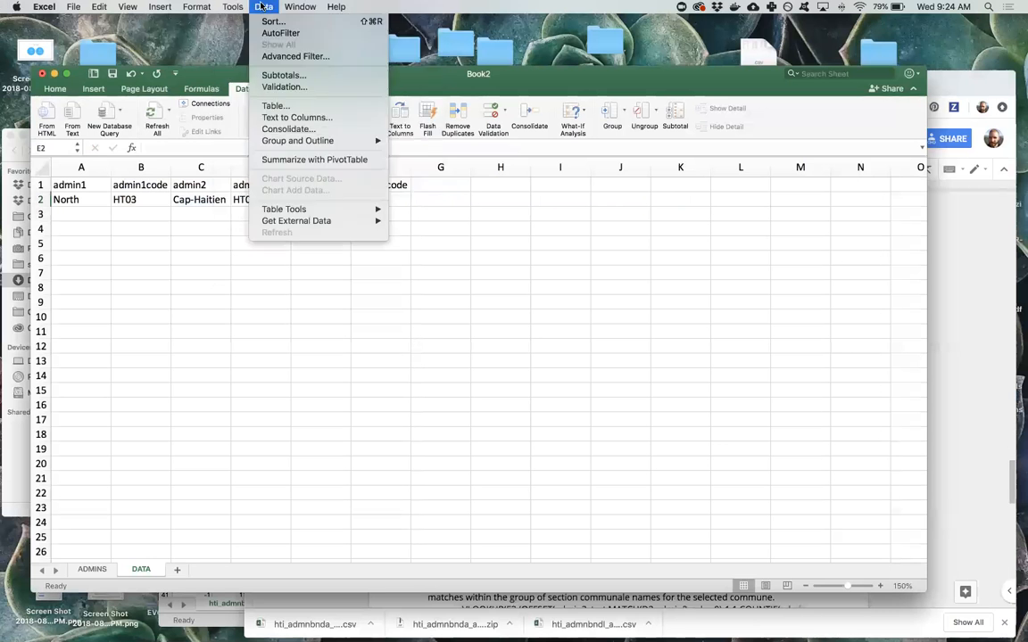
pyautogui.click(287, 87)
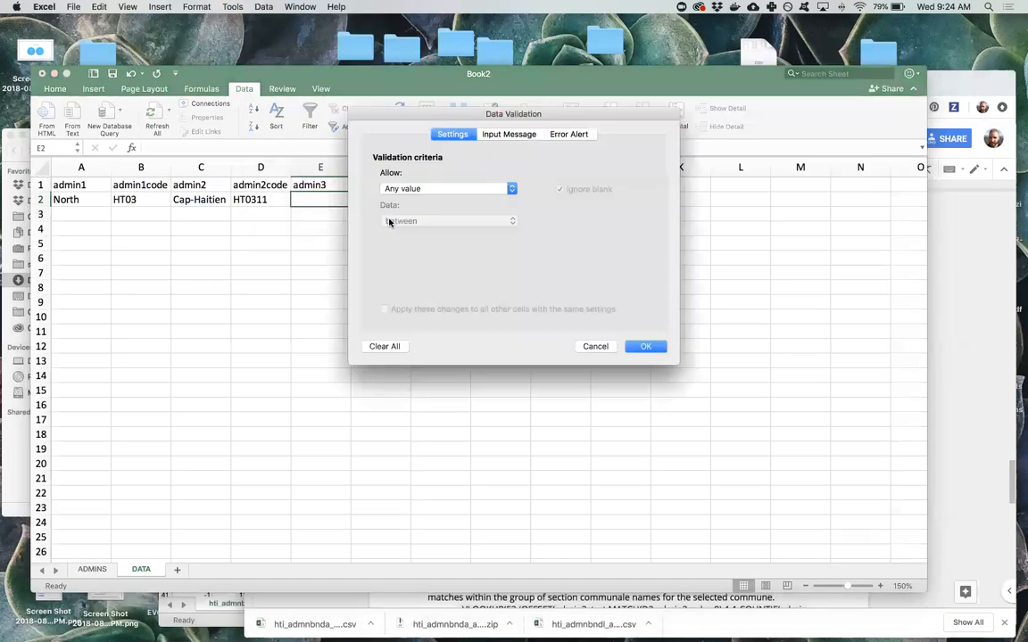
pyautogui.click(428, 188)
pyautogui.click(420, 223)
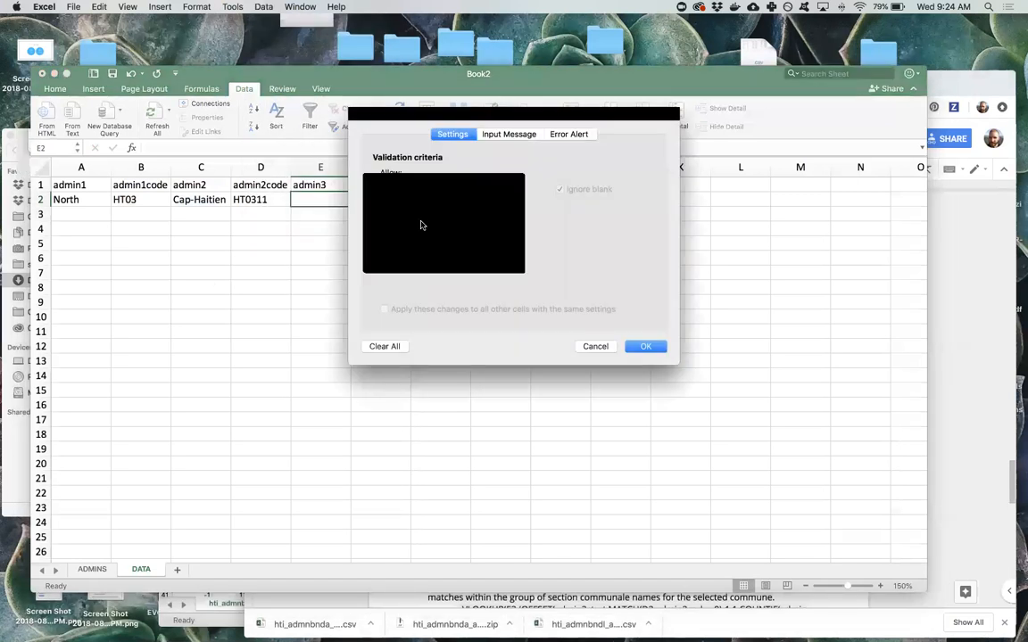
pyautogui.click(453, 256)
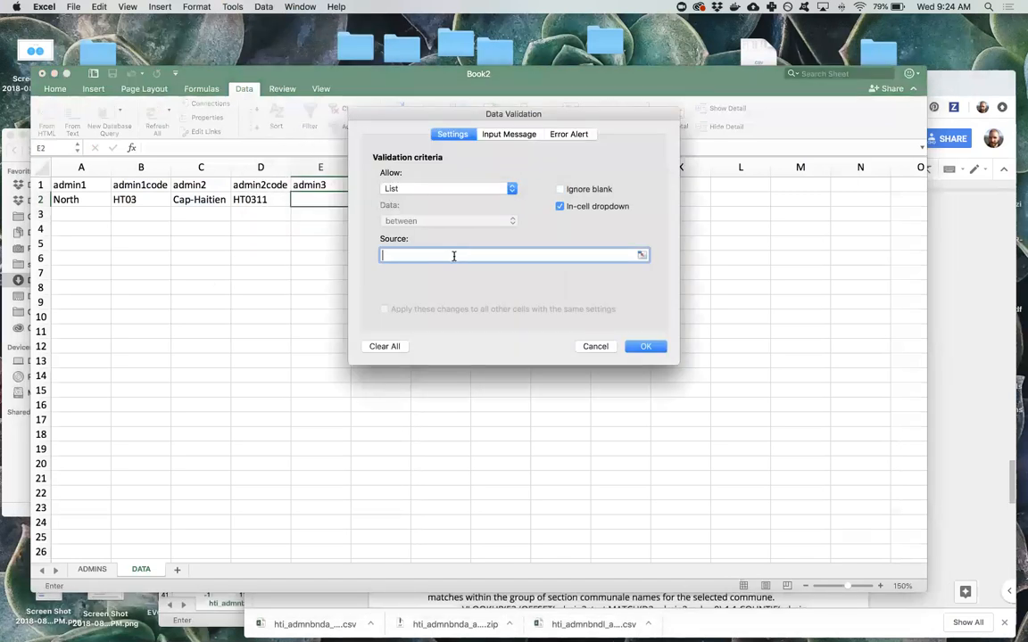
pyautogui.click(558, 190)
pyautogui.press('super+v')
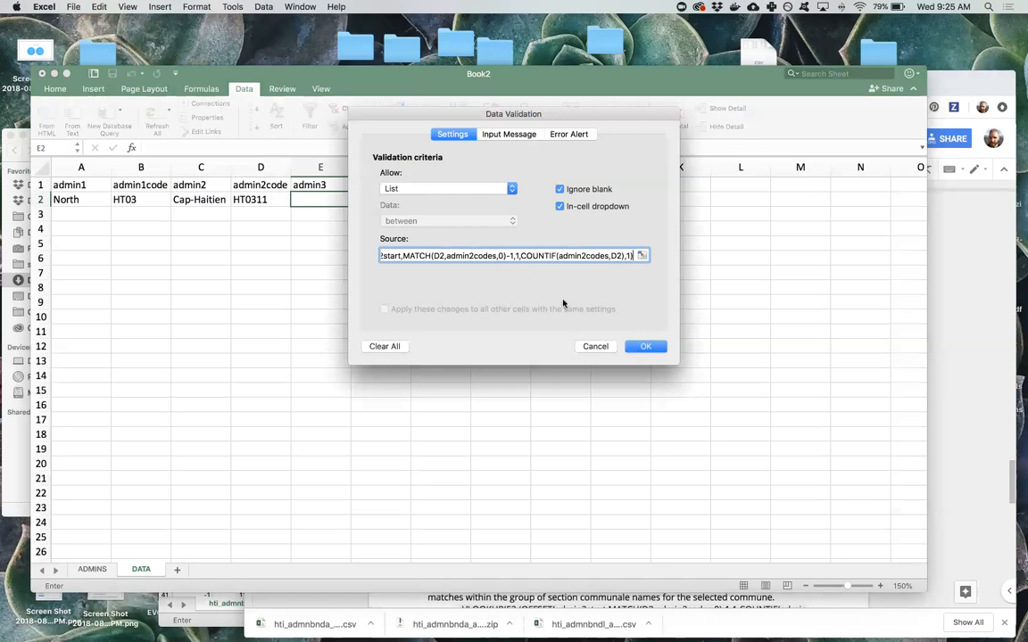
pyautogui.moveTo(530, 256); pyautogui.dragTo(346, 250)
pyautogui.click(484, 255)
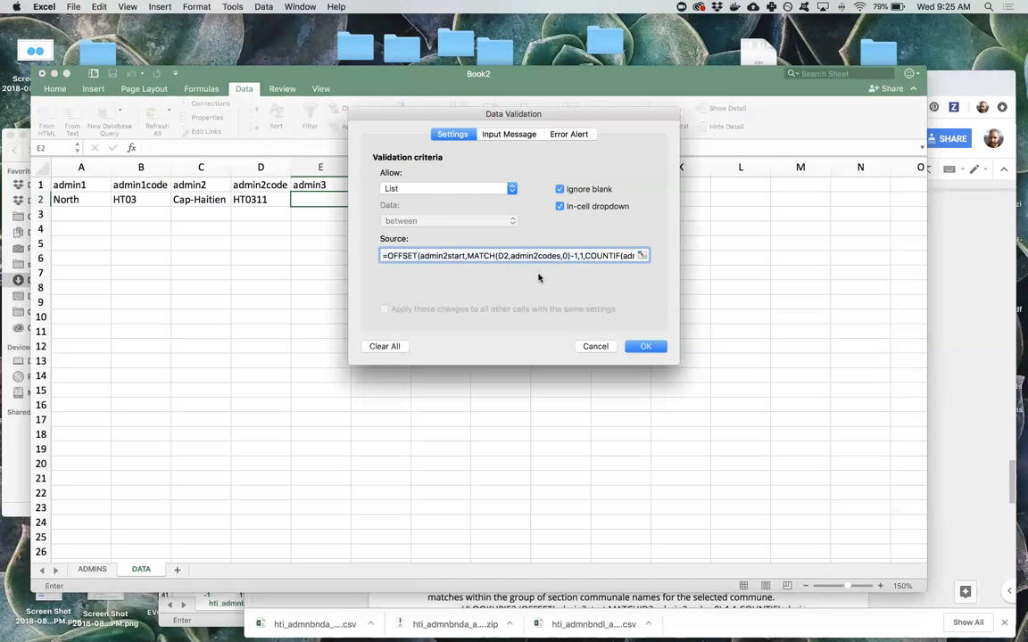
pyautogui.click(633, 345)
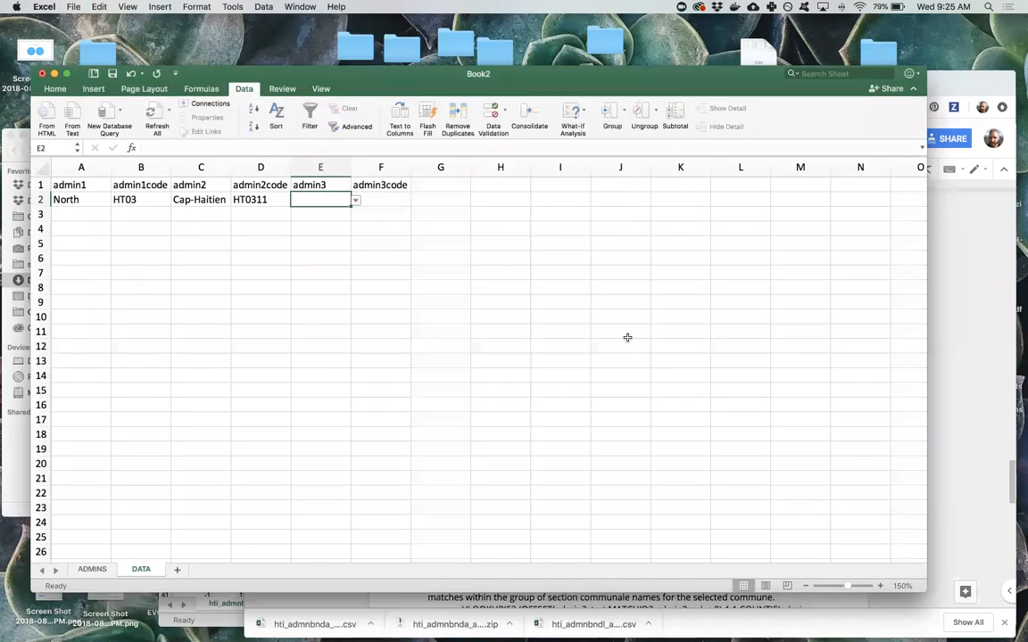
# Step: Check the E2 dropdown, search for HT0311 in the adm2code column H of ADMINS, and highlight its matching rows H164:J166
pyautogui.click(354, 202)
pyautogui.click(359, 198)
pyautogui.click(92, 569)
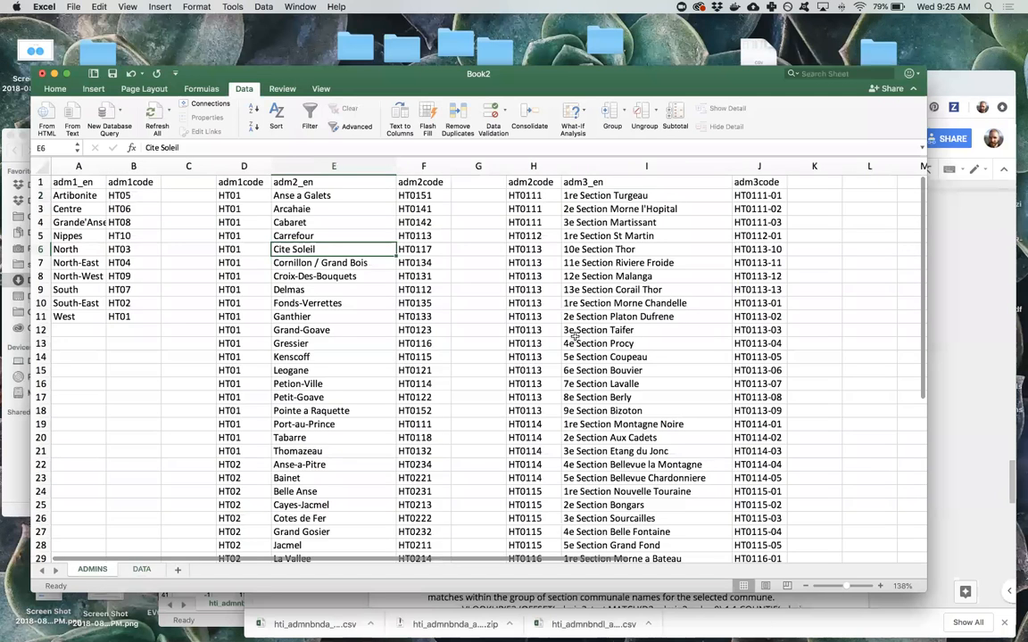
pyautogui.click(535, 167)
pyautogui.press('super+f')
pyautogui.write('HT0311')
pyautogui.press('Return')
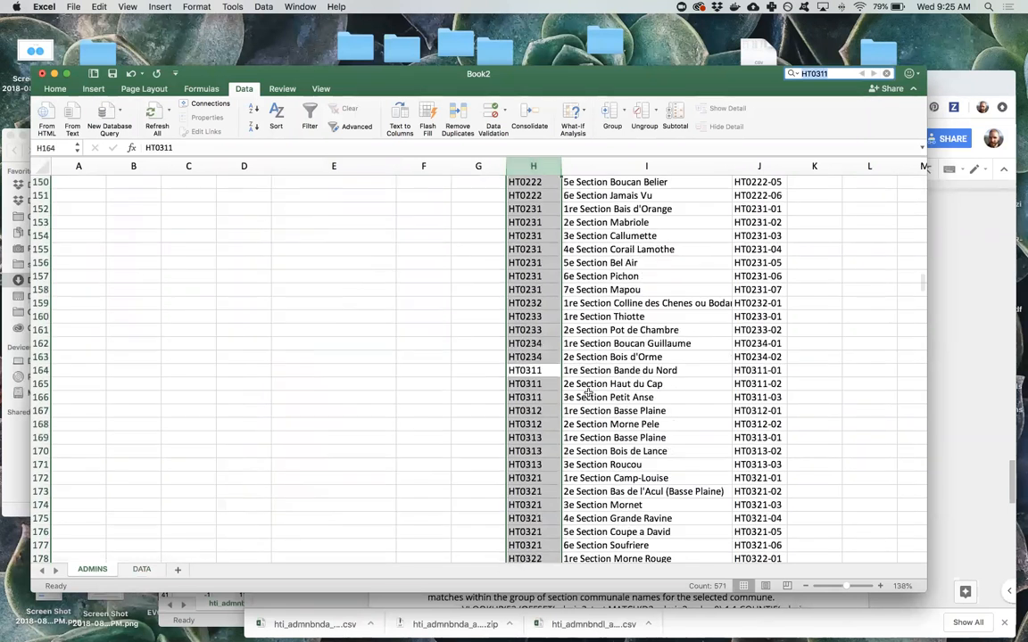
pyautogui.click(578, 392)
pyautogui.moveTo(525, 370); pyautogui.dragTo(768, 398)
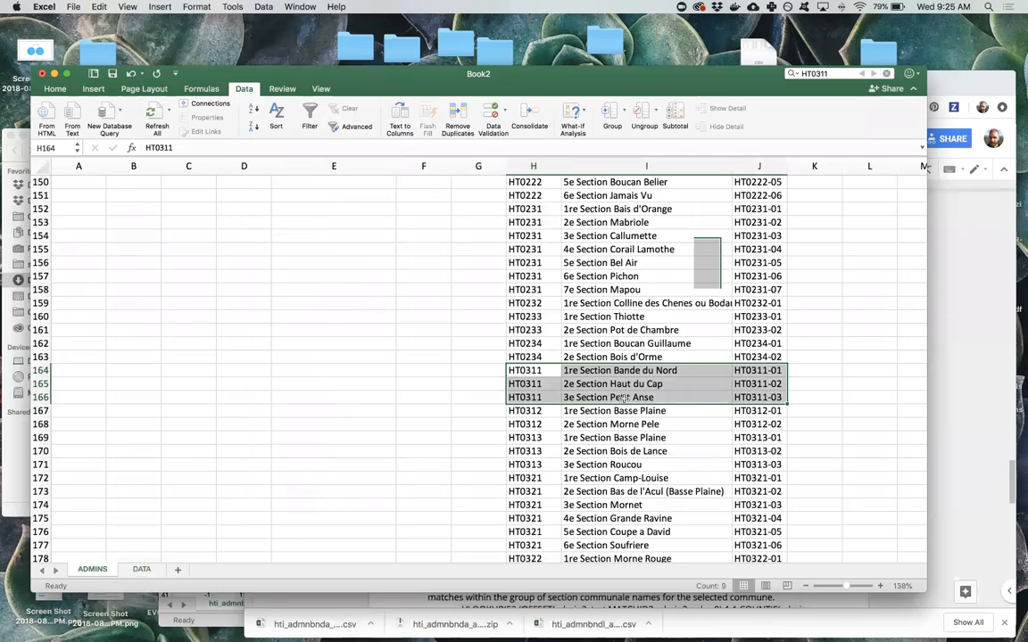
# Step: Choose 2e Section Haut du Cap from the admin3 dropdown in DATA cell E2 and autofit column E
pyautogui.click(140, 569)
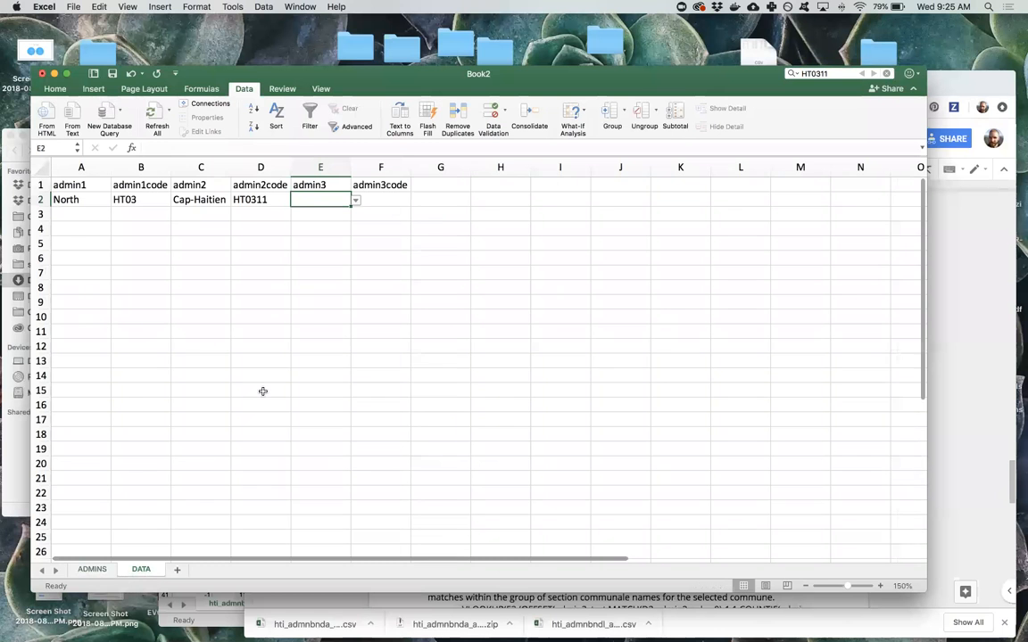
pyautogui.click(354, 202)
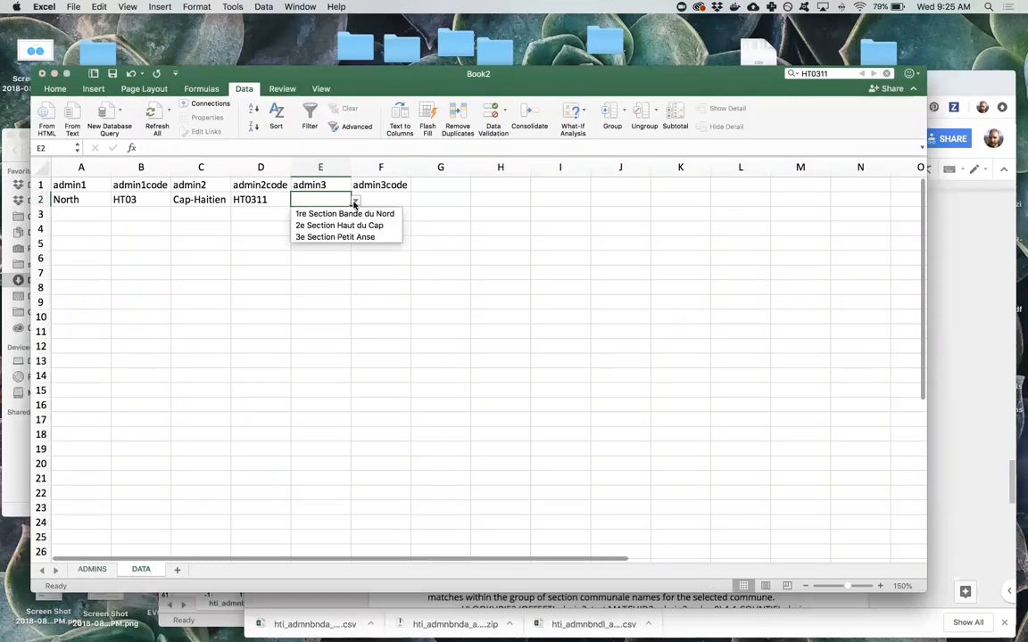
pyautogui.click(349, 225)
pyautogui.click(551, 229)
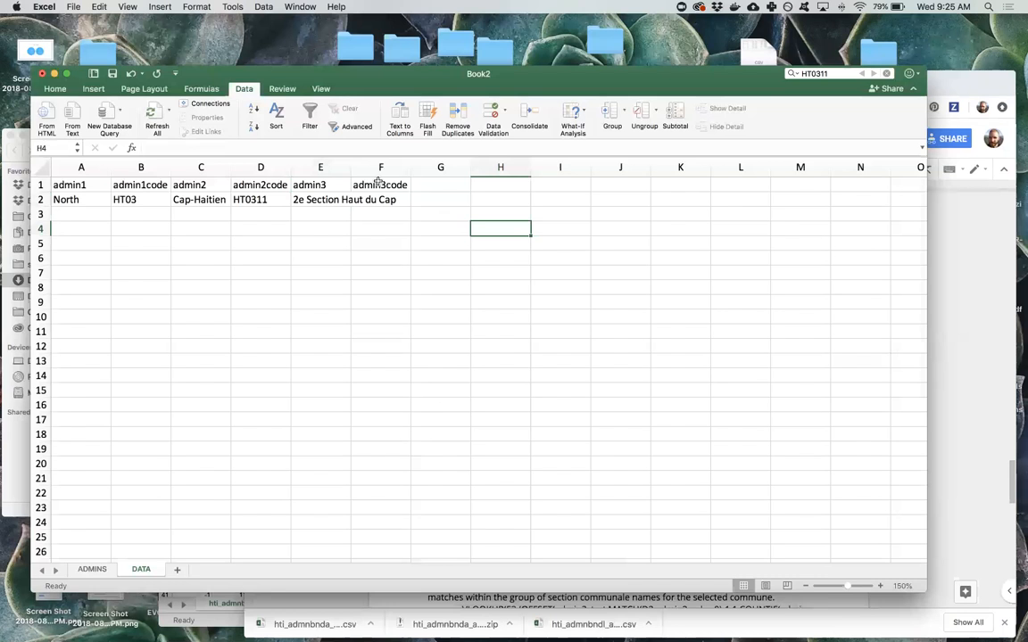
pyautogui.doubleClick(349, 166)
# Step: Switch to the Google Docs guide and copy the adm3pcode formula =VLOOKUP(E2,(OFFSET(admin2start,MATCH(D2,admin2codes,0)-1,1,COUNTIF(admin2codes,D2),2)),2,FALSE)
pyautogui.click(951, 351)
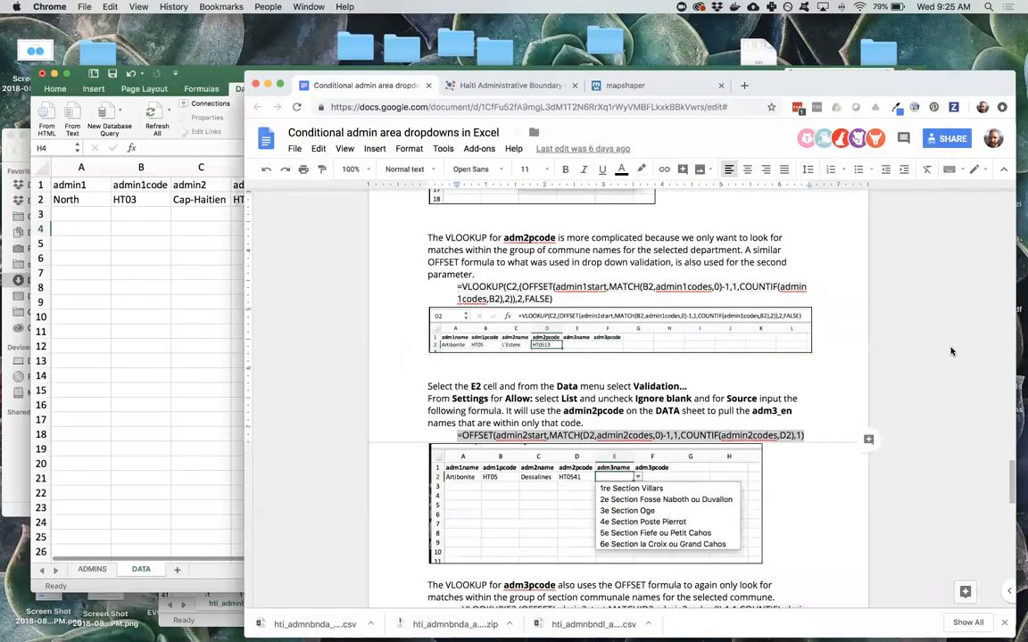
pyautogui.scroll(-2, 560, 411)
pyautogui.scroll(-3, 560, 411)
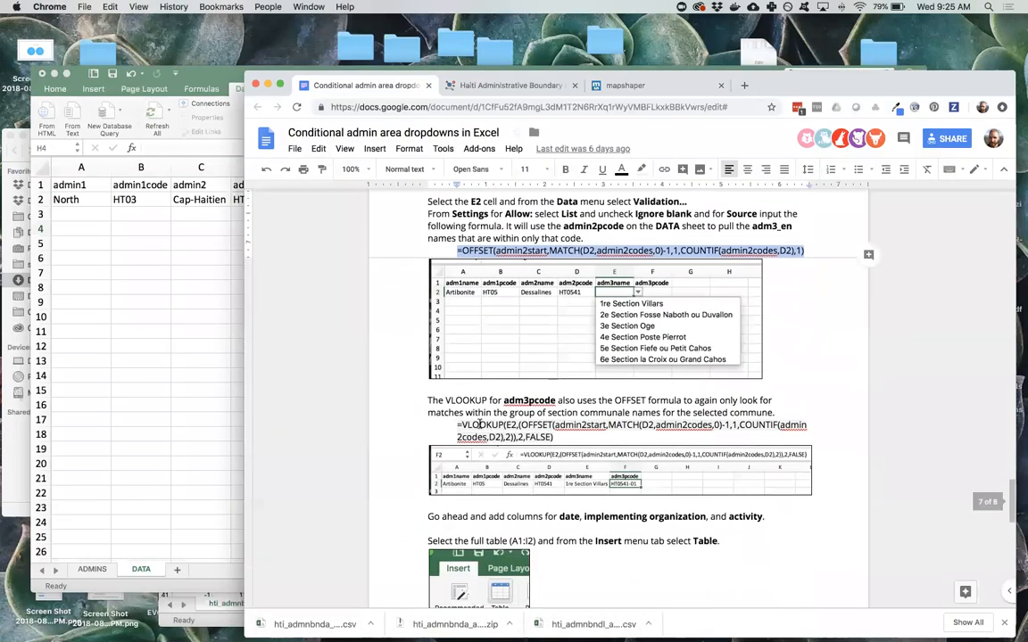
pyautogui.moveTo(456, 424); pyautogui.dragTo(561, 437)
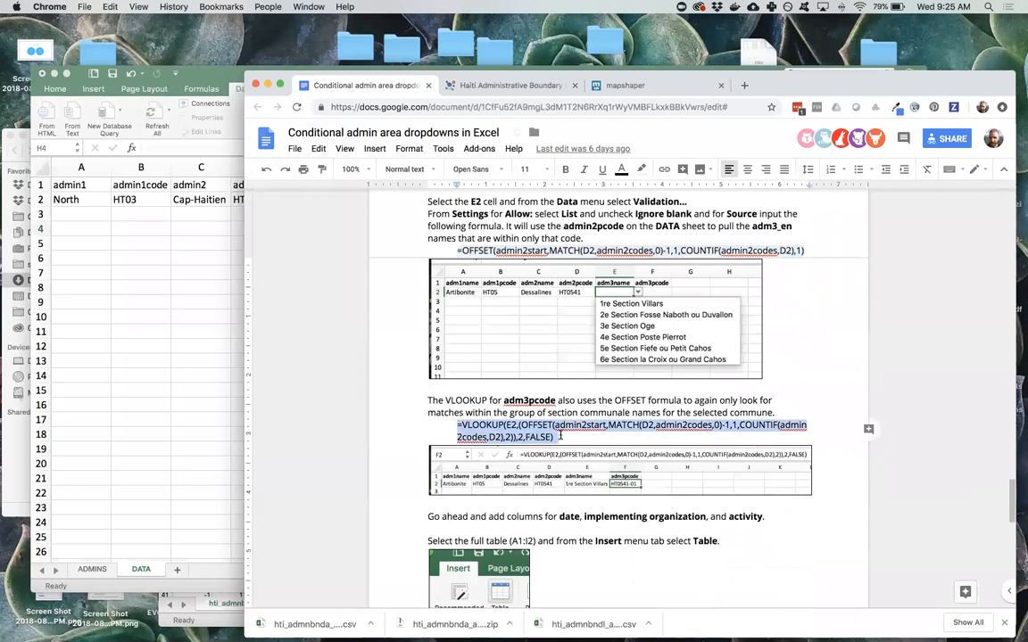
pyautogui.press('super+c')
# Step: Return to Excel and enter the copied VLOOKUP formula in DATA cell F2 under admin3code
pyautogui.click(176, 207)
pyautogui.click(417, 199)
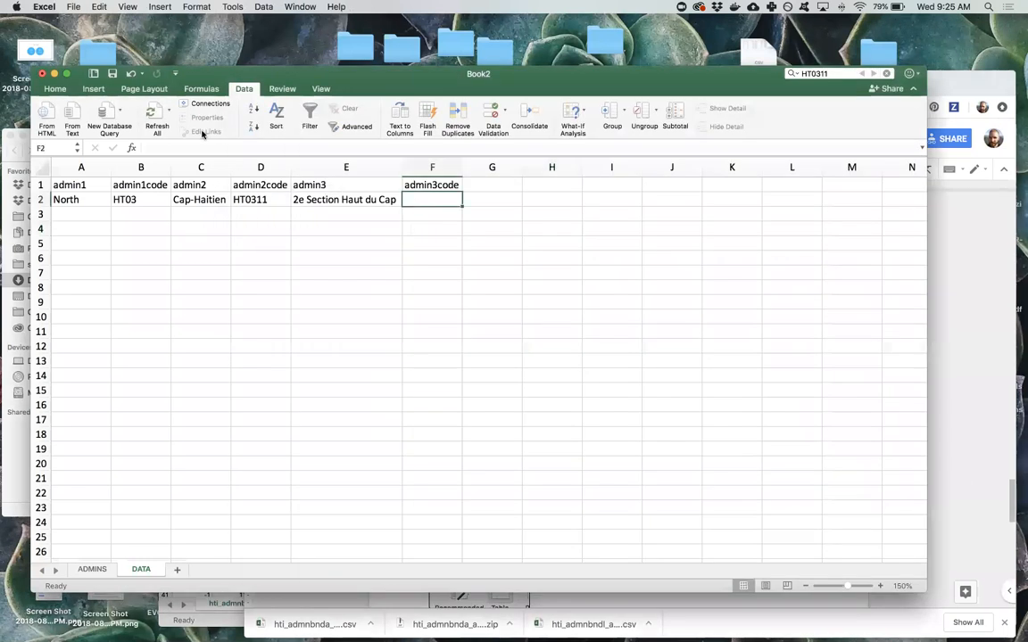
pyautogui.press('super+v')
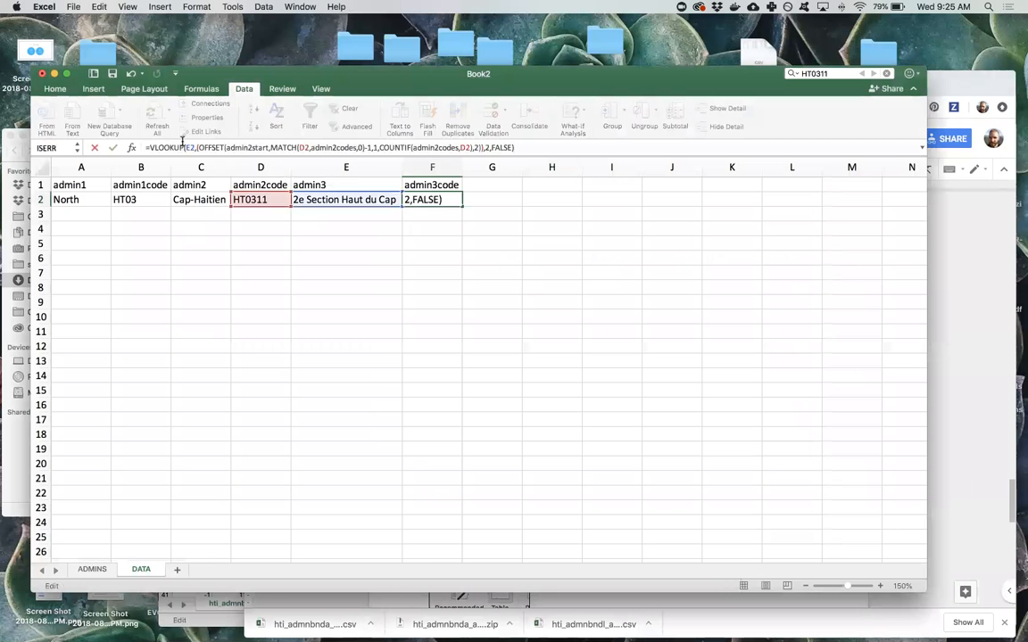
pyautogui.press('Return')
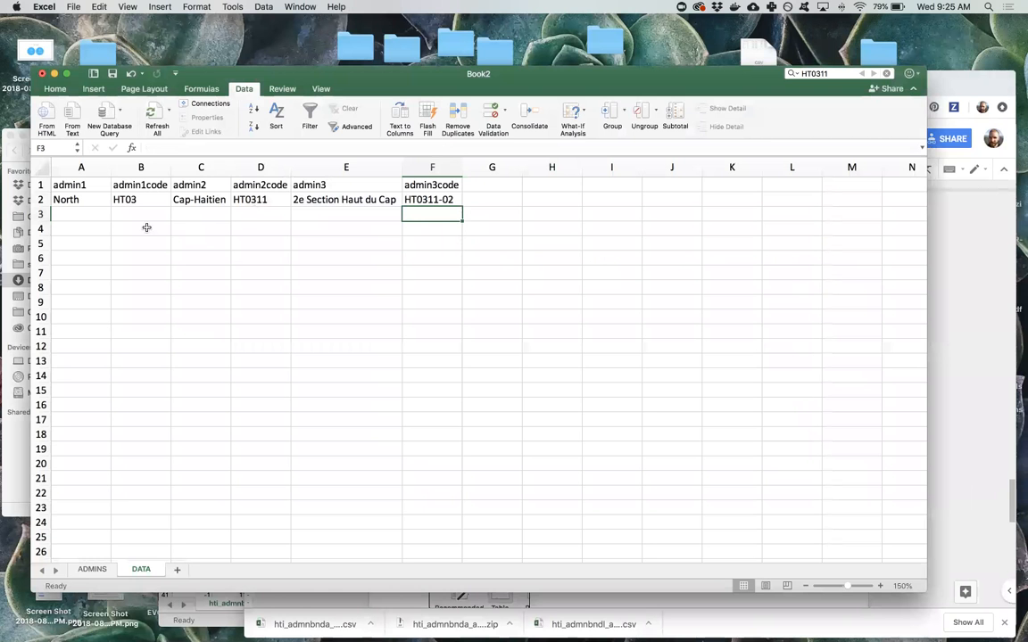
pyautogui.click(85, 214)
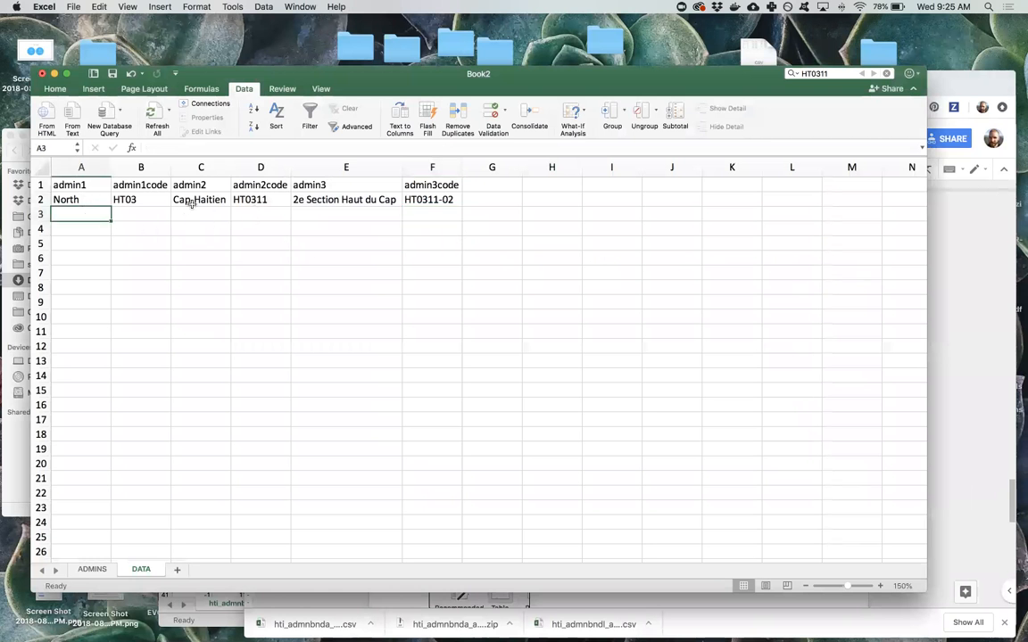
pyautogui.click(181, 252)
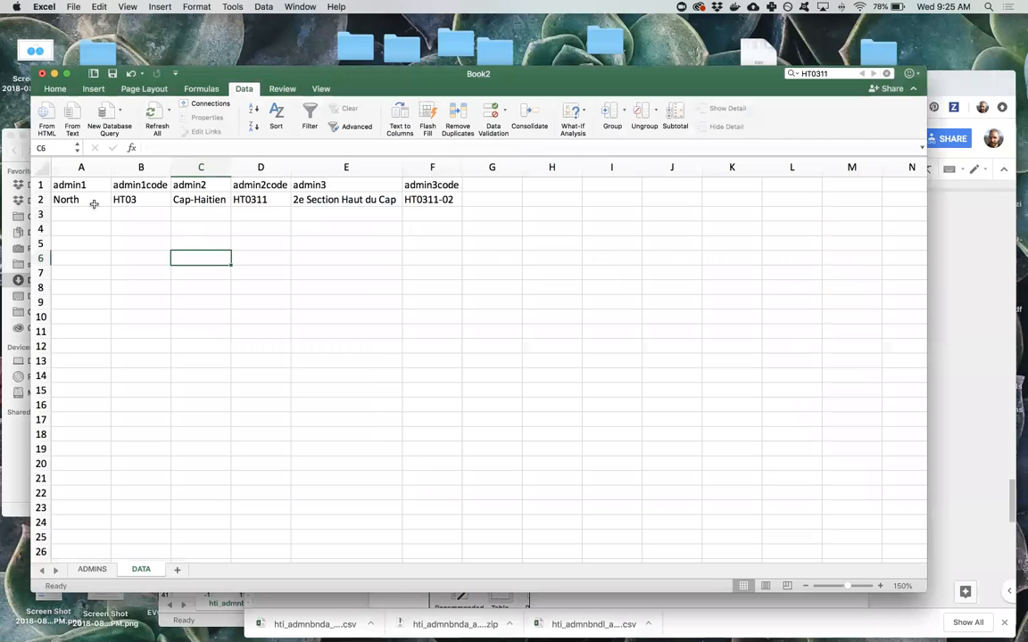
pyautogui.click(484, 185)
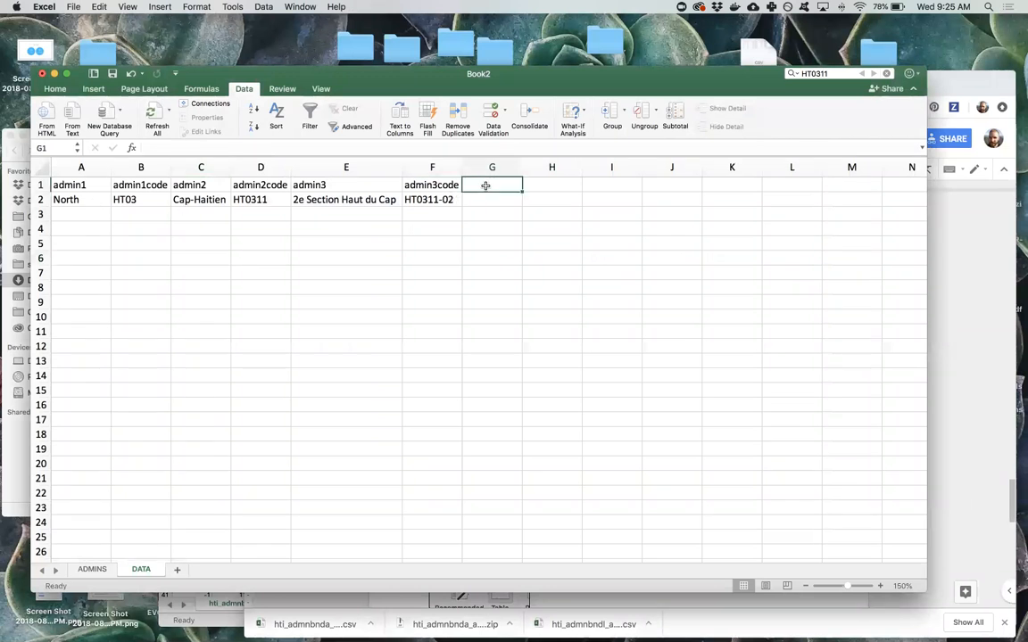
# Step: Convert the DATA range A1:F2 into a table with headers
pyautogui.click(71, 201)
pyautogui.moveTo(215, 195); pyautogui.dragTo(431, 184)
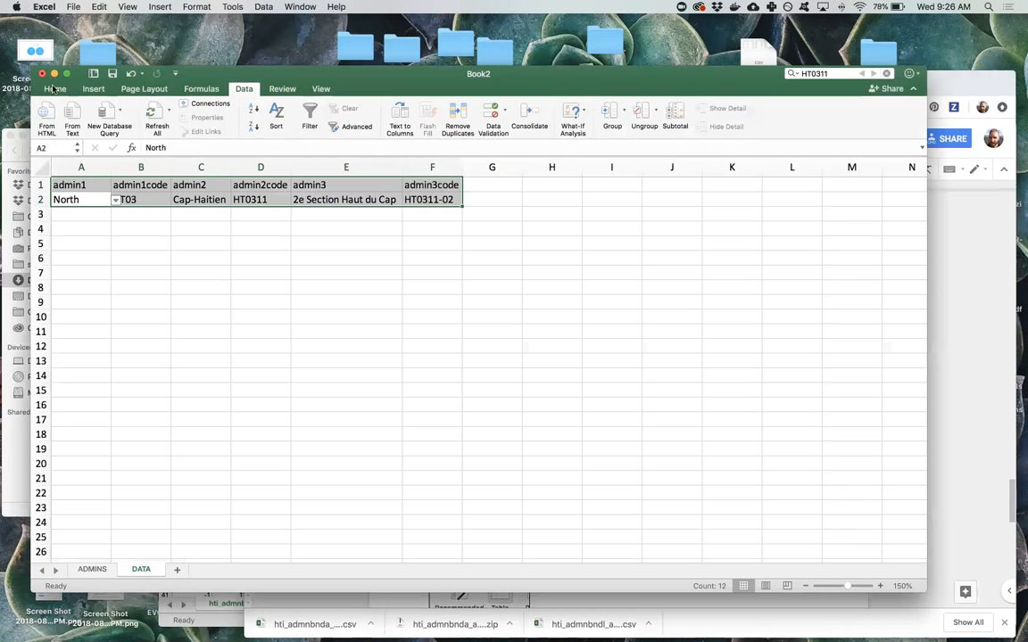
pyautogui.click(93, 88)
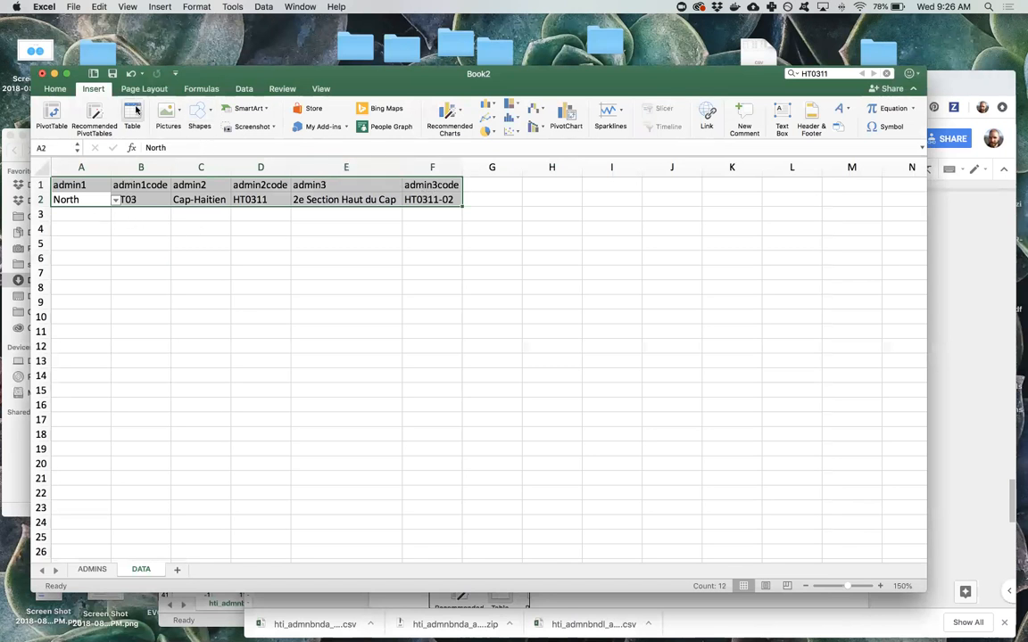
pyautogui.click(132, 116)
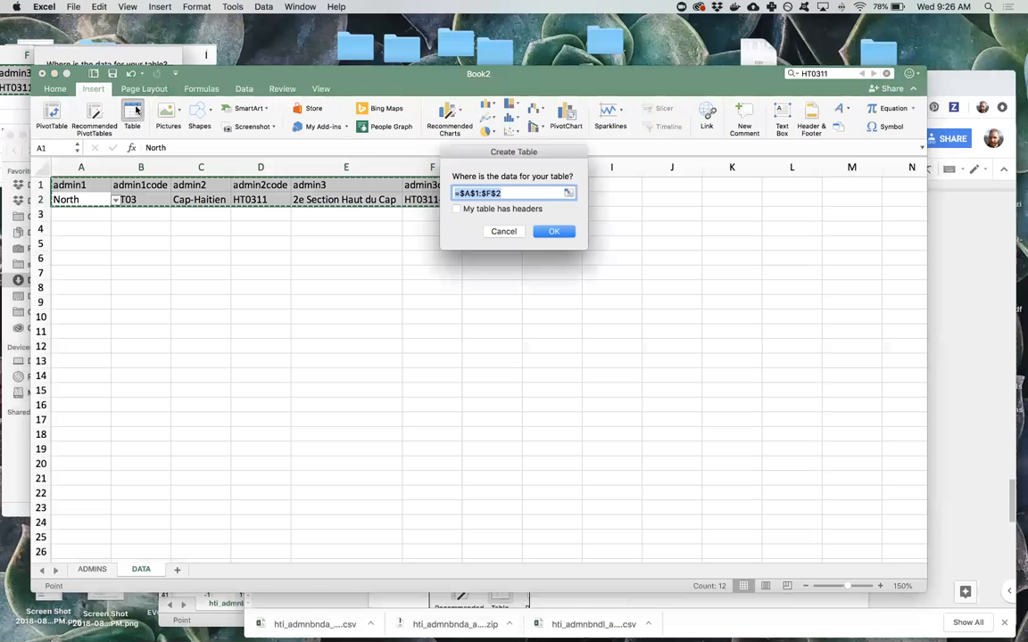
pyautogui.click(486, 209)
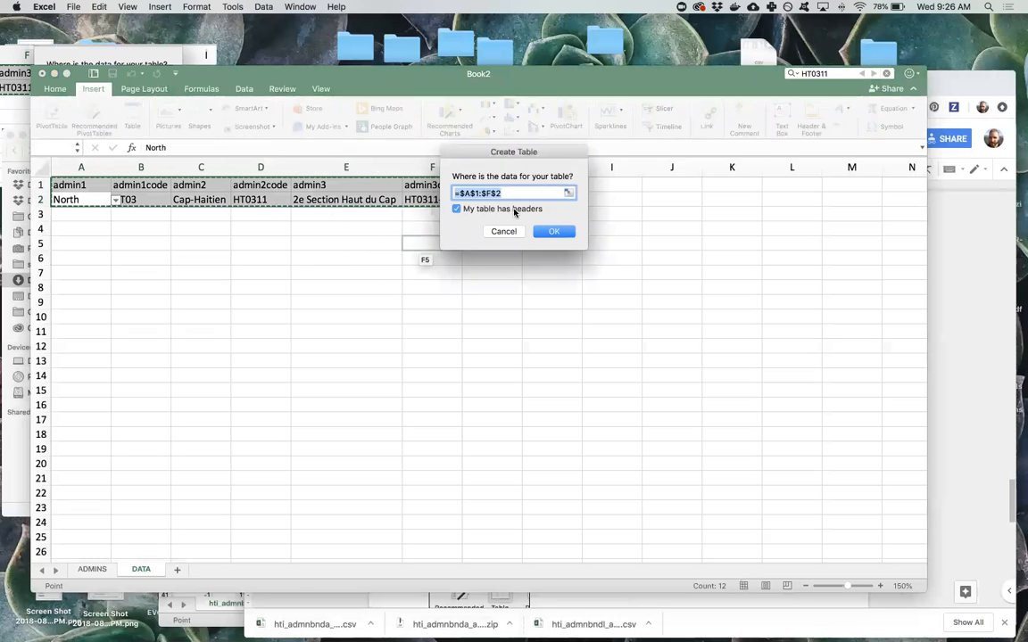
pyautogui.click(563, 234)
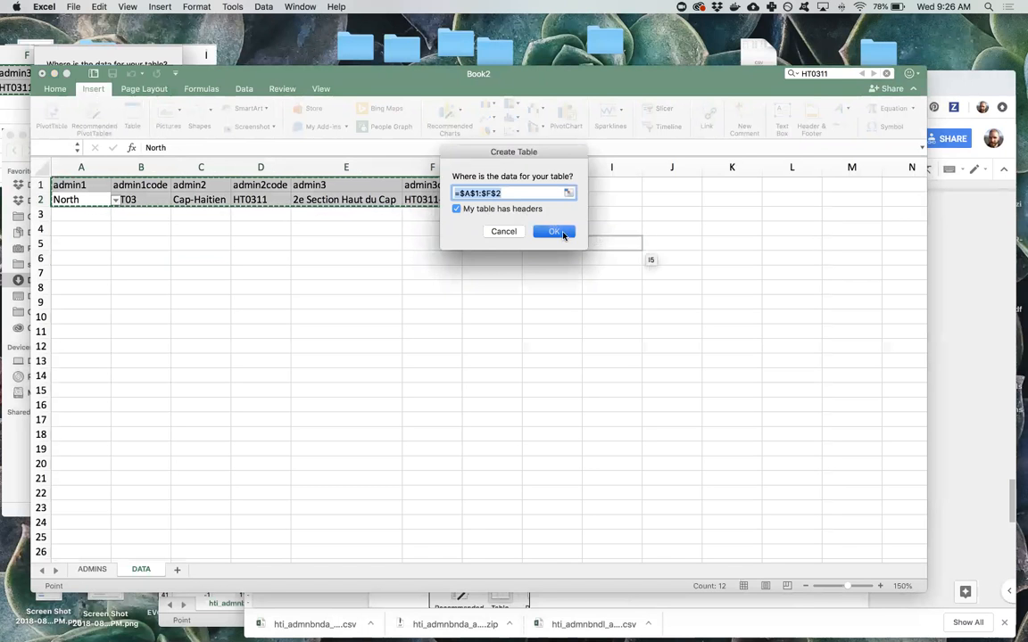
# Step: Widen the table's columns A to F to the same width
pyautogui.click(475, 230)
pyautogui.moveTo(81, 167); pyautogui.dragTo(524, 167)
pyautogui.click(454, 229)
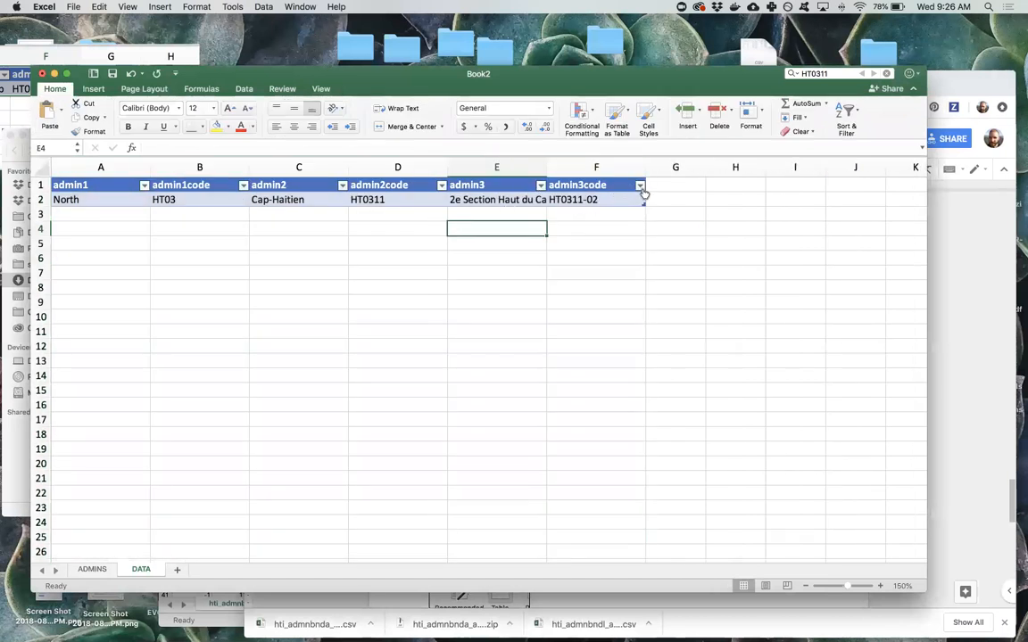
# Step: Rename the table on the DATA sheet as myData
pyautogui.click(605, 199)
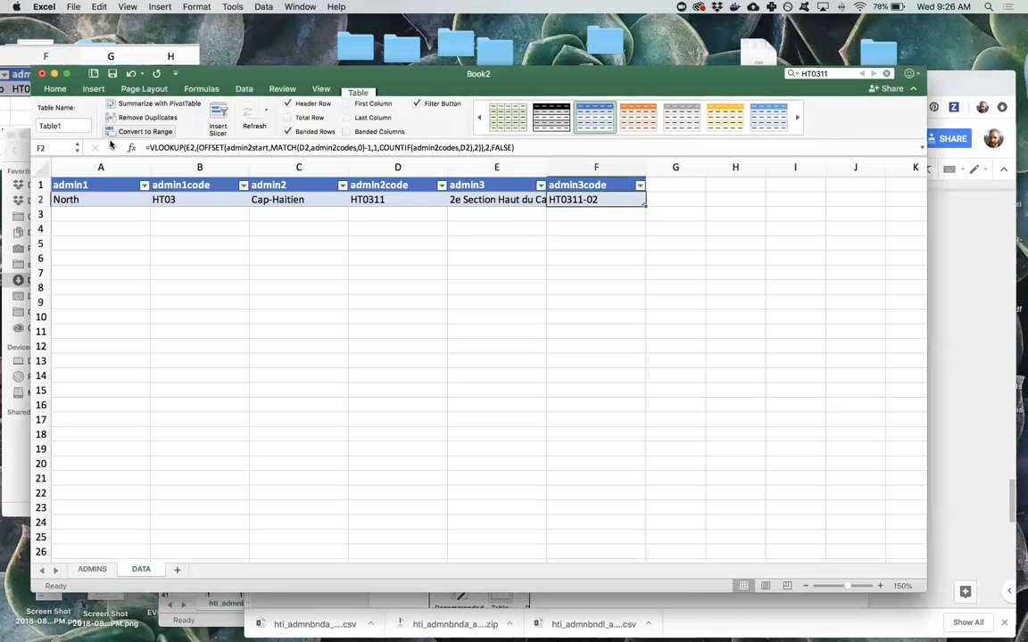
pyautogui.click(84, 186)
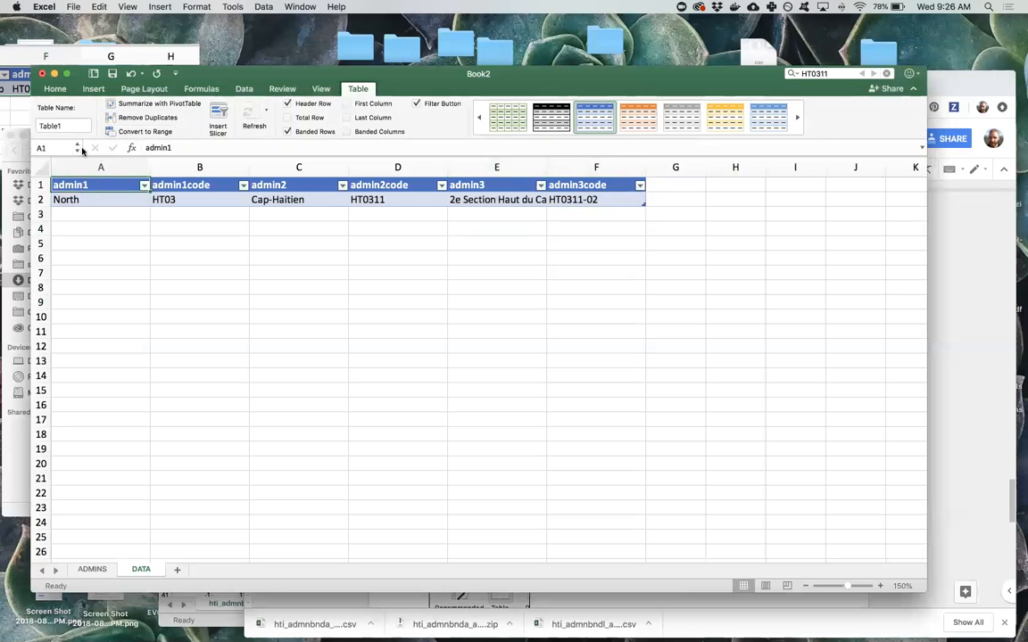
pyautogui.moveTo(70, 123); pyautogui.dragTo(27, 121)
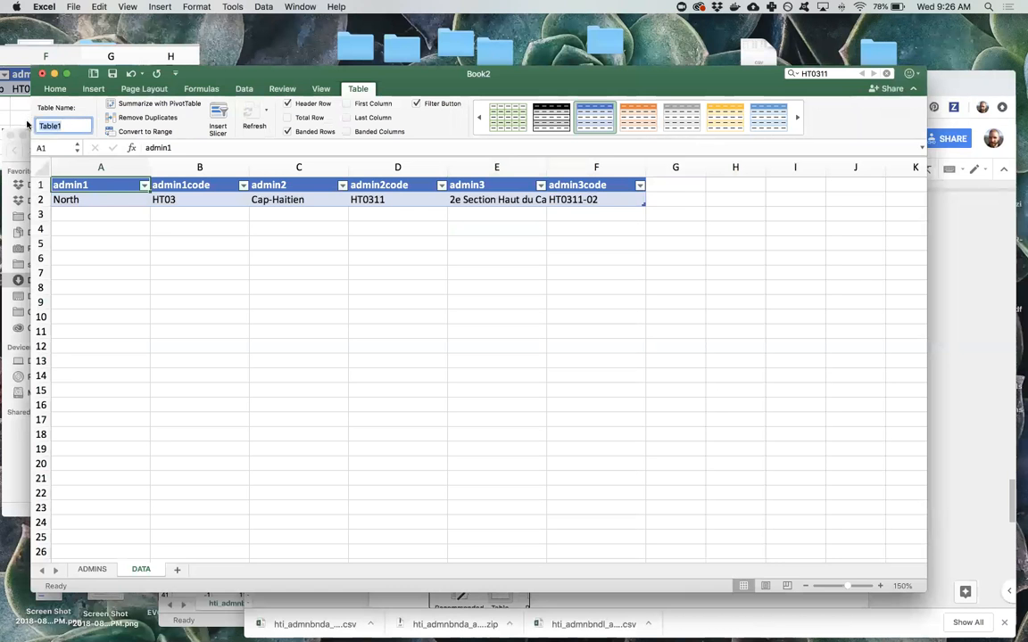
pyautogui.write('myData')
pyautogui.click(107, 242)
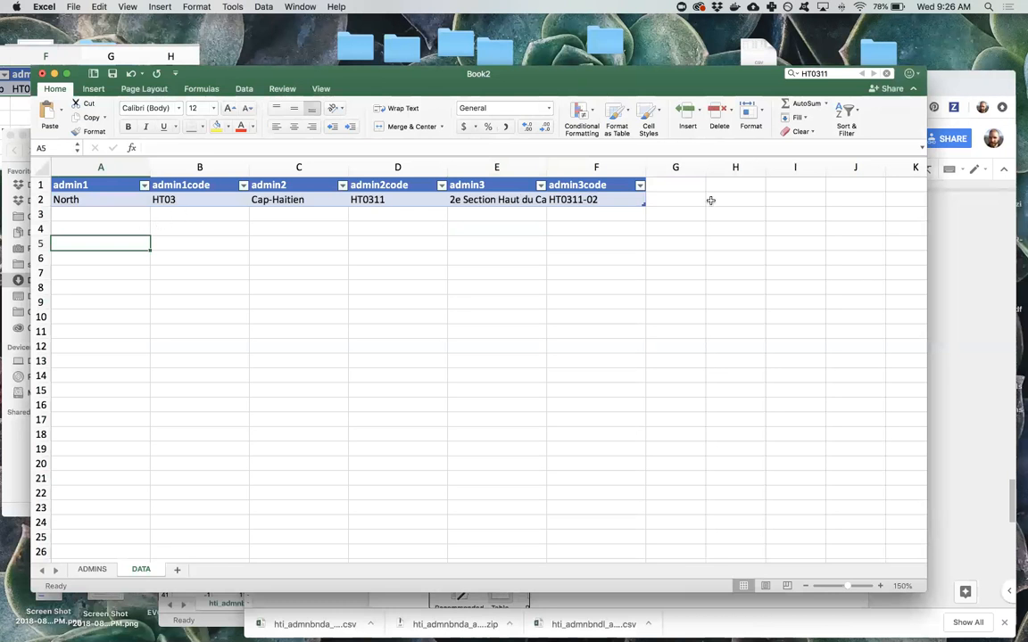
# Step: Extend the table with a date column in G1 and an activity column in H1
pyautogui.click(669, 184)
pyautogui.write('date')
pyautogui.press('Return')
pyautogui.press('Up')
pyautogui.write('activity')
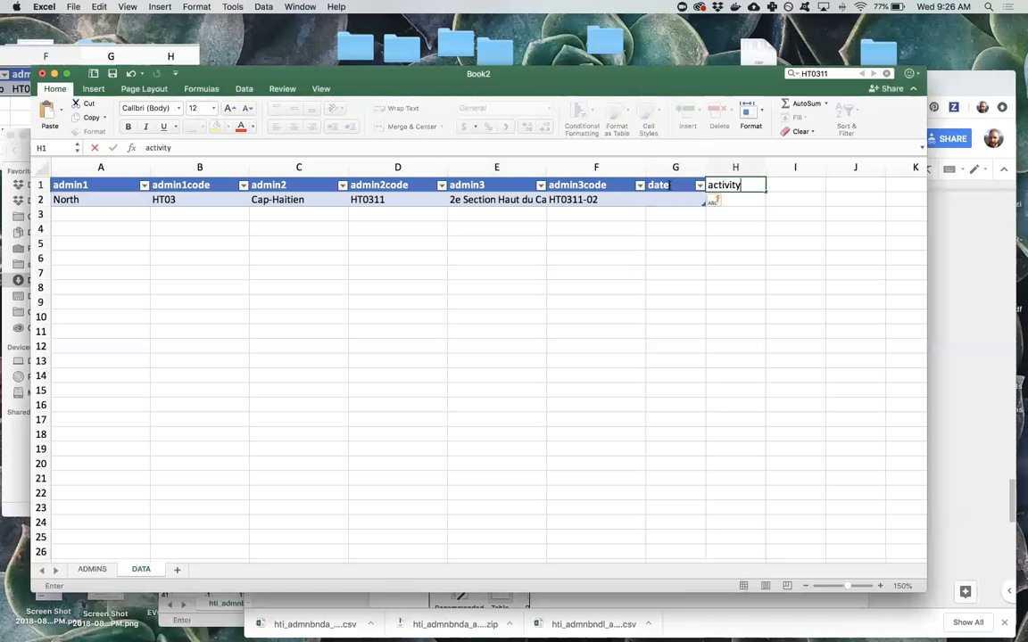
pyautogui.press('Return')
pyautogui.click(745, 249)
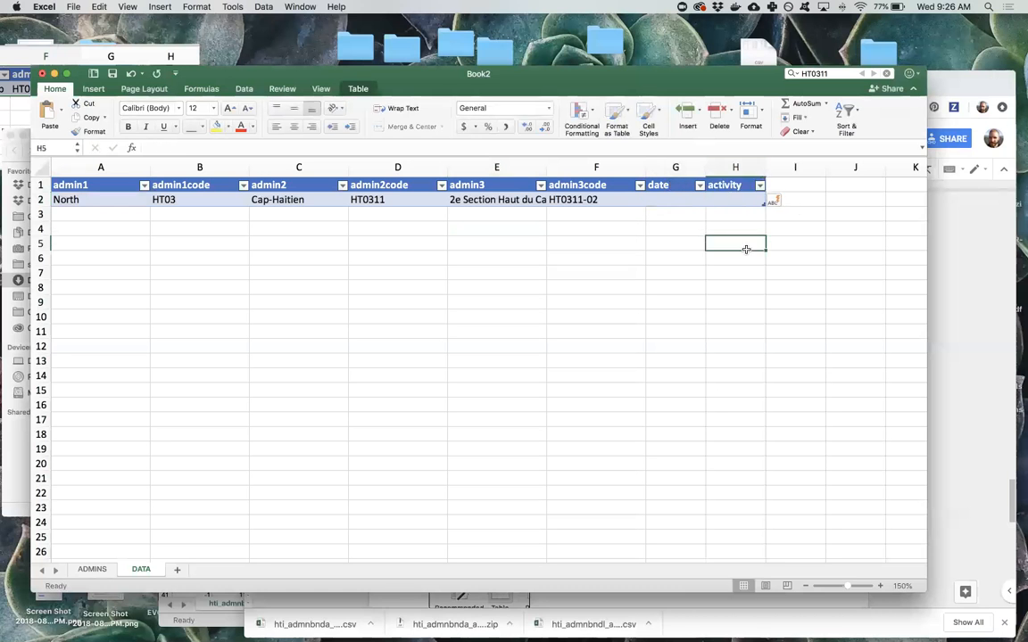
# Step: Enter nov 1 as the date in G2, the table's first record
pyautogui.click(673, 199)
pyautogui.write('nov')
pyautogui.write(' 1')
pyautogui.press('Return')
pyautogui.click(674, 199)
pyautogui.press('Return')
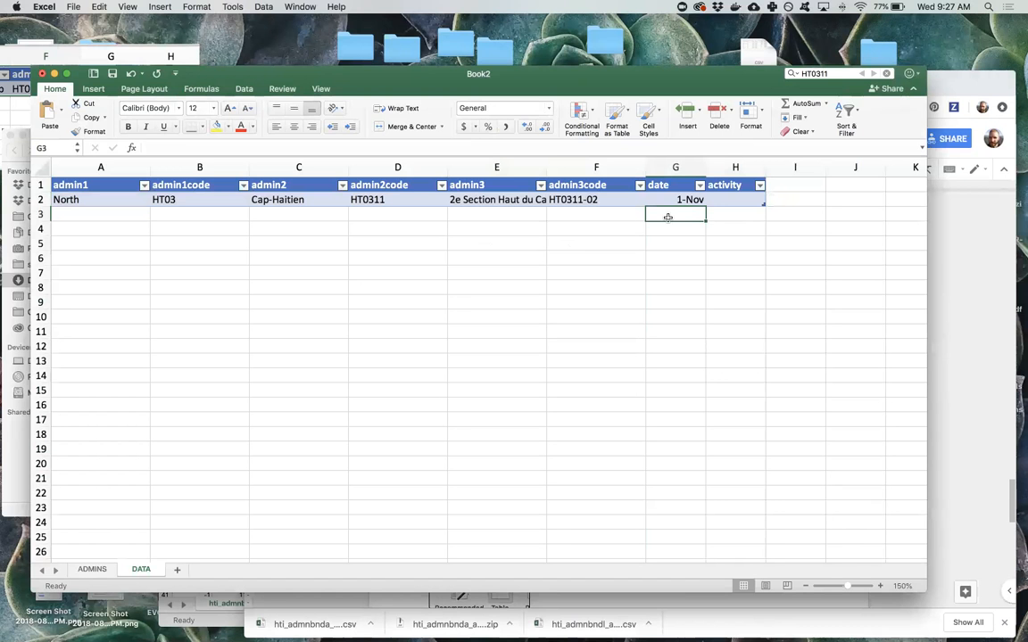
pyautogui.click(760, 204)
pyautogui.click(773, 209)
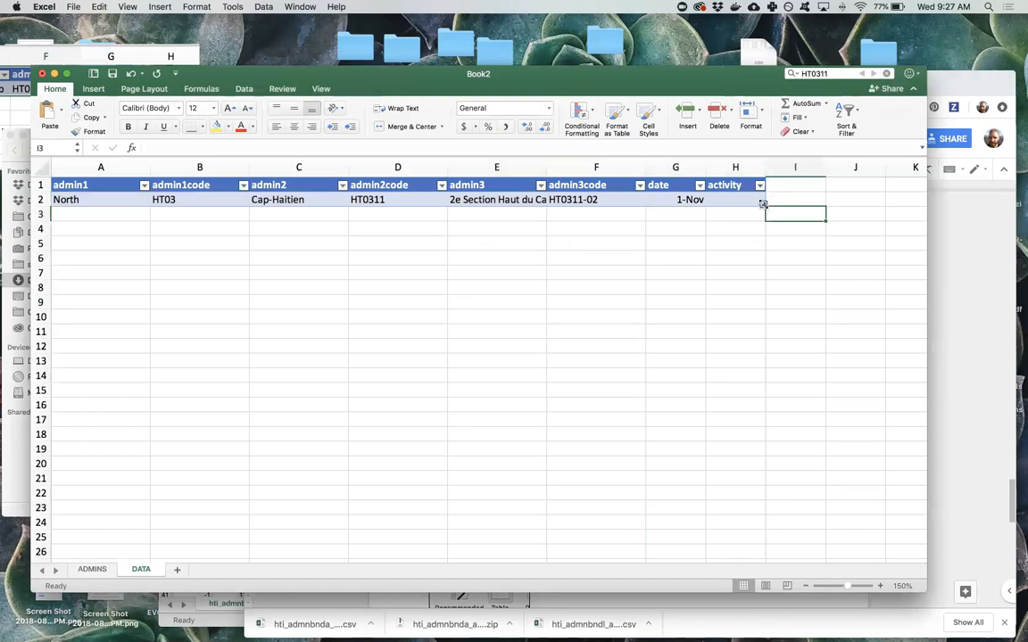
# Step: Add two table rows by entering the dates 2-nov in G3 and 3-nov in G4
pyautogui.click(670, 218)
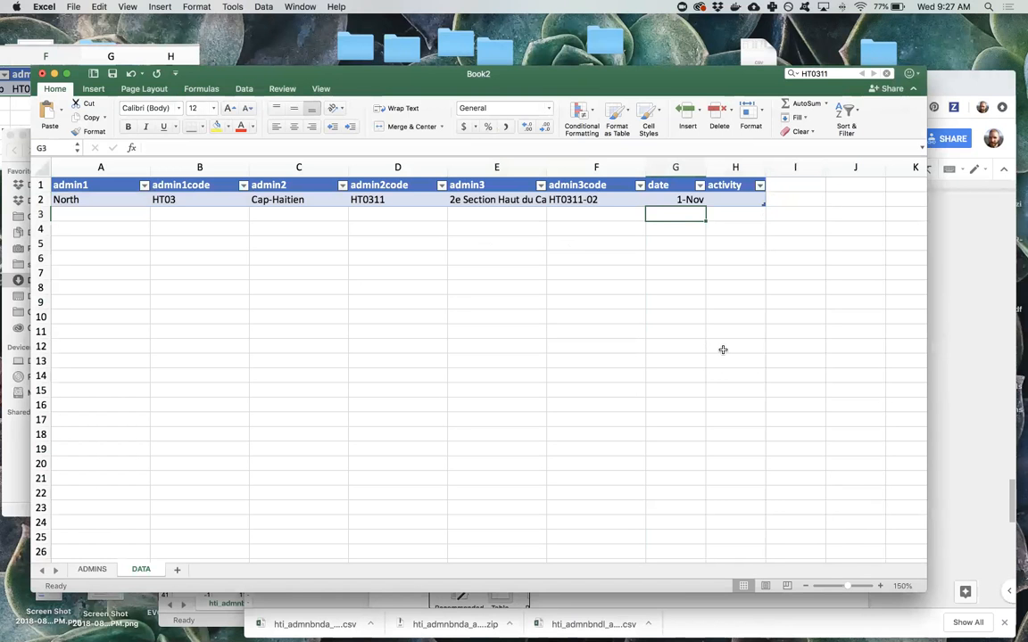
pyautogui.write('2-nov')
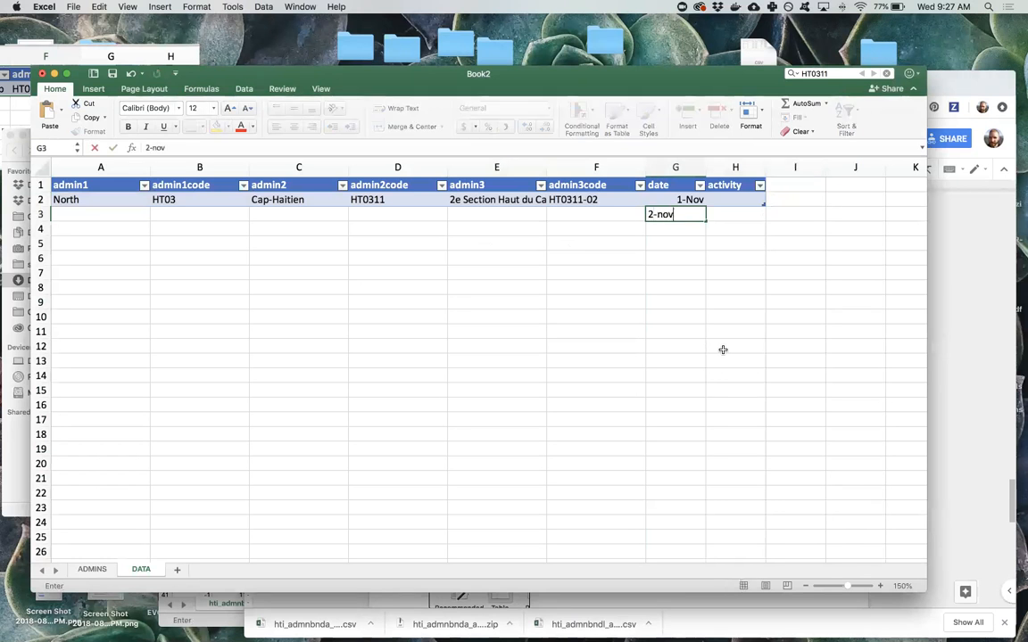
pyautogui.press('Return')
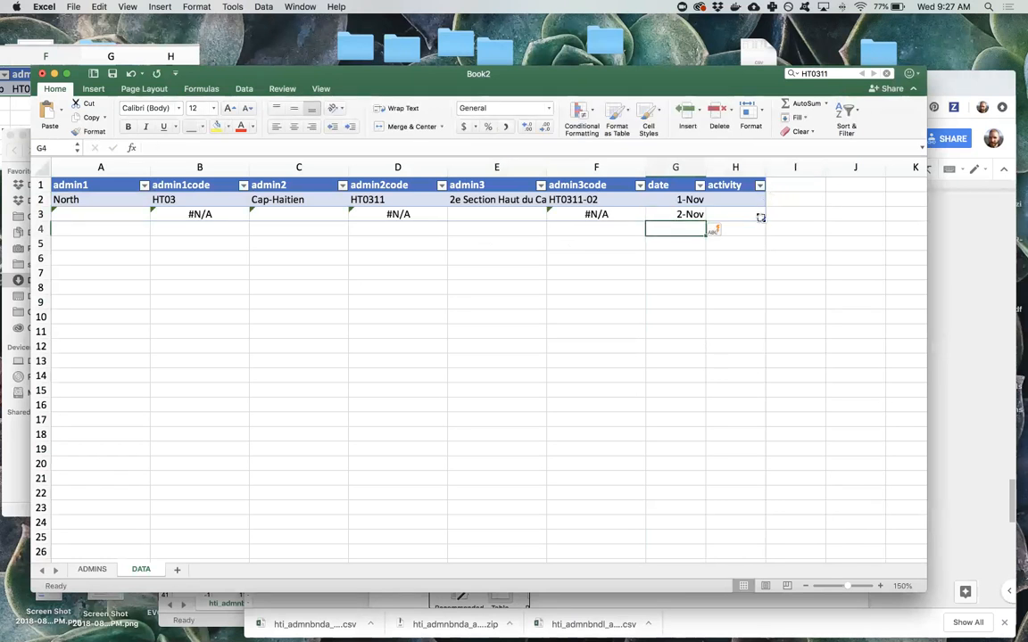
pyautogui.write('3-nov')
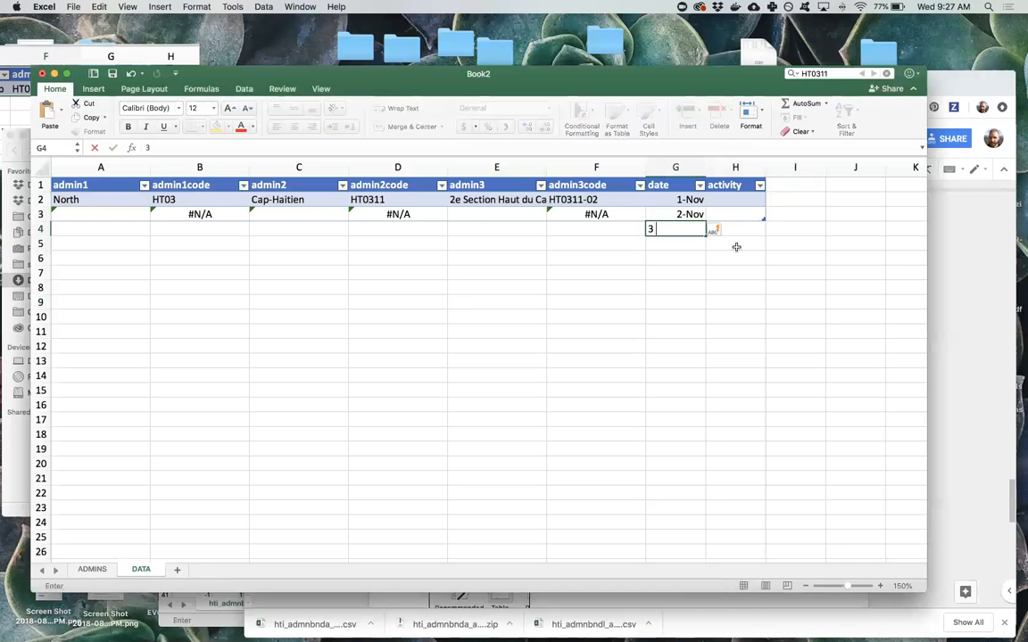
pyautogui.press('Return')
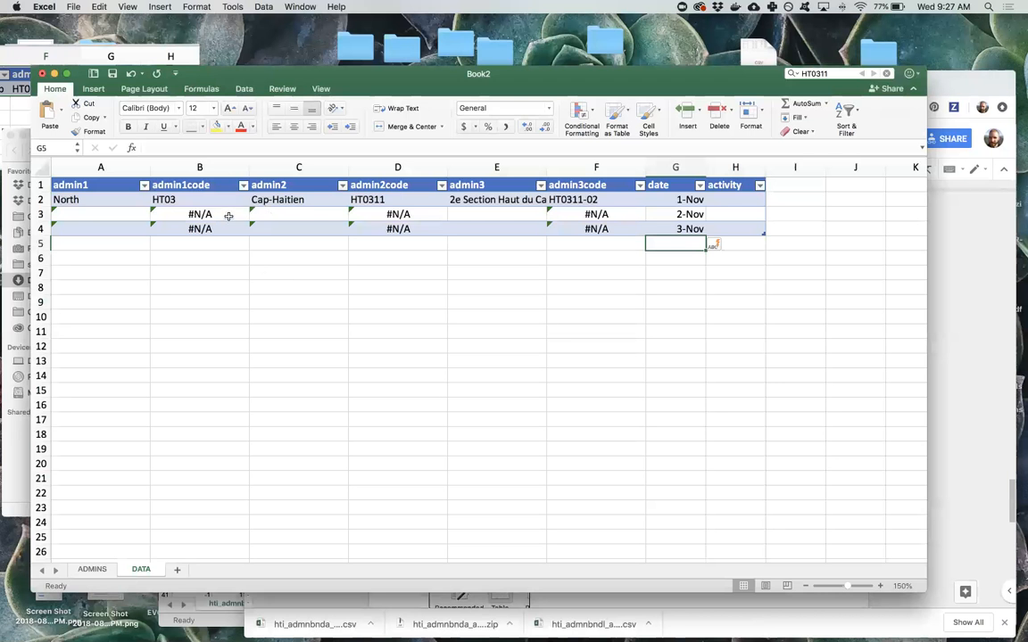
# Step: For row 3, choose Nippes from the admin1 dropdown and Baraderes from the admin2 dropdown
pyautogui.click(115, 214)
pyautogui.click(152, 216)
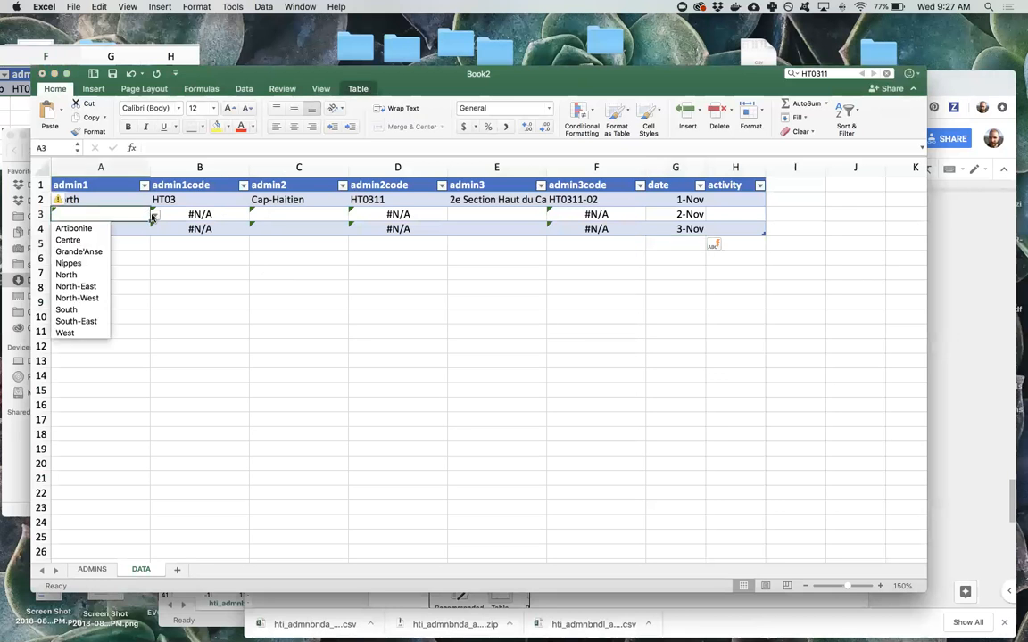
pyautogui.click(70, 263)
pyautogui.click(261, 217)
pyautogui.click(351, 217)
pyautogui.click(308, 252)
# Step: Choose the 3e Section entry from the admin3 dropdown in E3
pyautogui.click(535, 215)
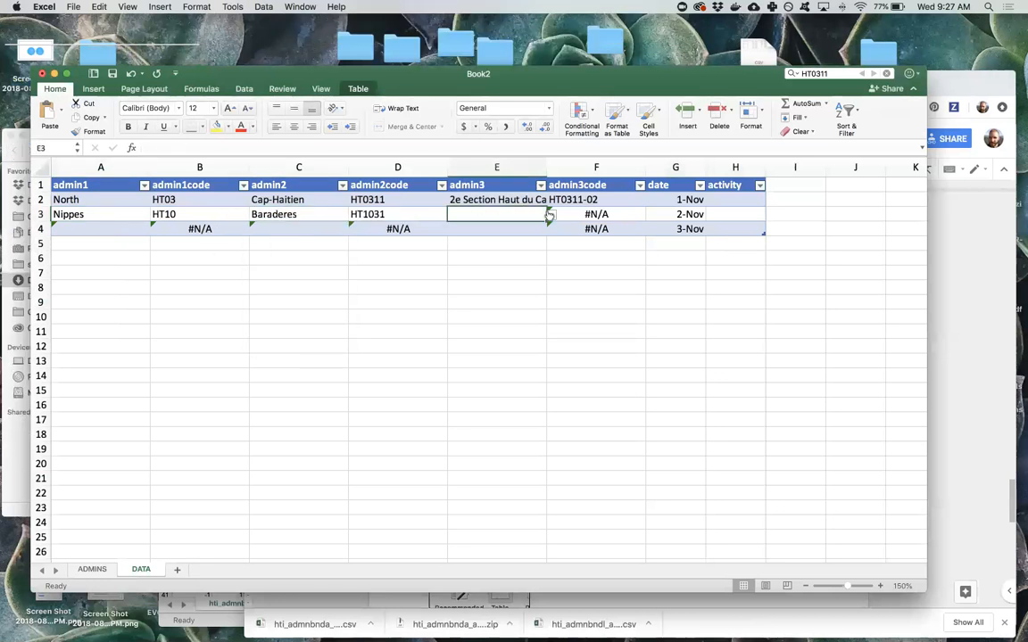
pyautogui.click(550, 215)
pyautogui.click(495, 252)
pyautogui.click(532, 278)
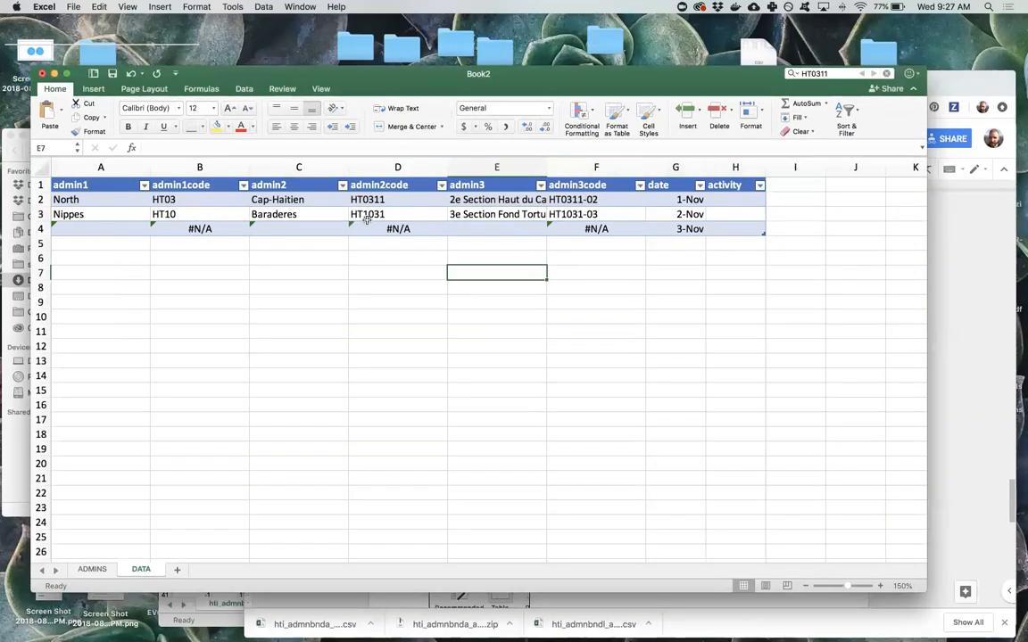
# Step: Hide the admin1code, admin2code and admin3code columns in the DATA table
pyautogui.scroll(2, 195, 210)
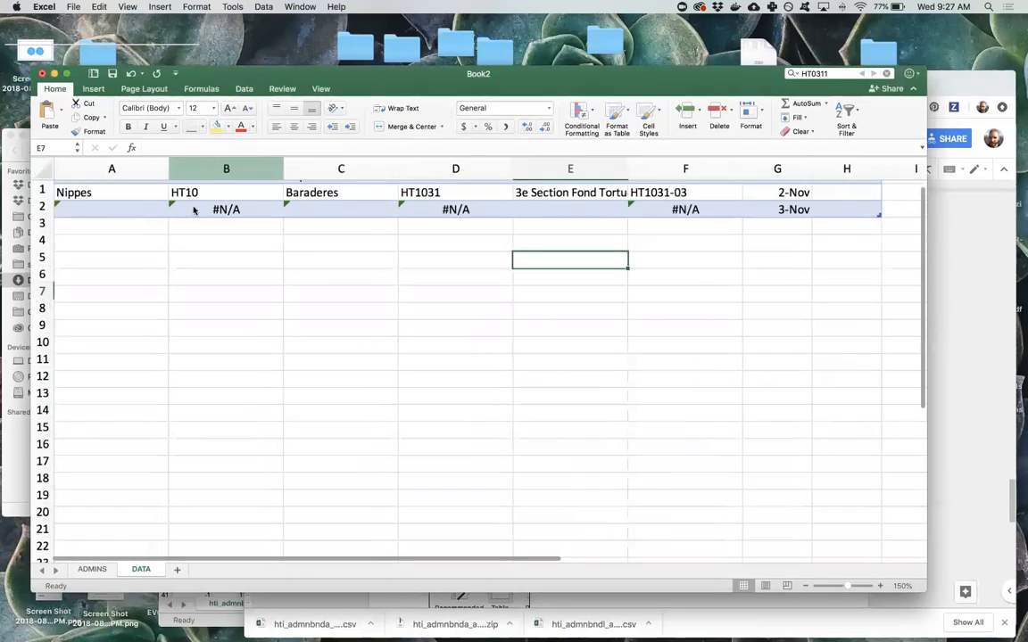
pyautogui.scroll(3, 194, 210)
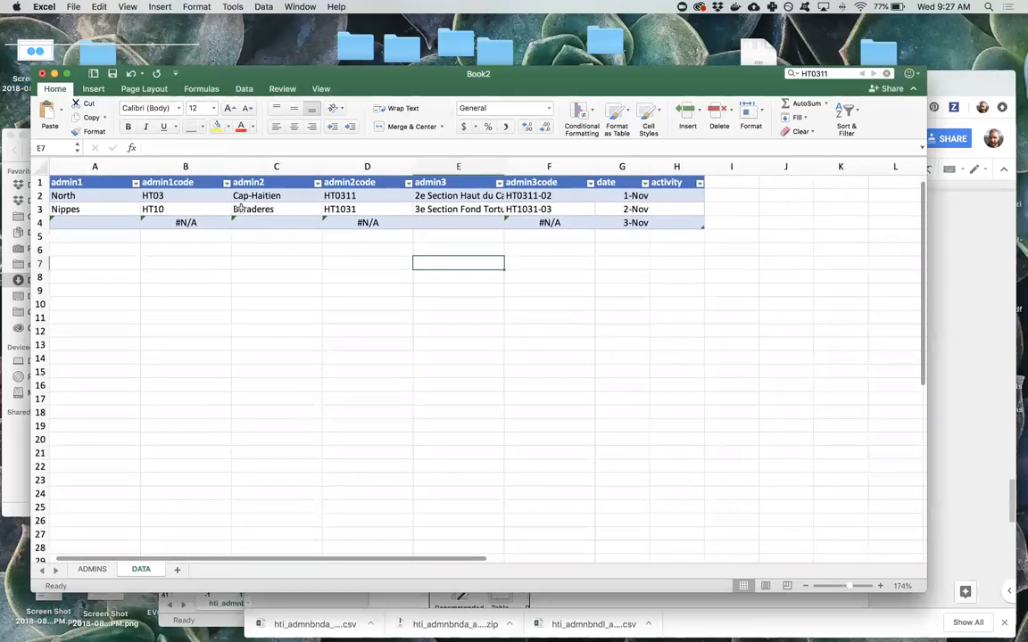
pyautogui.click(198, 164)
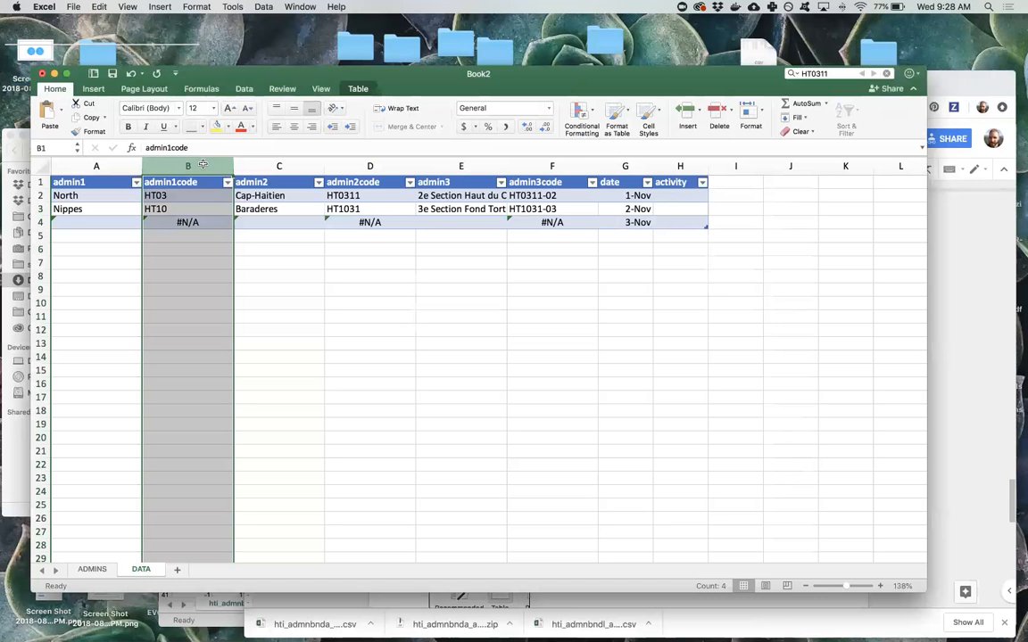
pyautogui.rightClick(204, 164)
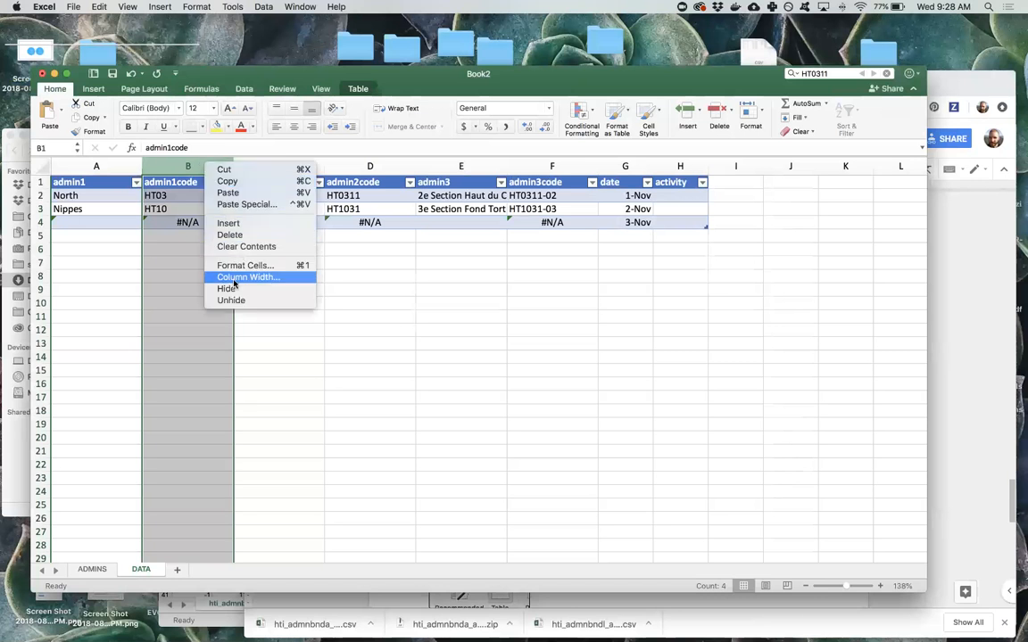
pyautogui.click(228, 288)
pyautogui.click(253, 168)
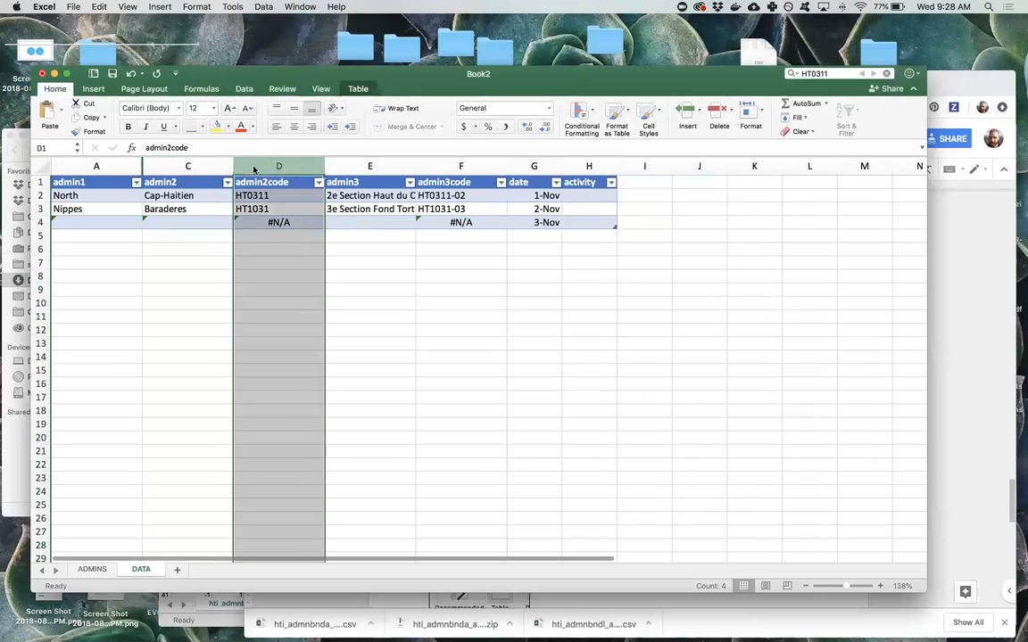
pyautogui.rightClick(253, 168)
pyautogui.click(279, 290)
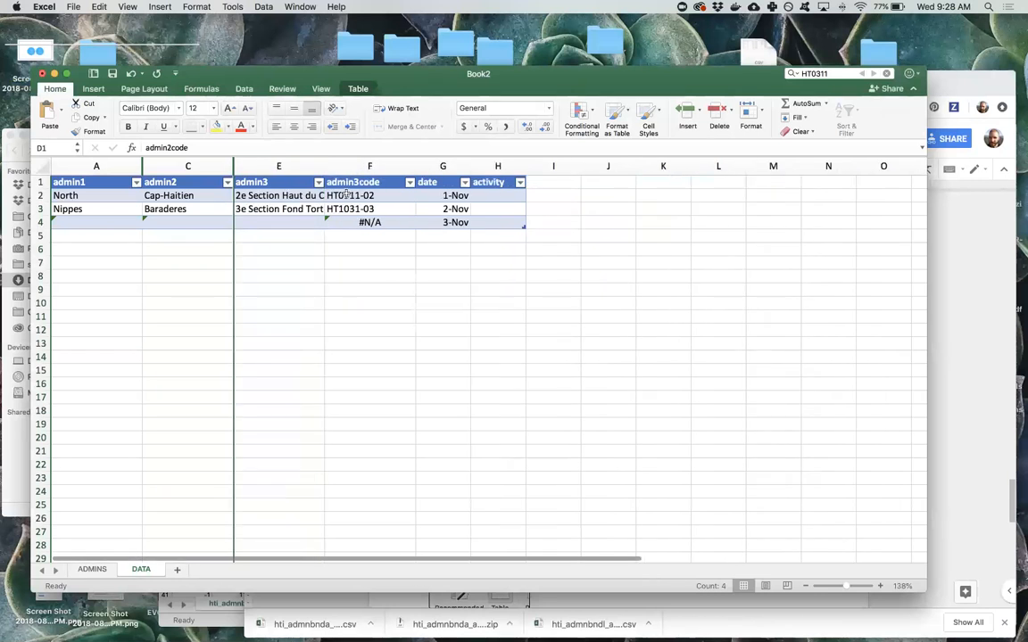
pyautogui.click(367, 166)
pyautogui.rightClick(368, 165)
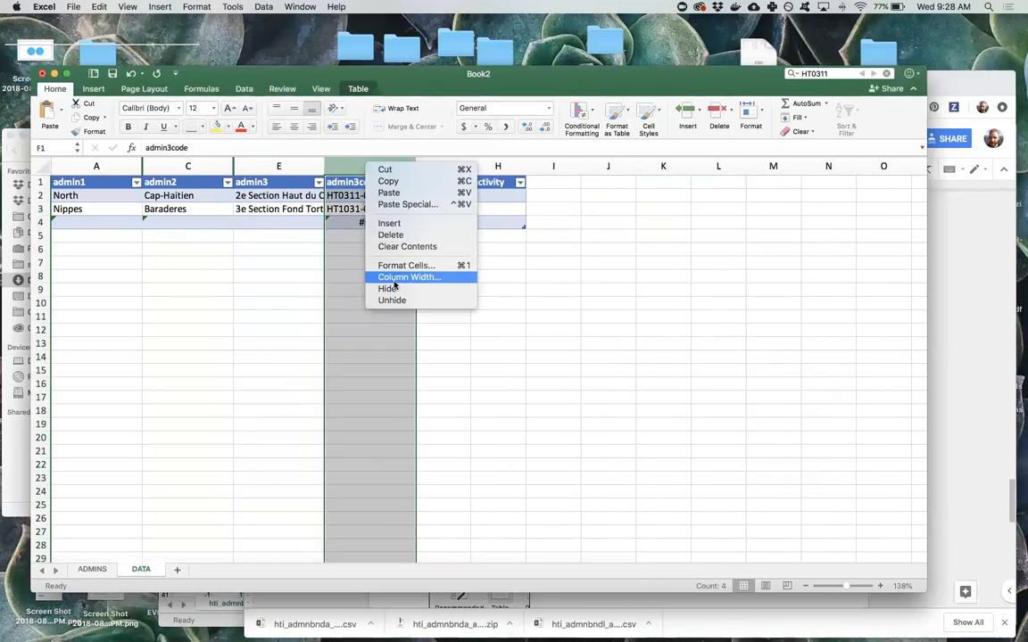
pyautogui.click(389, 288)
pyautogui.click(393, 287)
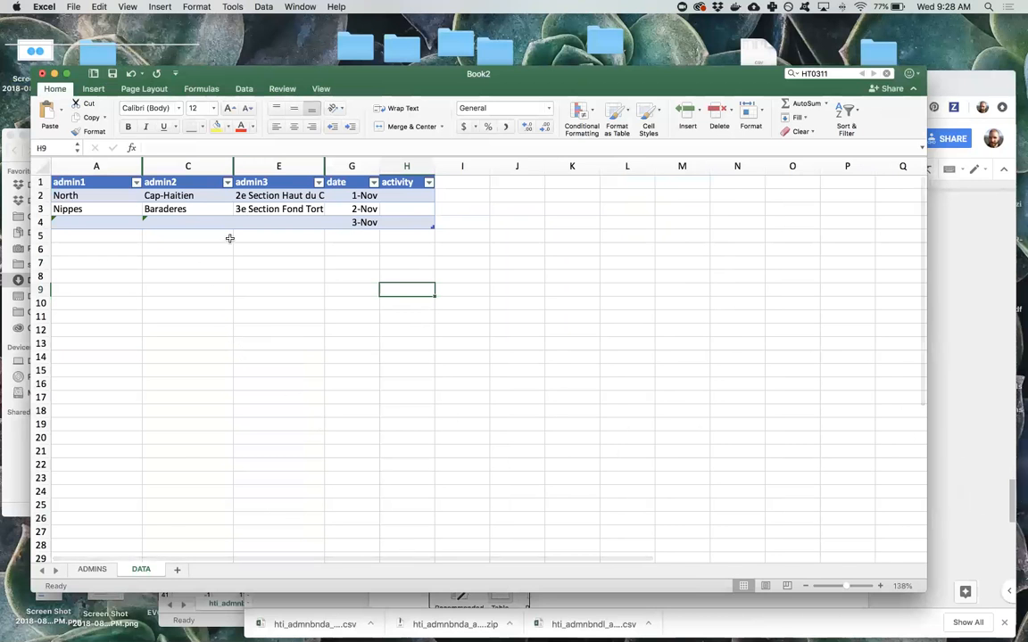
# Step: For row 4, choose North from the admin1 dropdown and Cap-Haitien from the admin2 dropdown
pyautogui.click(105, 223)
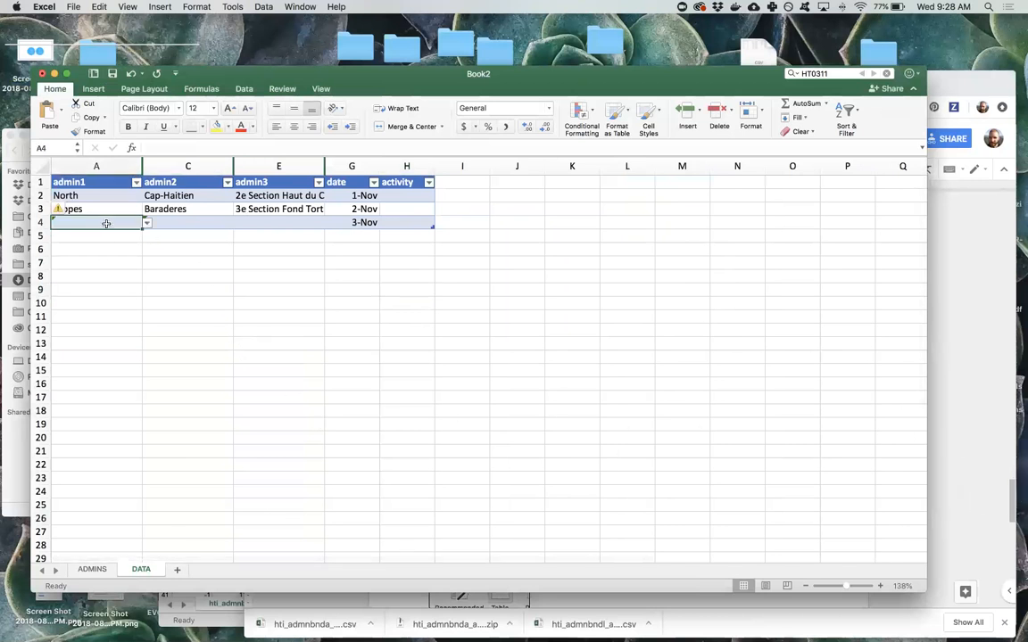
pyautogui.click(147, 222)
pyautogui.click(103, 282)
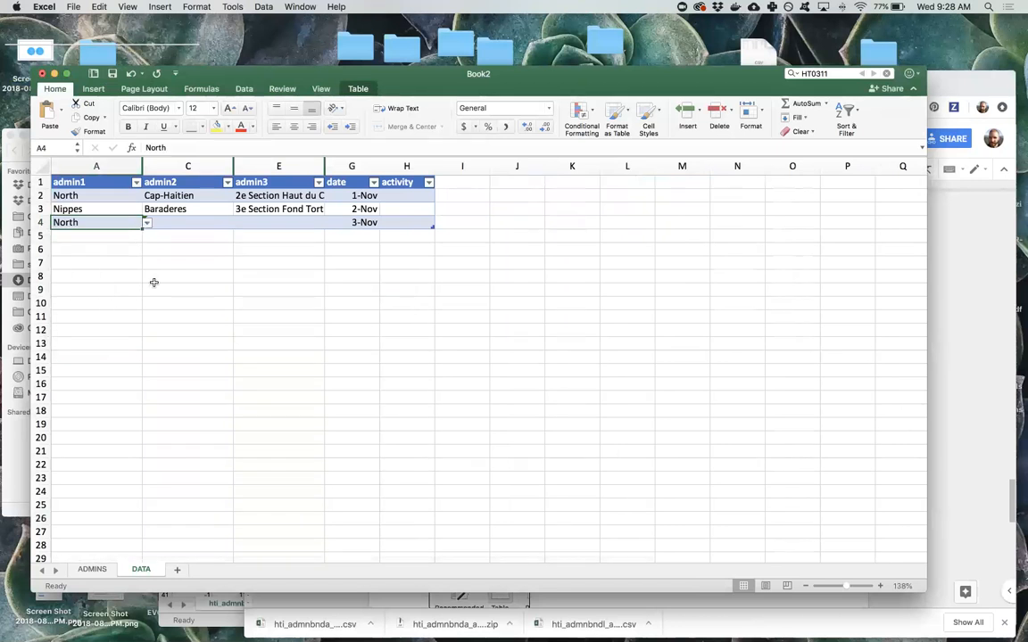
pyautogui.click(156, 287)
pyautogui.click(199, 223)
pyautogui.click(237, 223)
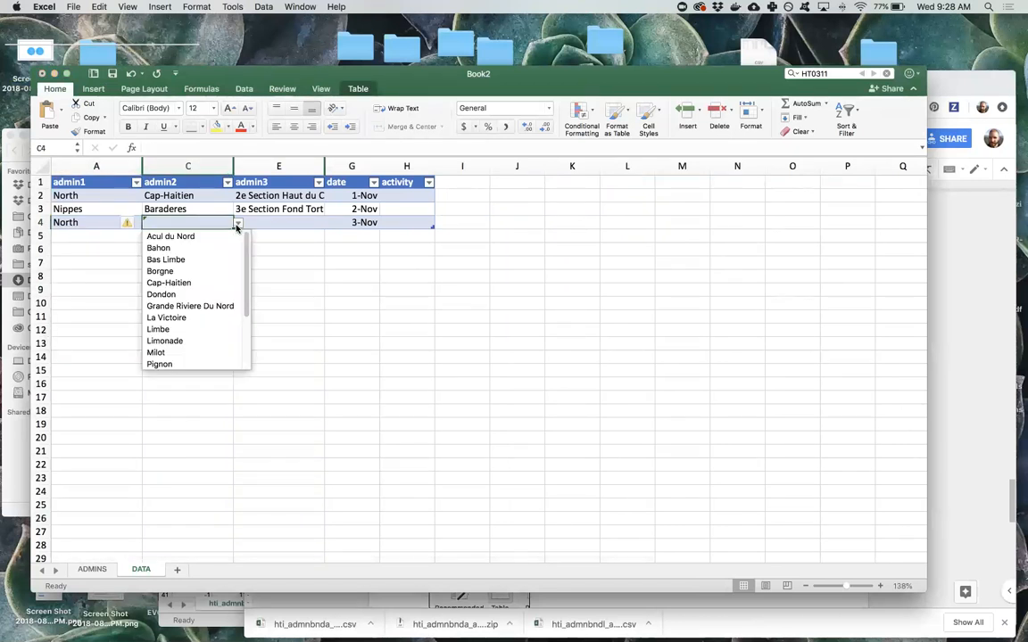
pyautogui.click(169, 281)
pyautogui.moveTo(97, 166); pyautogui.dragTo(167, 167)
pyautogui.rightClick(168, 167)
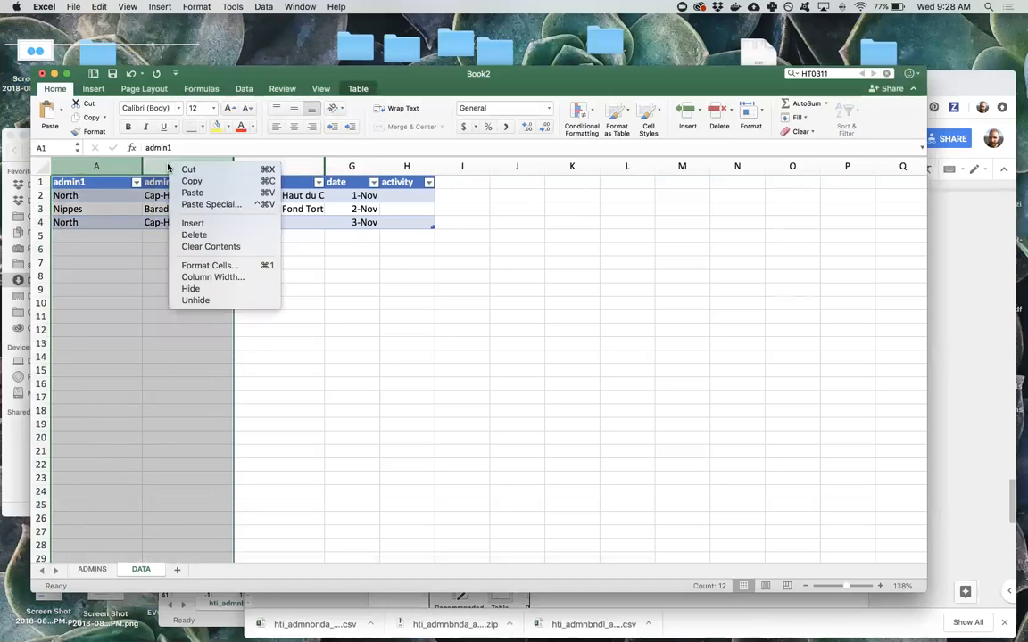
pyautogui.click(192, 288)
pyautogui.click(98, 7)
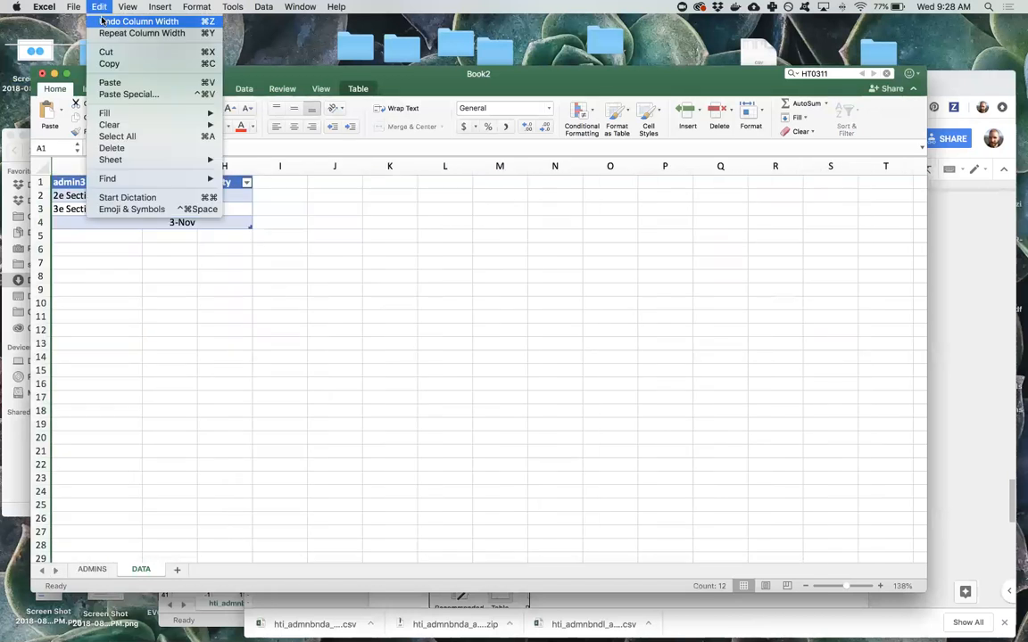
pyautogui.click(103, 22)
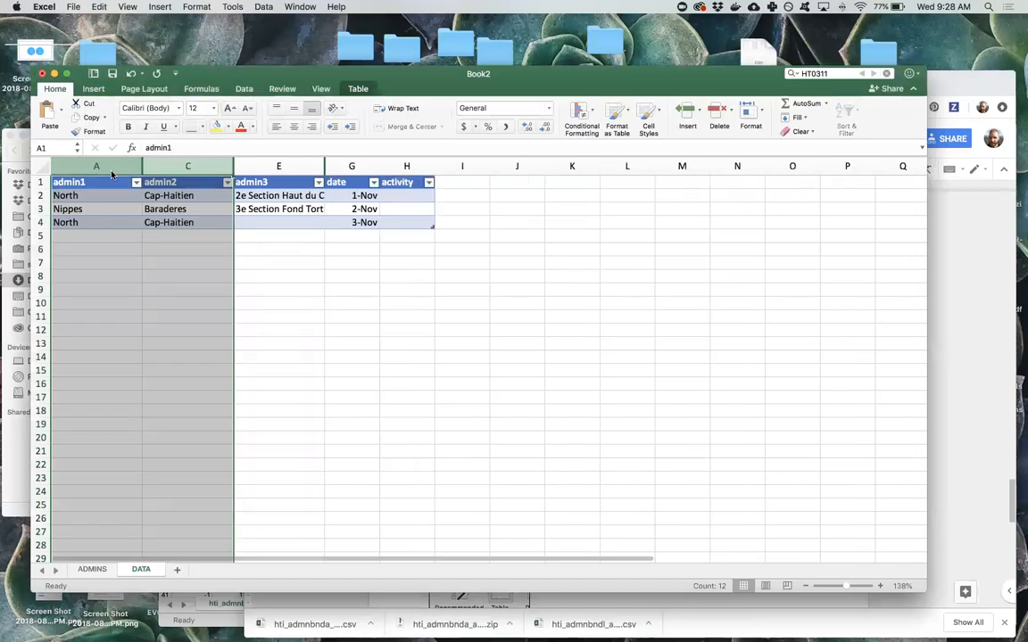
# Step: Unhide the admin1code column between the admin1 and admin2 columns
pyautogui.rightClick(169, 165)
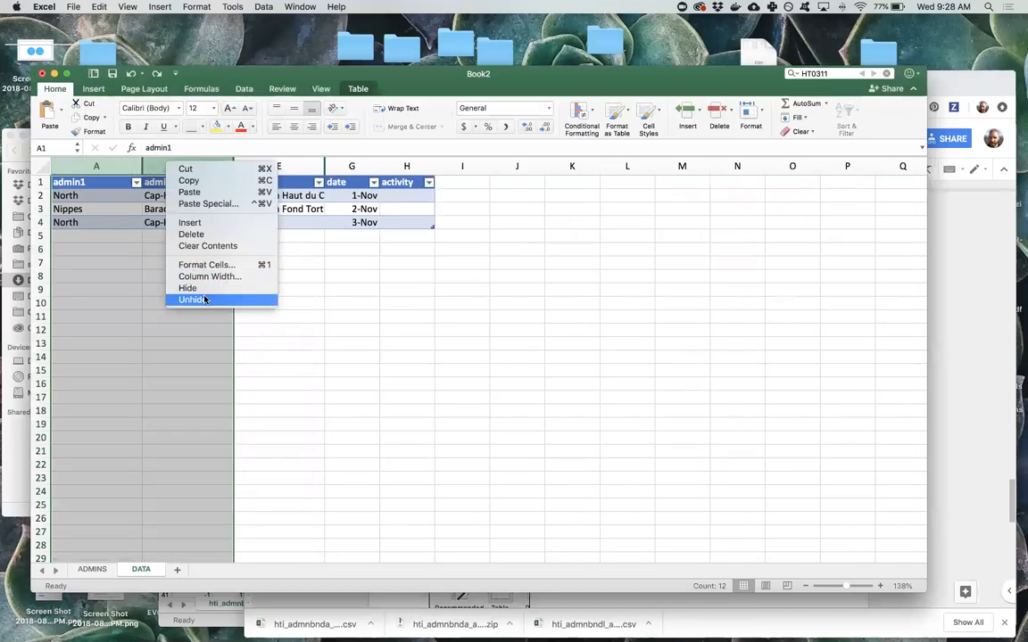
pyautogui.click(204, 300)
pyautogui.click(294, 305)
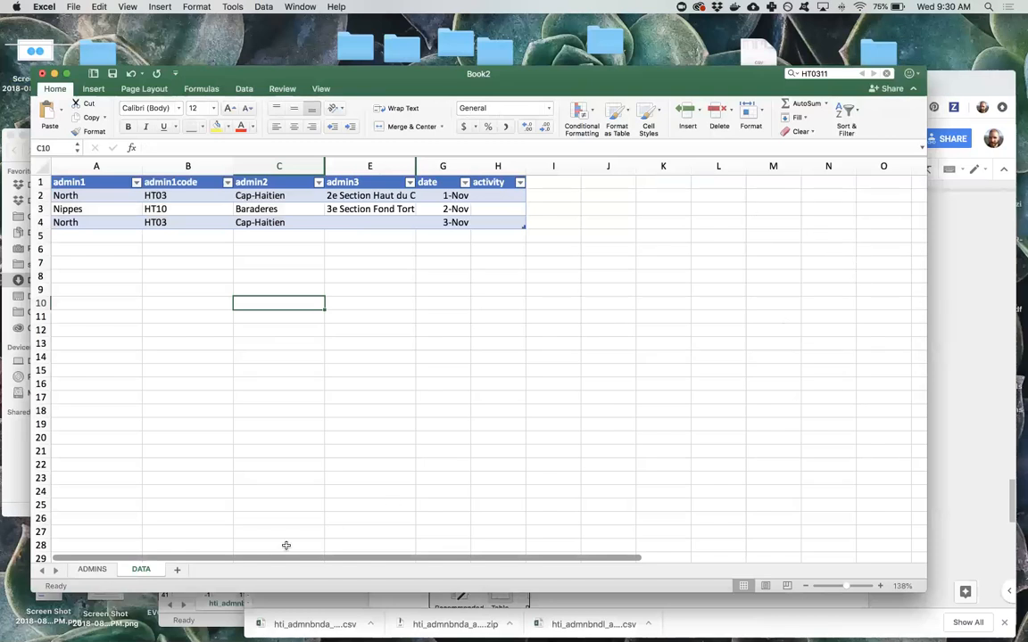
# Step: Examine the admin1, admin2 and admin3 lists with their codes from the first rows of the ADMINS sheet
pyautogui.click(91, 569)
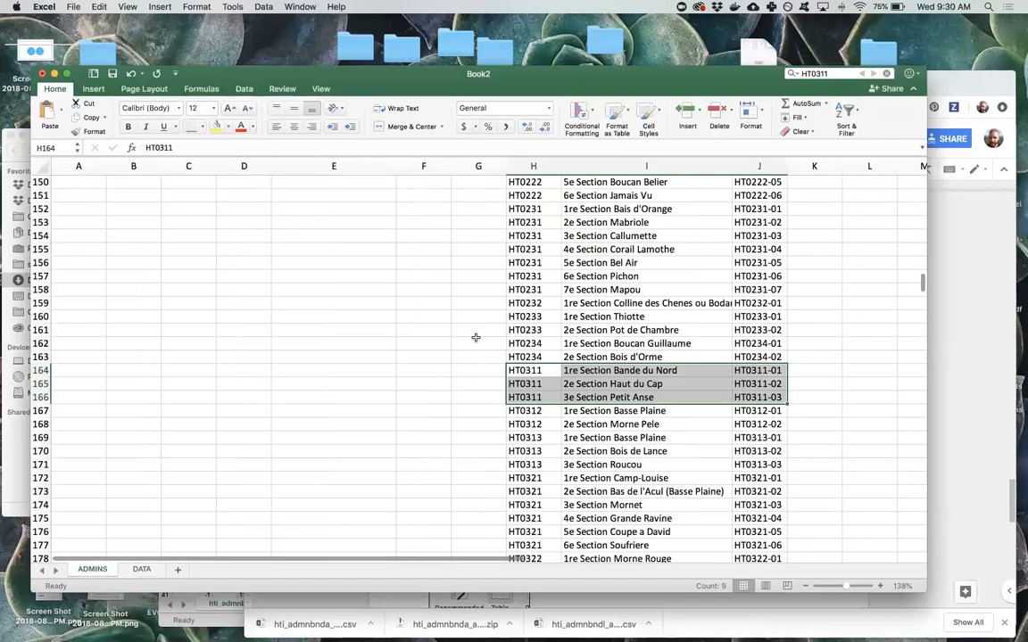
pyautogui.scroll(8, 606, 284)
pyautogui.scroll(20, 606, 283)
pyautogui.hscroll(2, 606, 284)
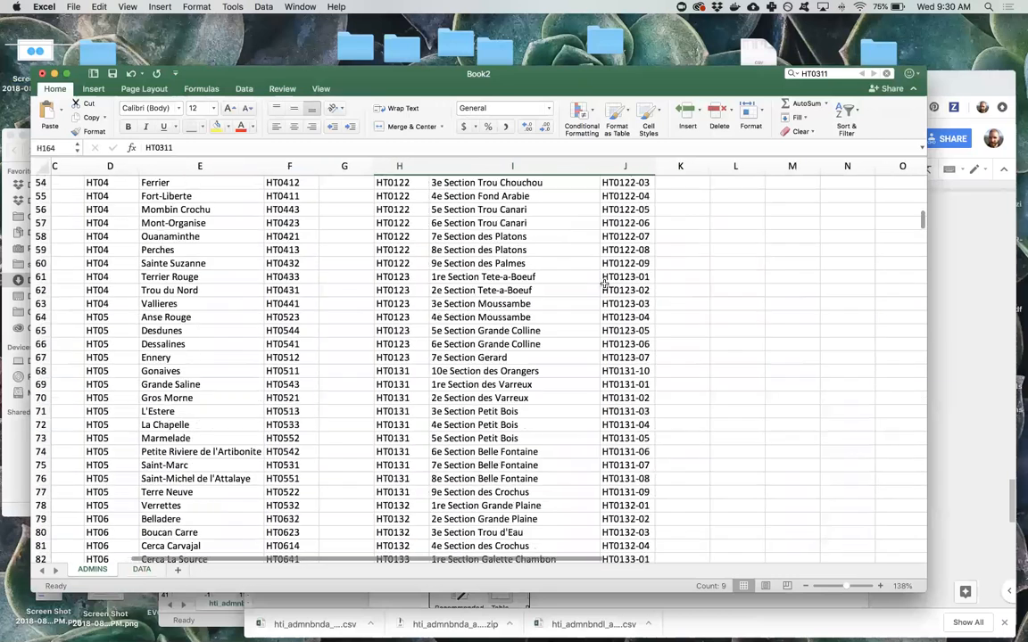
pyautogui.scroll(10, 606, 282)
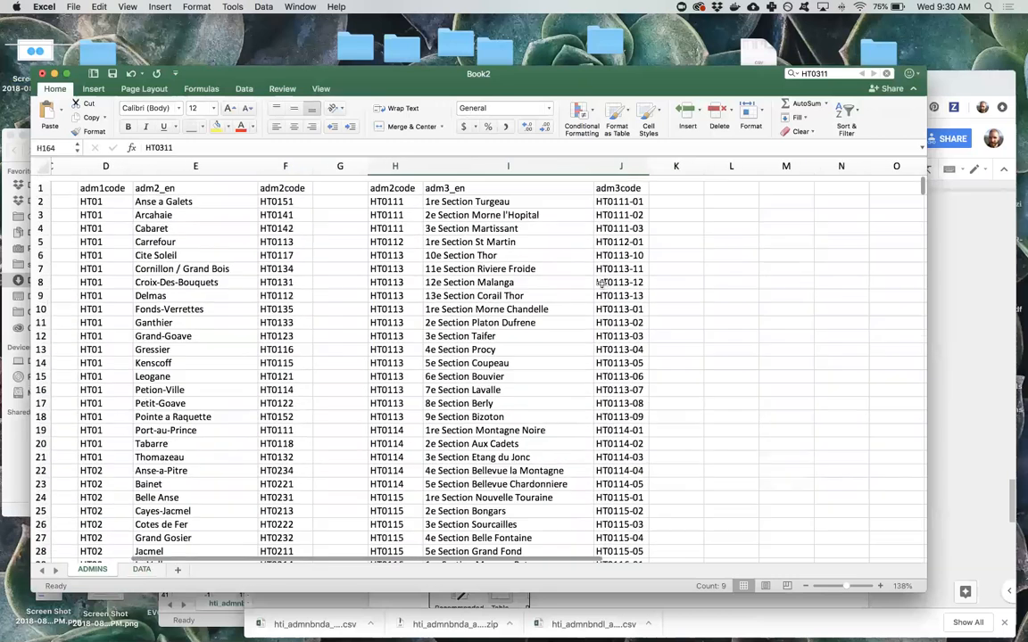
pyautogui.hscroll(-4, 310, 279)
pyautogui.moveTo(297, 195); pyautogui.dragTo(387, 464)
pyautogui.click(387, 463)
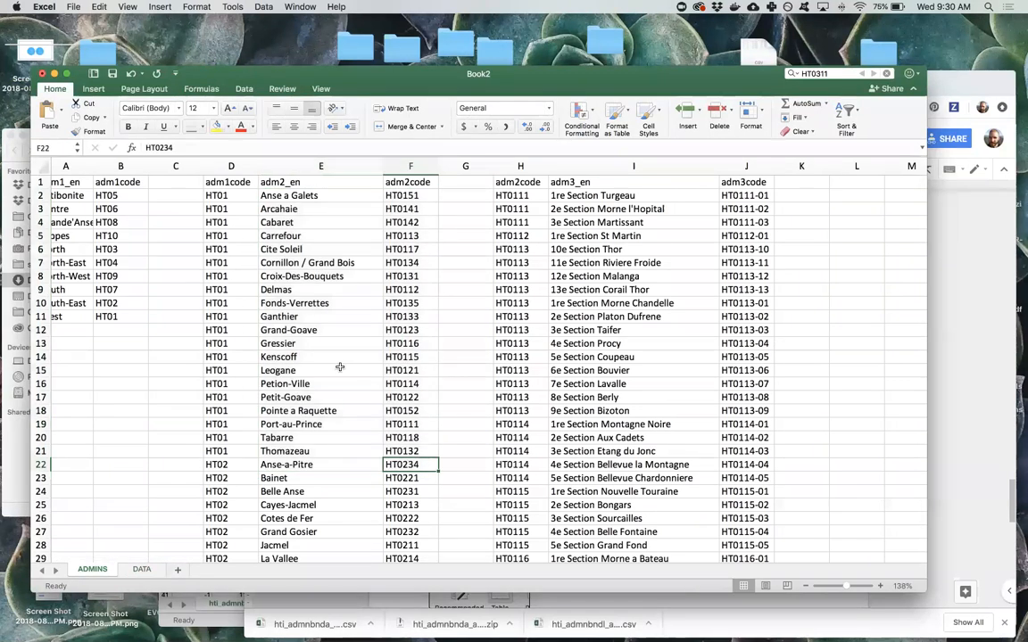